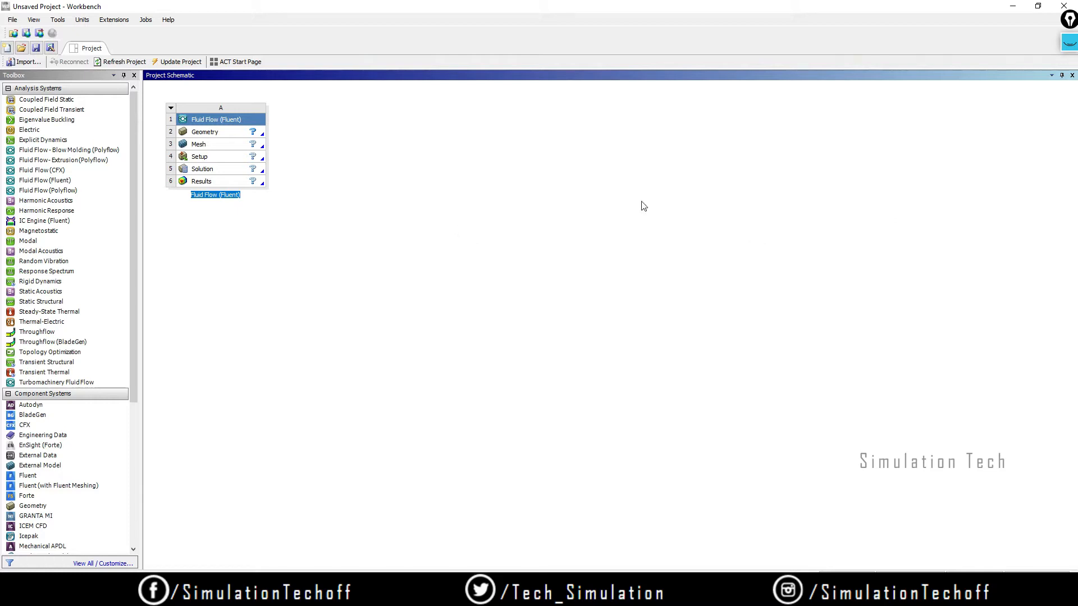
Import the recent mesh file car_and_garage-r17.msh into the Fluid Flow (Fluent) system's mesh cell.
{"action": "left_click", "coordinate": [215, 146]}
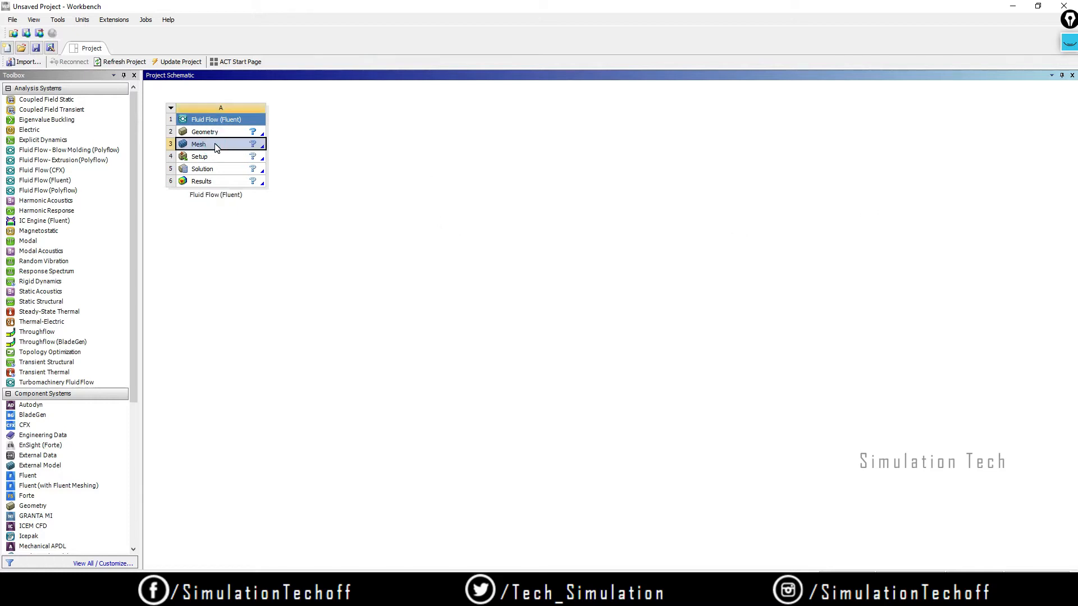
{"action": "right_click", "coordinate": [216, 147]}
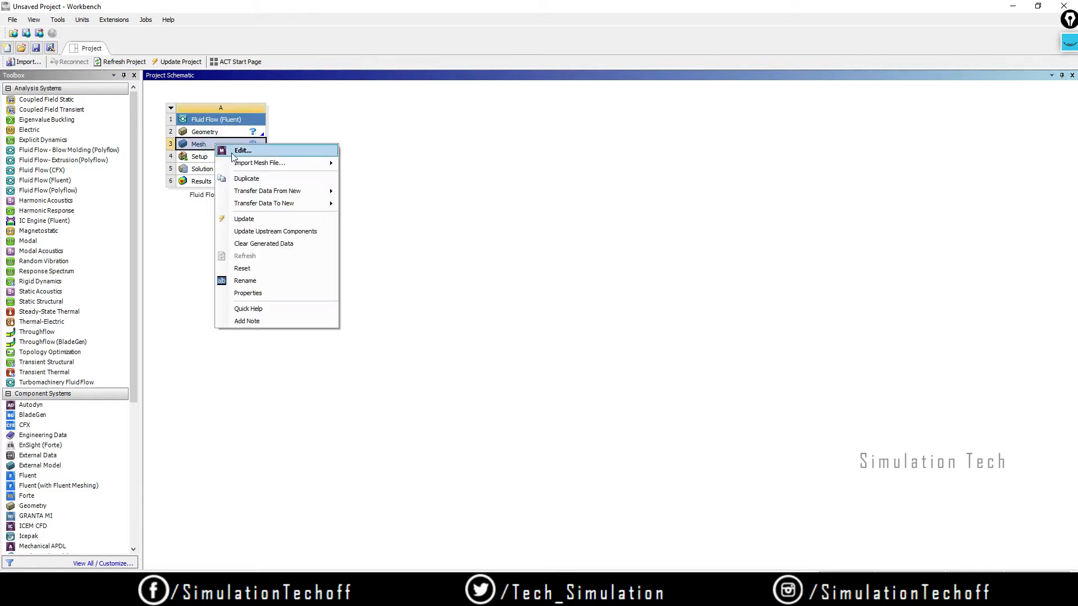
{"action": "mouse_move", "coordinate": [245, 164]}
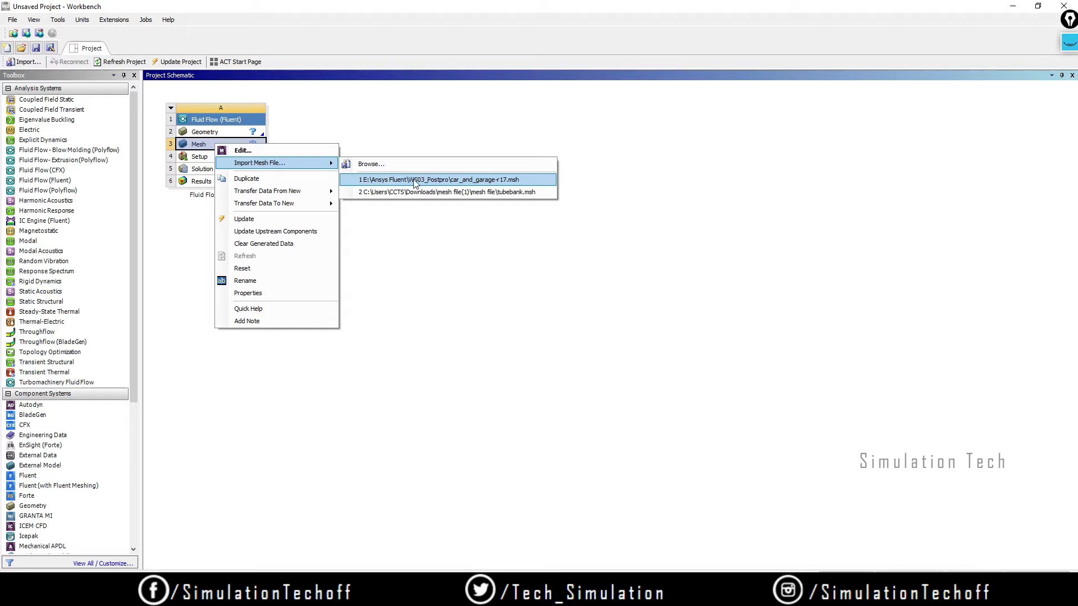
{"action": "left_click", "coordinate": [477, 181]}
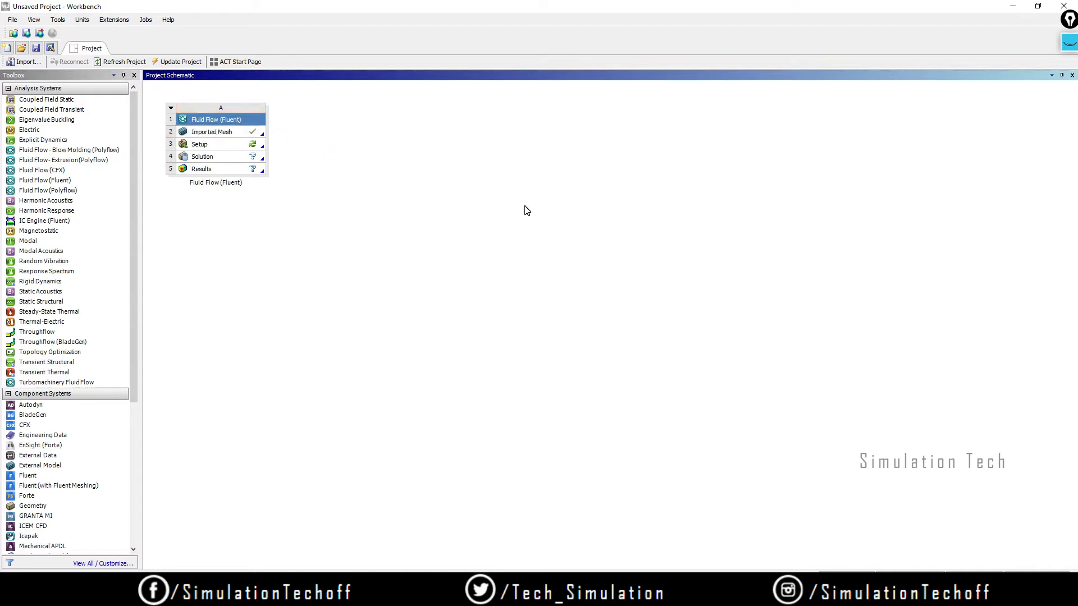
Open the system's Setup in Fluent with Double Precision enabled.
{"action": "double_click", "coordinate": [225, 145]}
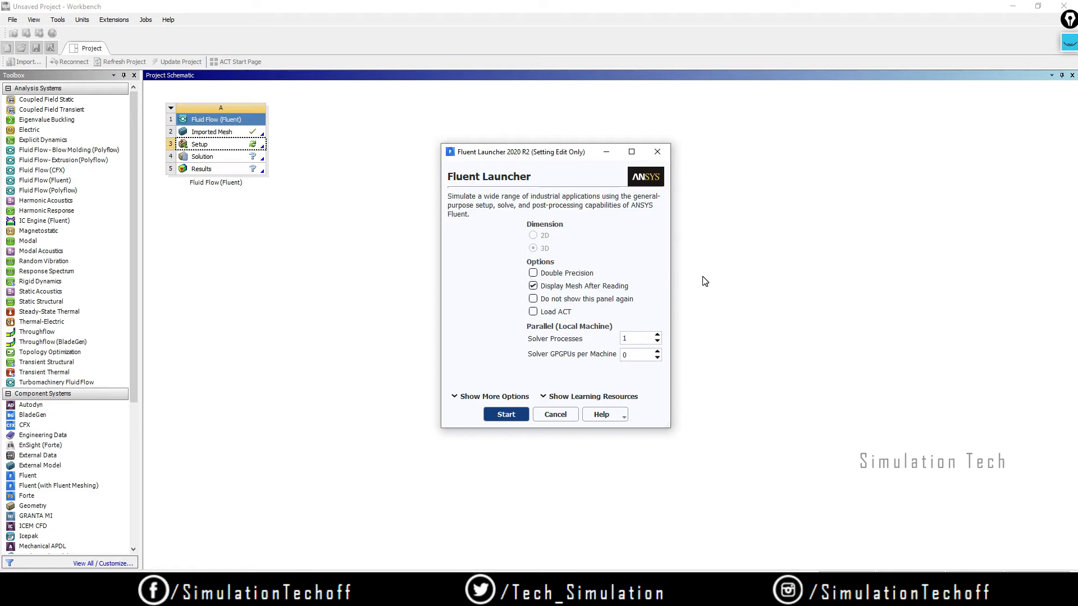
{"action": "left_click", "coordinate": [533, 274]}
{"action": "left_click", "coordinate": [512, 414]}
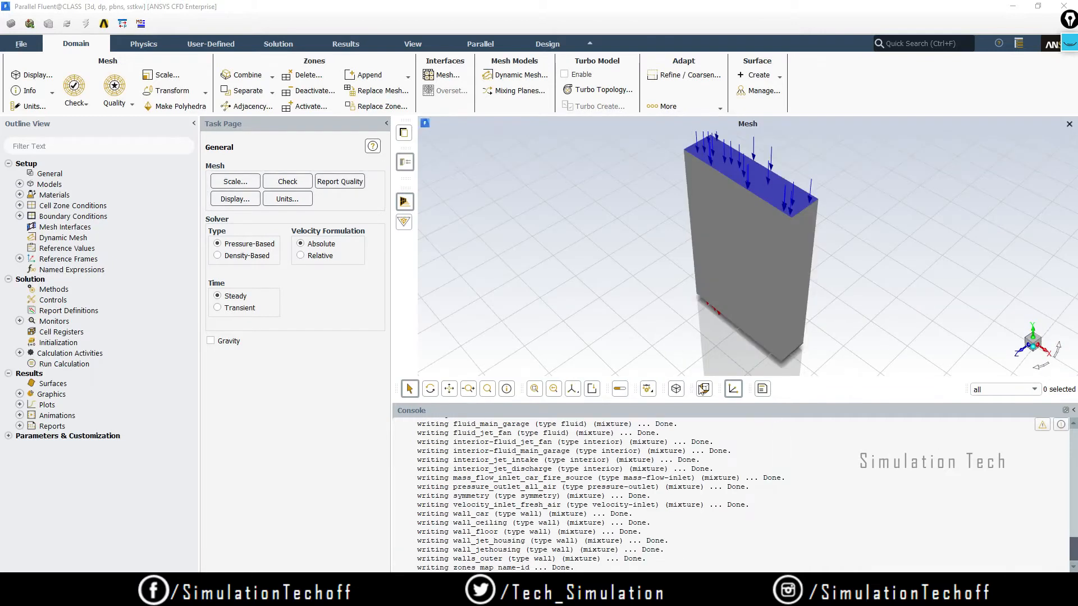
Compare the imported garage mesh with the layout on the Multi-Species Analysis slide in PowerPoint, returning to Fluent.
{"action": "left_click_drag", "start_coordinate": [807, 342], "coordinate": [760, 323]}
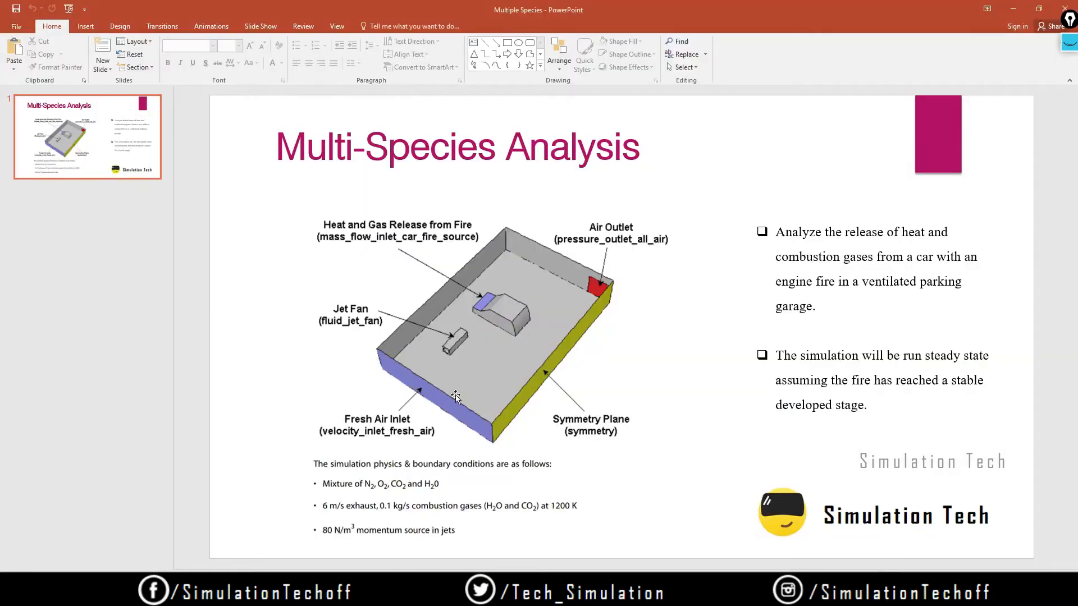
{"action": "left_click", "coordinate": [539, 592]}
{"action": "left_click_drag", "start_coordinate": [723, 337], "coordinate": [874, 298]}
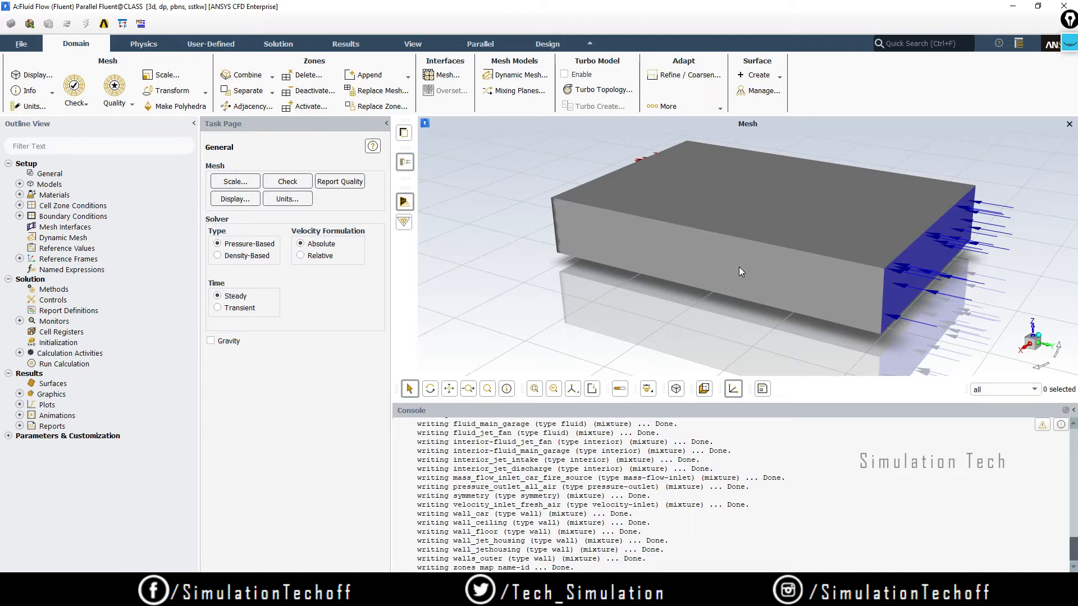
{"action": "left_click_drag", "start_coordinate": [771, 272], "coordinate": [843, 291]}
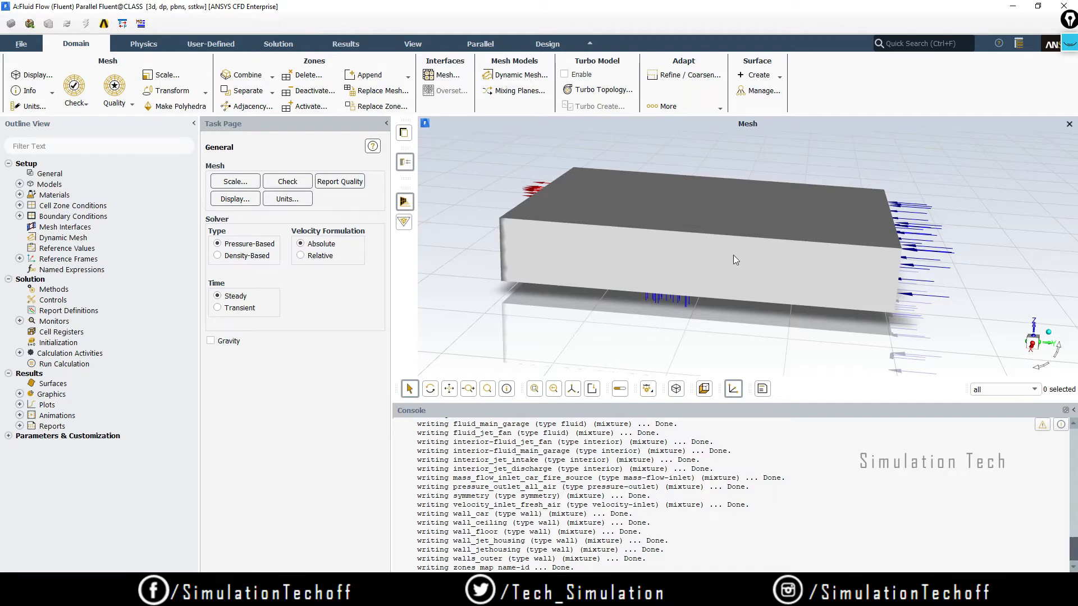
{"action": "middle_click_drag", "start_coordinate": [733, 254], "coordinate": [646, 289]}
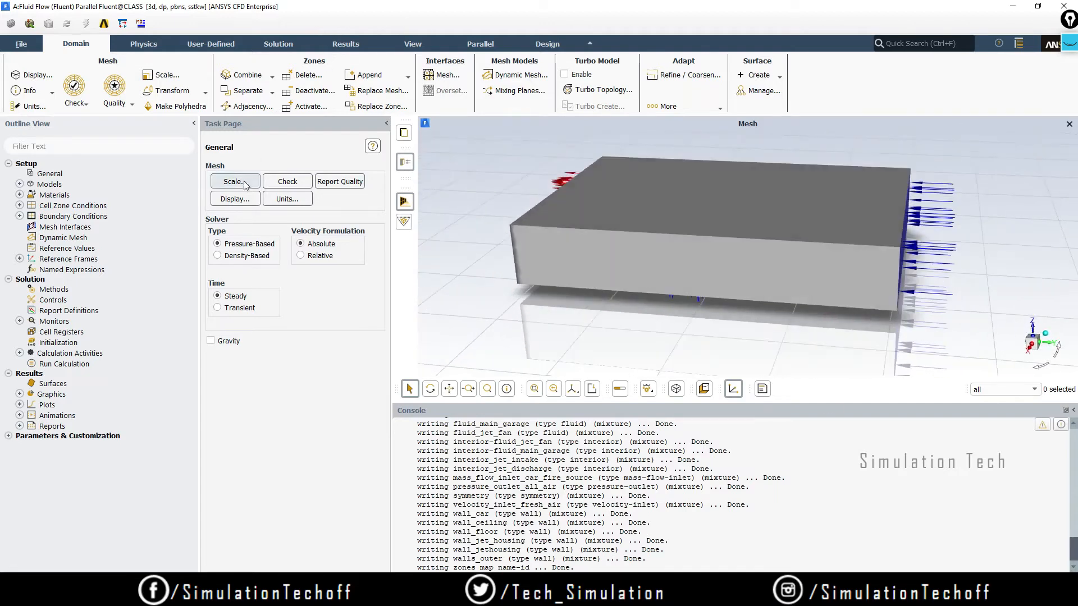
Display the mesh surfaces as edges only with the Outline edge type, turning faces off.
{"action": "left_click", "coordinate": [240, 200]}
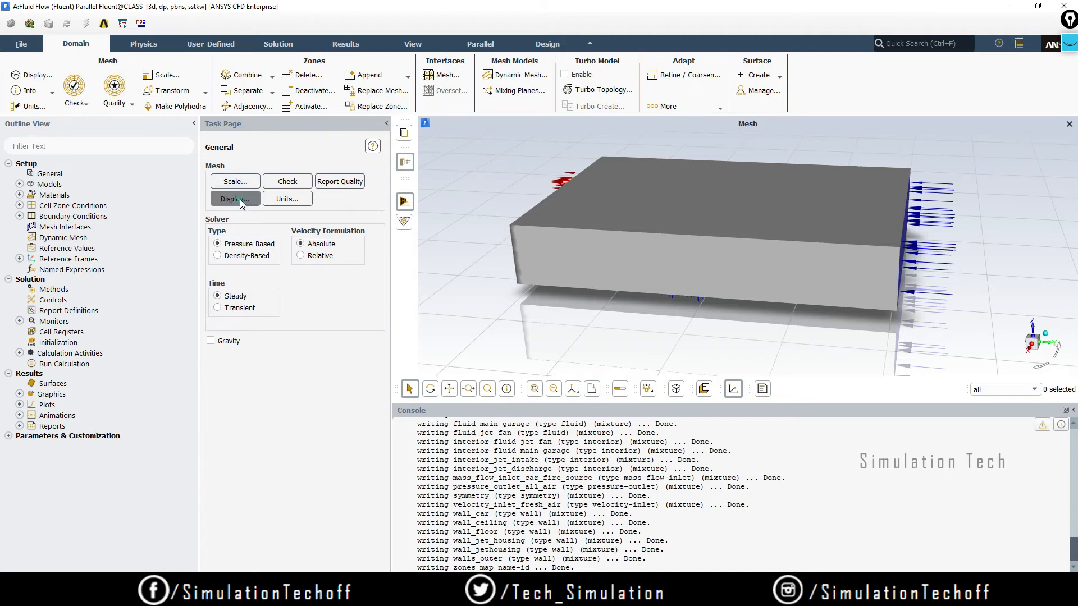
{"action": "left_click_drag", "start_coordinate": [350, 294], "coordinate": [353, 224]}
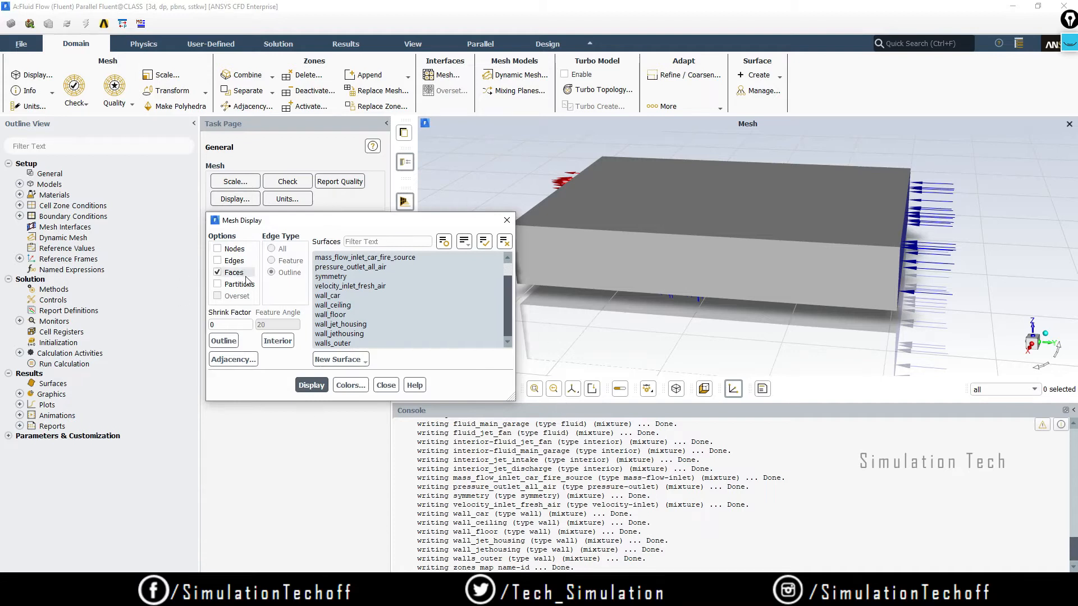
{"action": "left_click", "coordinate": [218, 273]}
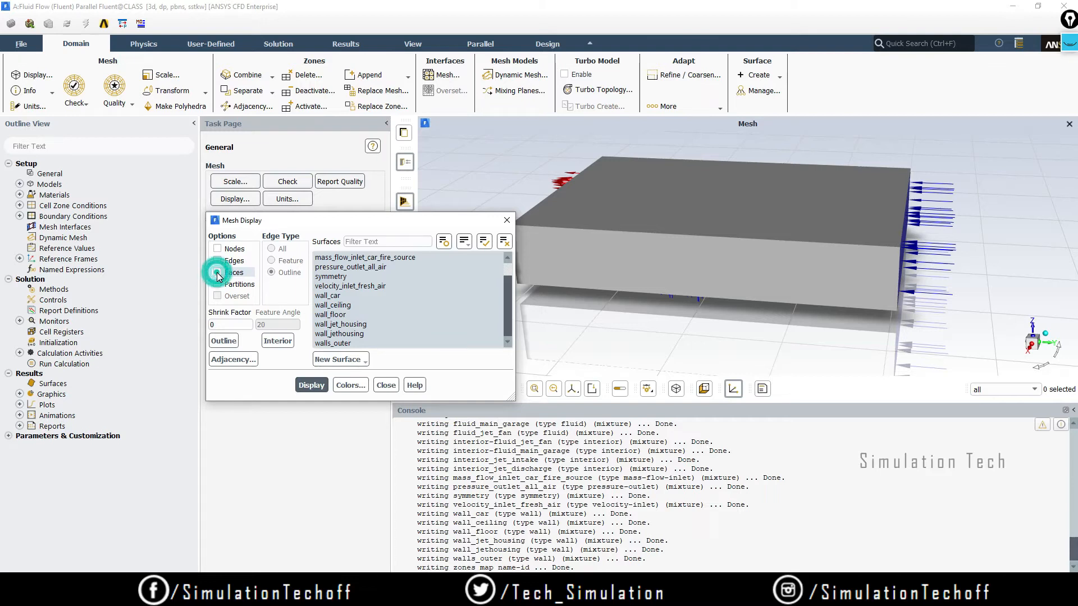
{"action": "left_click", "coordinate": [217, 261]}
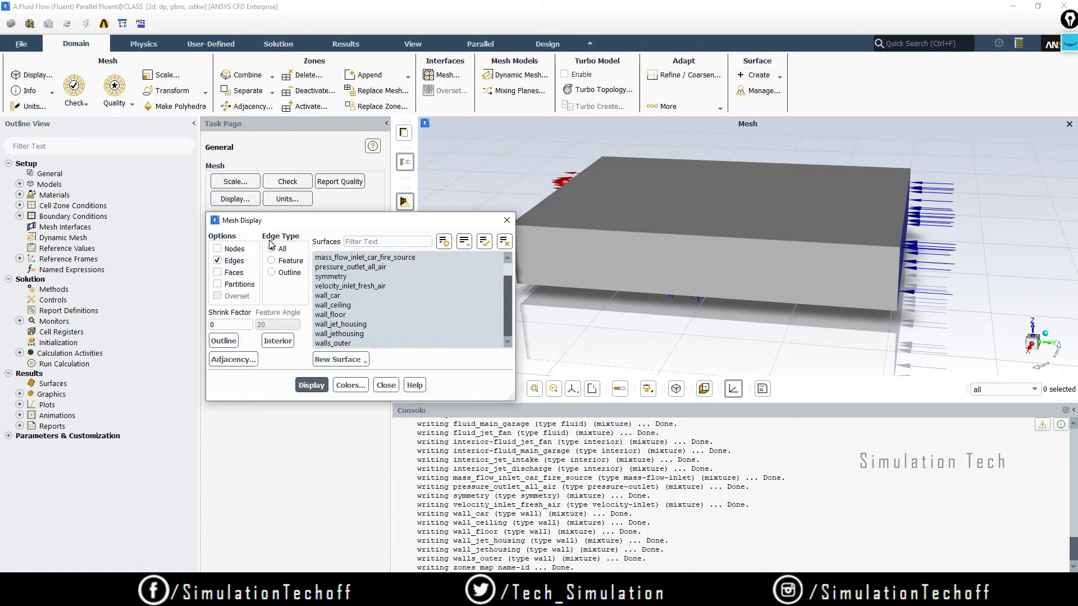
{"action": "left_click", "coordinate": [272, 273]}
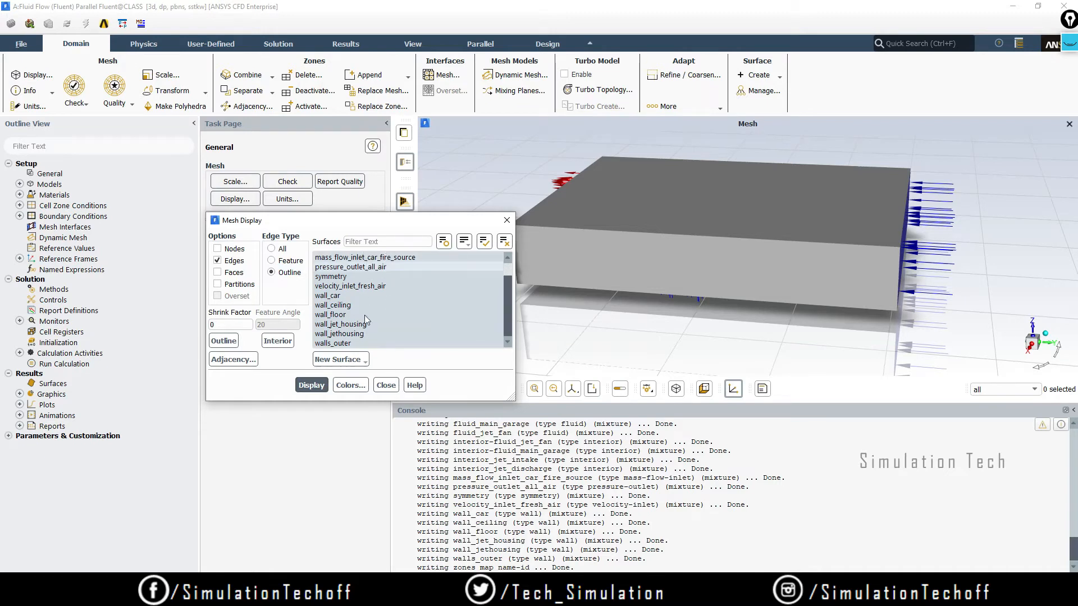
{"action": "left_click", "coordinate": [311, 388]}
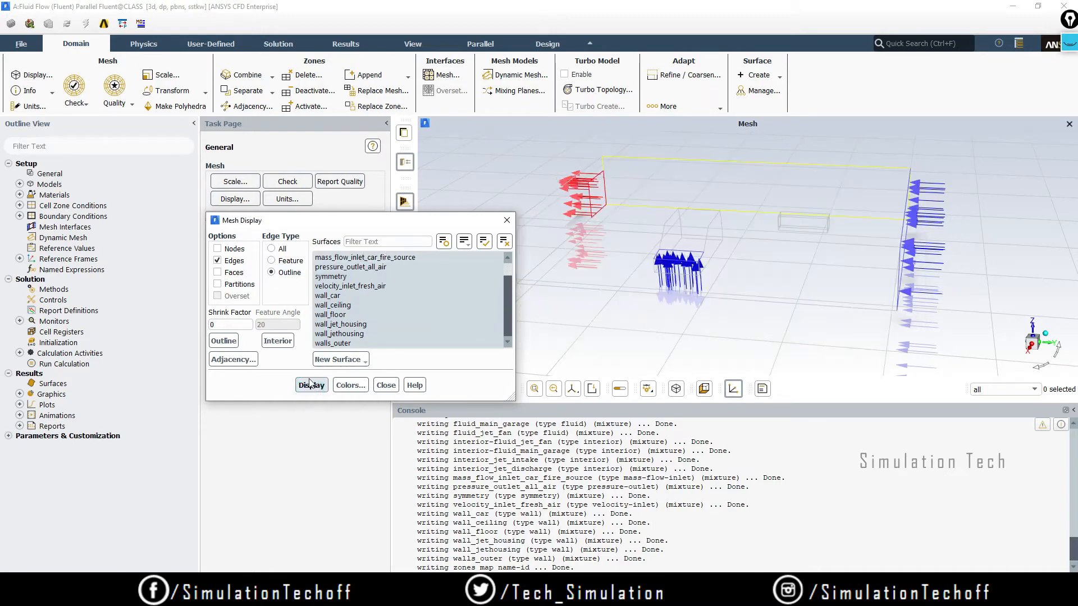
{"action": "left_click_drag", "start_coordinate": [690, 271], "coordinate": [747, 318]}
{"action": "left_click", "coordinate": [396, 390]}
Examine the outlined garage from several angles, including the car fire source, jet fan, fresh air inlet and air outlet.
{"action": "middle_click_drag", "start_coordinate": [745, 314], "coordinate": [729, 262]}
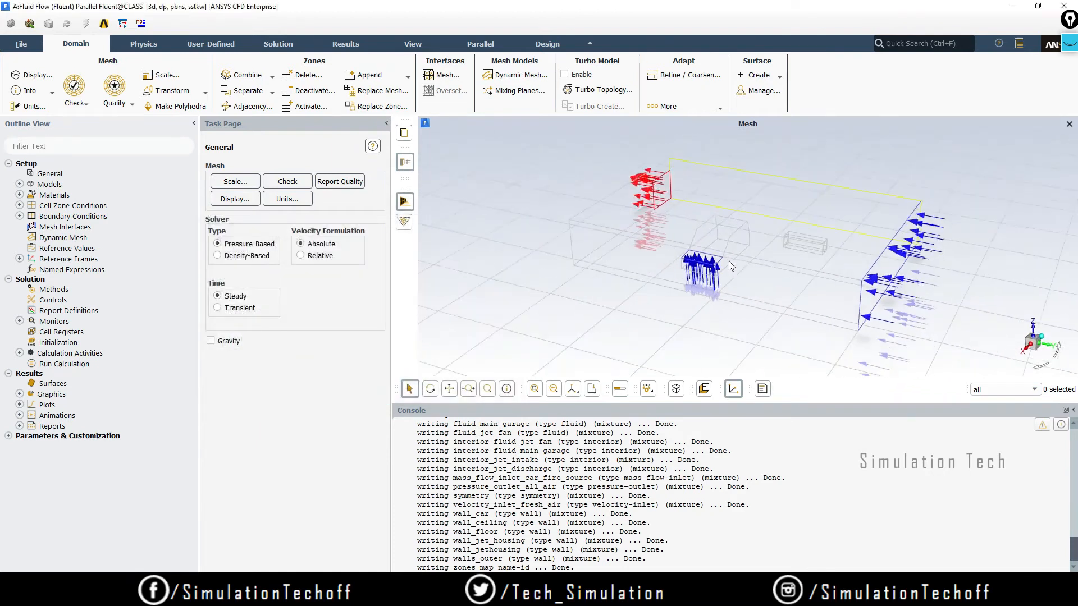
{"action": "scroll", "coordinate": [755, 263], "scroll_direction": "up", "scroll_amount": 3}
{"action": "mouse_move", "coordinate": [743, 301]}
{"action": "middle_mouse_down"}
{"action": "mouse_move", "coordinate": [702, 320]}
{"action": "mouse_move", "coordinate": [752, 300]}
{"action": "middle_mouse_up"}
{"action": "scroll", "coordinate": [754, 305], "scroll_direction": "down", "scroll_amount": 3}
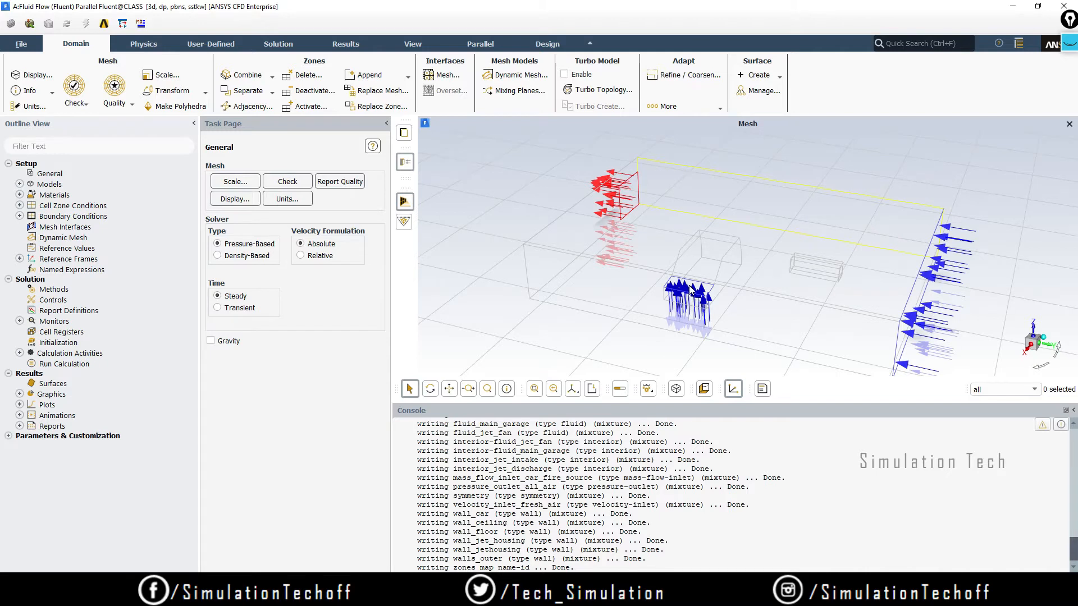
{"action": "scroll", "coordinate": [691, 291], "scroll_direction": "up", "scroll_amount": 5}
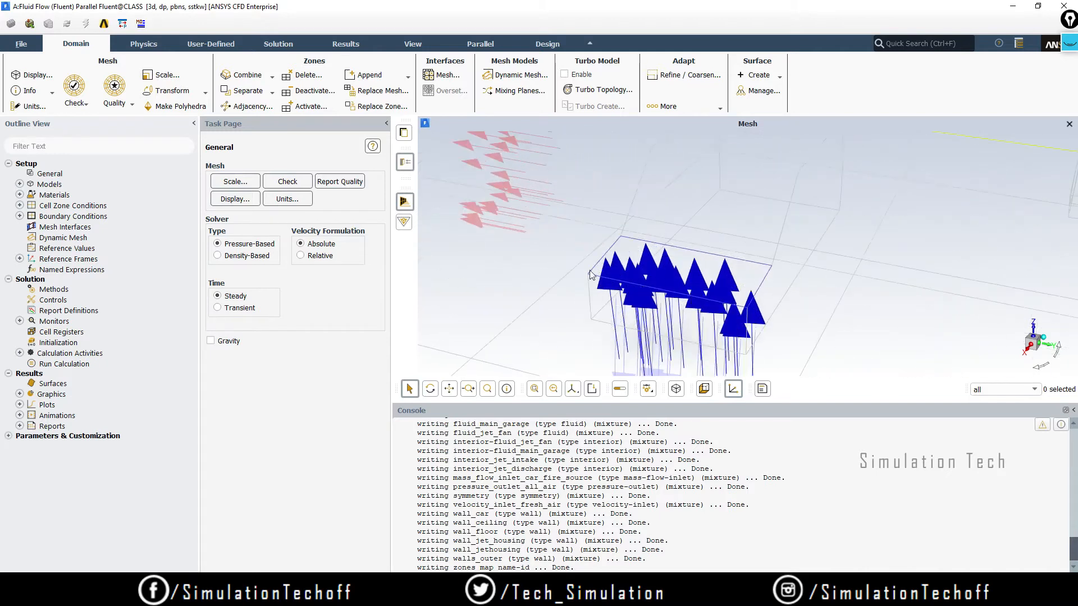
{"action": "scroll", "coordinate": [666, 293], "scroll_direction": "down", "scroll_amount": 3}
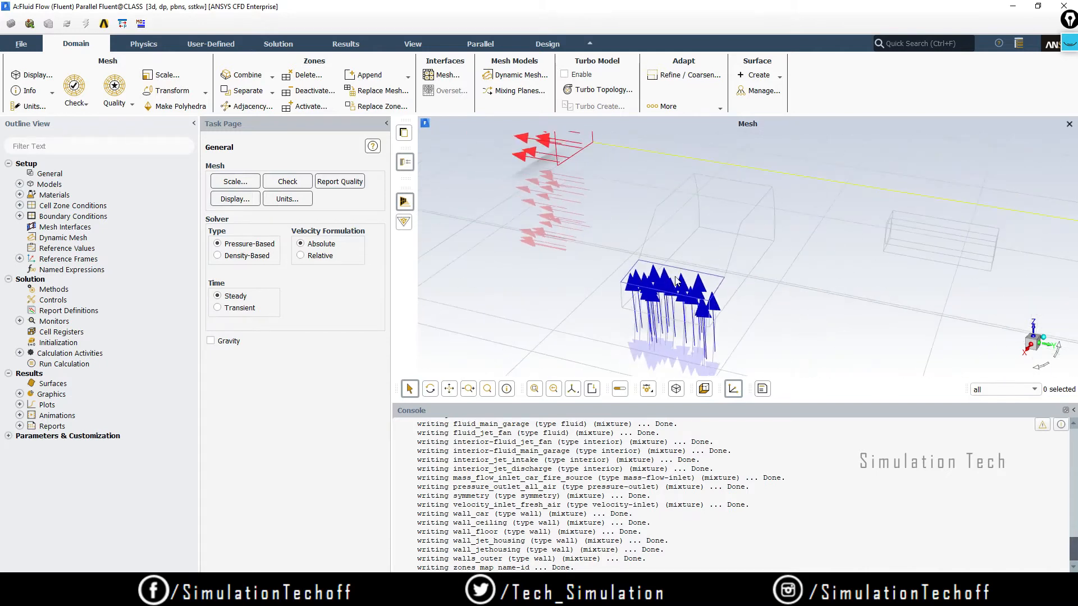
{"action": "scroll", "coordinate": [719, 295], "scroll_direction": "down", "scroll_amount": 4}
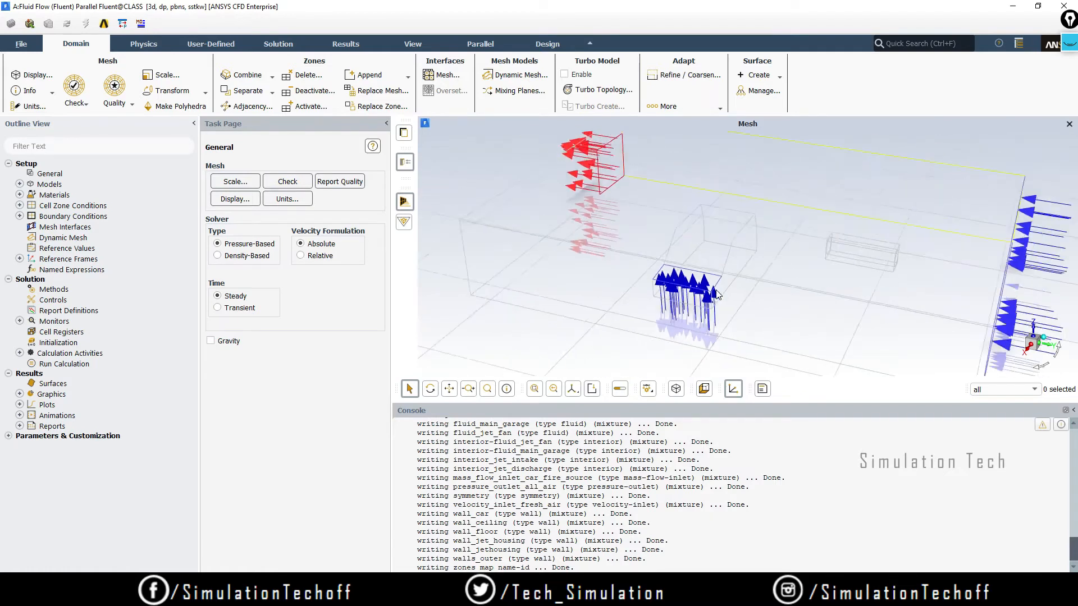
{"action": "scroll", "coordinate": [744, 300], "scroll_direction": "up", "scroll_amount": 1}
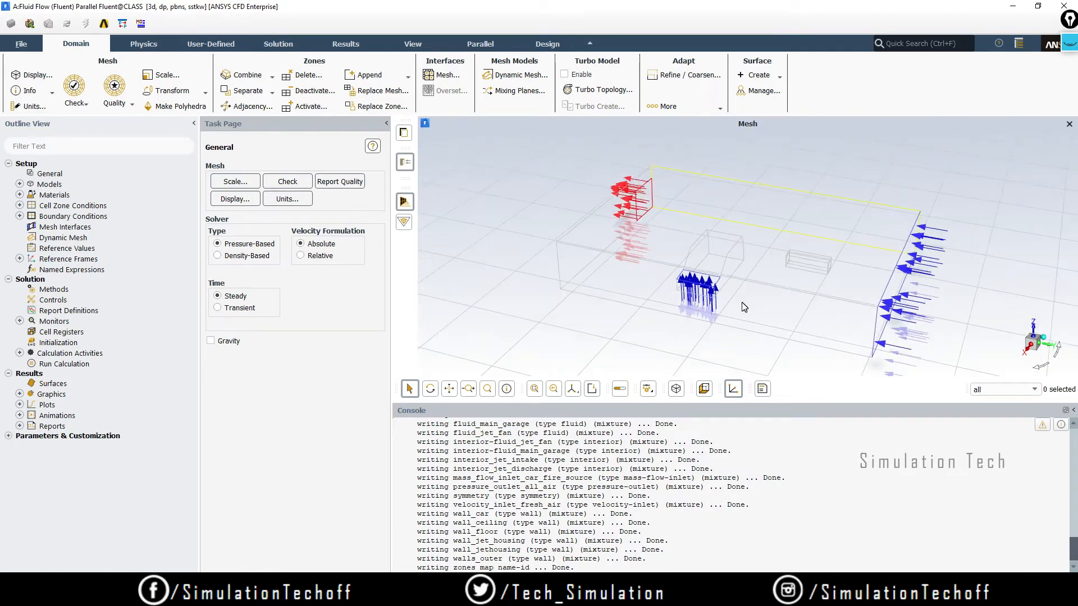
{"action": "middle_click_drag", "start_coordinate": [800, 317], "coordinate": [781, 307]}
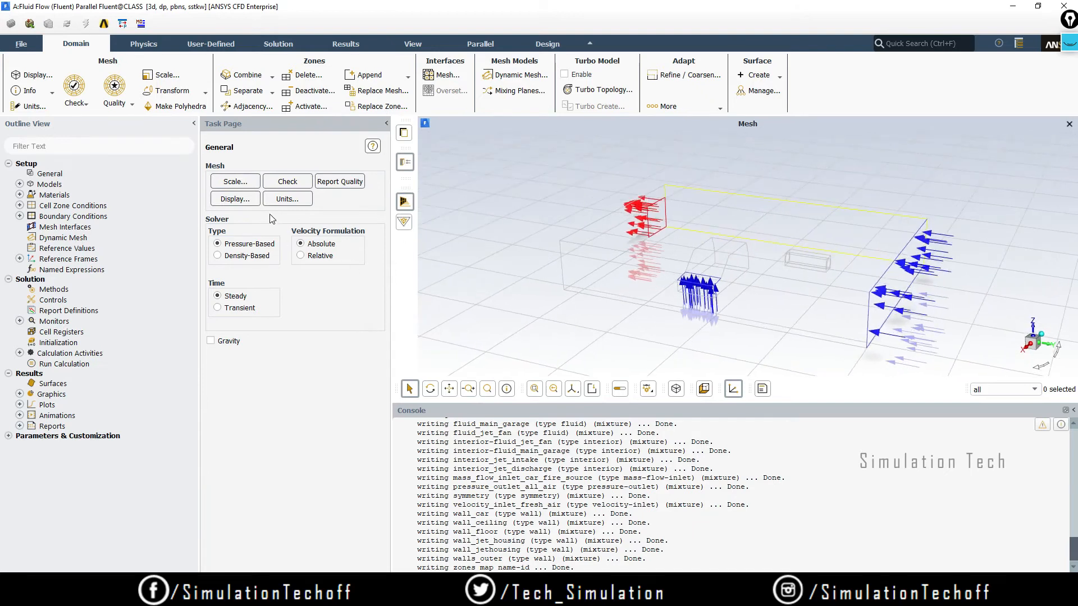
{"action": "middle_click_drag", "start_coordinate": [755, 269], "coordinate": [870, 247]}
{"action": "middle_click_drag", "start_coordinate": [821, 286], "coordinate": [807, 271]}
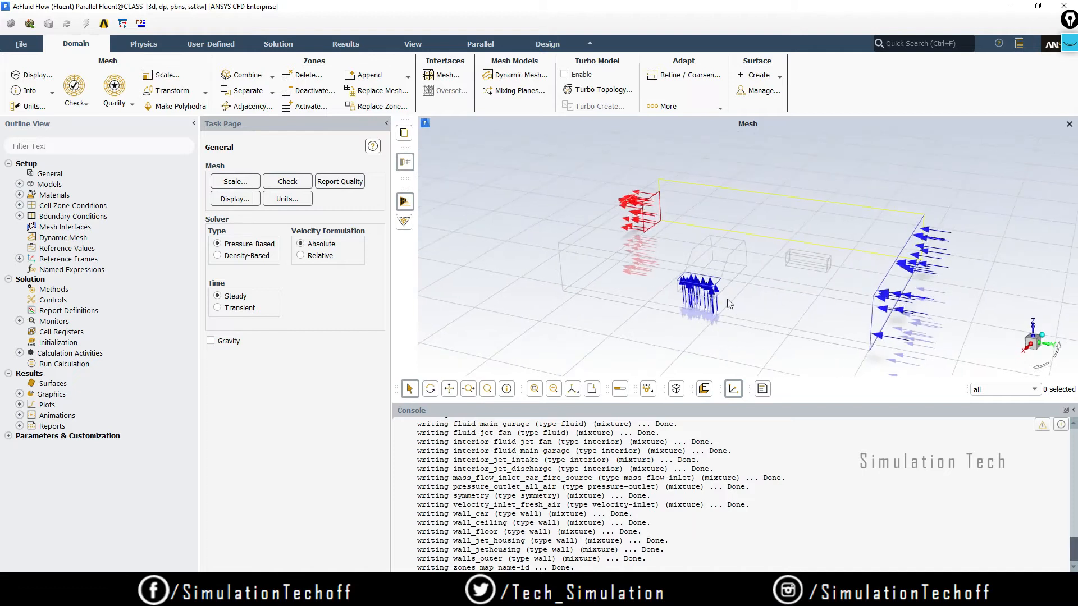
Run a mesh check and review the reported domain extents, volume statistics and face area statistics.
{"action": "left_click", "coordinate": [285, 183]}
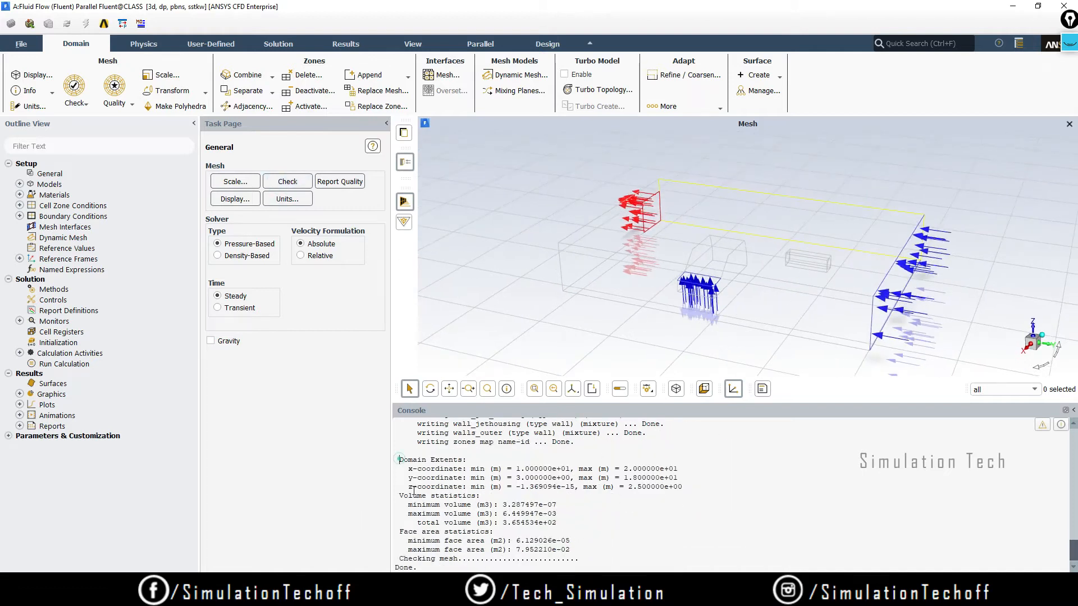
{"action": "left_click_drag", "start_coordinate": [398, 459], "coordinate": [585, 571]}
{"action": "left_click", "coordinate": [631, 542]}
Set the viscous model to Realizable k-epsilon (2 eqn) with Enhanced Wall Treatment.
{"action": "double_click", "coordinate": [46, 185]}
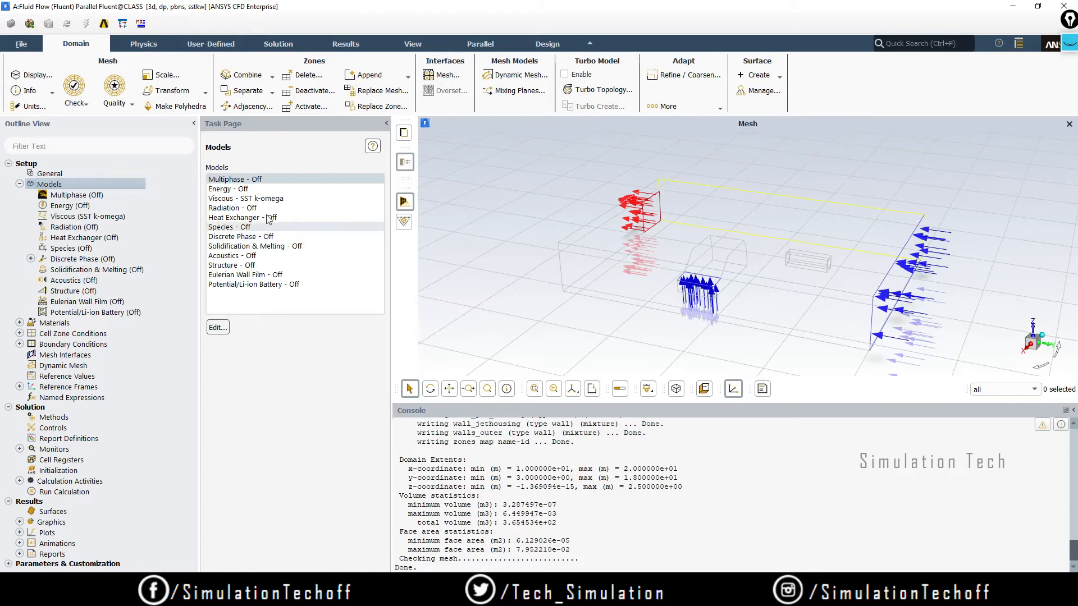
{"action": "double_click", "coordinate": [218, 200]}
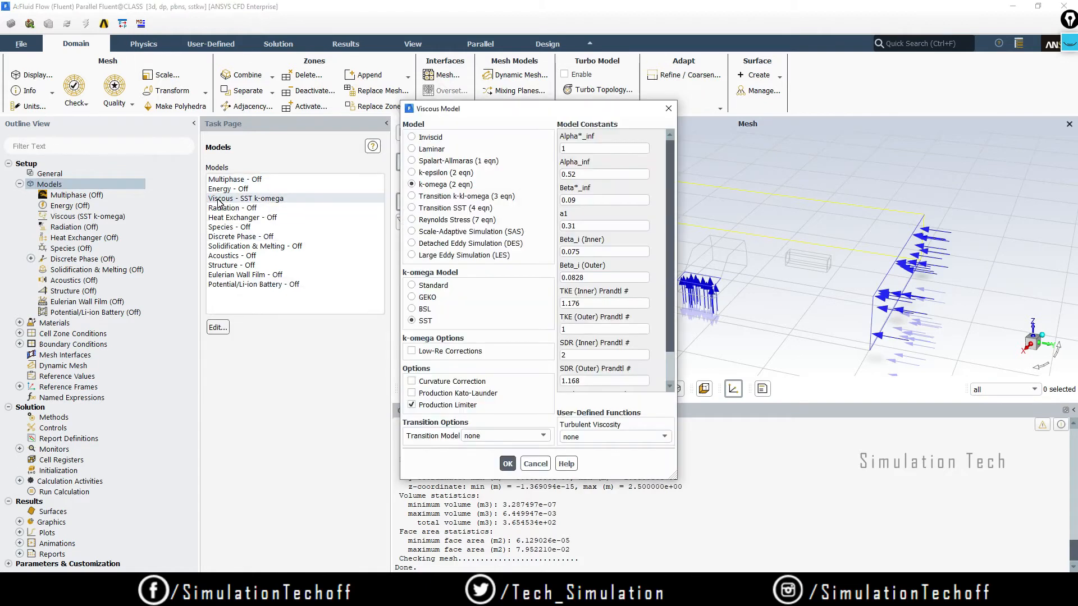
{"action": "left_click", "coordinate": [413, 173]}
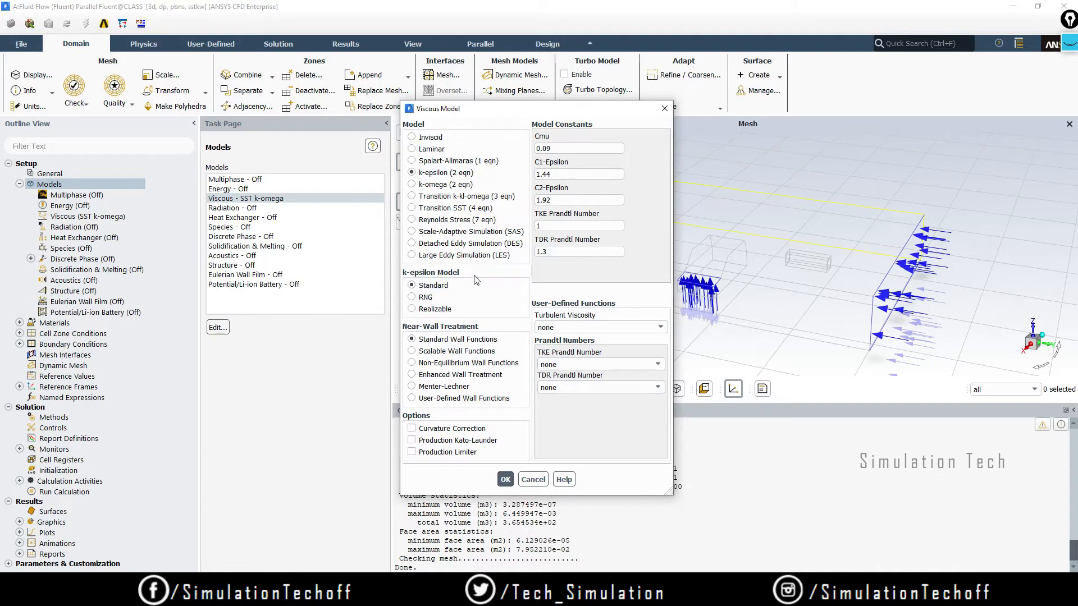
{"action": "left_click", "coordinate": [411, 310]}
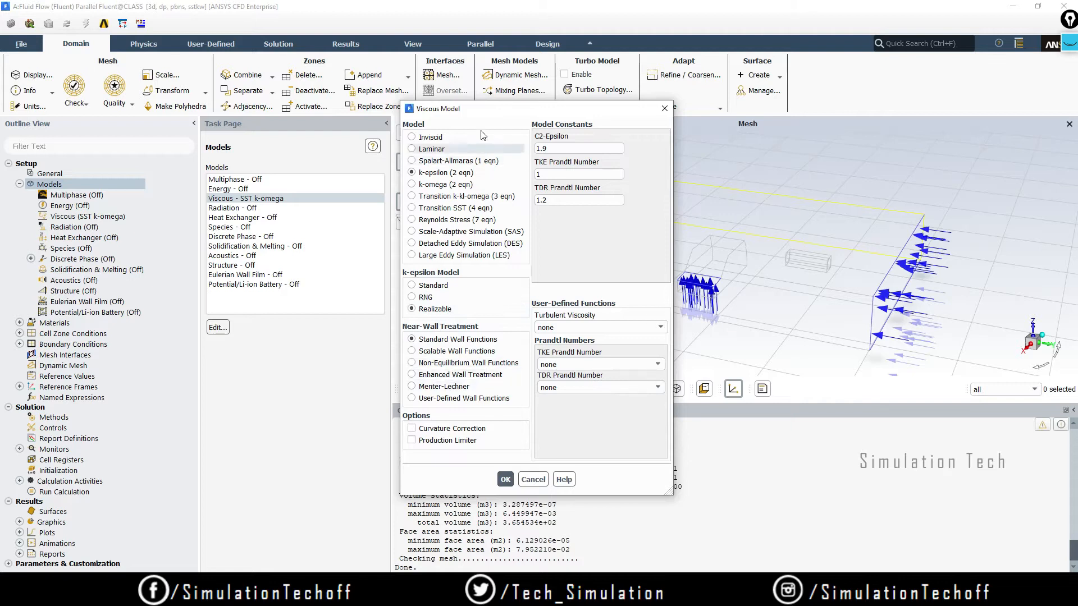
{"action": "left_click_drag", "start_coordinate": [498, 114], "coordinate": [283, 124]}
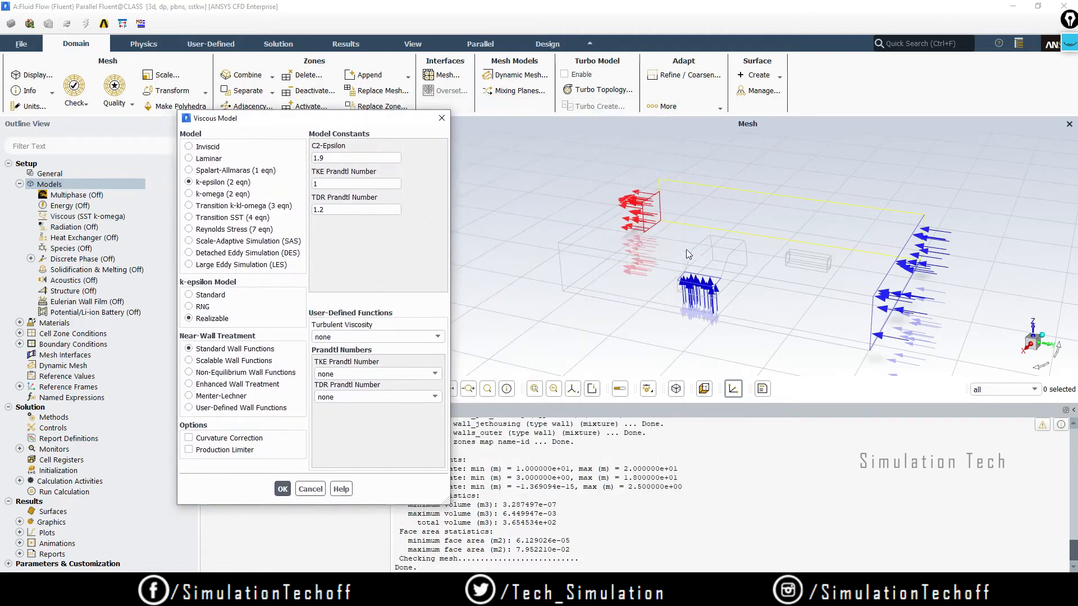
{"action": "left_click_drag", "start_coordinate": [688, 255], "coordinate": [803, 281]}
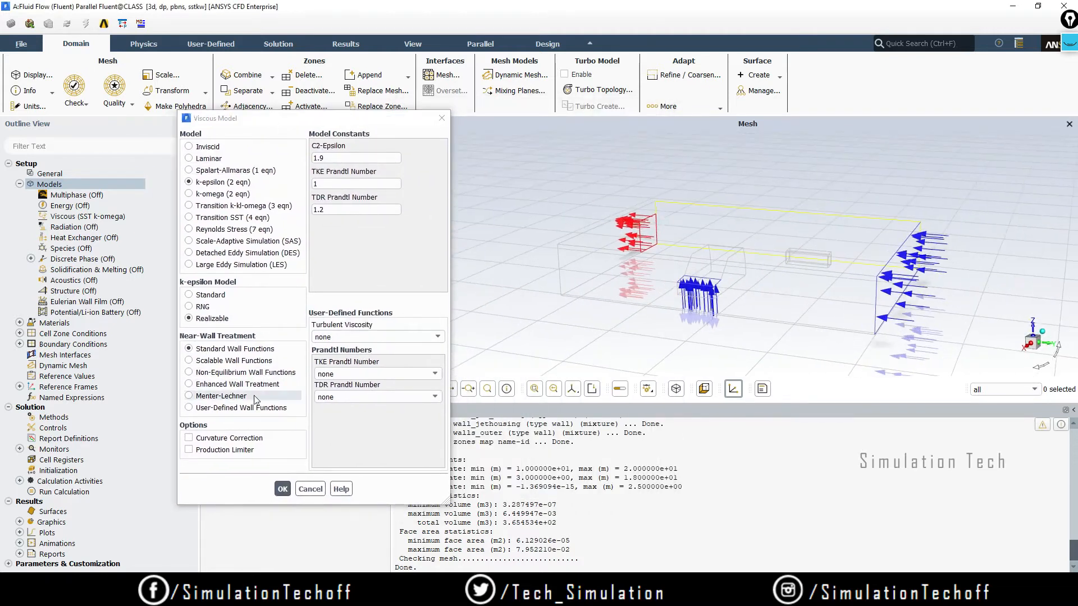
{"action": "left_click", "coordinate": [198, 386]}
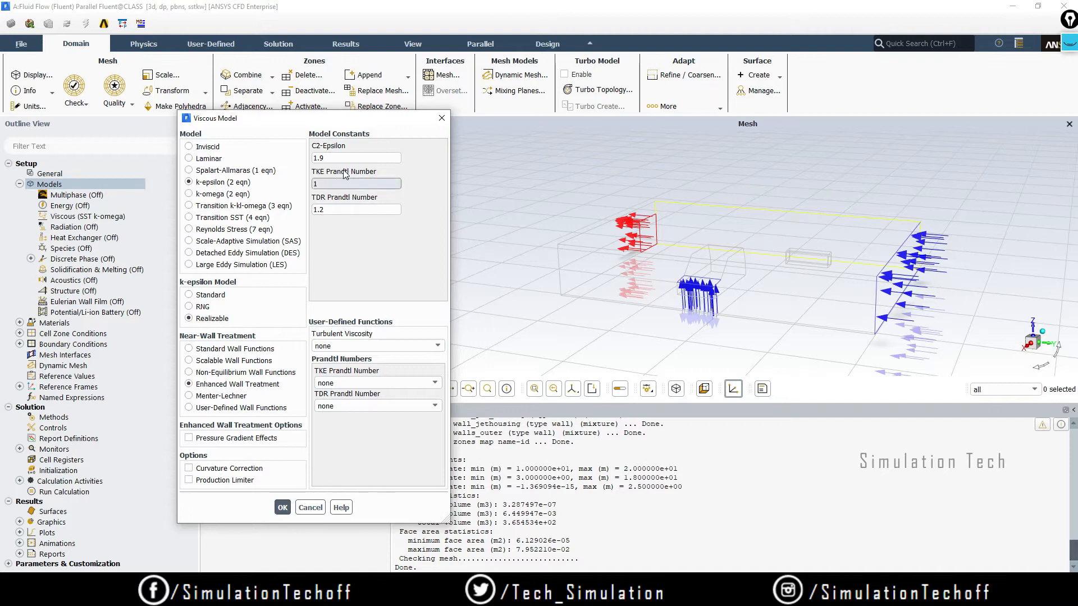
{"action": "left_click_drag", "start_coordinate": [288, 124], "coordinate": [375, 110]}
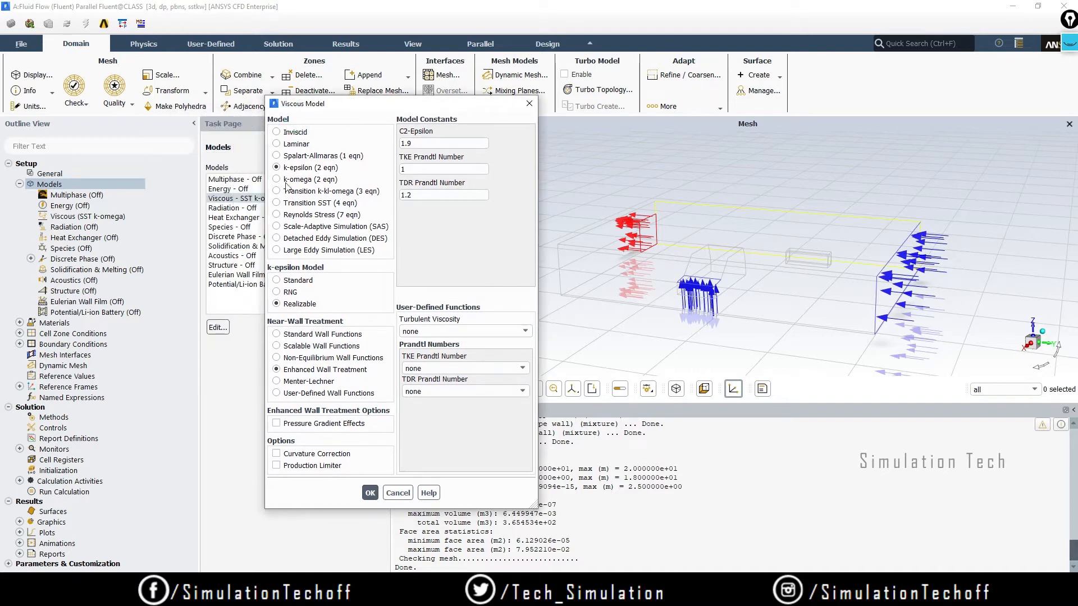
{"action": "left_click", "coordinate": [376, 497]}
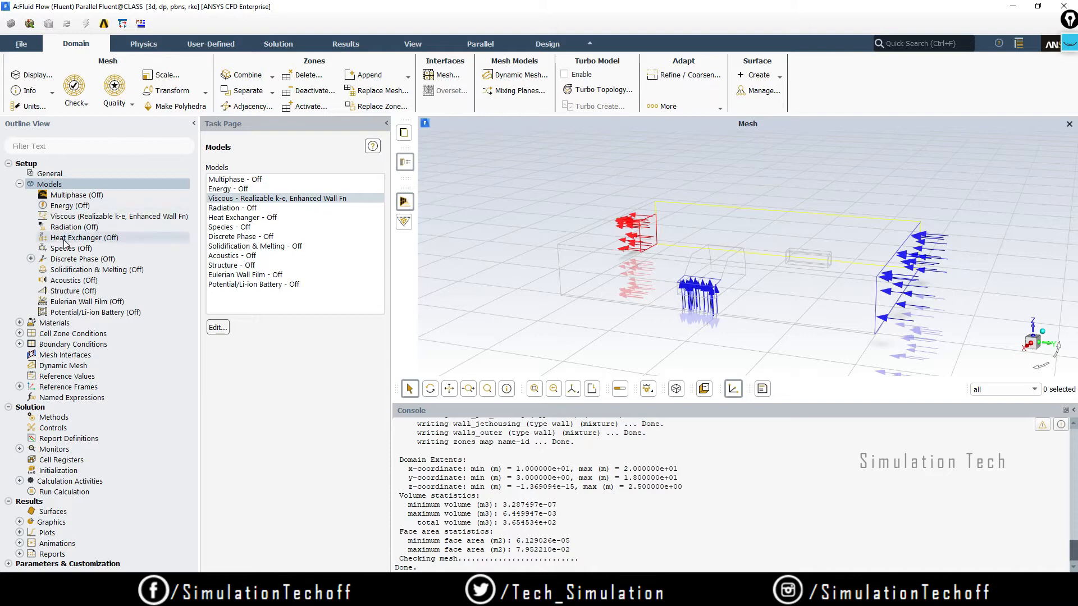
{"action": "left_click_drag", "start_coordinate": [1070, 19], "coordinate": [936, 37]}
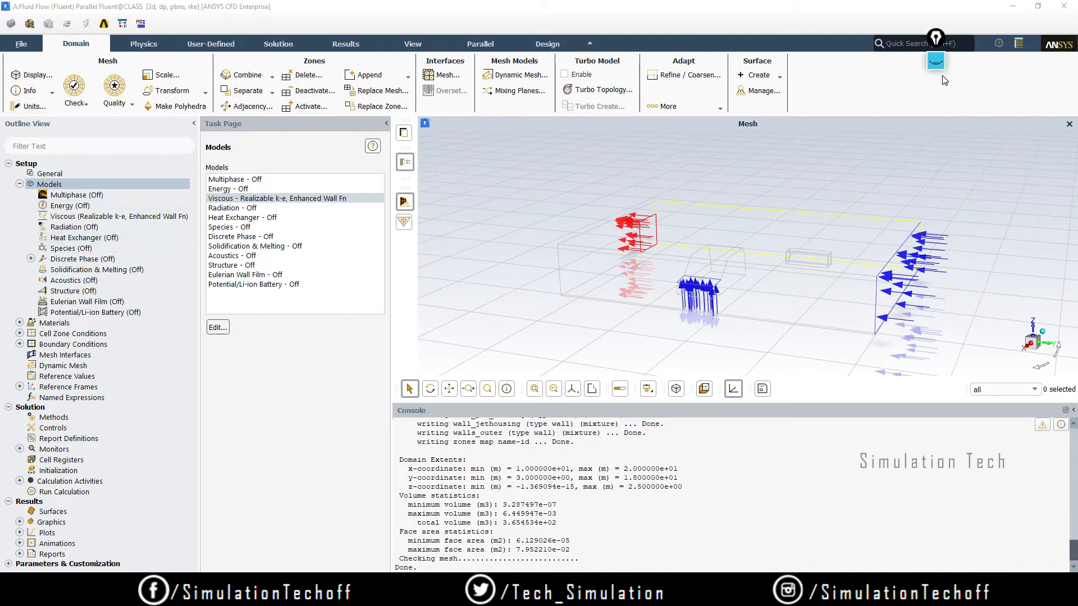
{"action": "left_click", "coordinate": [936, 61]}
{"action": "left_click", "coordinate": [936, 94]}
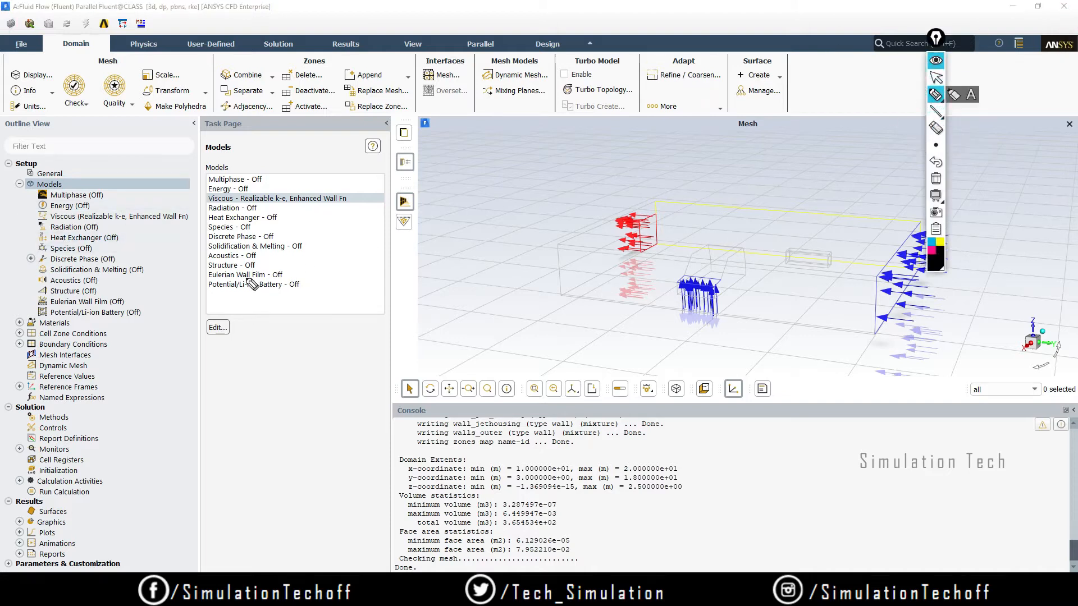
{"action": "mouse_move", "coordinate": [36, 262]}
{"action": "left_mouse_down"}
{"action": "mouse_move", "coordinate": [101, 258]}
{"action": "mouse_move", "coordinate": [22, 236]}
{"action": "left_mouse_up"}
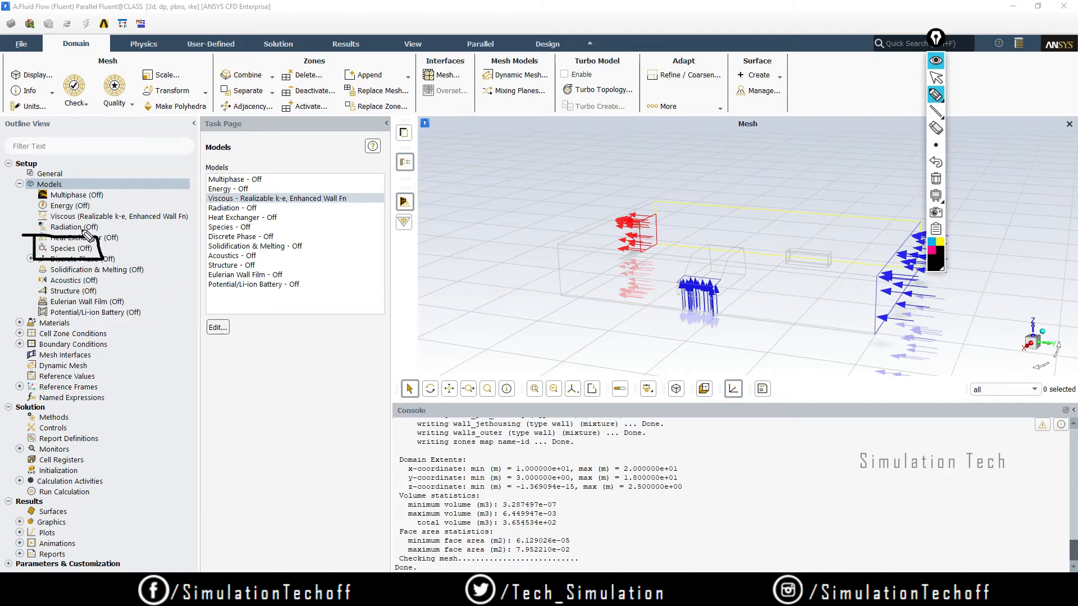
{"action": "left_click", "coordinate": [936, 178]}
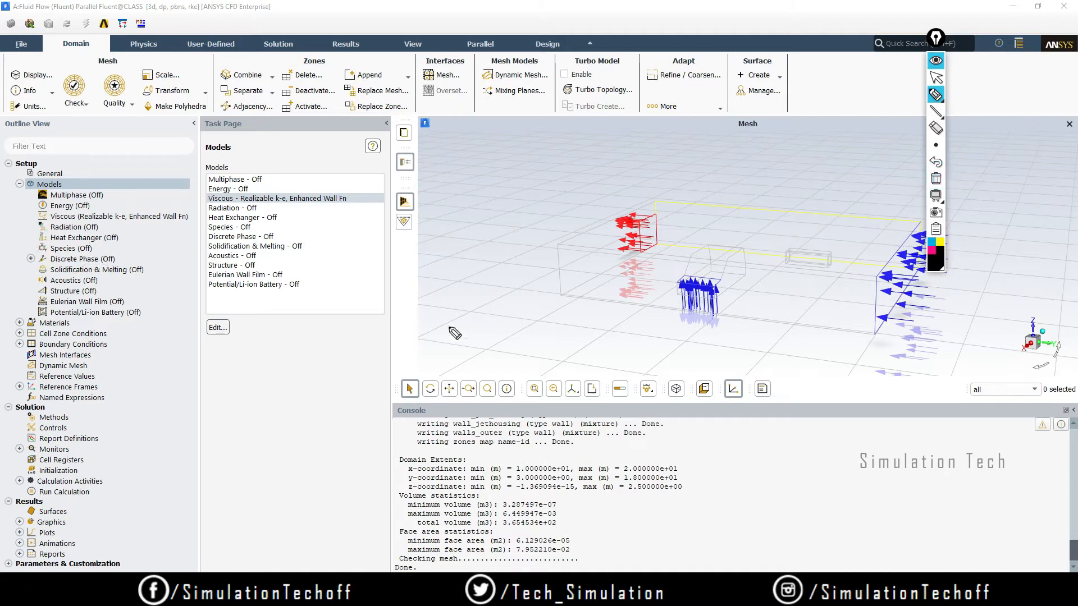
{"action": "left_click_drag", "start_coordinate": [465, 200], "coordinate": [548, 178]}
{"action": "mouse_move", "coordinate": [560, 180]}
{"action": "left_mouse_down"}
{"action": "mouse_move", "coordinate": [568, 188]}
{"action": "mouse_move", "coordinate": [637, 153]}
{"action": "left_mouse_up"}
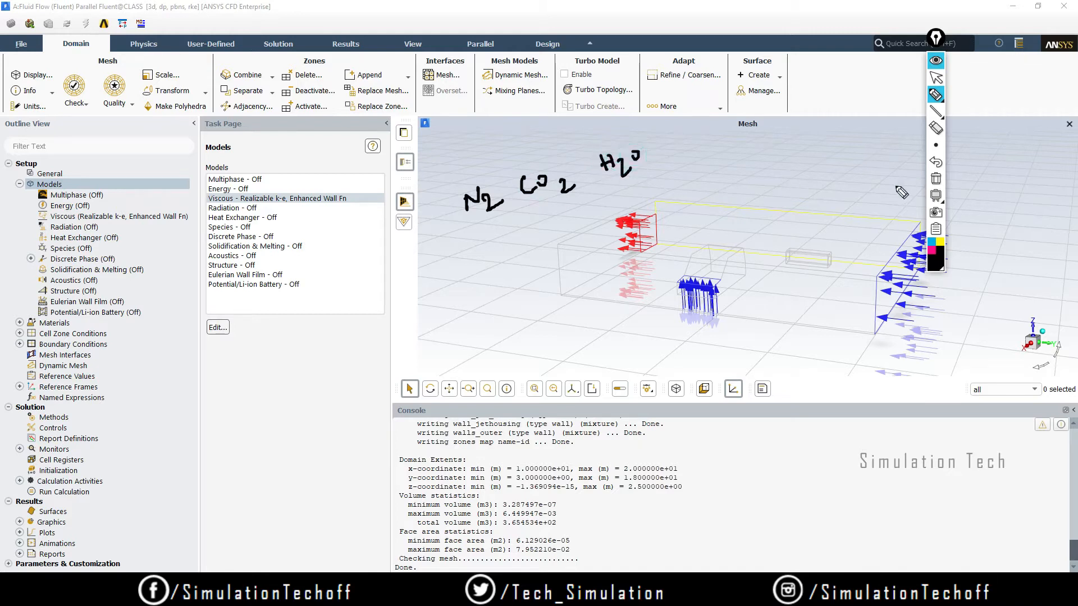
{"action": "left_click", "coordinate": [936, 178]}
{"action": "left_click", "coordinate": [946, 59]}
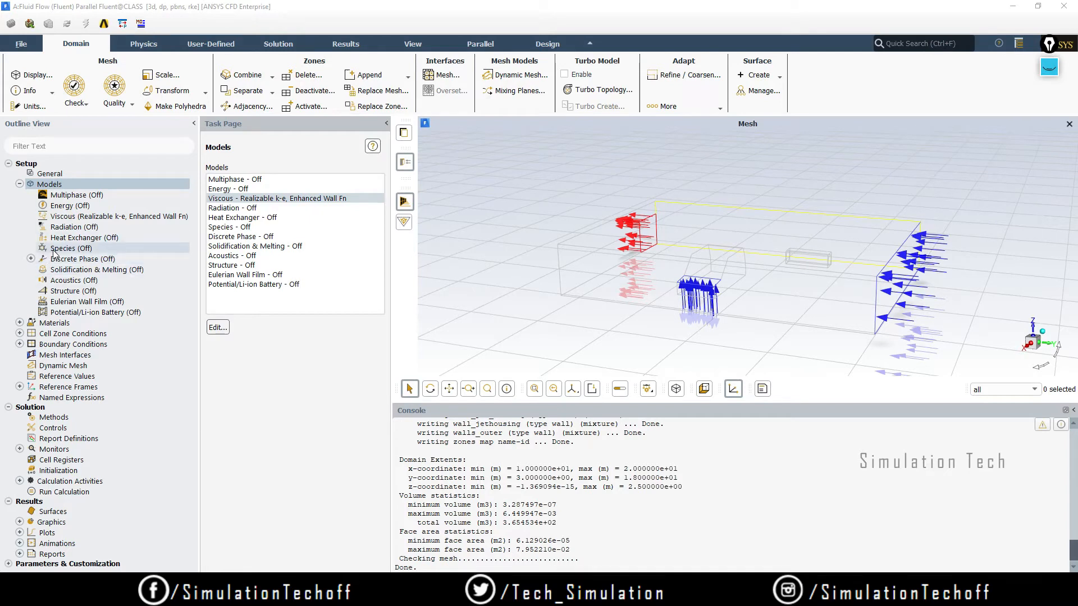
Enable the Species Transport model with mixture-template as the mixture material.
{"action": "double_click", "coordinate": [59, 324]}
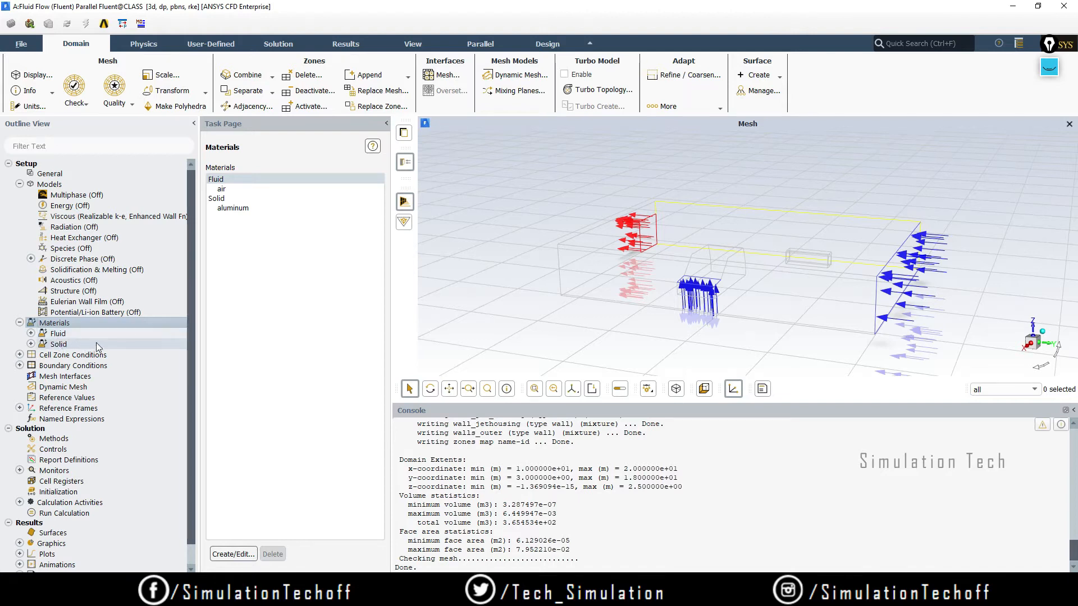
{"action": "left_click", "coordinate": [59, 251]}
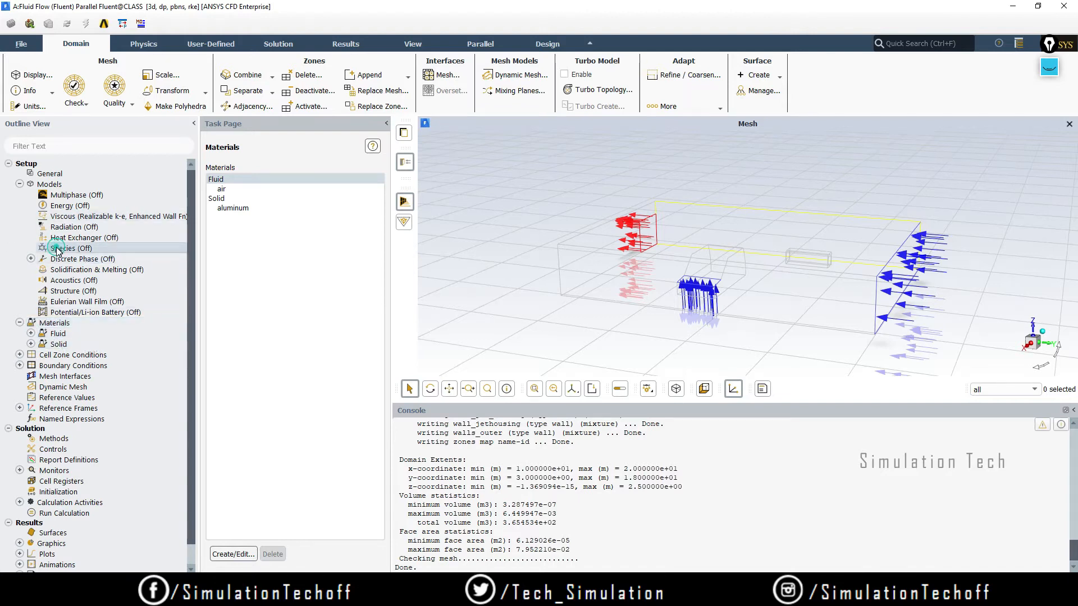
{"action": "double_click", "coordinate": [59, 250]}
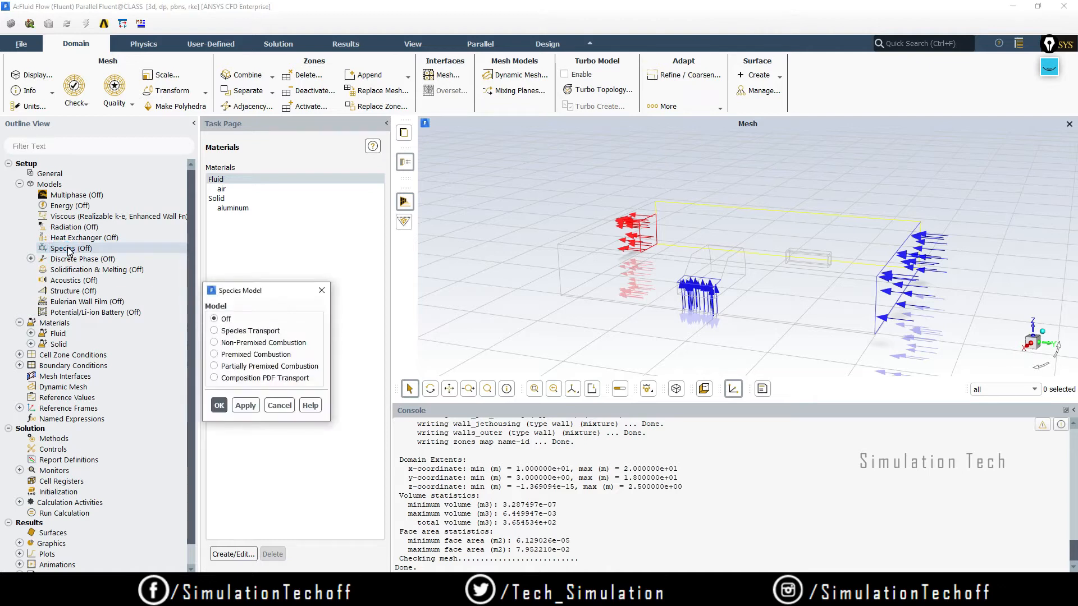
{"action": "left_click_drag", "start_coordinate": [263, 296], "coordinate": [337, 221]}
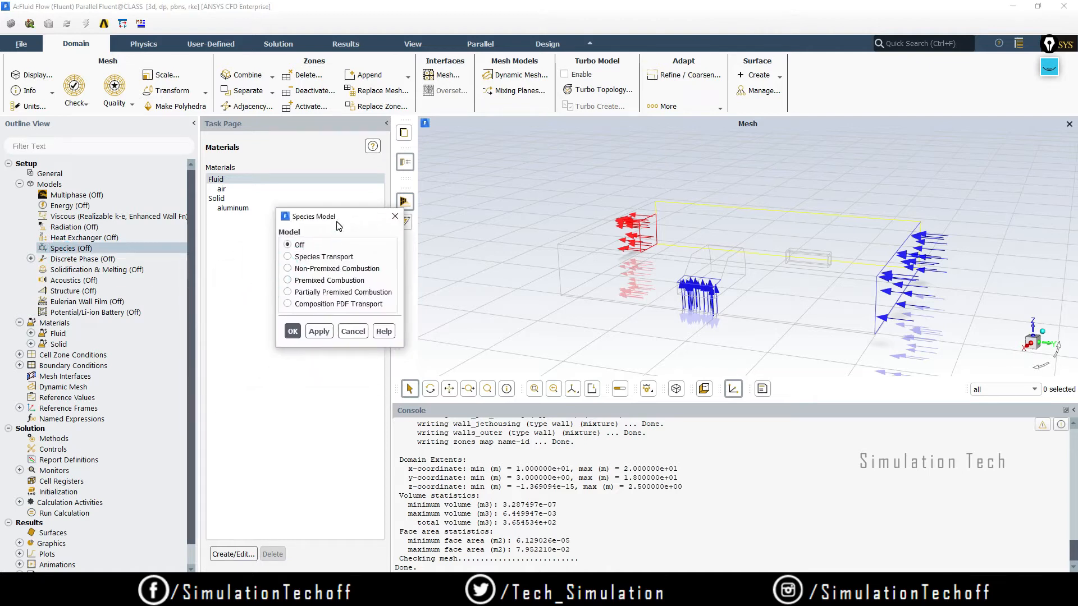
{"action": "left_click", "coordinate": [289, 259]}
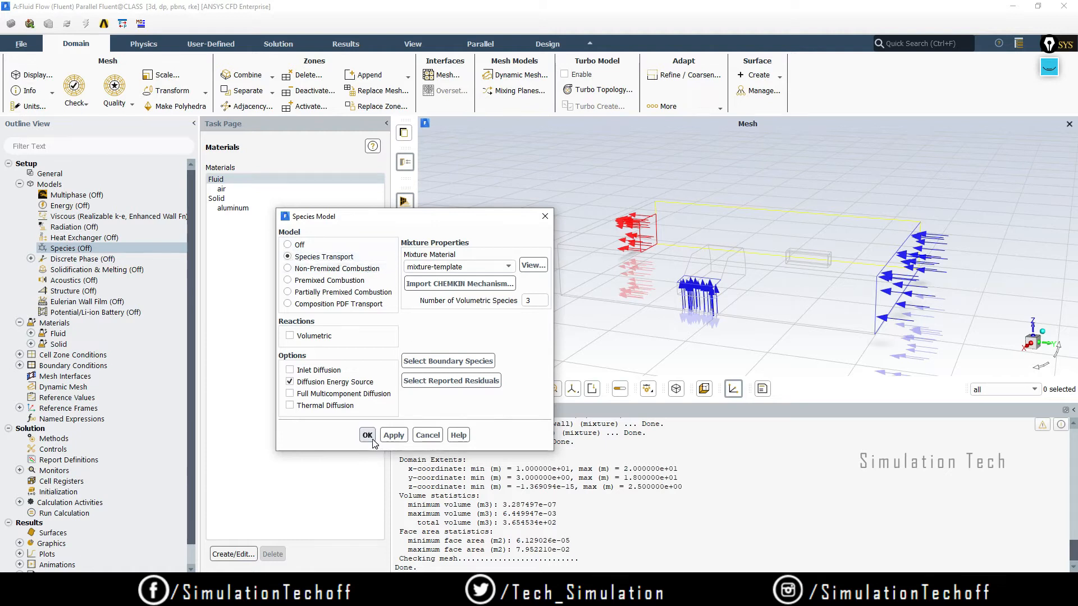
{"action": "left_click", "coordinate": [392, 437]}
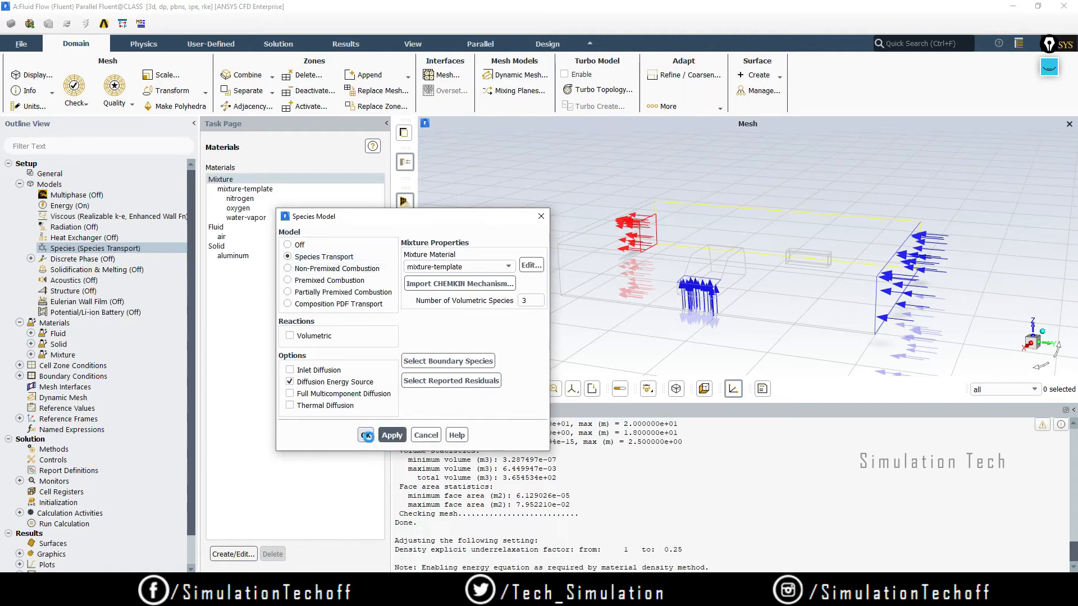
{"action": "left_click", "coordinate": [366, 436]}
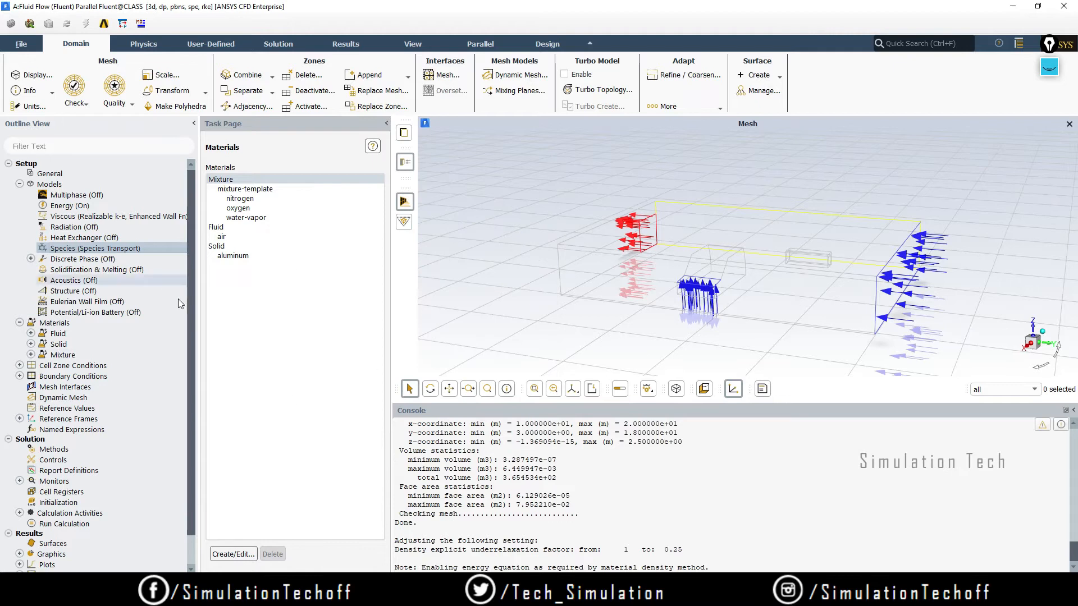
{"action": "double_click", "coordinate": [59, 324]}
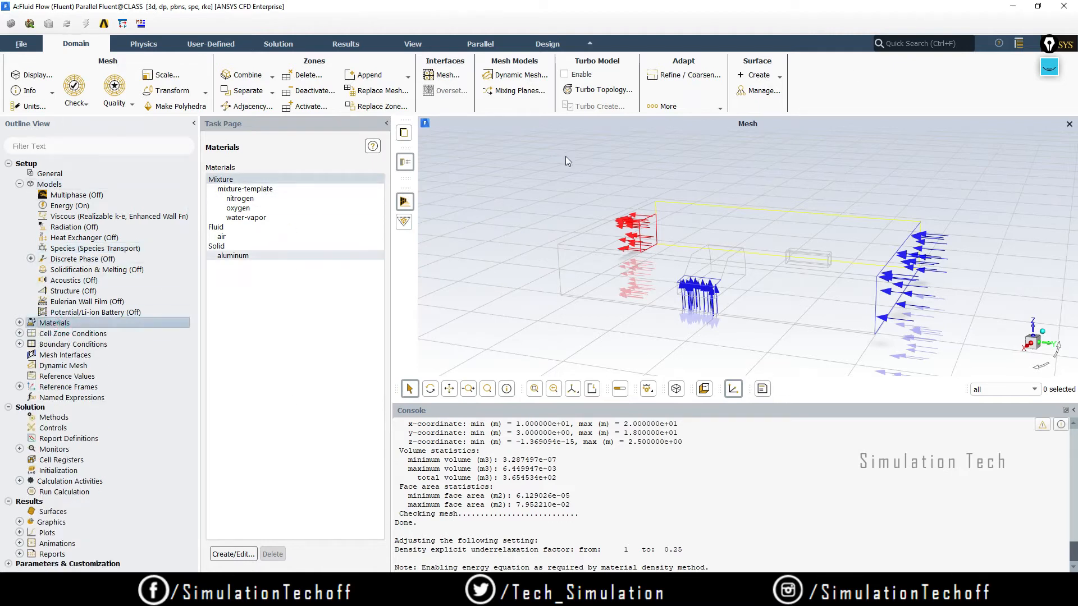
{"action": "left_click", "coordinate": [1048, 69]}
{"action": "mouse_move", "coordinate": [1049, 119]}
{"action": "left_click", "coordinate": [1009, 118]}
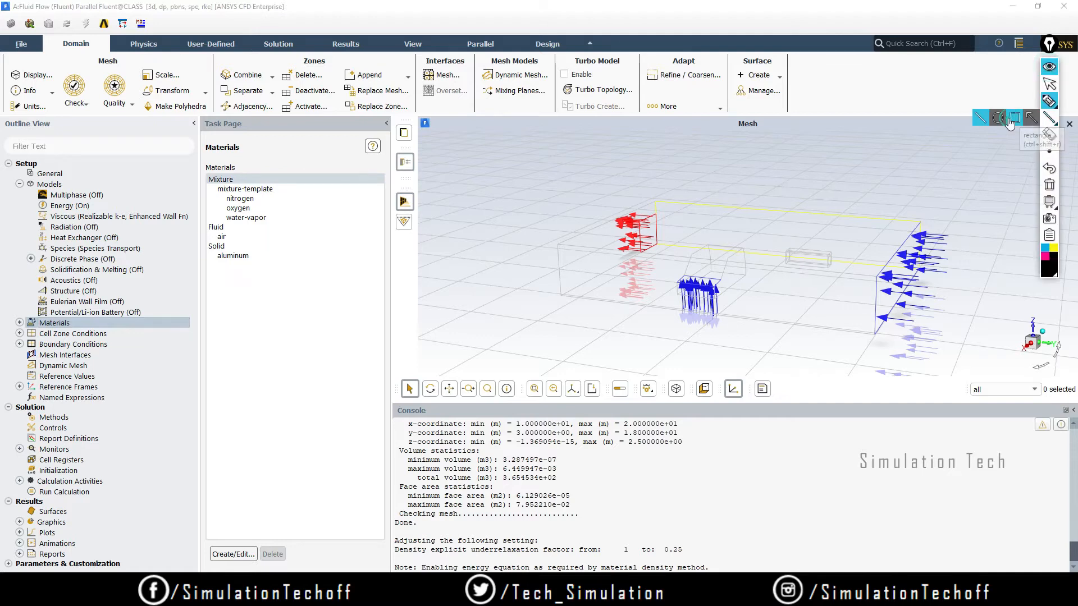
{"action": "mouse_move", "coordinate": [199, 172]}
{"action": "left_mouse_down"}
{"action": "mouse_move", "coordinate": [225, 199]}
{"action": "mouse_move", "coordinate": [321, 224]}
{"action": "left_mouse_up"}
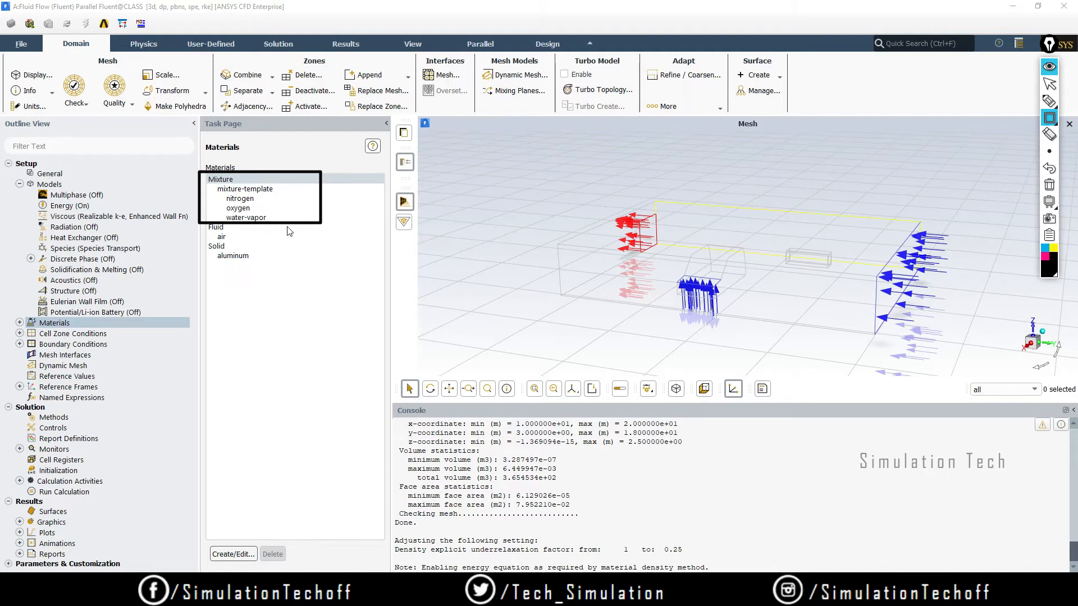
{"action": "left_click", "coordinate": [1049, 184]}
{"action": "left_click", "coordinate": [1050, 84]}
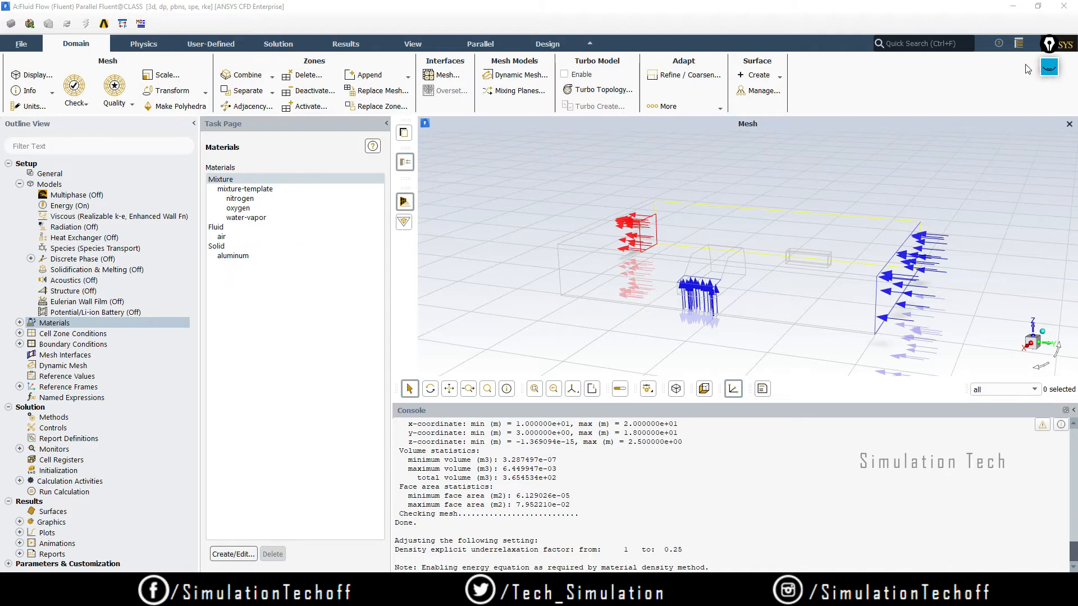
Open the Fluent materials database from the mixture's material settings and list materials of type fluid.
{"action": "double_click", "coordinate": [258, 178]}
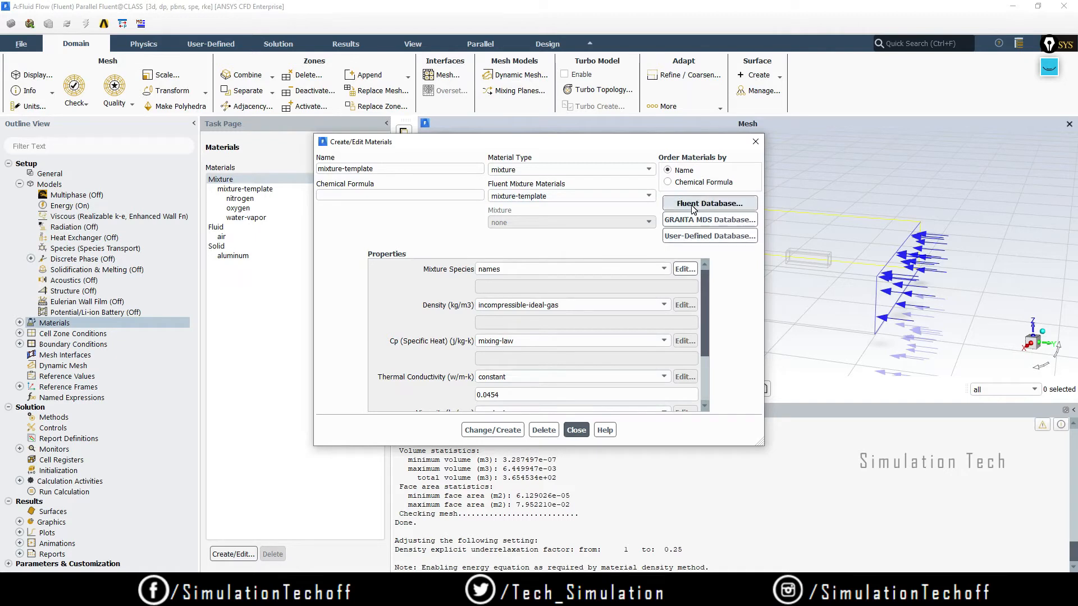
{"action": "left_click", "coordinate": [756, 205]}
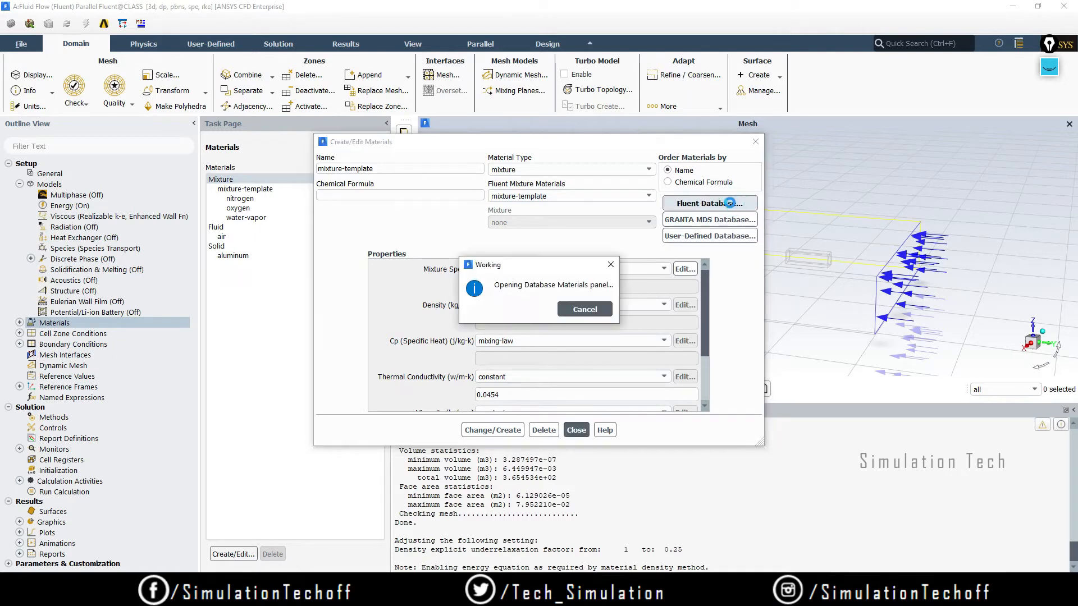
{"action": "left_click_drag", "start_coordinate": [393, 294], "coordinate": [566, 184]}
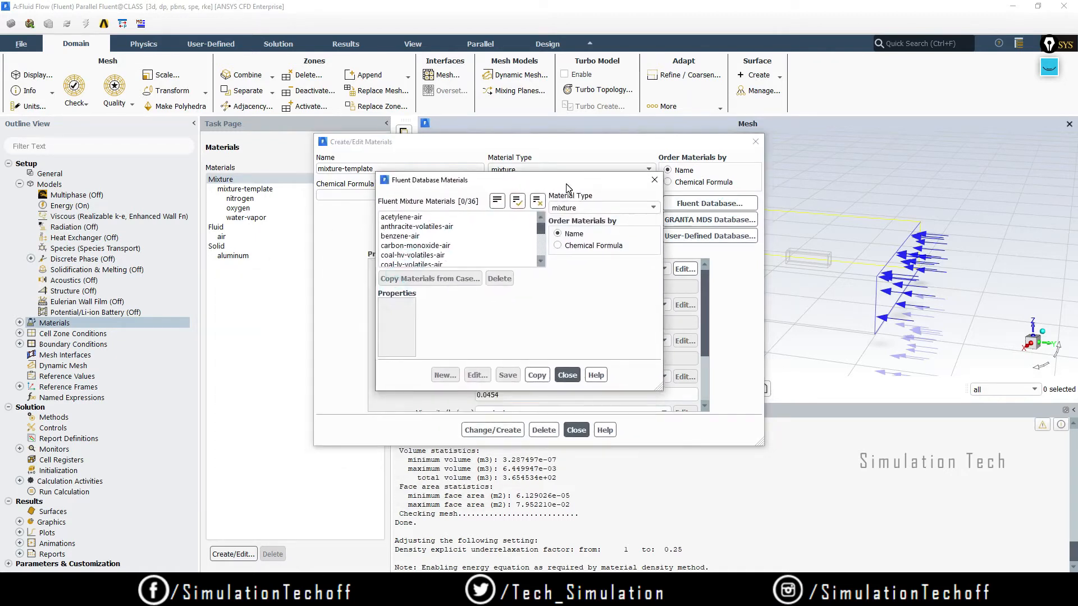
{"action": "left_click", "coordinate": [585, 206]}
{"action": "left_click", "coordinate": [590, 228]}
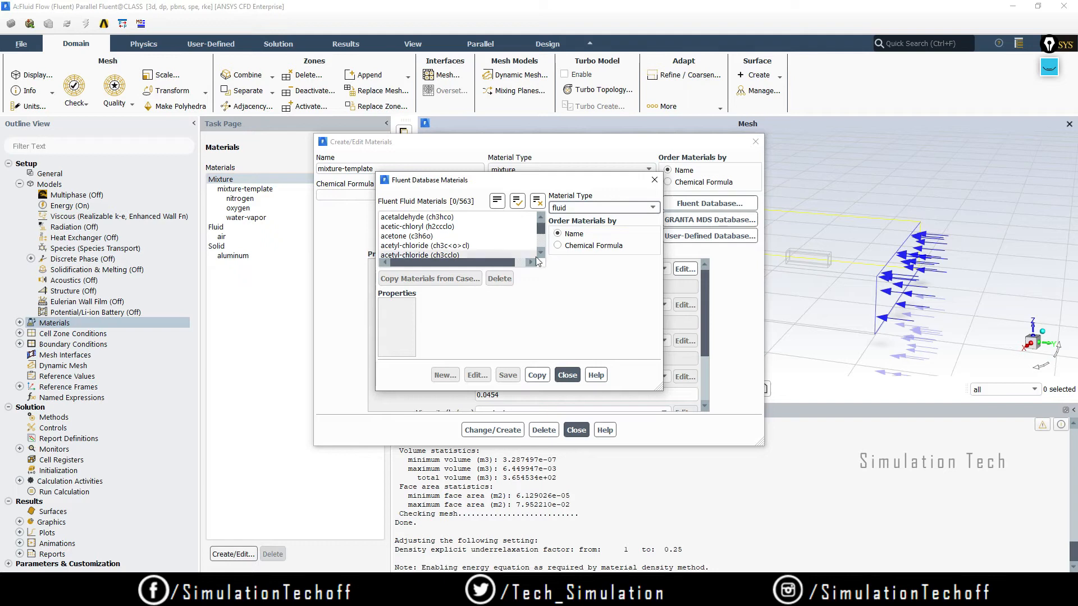
Copy carbon-dioxide (co2) from the database into the case's fluid materials and apply it.
{"action": "left_click", "coordinate": [540, 254]}
{"action": "left_click", "coordinate": [541, 253]}
{"action": "left_click", "coordinate": [540, 253]}
{"action": "left_click", "coordinate": [540, 253]}
{"action": "left_click", "coordinate": [540, 254]}
{"action": "left_click", "coordinate": [540, 254]}
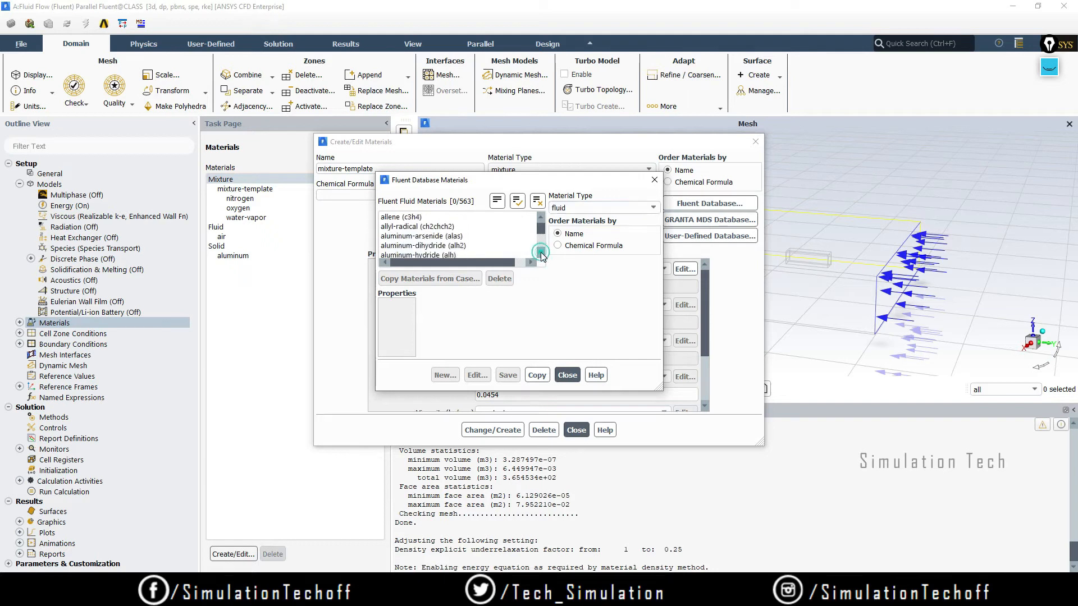
{"action": "left_click", "coordinate": [540, 253]}
{"action": "left_click", "coordinate": [541, 253]}
{"action": "left_click", "coordinate": [541, 253]}
{"action": "left_click", "coordinate": [541, 253]}
{"action": "left_click", "coordinate": [541, 253]}
{"action": "left_click", "coordinate": [541, 253]}
{"action": "left_click", "coordinate": [541, 254]}
{"action": "left_click", "coordinate": [541, 253]}
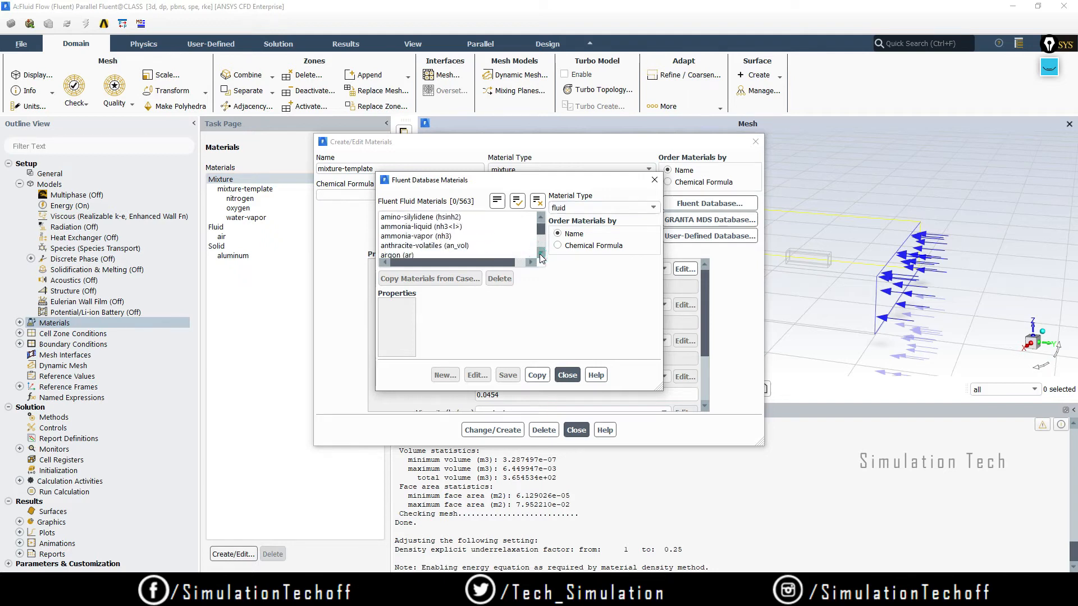
{"action": "left_click", "coordinate": [541, 254]}
{"action": "left_click", "coordinate": [541, 253]}
{"action": "left_click", "coordinate": [541, 253]}
{"action": "left_click", "coordinate": [541, 253]}
{"action": "left_click", "coordinate": [540, 253]}
{"action": "left_click", "coordinate": [541, 254]}
{"action": "left_click", "coordinate": [540, 253]}
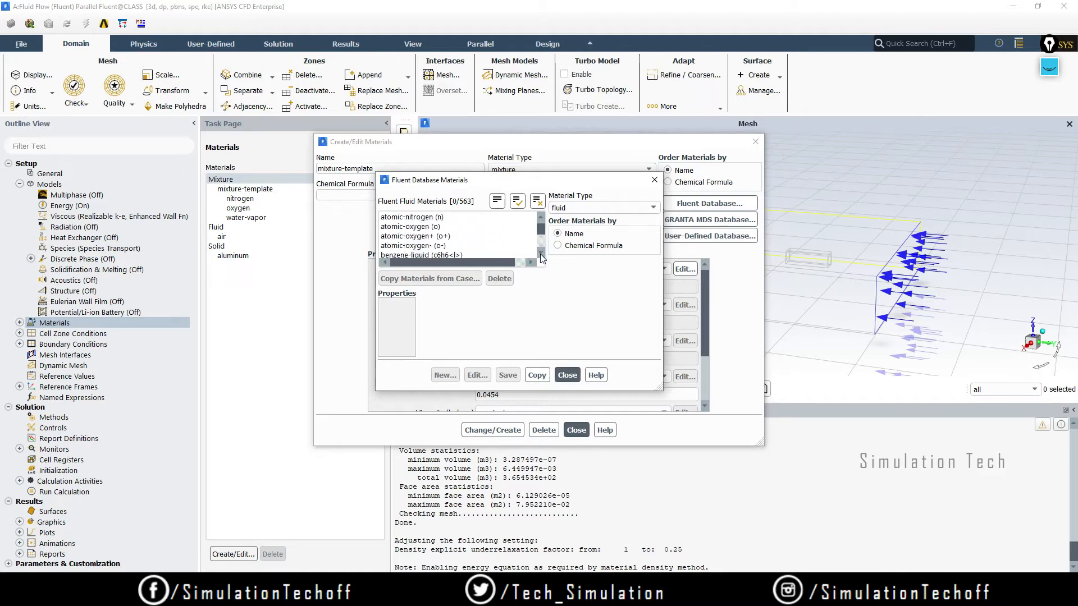
{"action": "left_click", "coordinate": [540, 253]}
{"action": "left_click", "coordinate": [540, 253]}
{"action": "left_click", "coordinate": [541, 253]}
{"action": "left_click", "coordinate": [540, 253]}
{"action": "left_click", "coordinate": [541, 253]}
{"action": "left_click", "coordinate": [540, 254]}
{"action": "left_click", "coordinate": [540, 253]}
{"action": "left_click", "coordinate": [540, 253]}
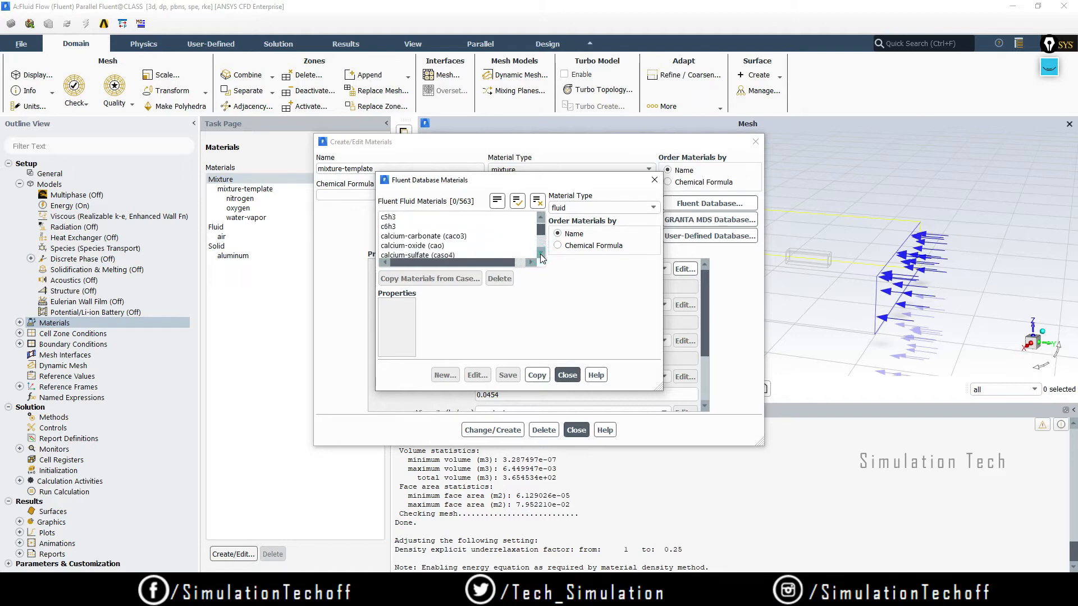
{"action": "left_click", "coordinate": [541, 253]}
{"action": "left_click", "coordinate": [541, 253]}
{"action": "left_click", "coordinate": [541, 253]}
{"action": "left_click", "coordinate": [540, 253]}
{"action": "left_click", "coordinate": [540, 253]}
{"action": "left_click", "coordinate": [541, 253]}
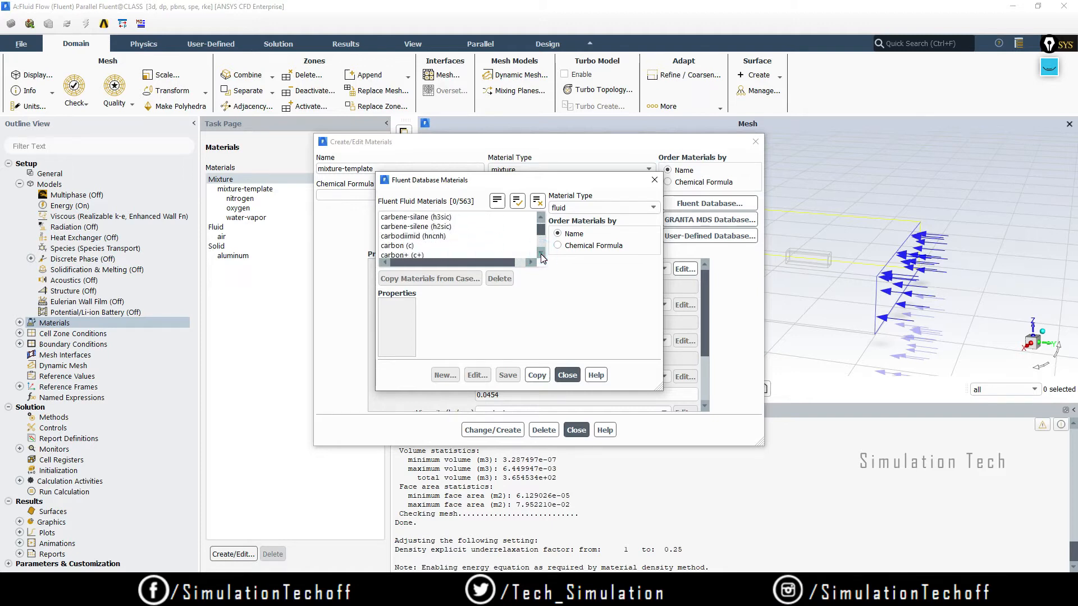
{"action": "left_click", "coordinate": [541, 254]}
{"action": "left_click", "coordinate": [541, 254]}
{"action": "left_click", "coordinate": [540, 254]}
{"action": "left_click", "coordinate": [541, 254]}
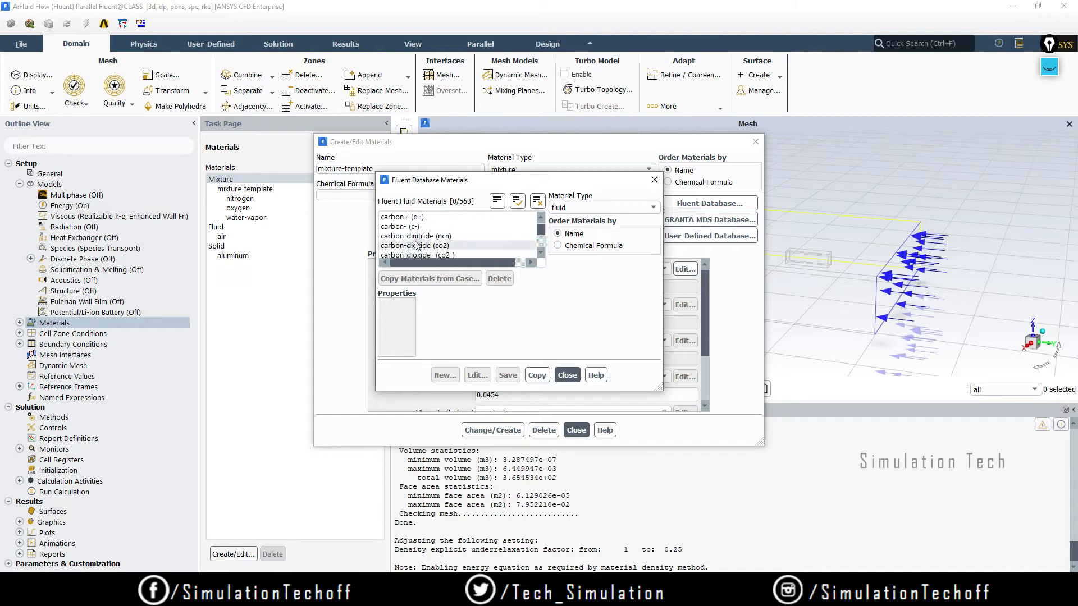
{"action": "left_click", "coordinate": [448, 250]}
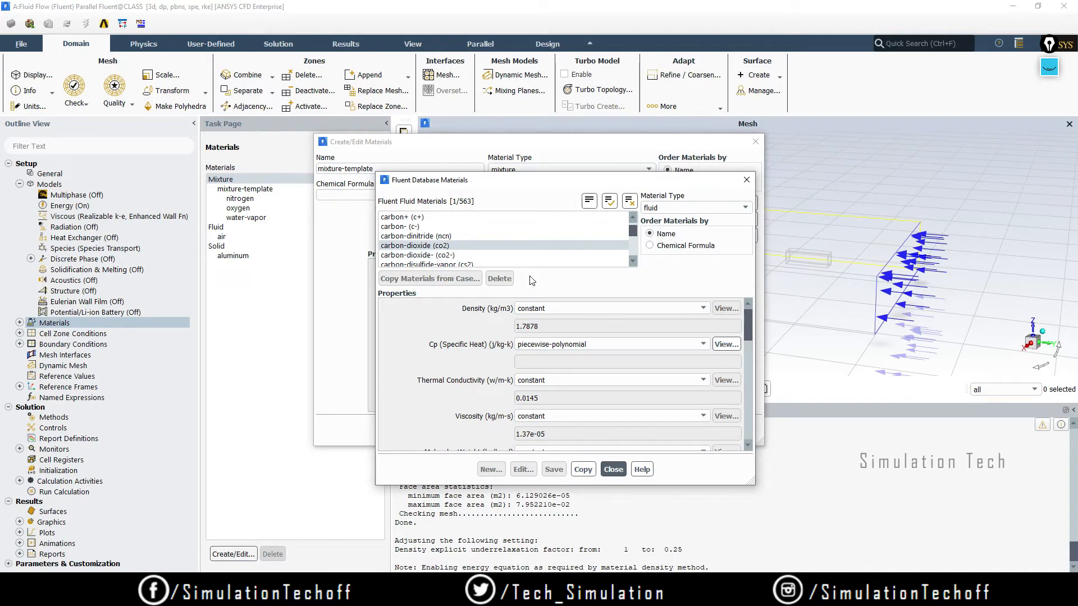
{"action": "scroll", "coordinate": [744, 323], "scroll_direction": "down", "scroll_amount": 10}
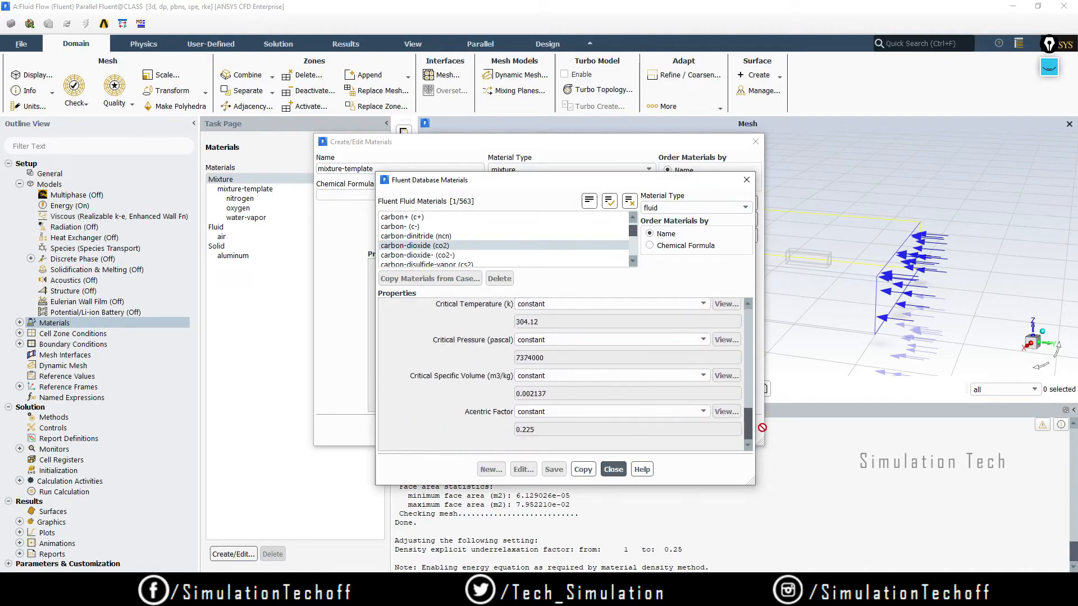
{"action": "scroll", "coordinate": [730, 335], "scroll_direction": "up", "scroll_amount": 10}
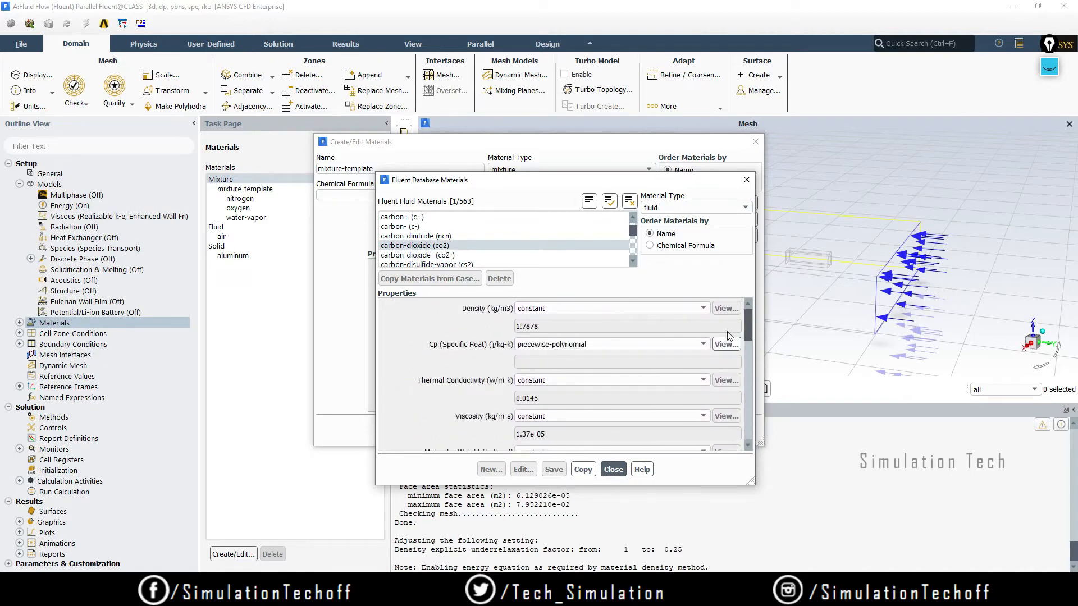
{"action": "left_click", "coordinate": [584, 470]}
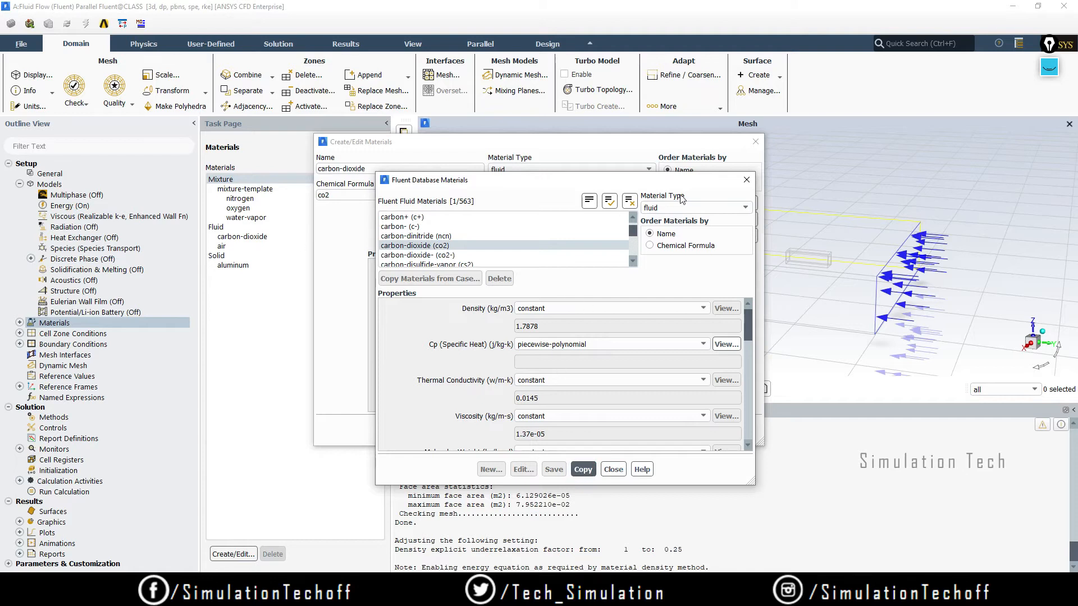
{"action": "left_click", "coordinate": [614, 470]}
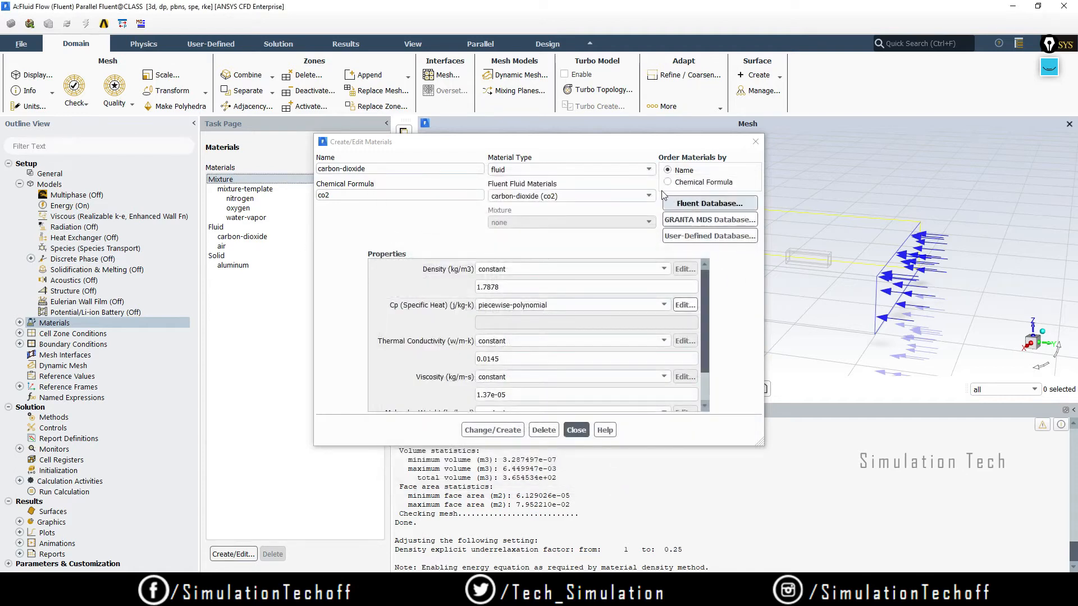
{"action": "left_click", "coordinate": [500, 433]}
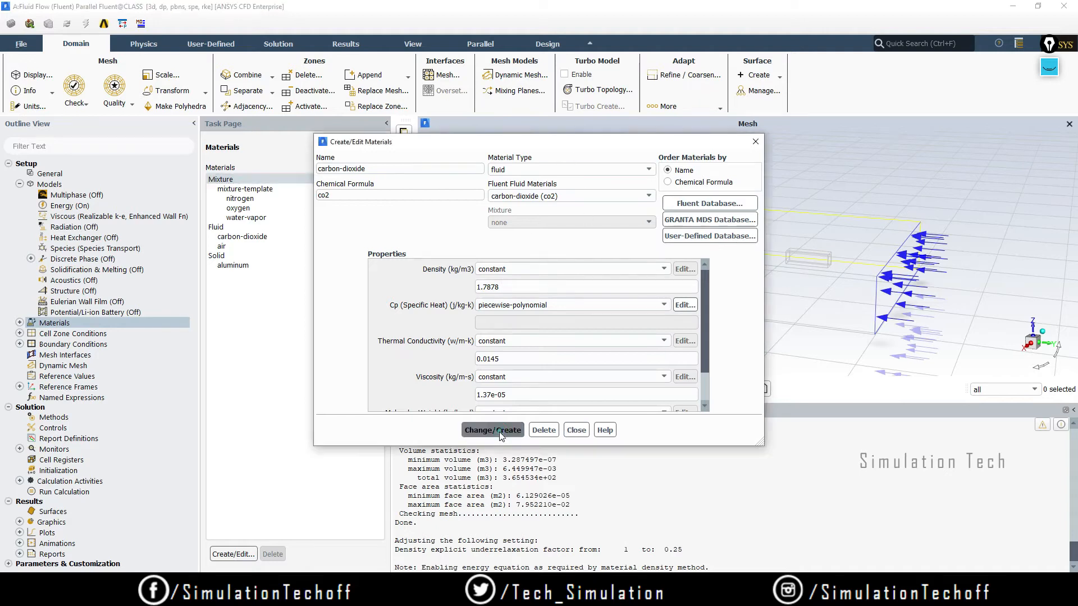
{"action": "left_click", "coordinate": [577, 430]}
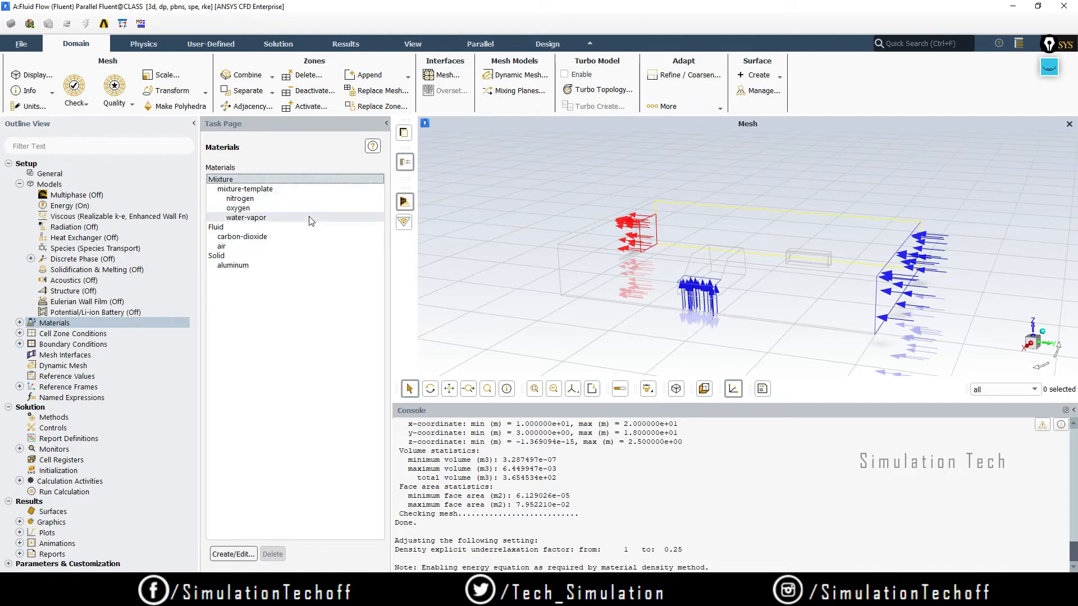
Add carbon-dioxide (co2) to the selected species of the mixture-template material.
{"action": "double_click", "coordinate": [283, 194]}
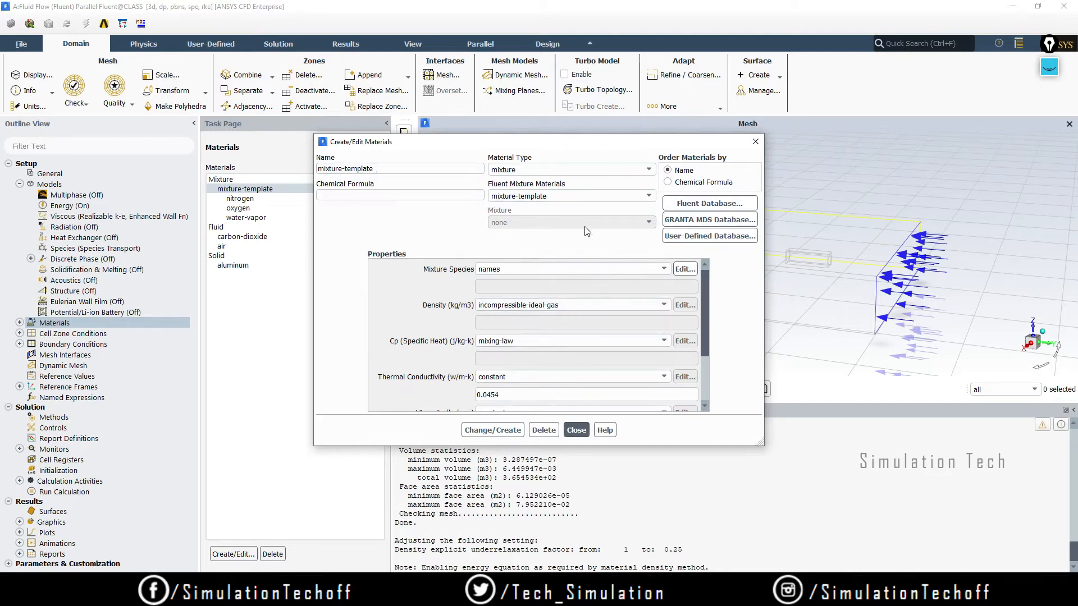
{"action": "left_click", "coordinate": [658, 269]}
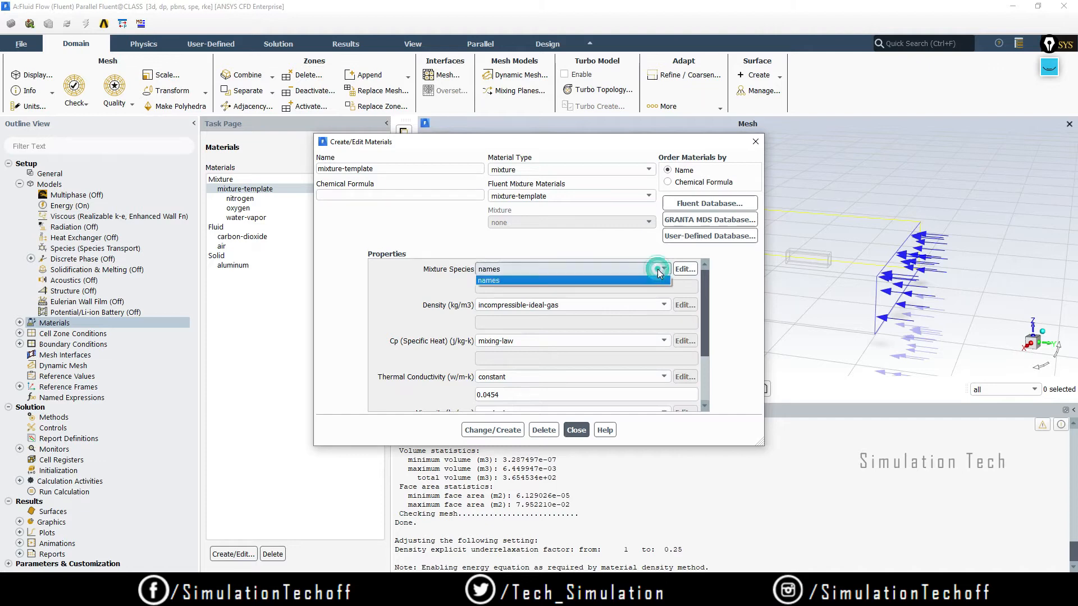
{"action": "left_click", "coordinate": [659, 269]}
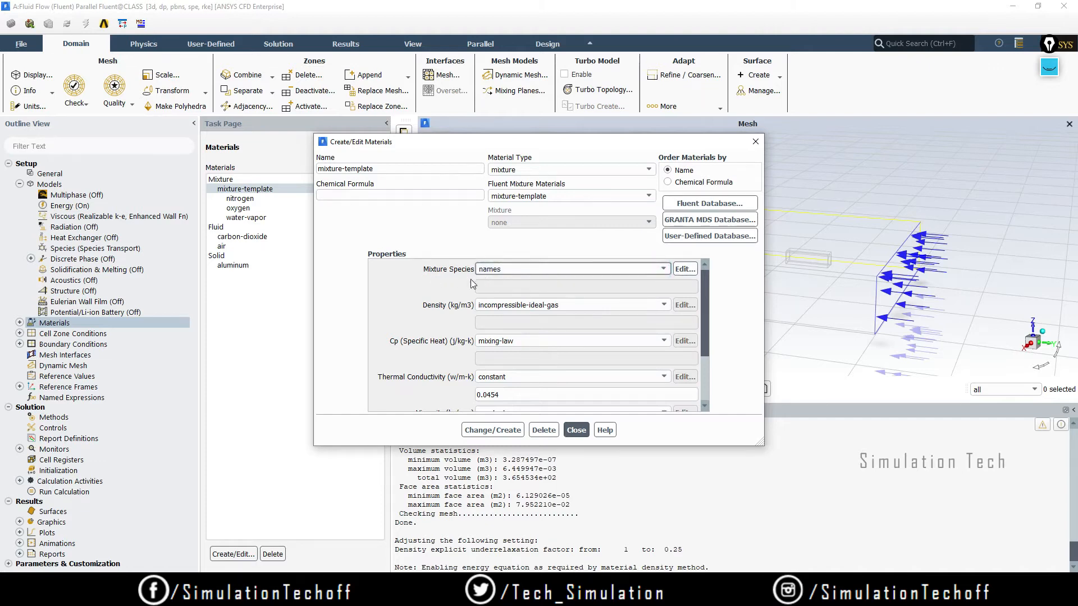
{"action": "left_click", "coordinate": [685, 269]}
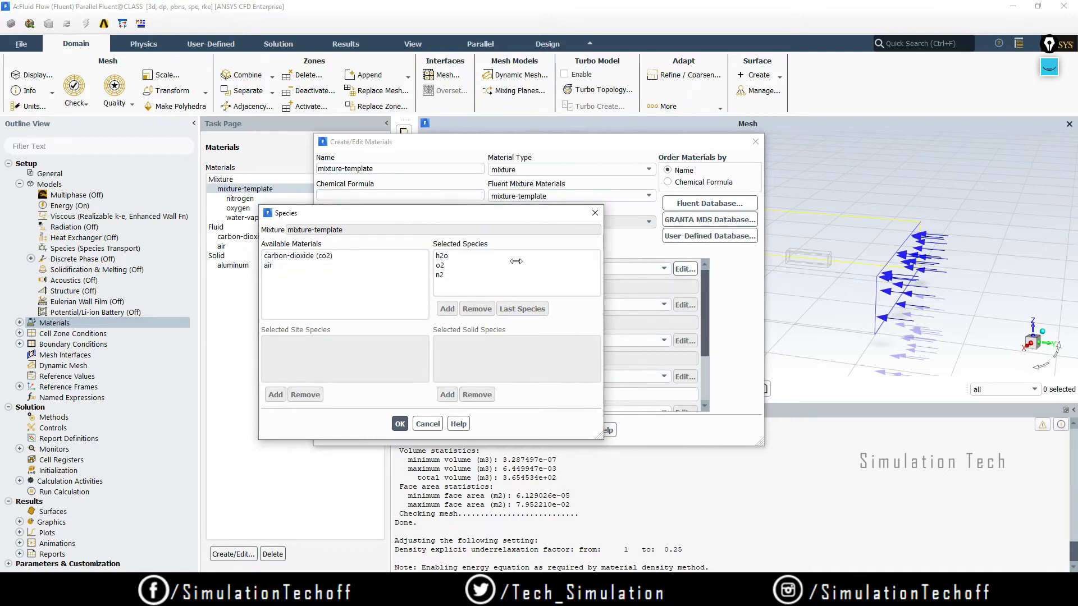
{"action": "left_click", "coordinate": [310, 256]}
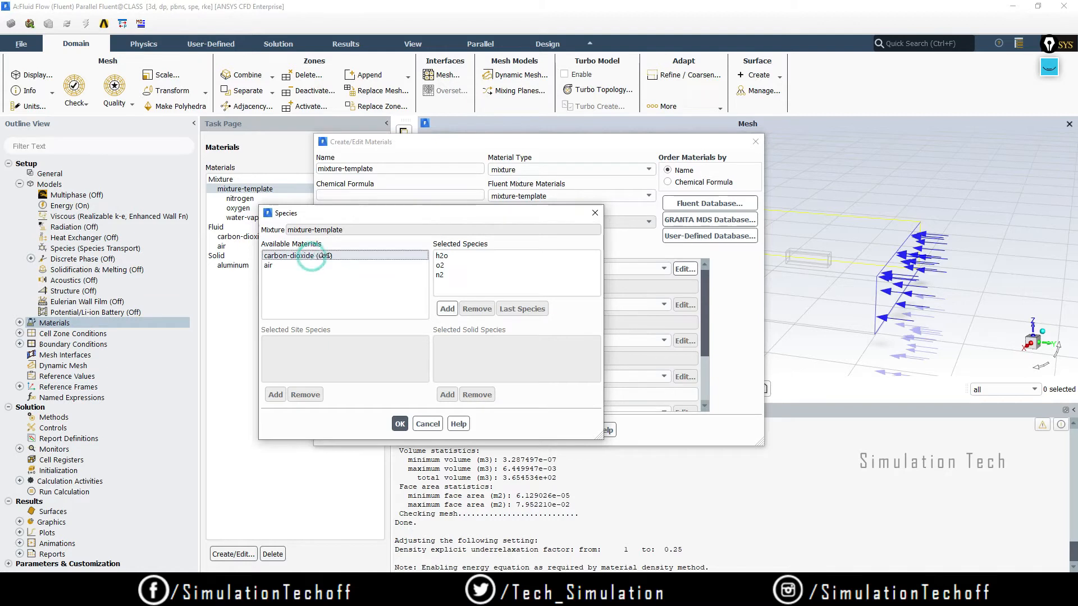
{"action": "left_click", "coordinate": [445, 309]}
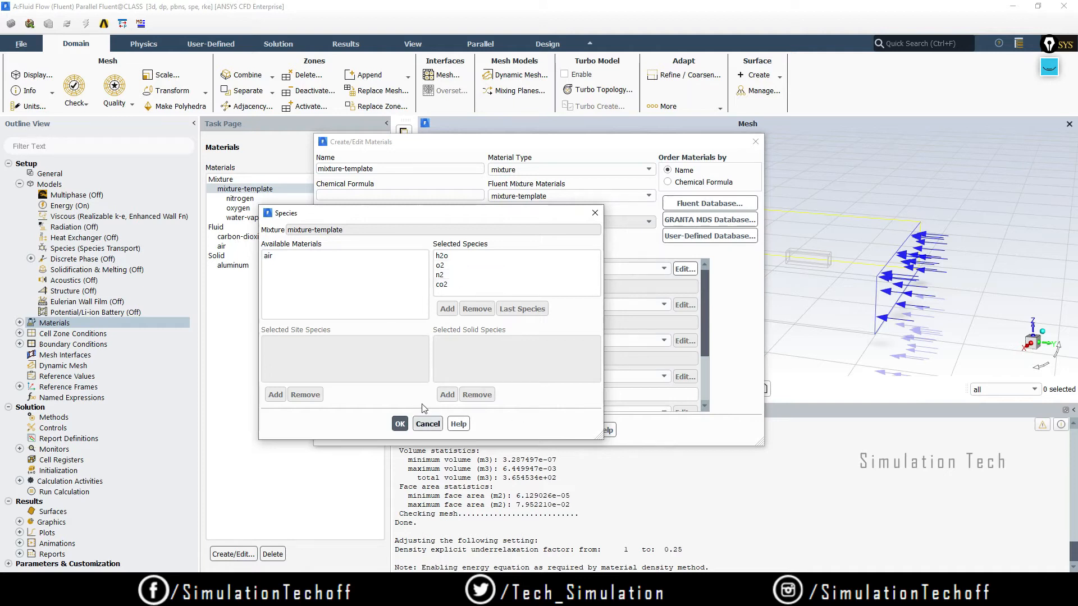
{"action": "left_click", "coordinate": [400, 425]}
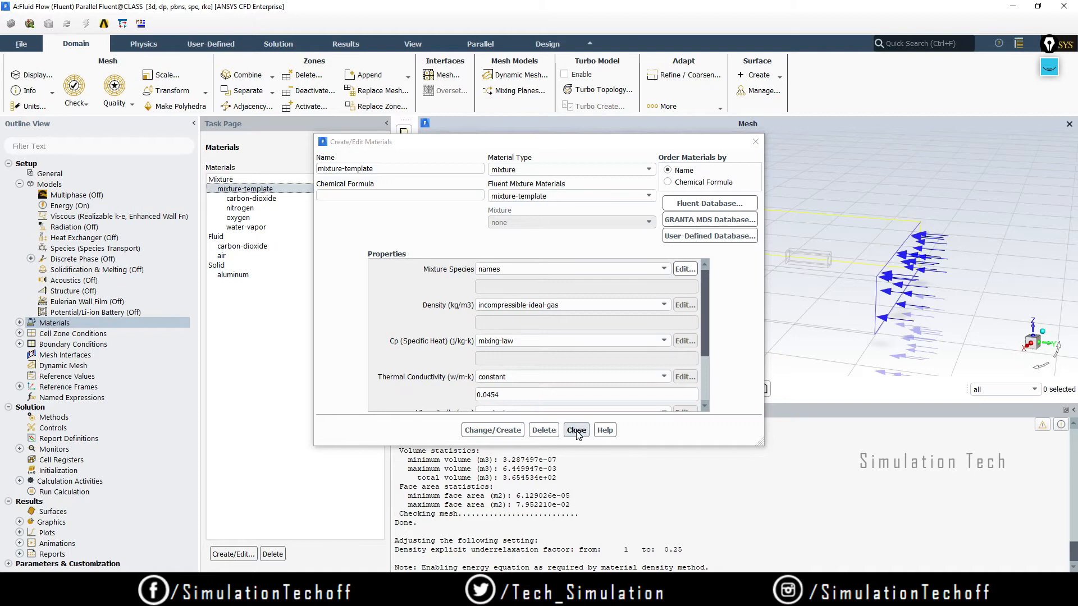
{"action": "left_click", "coordinate": [576, 430]}
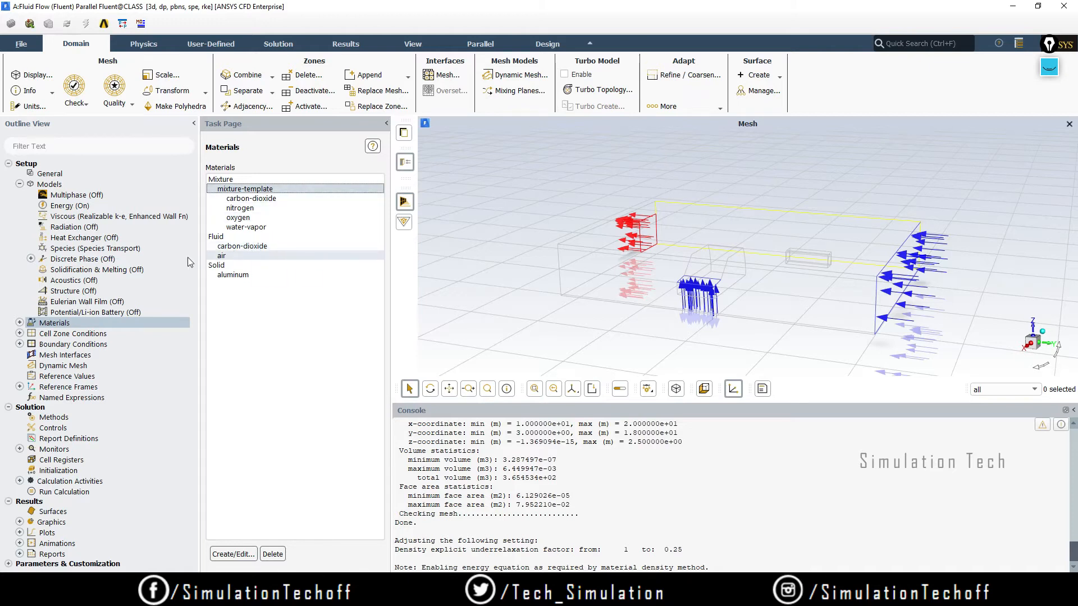
{"action": "double_click", "coordinate": [223, 240]}
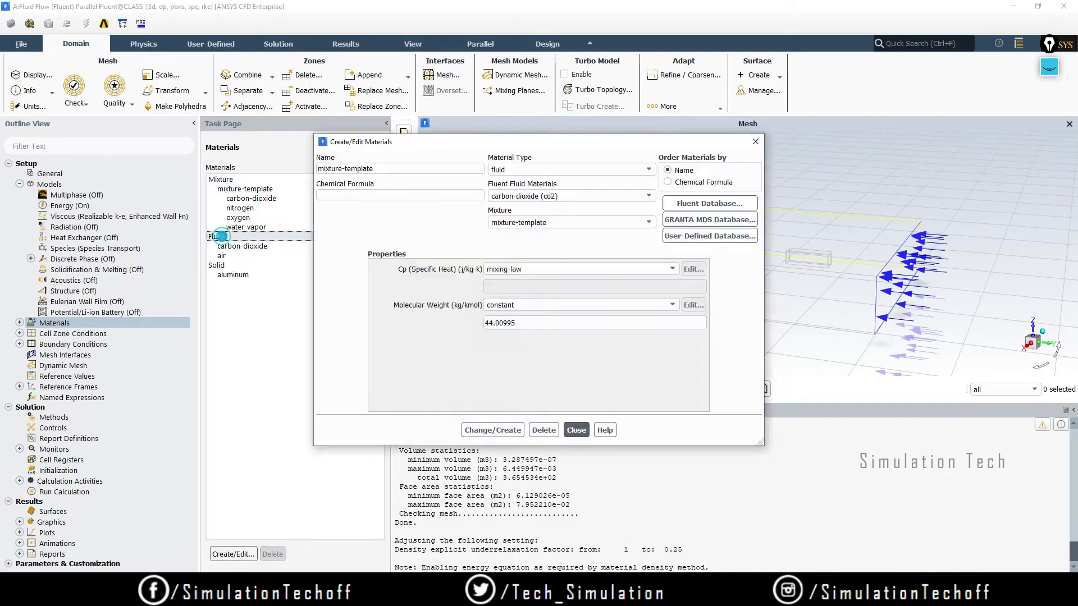
{"action": "left_click", "coordinate": [236, 247]}
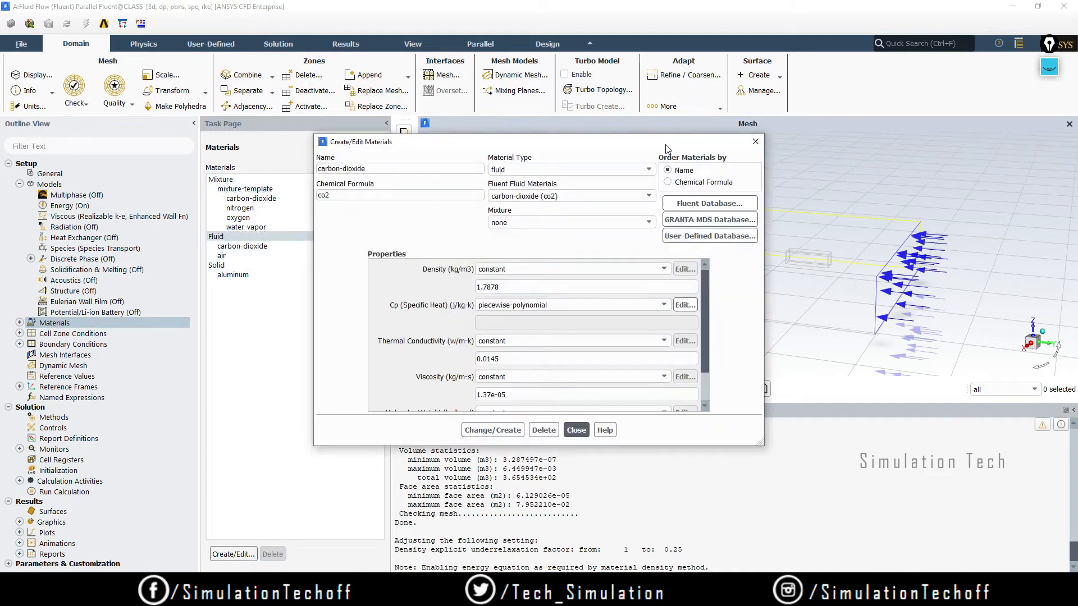
{"action": "left_click", "coordinate": [756, 141]}
{"action": "left_click", "coordinate": [282, 245]}
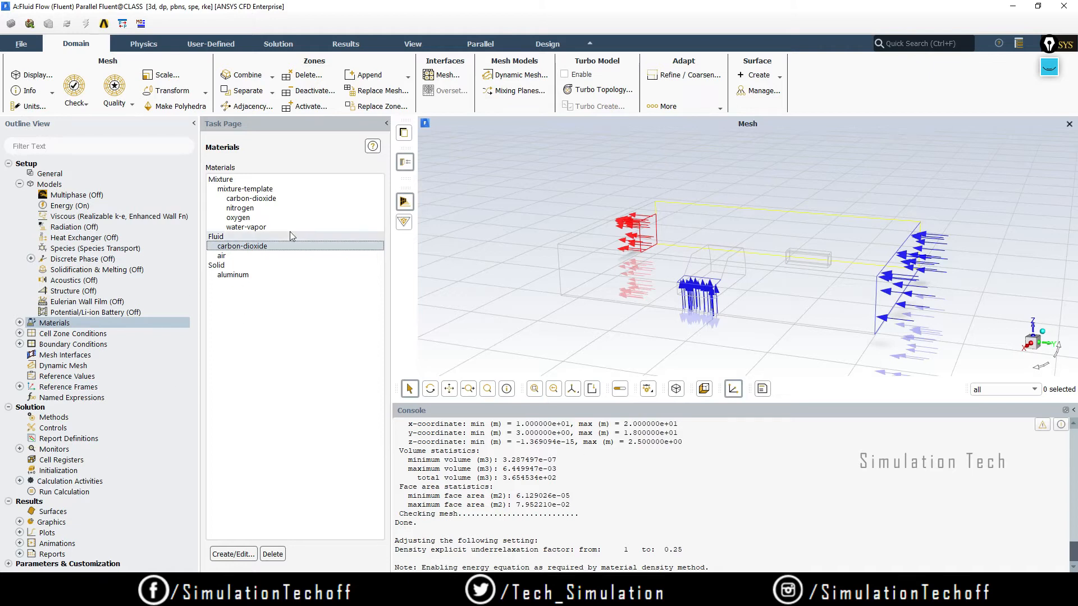
Set mixture-template's density to volume-weighted-mixing-law and thermal conductivity to mass-weighted-mixing-law, and apply the changes.
{"action": "double_click", "coordinate": [270, 191]}
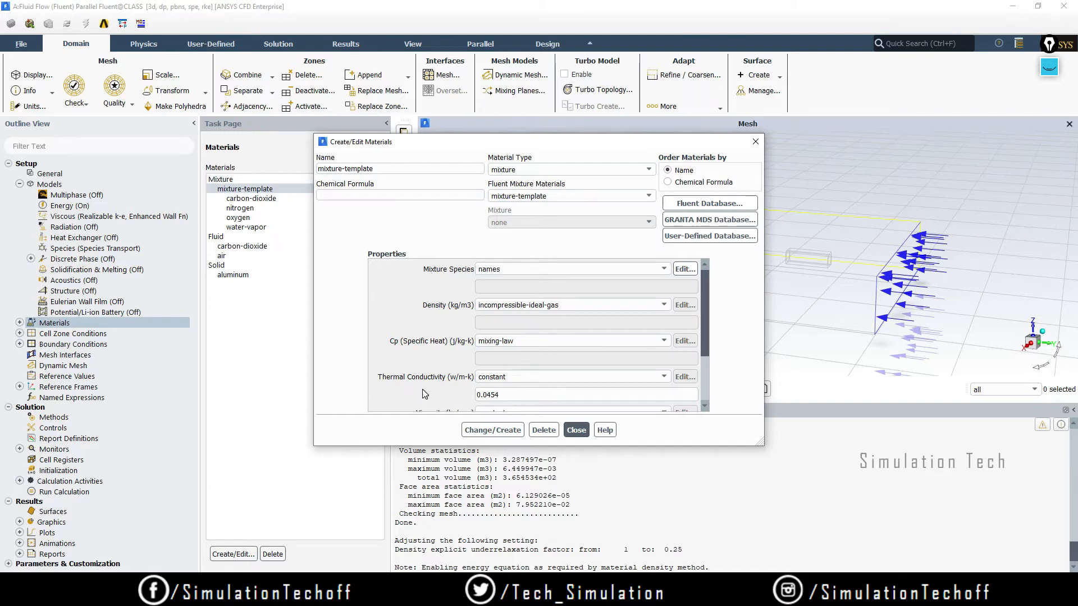
{"action": "left_click", "coordinate": [642, 302]}
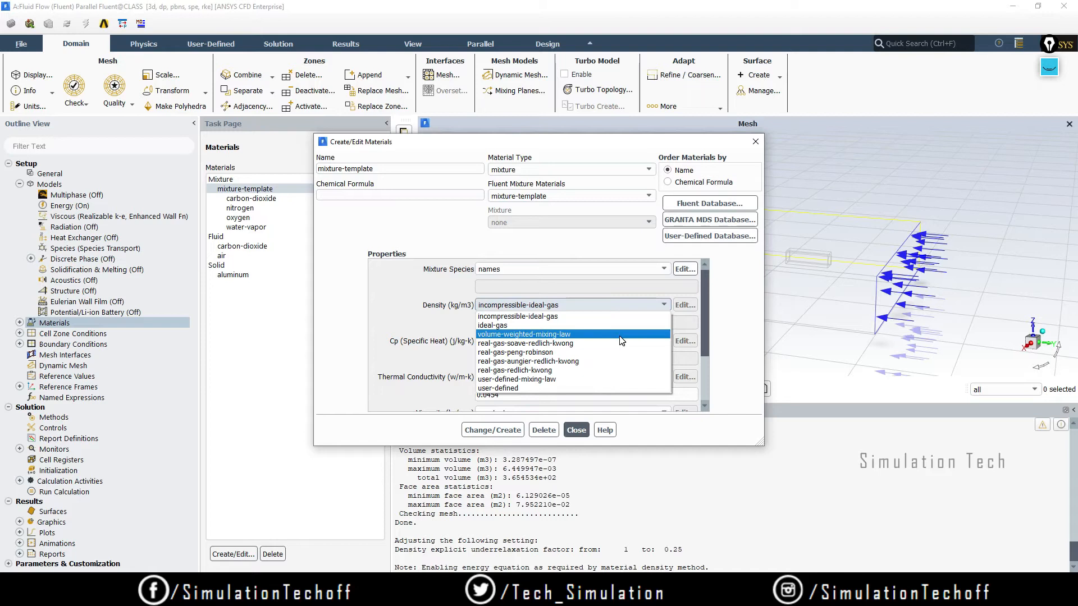
{"action": "left_click", "coordinate": [535, 335]}
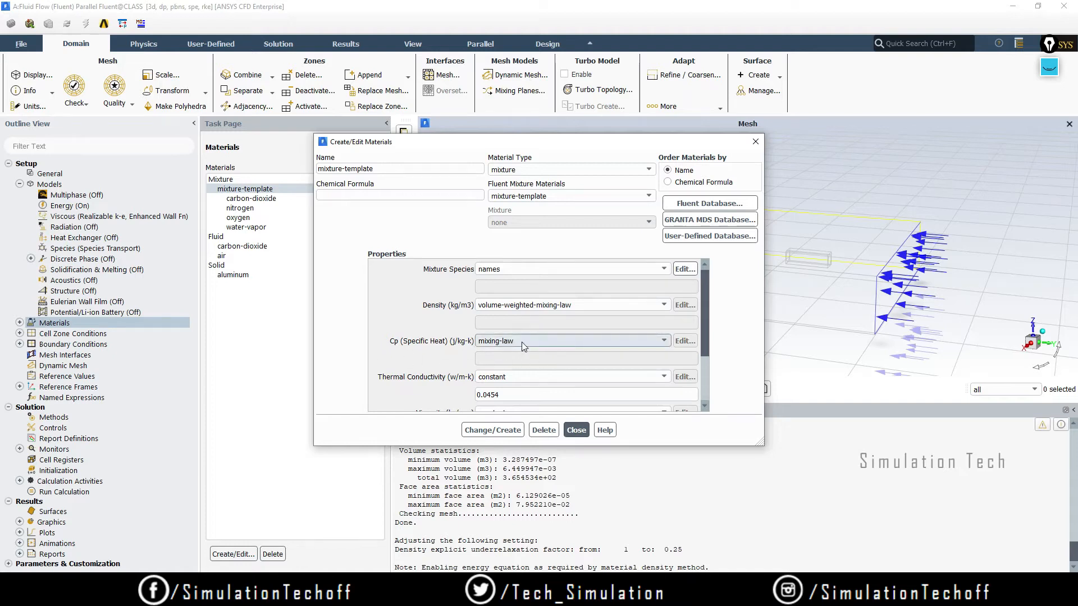
{"action": "left_click", "coordinate": [528, 377]}
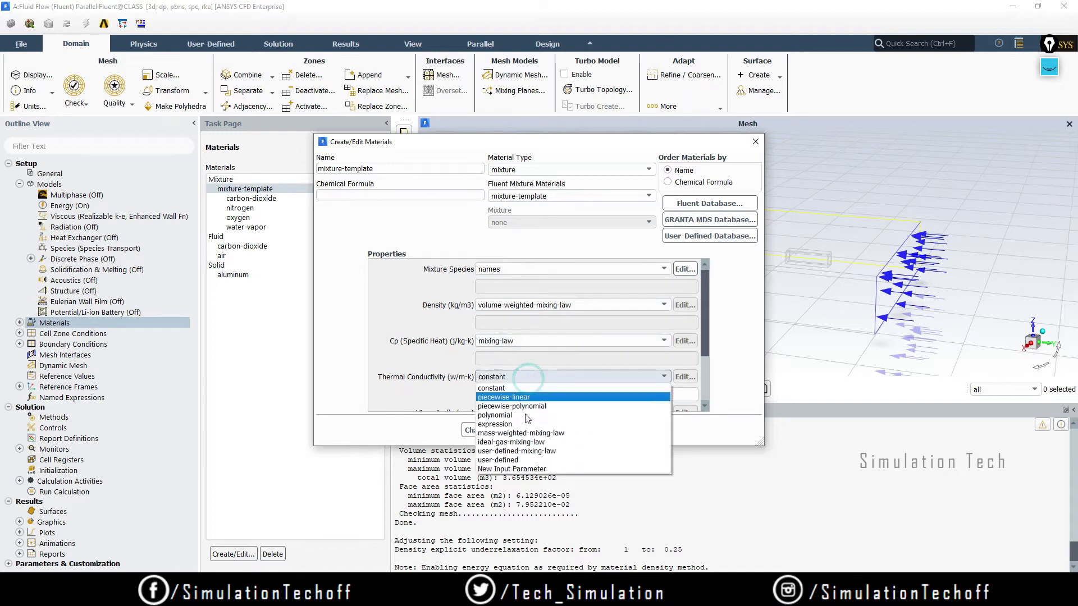
{"action": "left_click", "coordinate": [498, 435]}
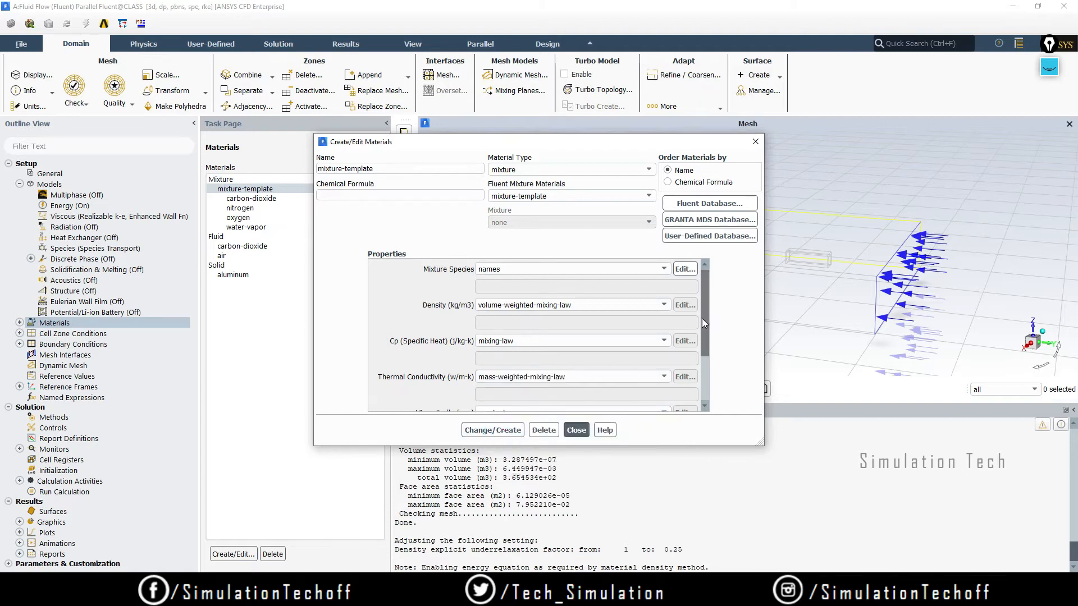
{"action": "scroll", "coordinate": [704, 319], "scroll_direction": "down", "scroll_amount": 2}
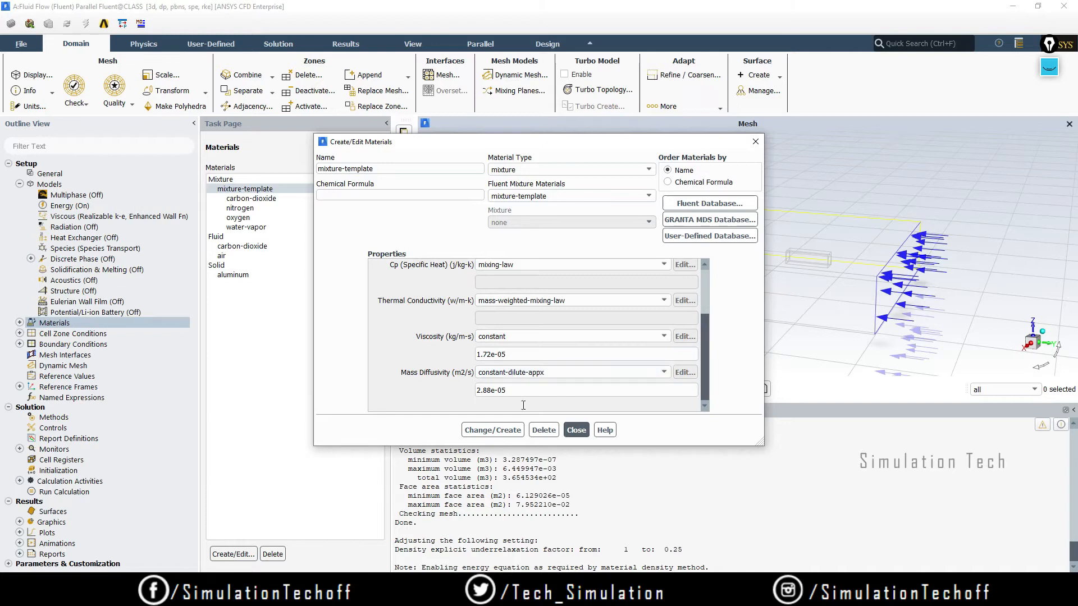
{"action": "left_click", "coordinate": [496, 431]}
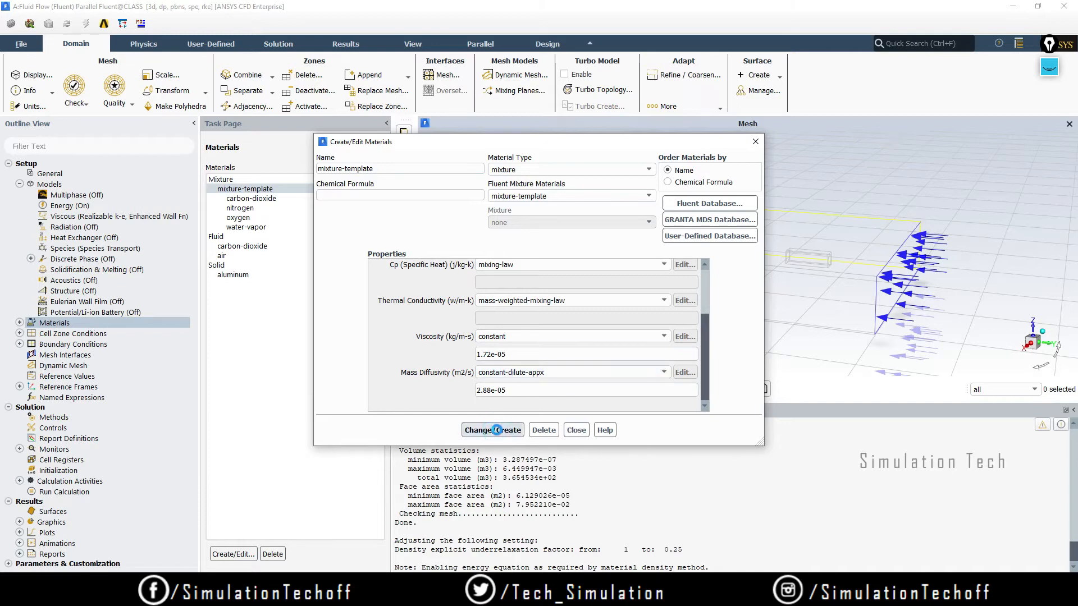
{"action": "left_click", "coordinate": [576, 431]}
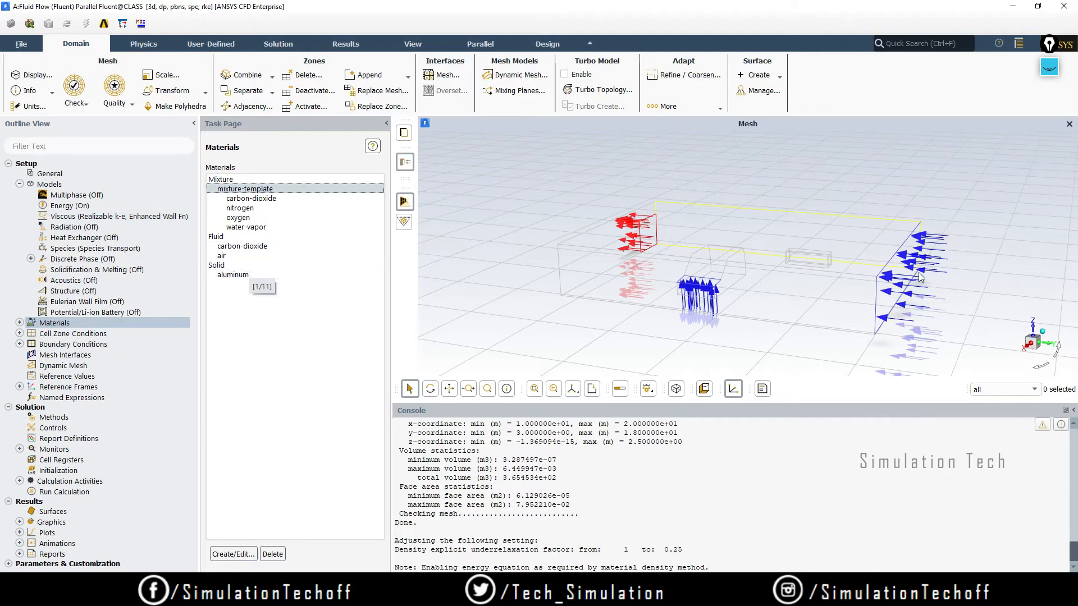
Start a new solid material based on aluminum, entering concrete as both its name and chemical formula.
{"action": "mouse_move", "coordinate": [841, 255]}
{"action": "left_mouse_down"}
{"action": "mouse_move", "coordinate": [832, 249]}
{"action": "mouse_move", "coordinate": [843, 251]}
{"action": "left_mouse_up"}
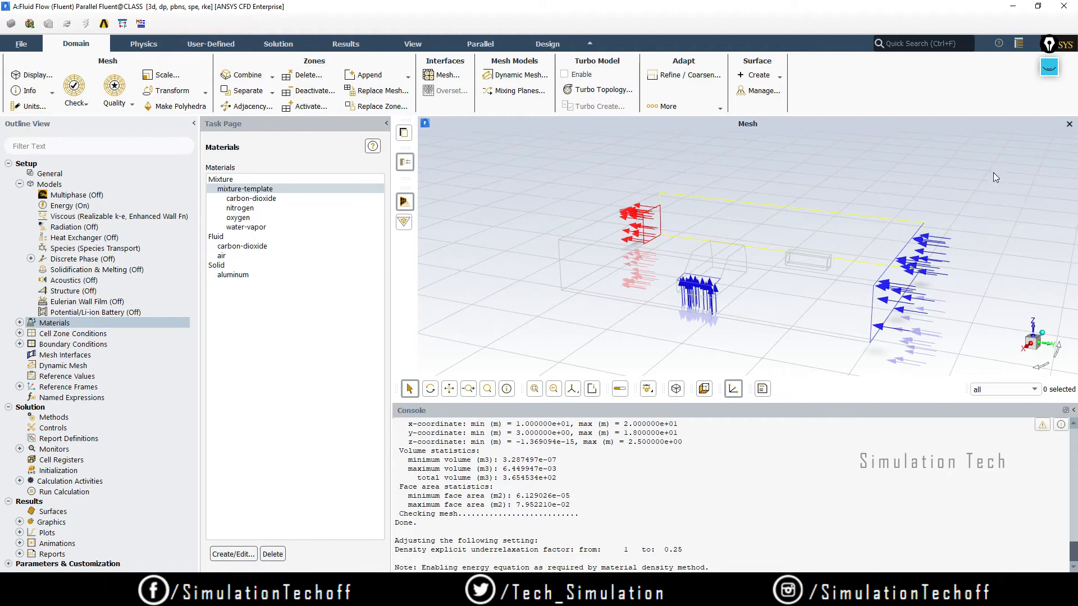
{"action": "double_click", "coordinate": [243, 274]}
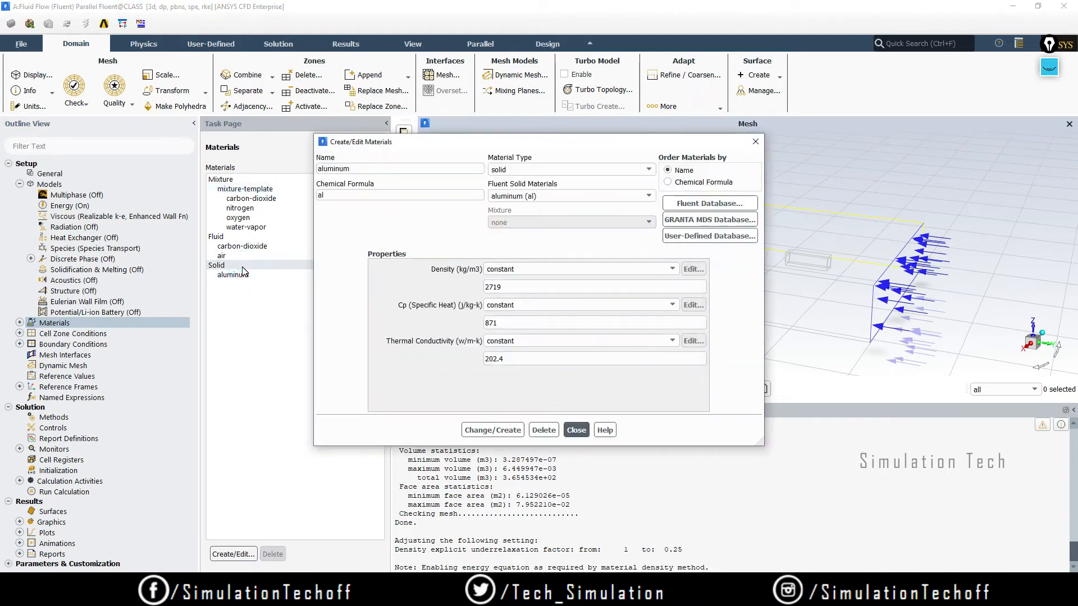
{"action": "double_click", "coordinate": [342, 169]}
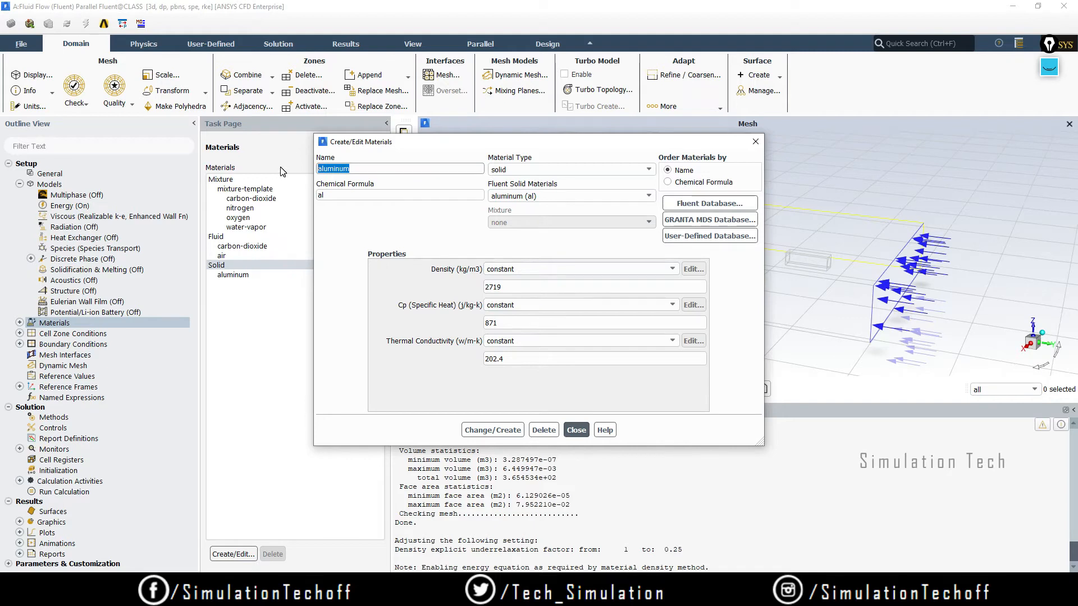
{"action": "type", "text": "concrete"}
{"action": "key", "text": "Tab"}
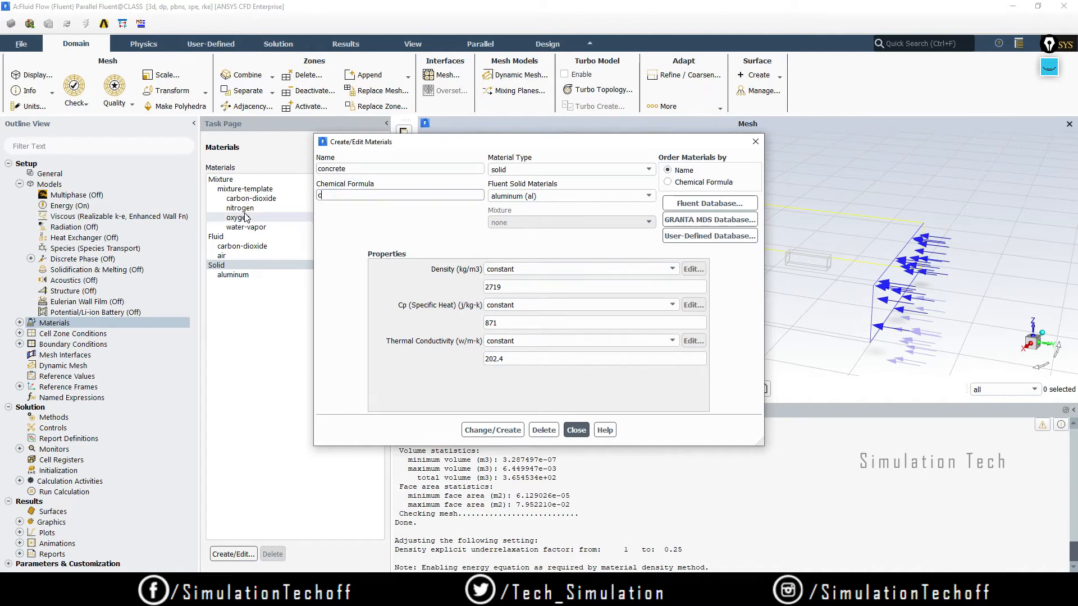
{"action": "type", "text": "con"}
{"action": "key", "text": "BackSpace"}
{"action": "type", "text": "crete"}
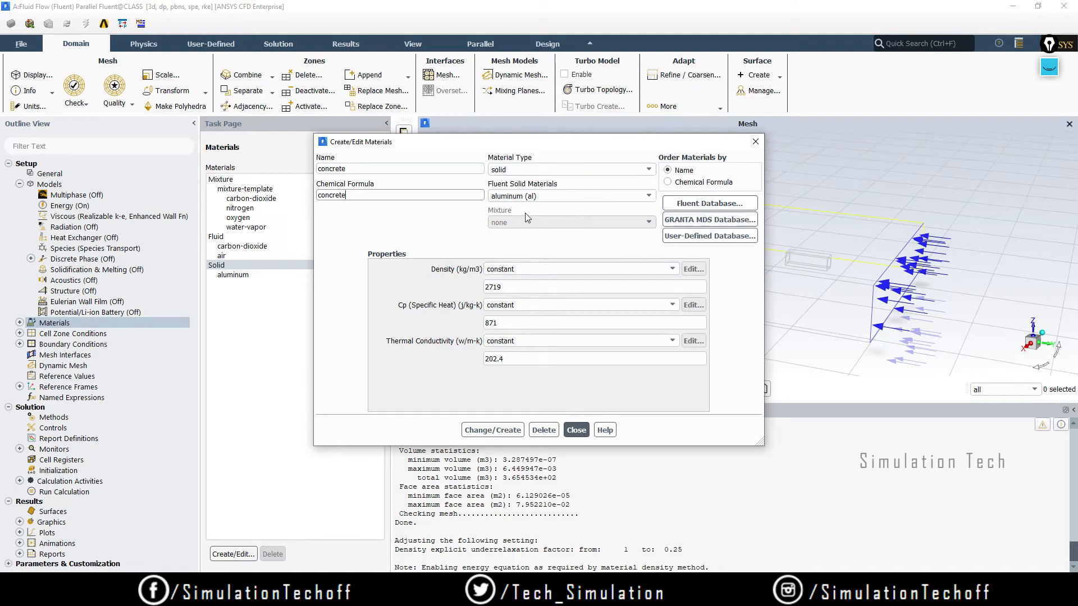
Give concrete a density of 2400 kg/m3, specific heat of 1000 J/kg-K and thermal conductivity of 1.2 W/m-K, and create it without overwriting aluminum.
{"action": "double_click", "coordinate": [525, 291]}
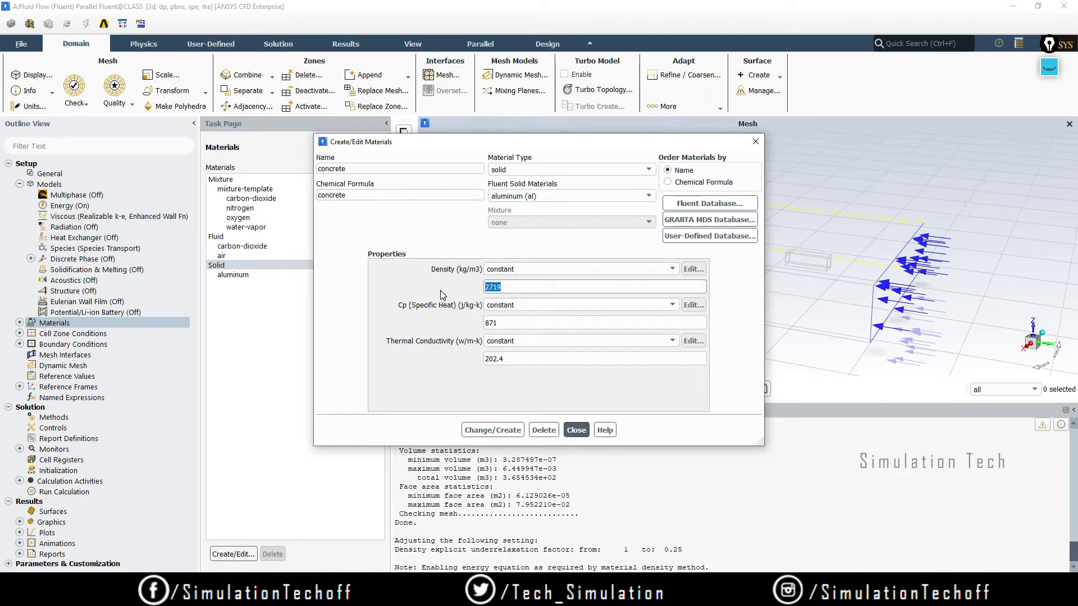
{"action": "type", "text": "2400"}
{"action": "left_click_drag", "start_coordinate": [513, 323], "coordinate": [415, 323]}
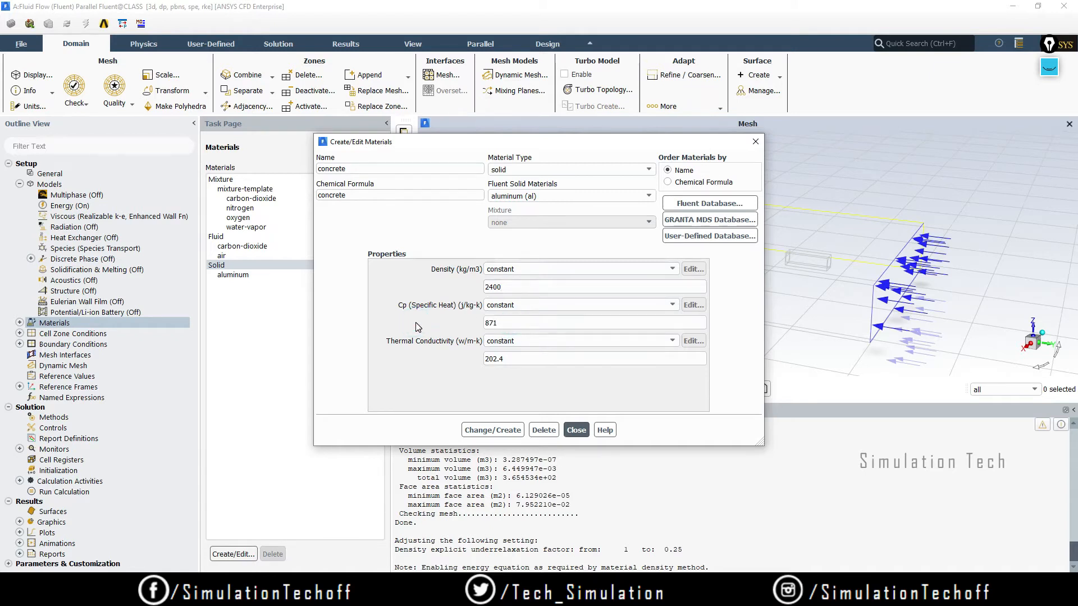
{"action": "left_click_drag", "start_coordinate": [485, 323], "coordinate": [515, 323]}
{"action": "type", "text": "1000"}
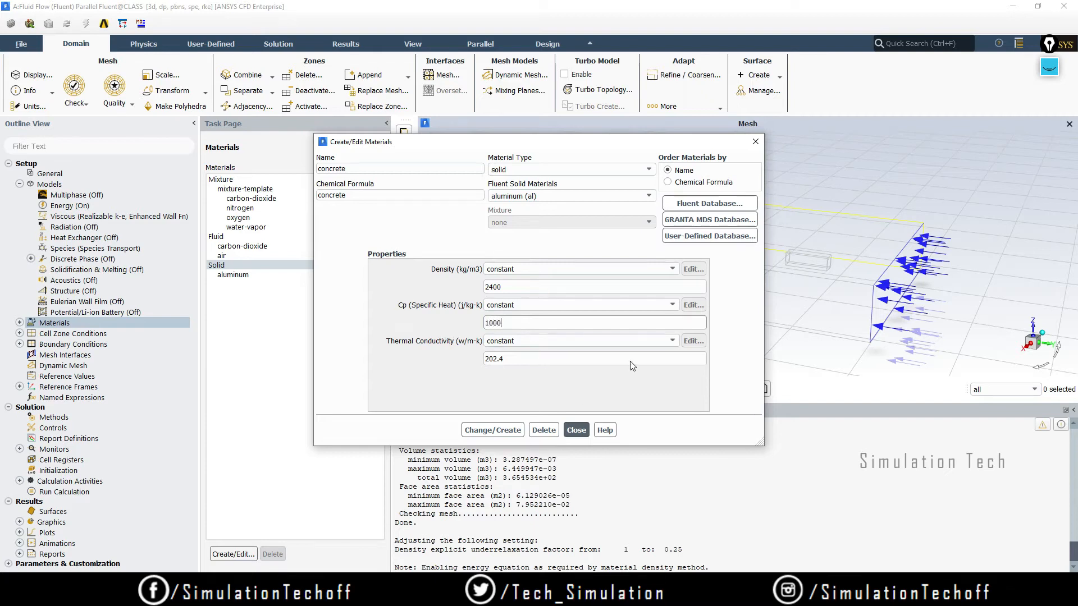
{"action": "left_click_drag", "start_coordinate": [511, 359], "coordinate": [434, 360]}
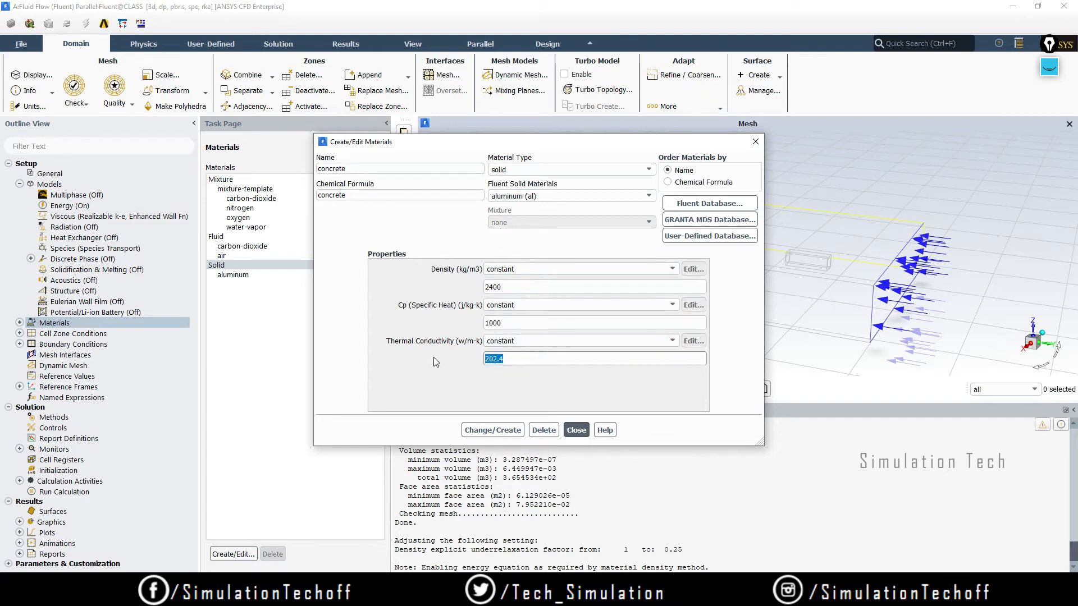
{"action": "type", "text": "1.2"}
{"action": "left_click", "coordinate": [501, 431]}
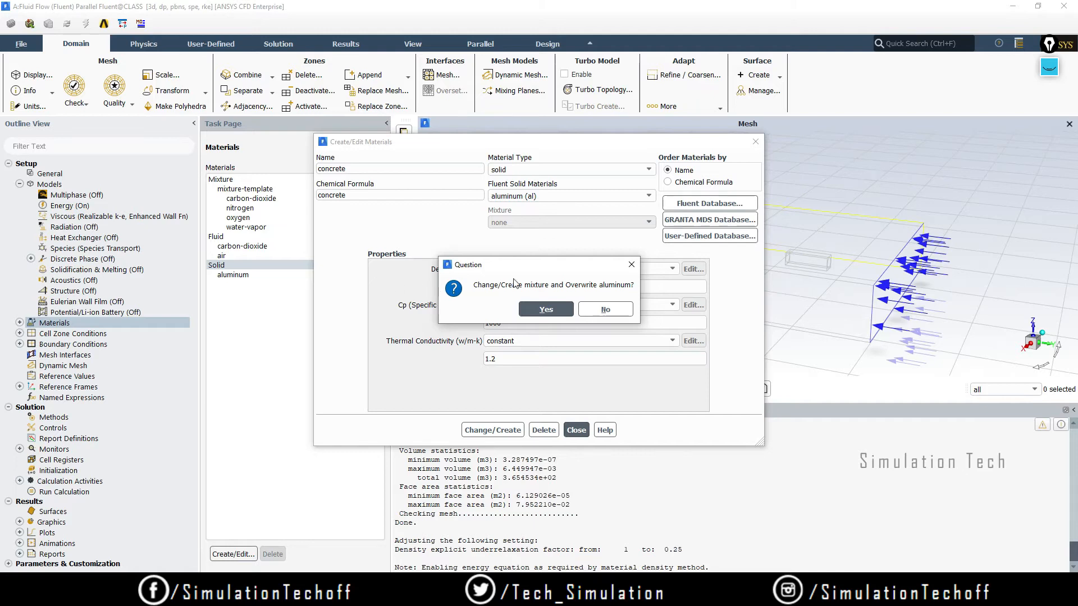
{"action": "left_click", "coordinate": [591, 312]}
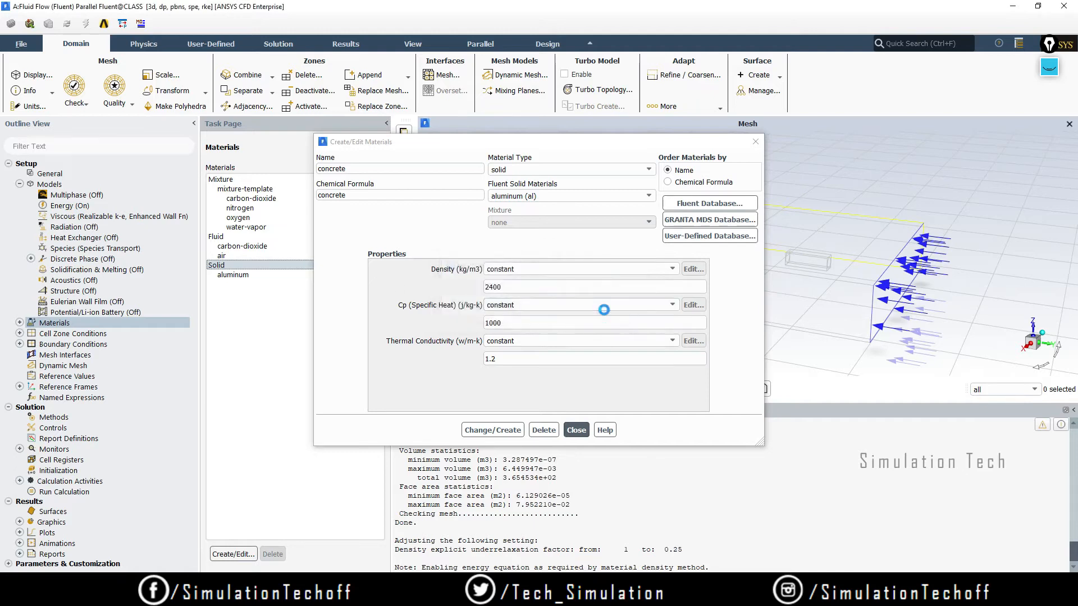
{"action": "left_click", "coordinate": [576, 430]}
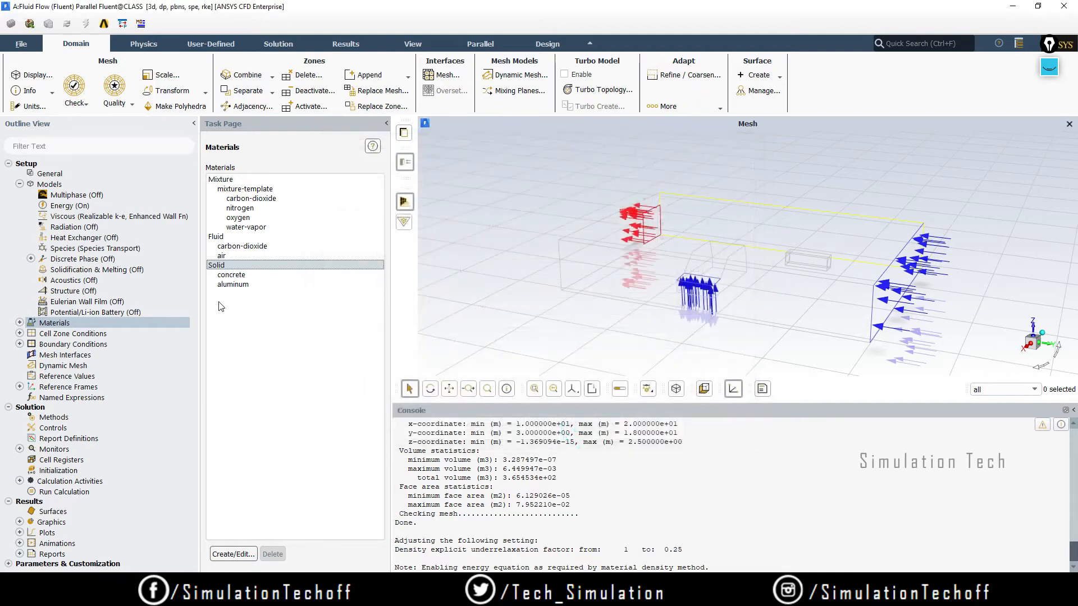
{"action": "left_click", "coordinate": [263, 282]}
{"action": "left_click", "coordinate": [262, 275]}
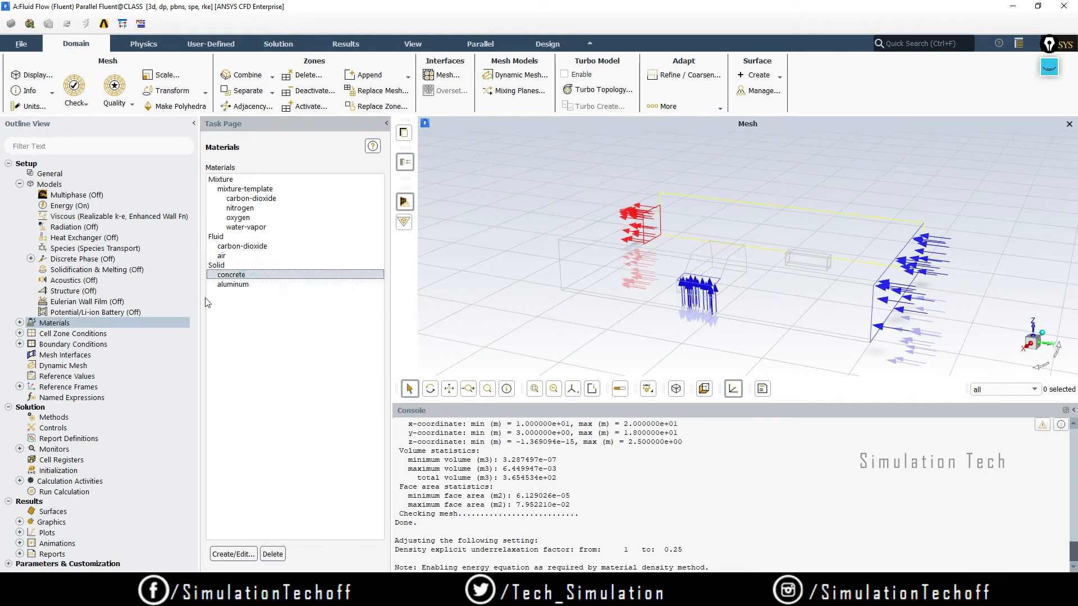
{"action": "left_click", "coordinate": [264, 284]}
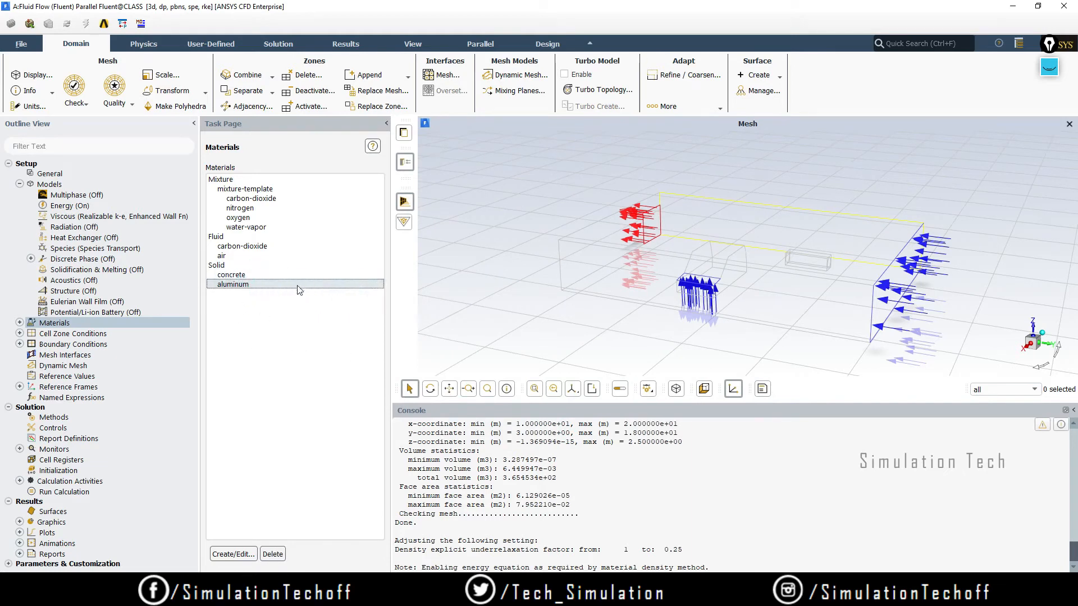
{"action": "left_click", "coordinate": [275, 275]}
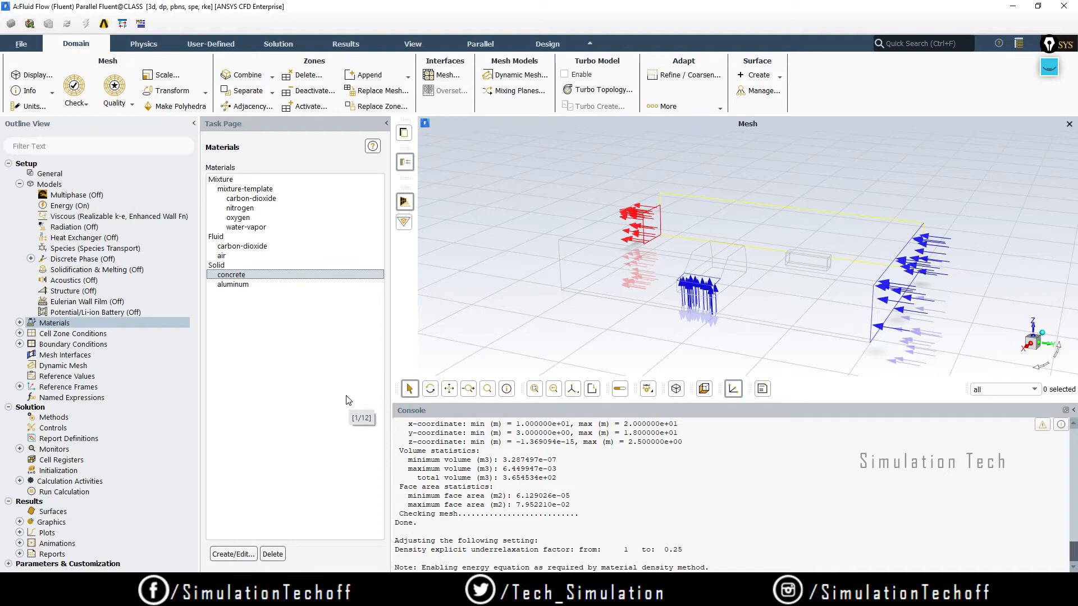
Open the cell zone conditions of fluid_jet_fan for editing.
{"action": "double_click", "coordinate": [61, 334]}
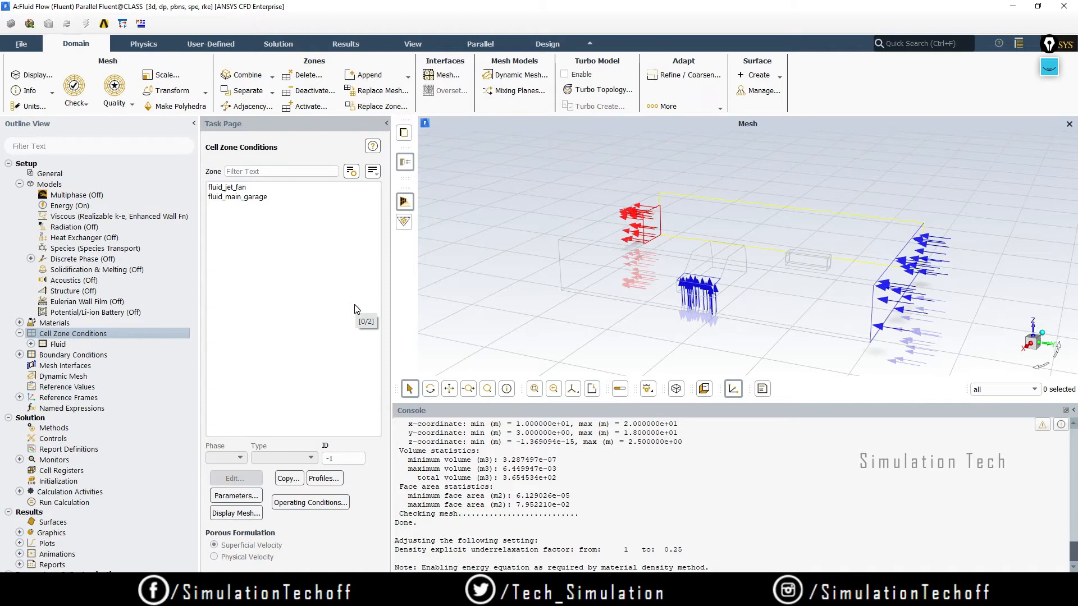
{"action": "left_click", "coordinate": [244, 189]}
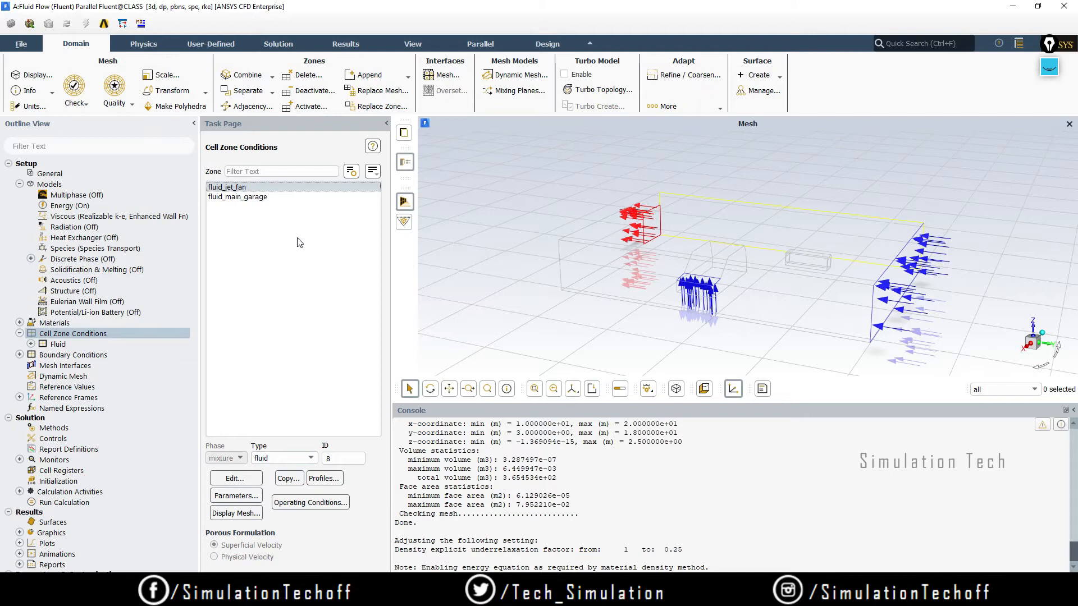
{"action": "left_click", "coordinate": [236, 479]}
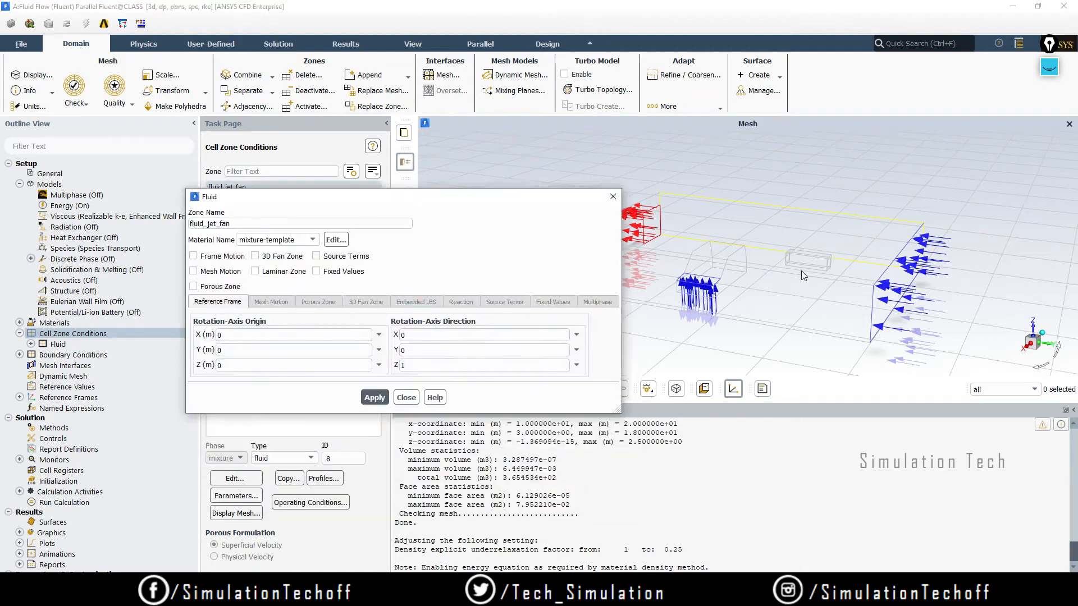
{"action": "left_click", "coordinate": [1049, 67]}
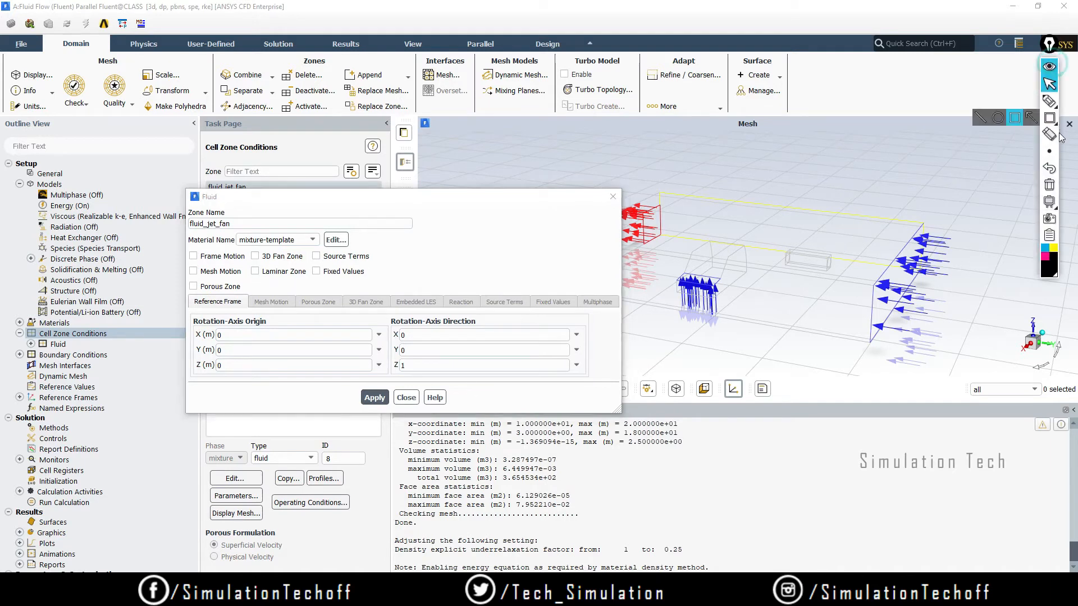
{"action": "left_click", "coordinate": [1050, 101]}
{"action": "mouse_move", "coordinate": [798, 272]}
{"action": "left_mouse_down"}
{"action": "mouse_move", "coordinate": [792, 254]}
{"action": "mouse_move", "coordinate": [813, 273]}
{"action": "left_mouse_up"}
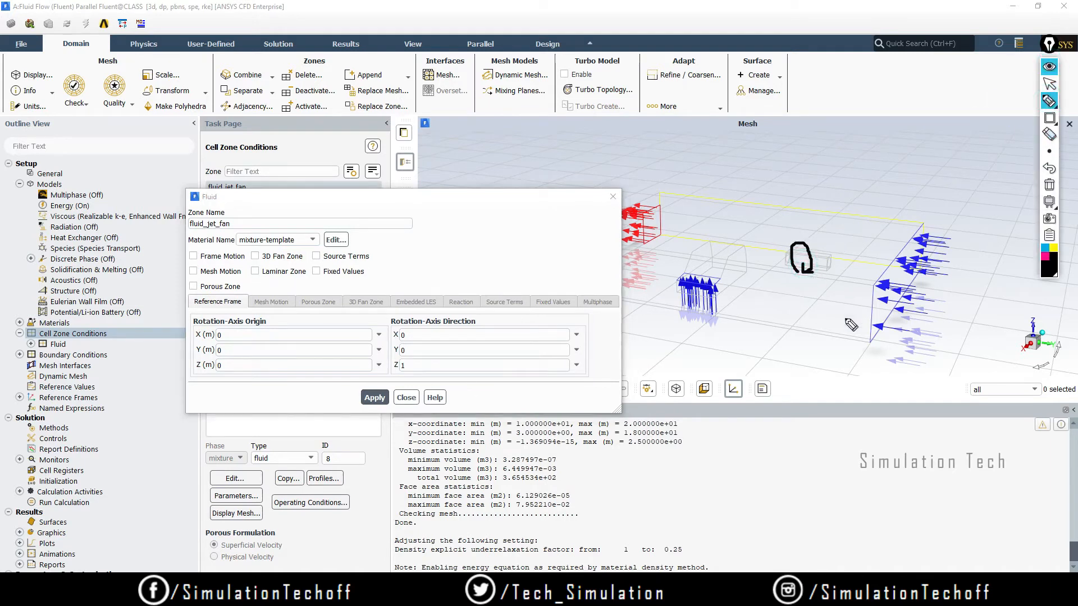
{"action": "left_click", "coordinate": [1049, 186]}
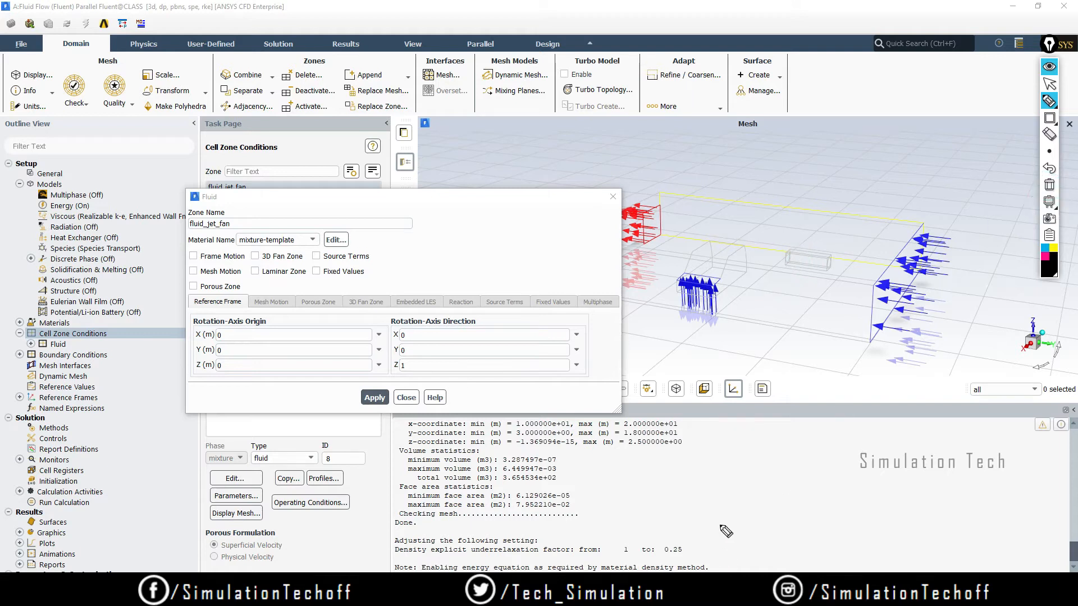
{"action": "left_click_drag", "start_coordinate": [699, 521], "coordinate": [714, 501]}
{"action": "left_click_drag", "start_coordinate": [718, 493], "coordinate": [751, 500]}
{"action": "left_click_drag", "start_coordinate": [747, 490], "coordinate": [750, 506]}
{"action": "mouse_move", "coordinate": [669, 513]}
{"action": "left_mouse_down"}
{"action": "mouse_move", "coordinate": [654, 525]}
{"action": "mouse_move", "coordinate": [669, 508]}
{"action": "mouse_move", "coordinate": [674, 531]}
{"action": "left_mouse_up"}
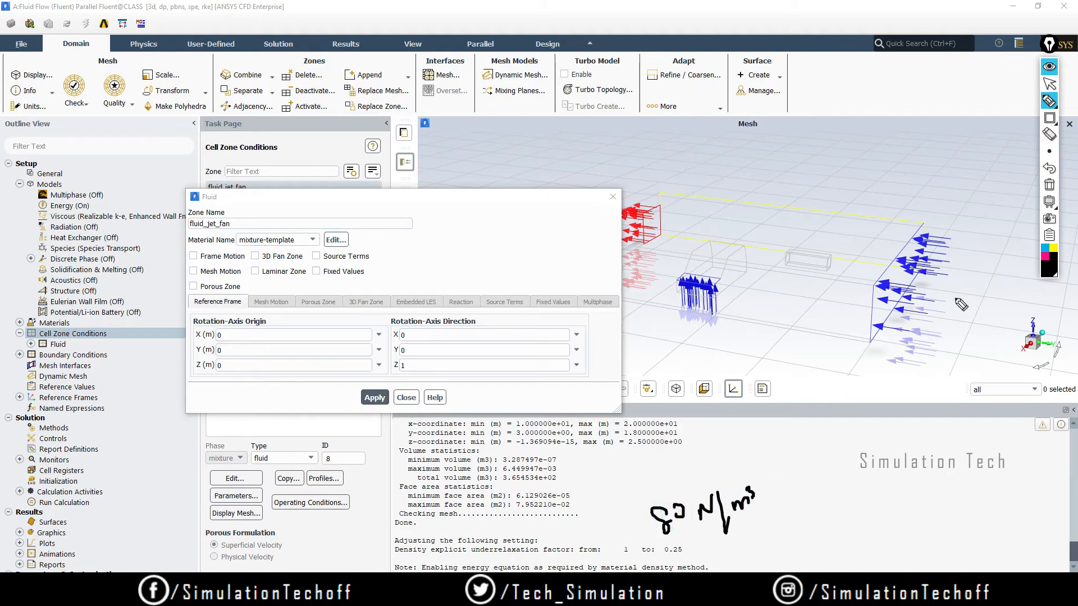
{"action": "left_click", "coordinate": [1050, 185]}
{"action": "mouse_move", "coordinate": [781, 241]}
{"action": "left_mouse_down"}
{"action": "mouse_move", "coordinate": [779, 276]}
{"action": "mouse_move", "coordinate": [840, 230]}
{"action": "mouse_move", "coordinate": [778, 230]}
{"action": "mouse_move", "coordinate": [813, 274]}
{"action": "mouse_move", "coordinate": [758, 238]}
{"action": "left_mouse_up"}
{"action": "left_click", "coordinate": [1050, 188]}
{"action": "left_click", "coordinate": [1049, 185]}
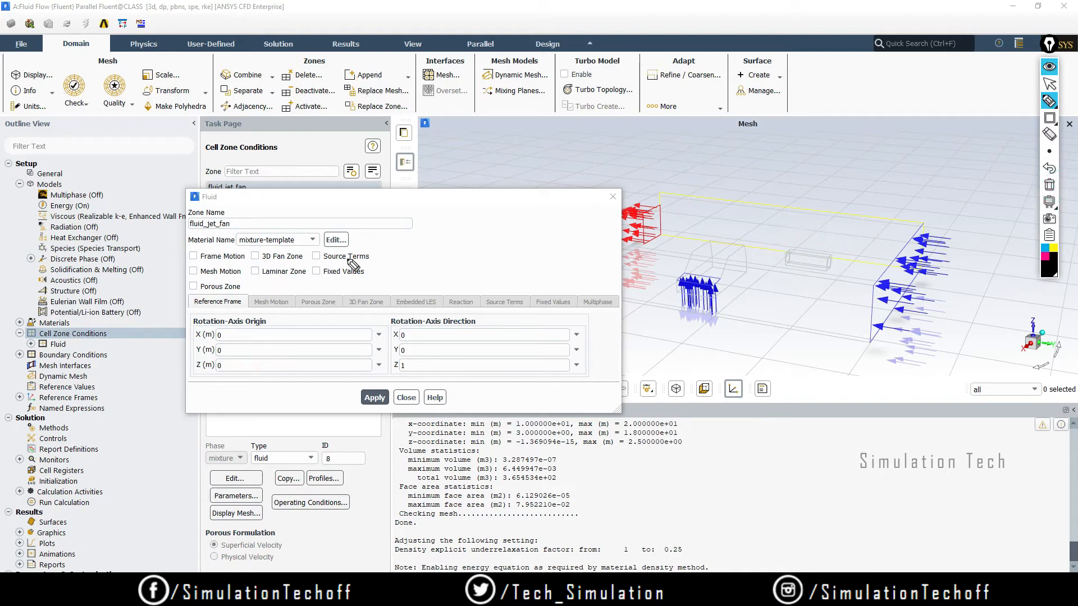
{"action": "mouse_move", "coordinate": [308, 245]}
{"action": "left_mouse_down"}
{"action": "mouse_move", "coordinate": [348, 265]}
{"action": "mouse_move", "coordinate": [276, 246]}
{"action": "left_mouse_up"}
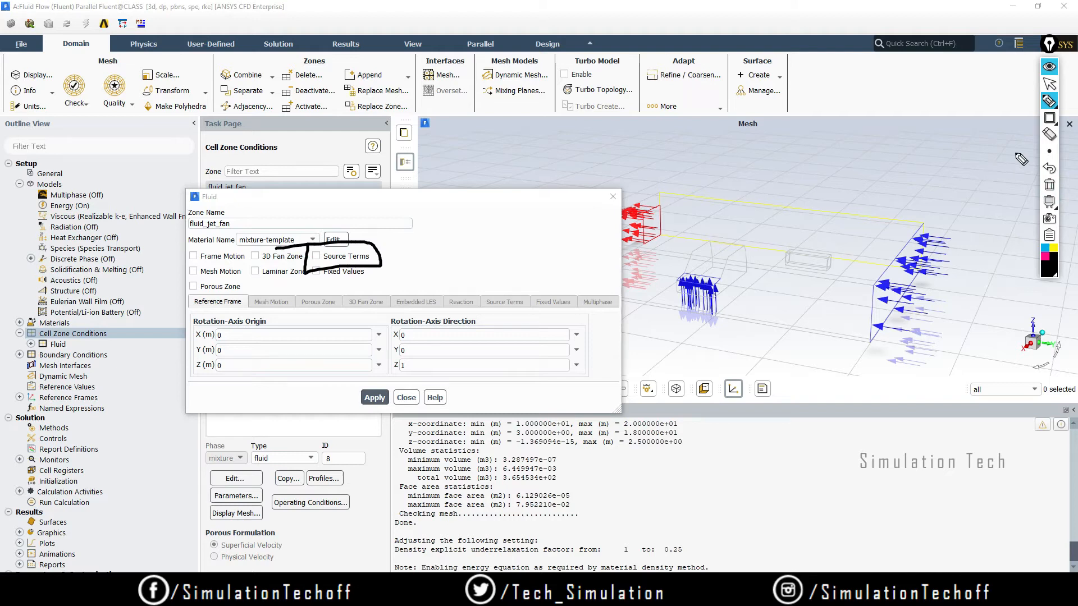
{"action": "left_click", "coordinate": [1049, 185]}
{"action": "left_click", "coordinate": [1049, 84]}
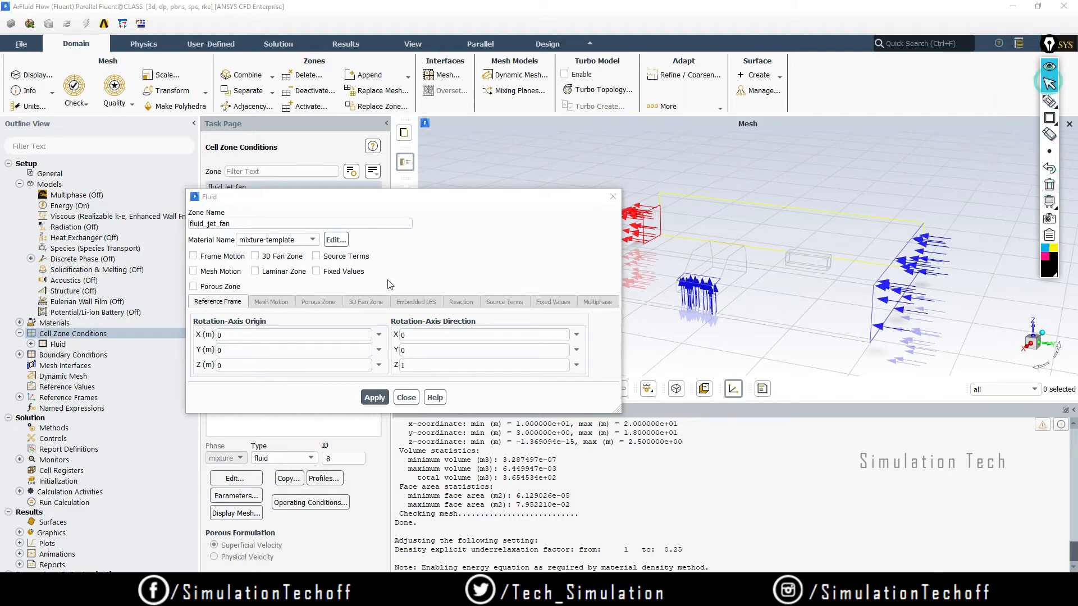
Enable source terms for the fluid_jet_fan zone and show its source list in an enlarged dialog clear of the model.
{"action": "left_click", "coordinate": [316, 256]}
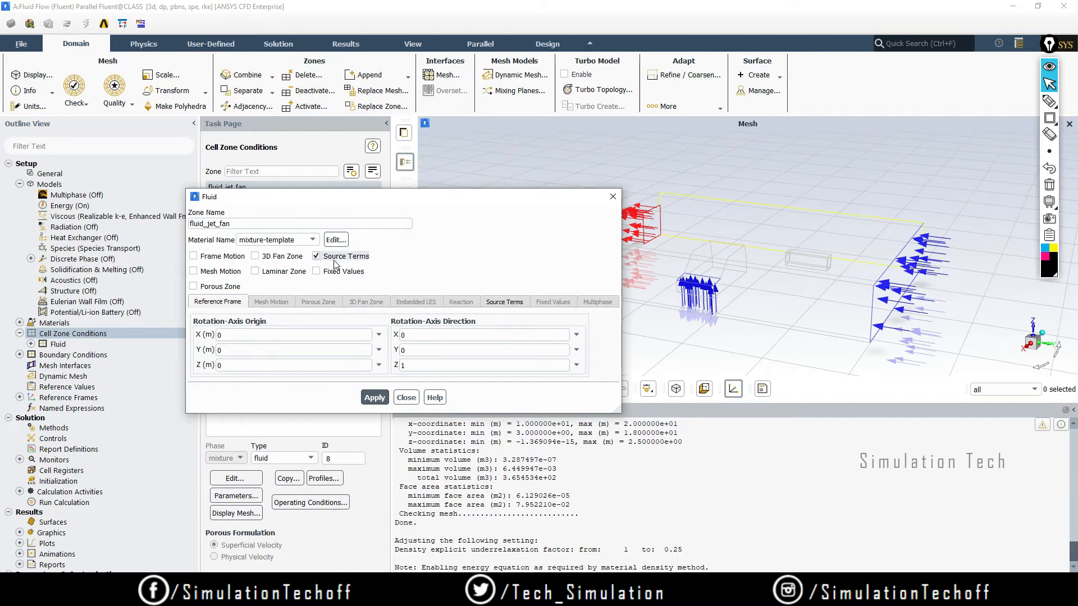
{"action": "left_click", "coordinate": [505, 303]}
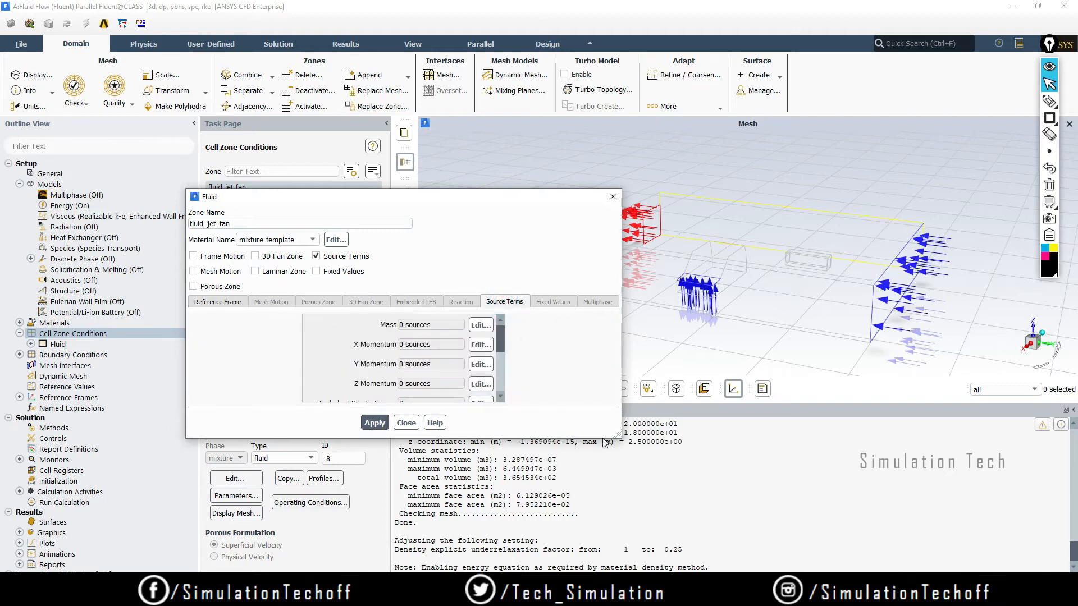
{"action": "left_click_drag", "start_coordinate": [617, 437], "coordinate": [645, 482]}
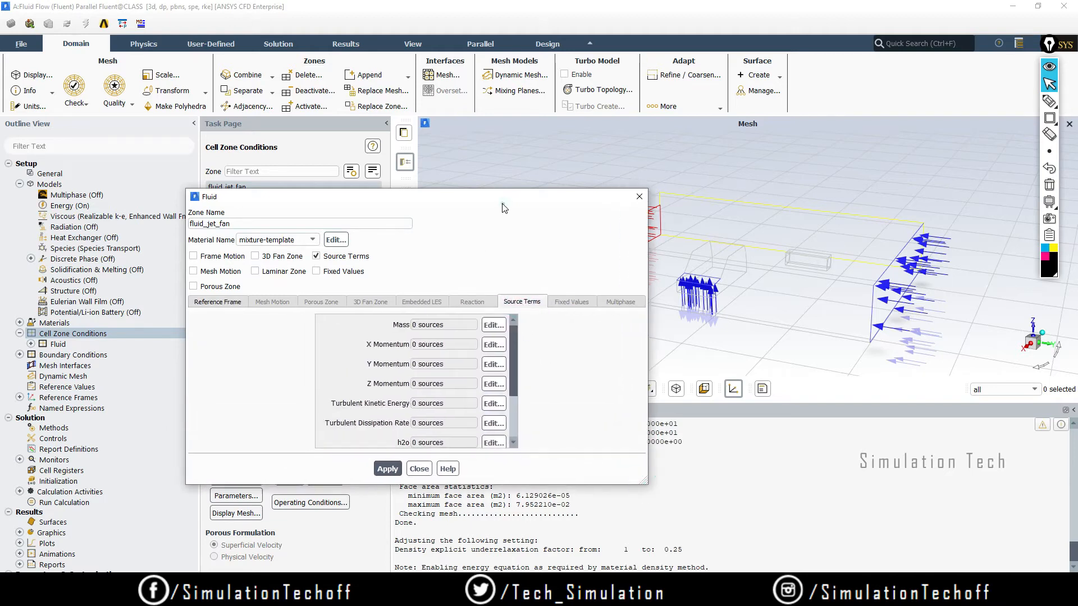
{"action": "left_click_drag", "start_coordinate": [502, 205], "coordinate": [386, 197]}
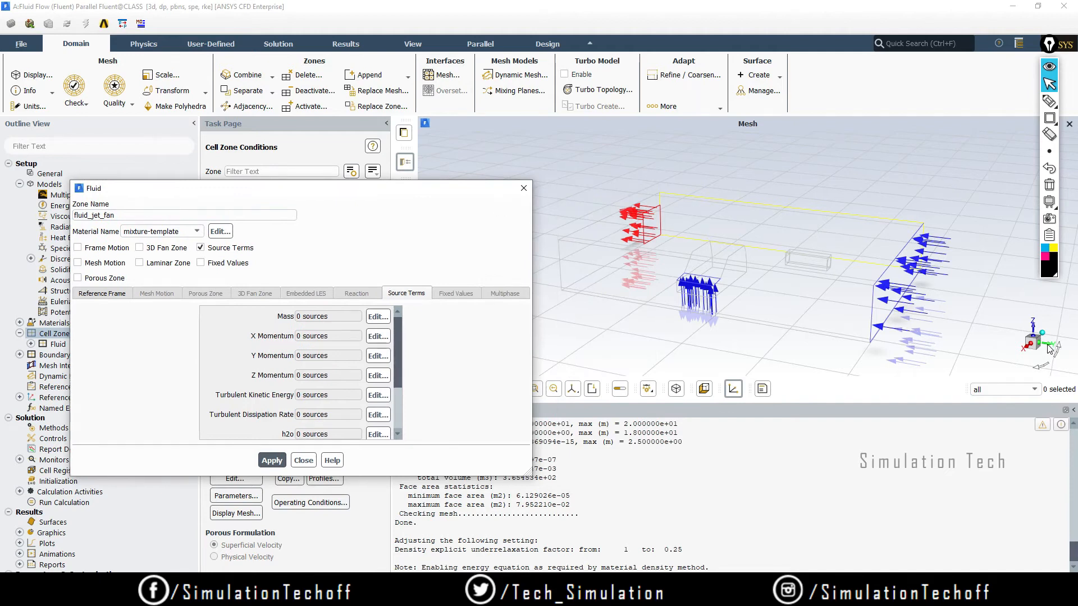
{"action": "left_click", "coordinate": [1050, 118]}
{"action": "left_click", "coordinate": [998, 119]}
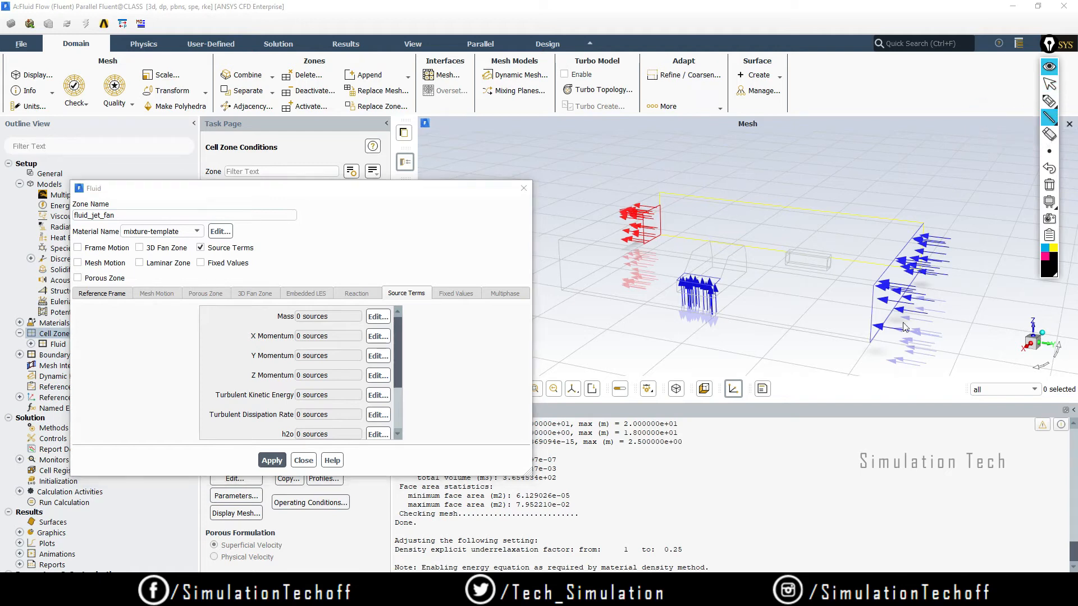
{"action": "left_click", "coordinate": [833, 265]}
{"action": "mouse_move", "coordinate": [835, 228]}
{"action": "left_mouse_down"}
{"action": "mouse_move", "coordinate": [811, 294]}
{"action": "mouse_move", "coordinate": [868, 255]}
{"action": "mouse_move", "coordinate": [877, 283]}
{"action": "left_mouse_up"}
{"action": "left_click", "coordinate": [1049, 100]}
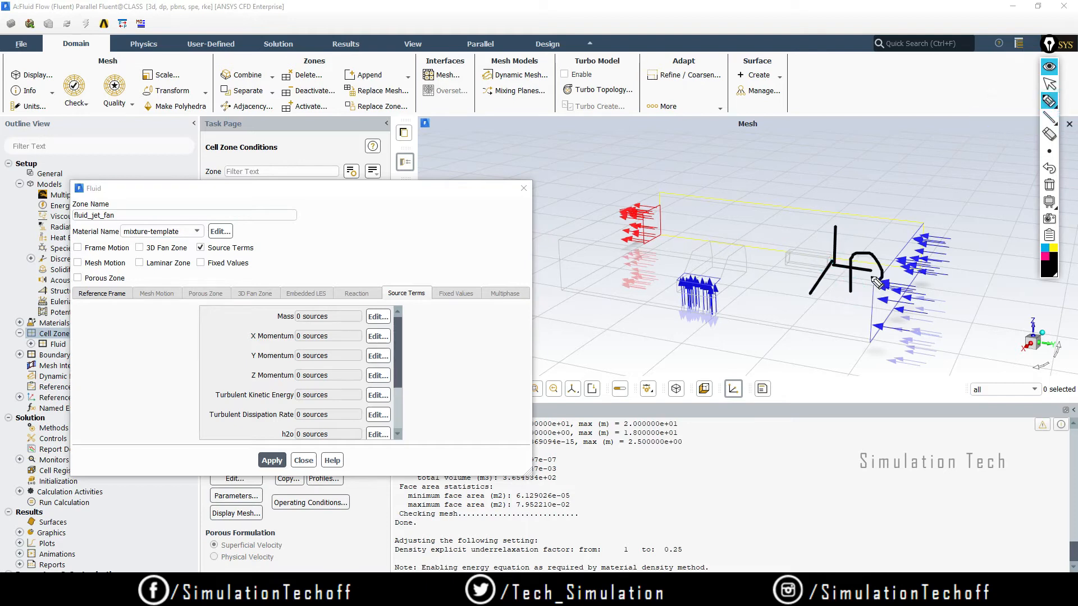
{"action": "left_click", "coordinate": [1050, 184]}
{"action": "mouse_move", "coordinate": [242, 342]}
{"action": "left_mouse_down"}
{"action": "mouse_move", "coordinate": [402, 364]}
{"action": "mouse_move", "coordinate": [212, 347]}
{"action": "left_mouse_up"}
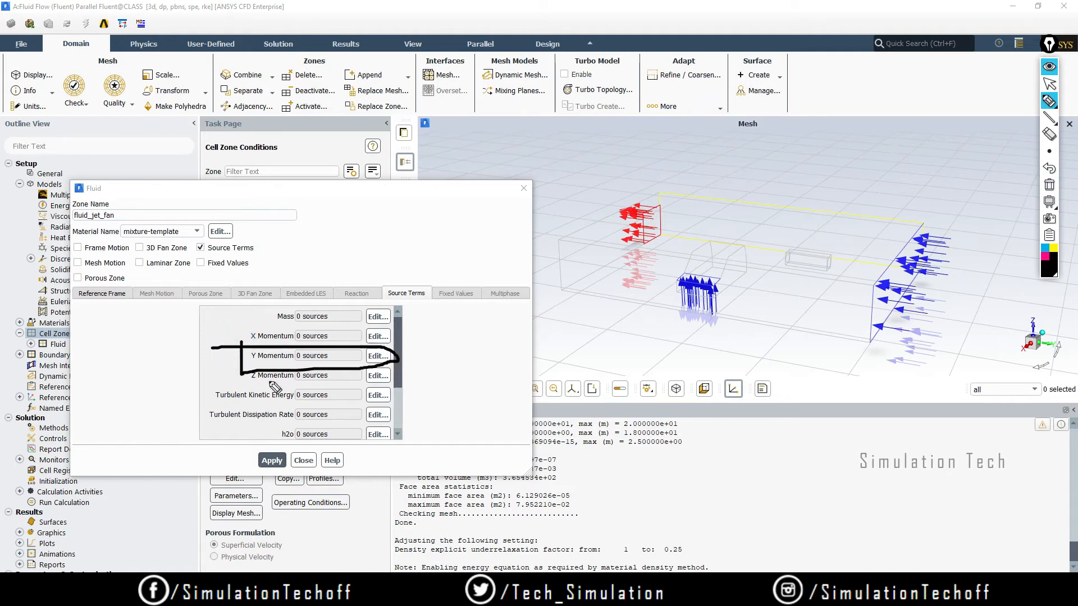
{"action": "left_click", "coordinate": [1050, 188]}
{"action": "left_click", "coordinate": [1049, 83]}
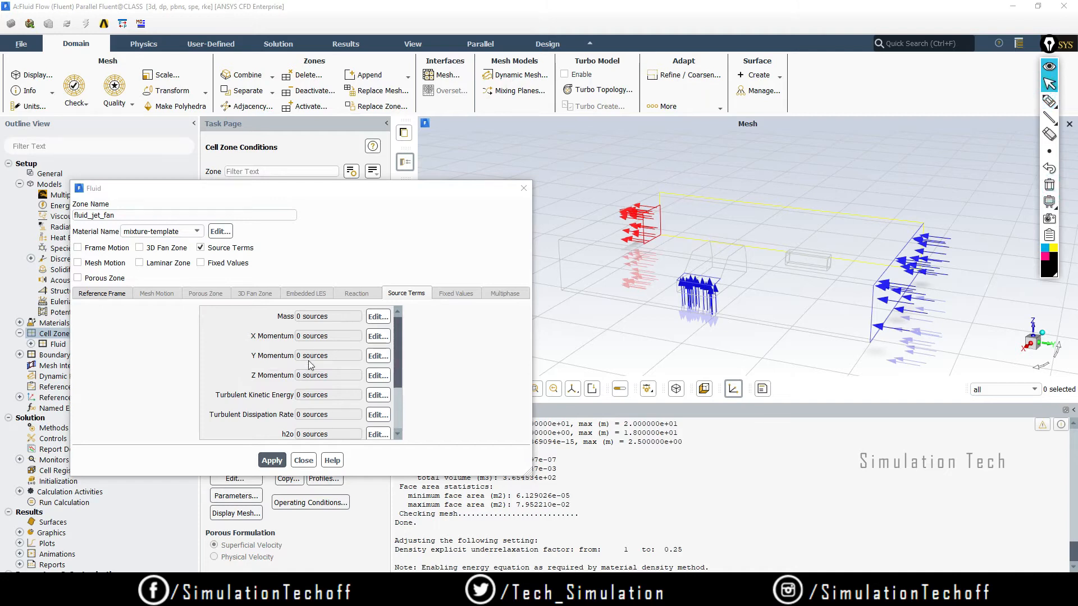
Add one Y momentum source to fluid_jet_fan as a constant of -80 n/m3.
{"action": "left_click", "coordinate": [369, 360]}
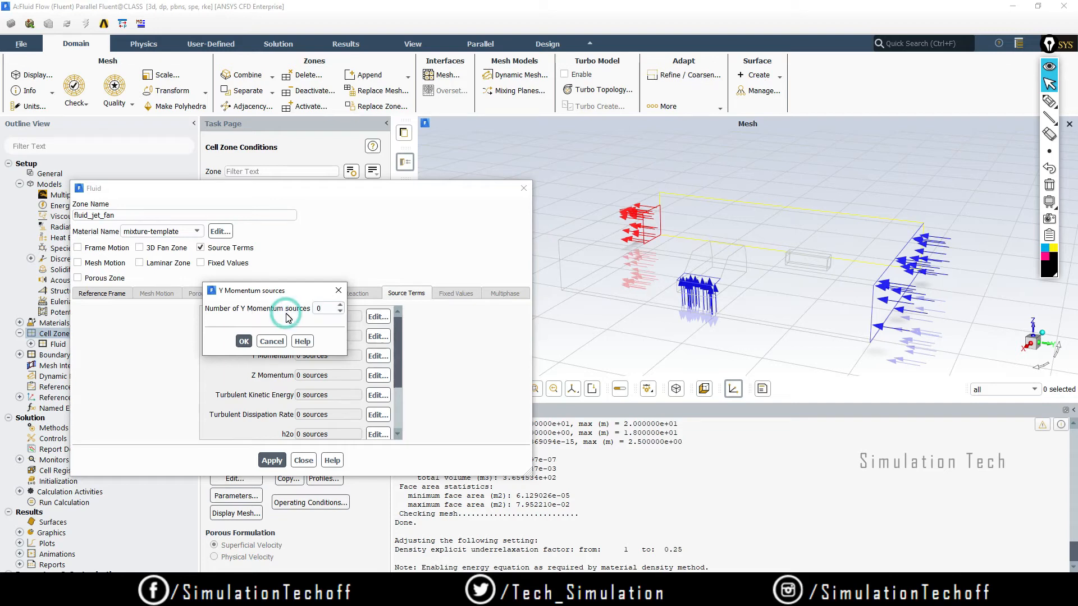
{"action": "left_click", "coordinate": [342, 308]}
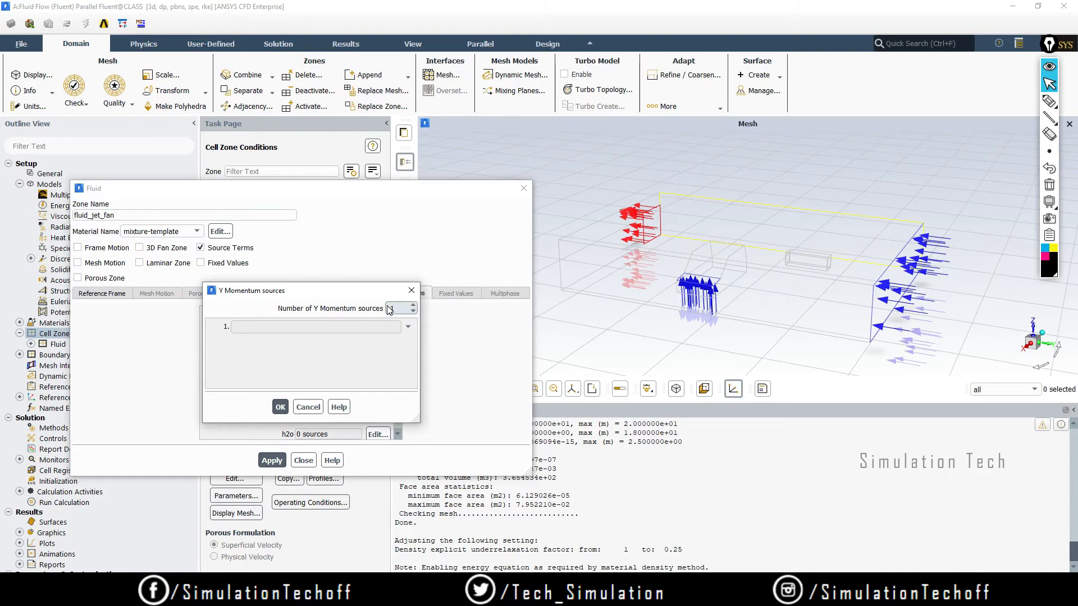
{"action": "left_click_drag", "start_coordinate": [416, 420], "coordinate": [499, 448]}
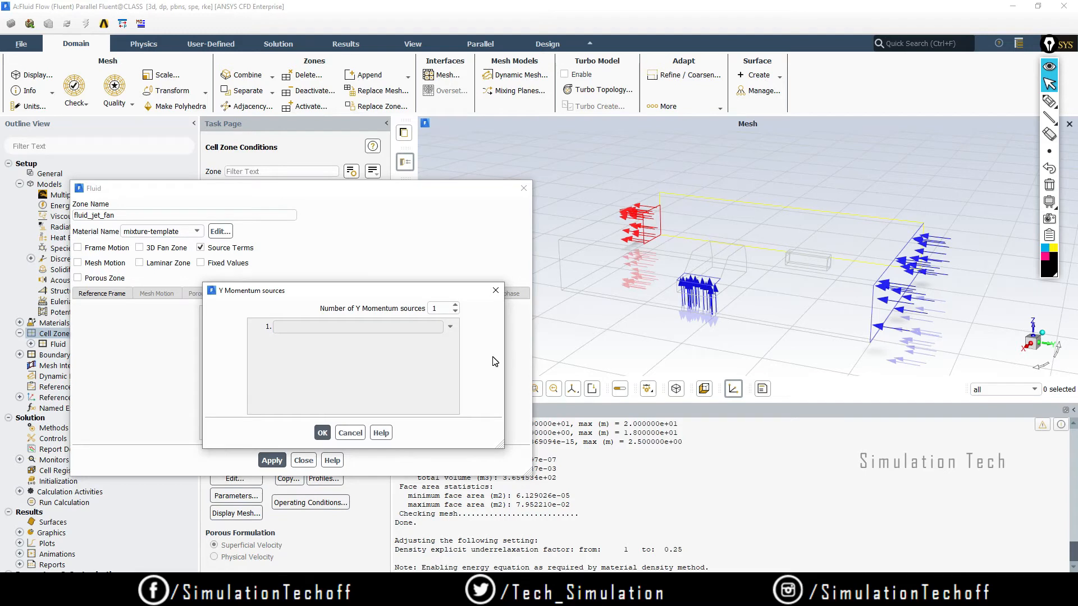
{"action": "left_click", "coordinate": [450, 326]}
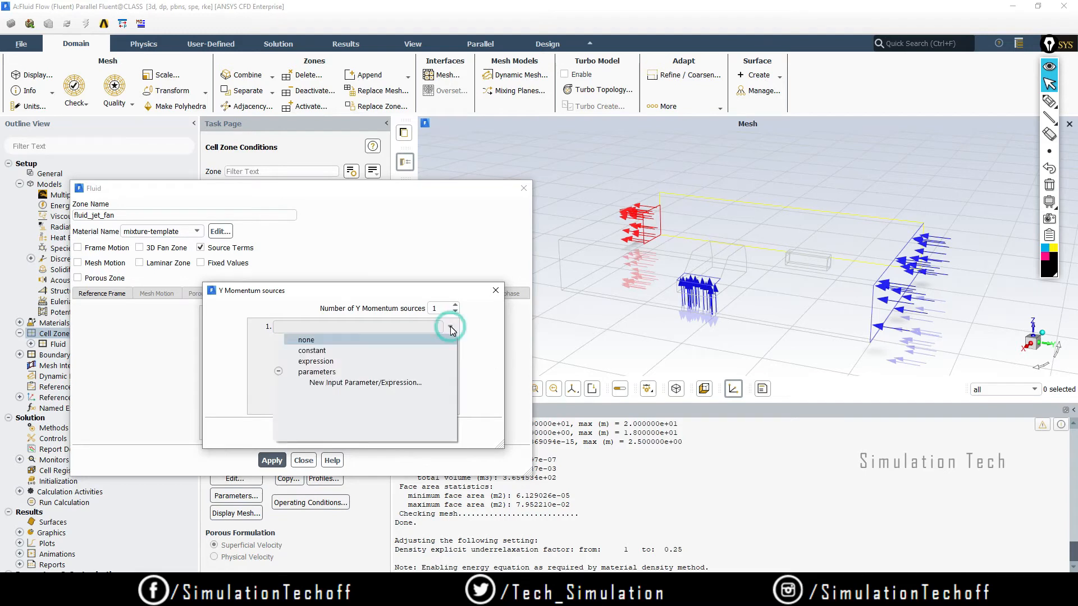
{"action": "left_click", "coordinate": [318, 352]}
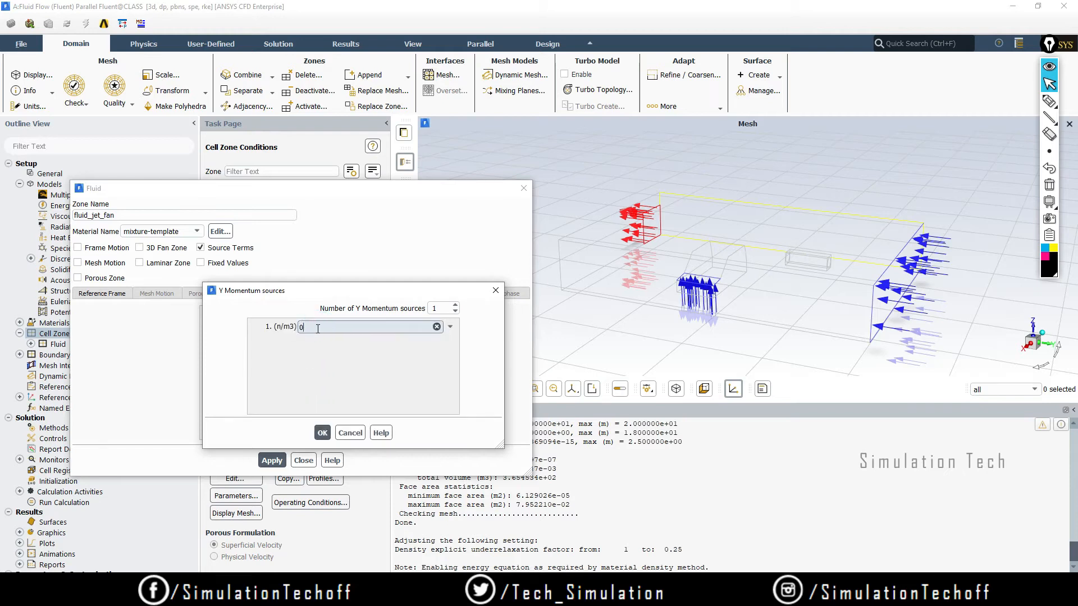
{"action": "double_click", "coordinate": [313, 328]}
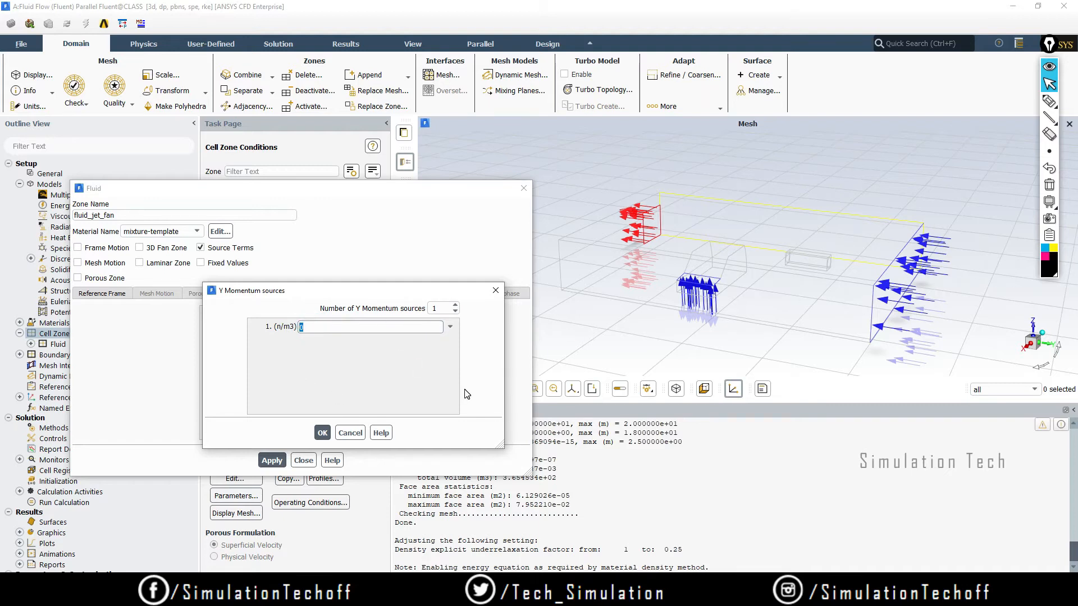
{"action": "type", "text": "-8"}
{"action": "left_click", "coordinate": [1049, 101]}
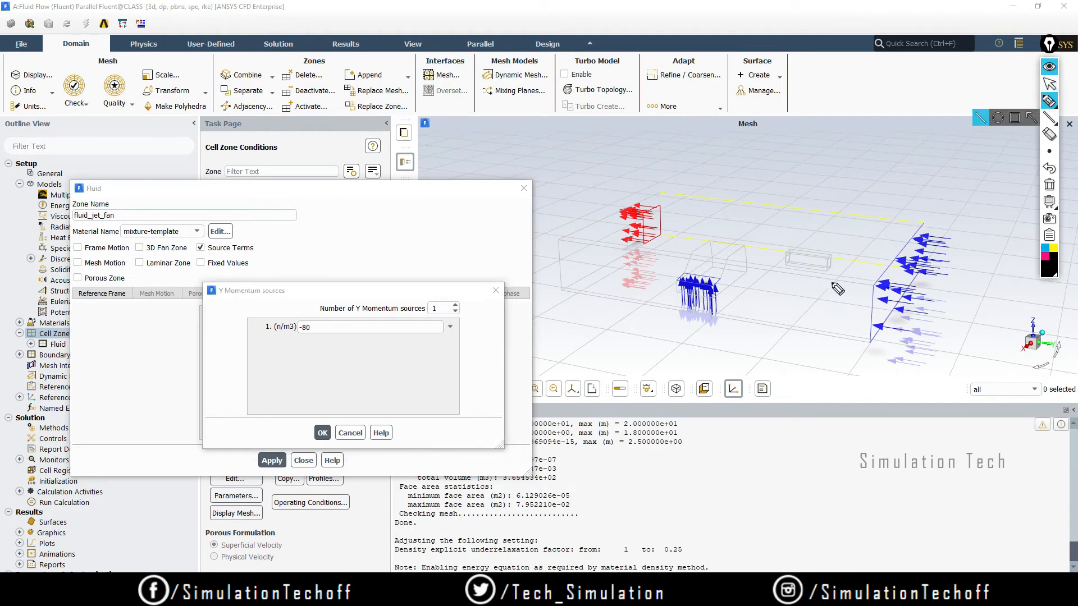
{"action": "mouse_move", "coordinate": [835, 284]}
{"action": "left_mouse_down"}
{"action": "mouse_move", "coordinate": [782, 281]}
{"action": "mouse_move", "coordinate": [791, 293]}
{"action": "left_mouse_up"}
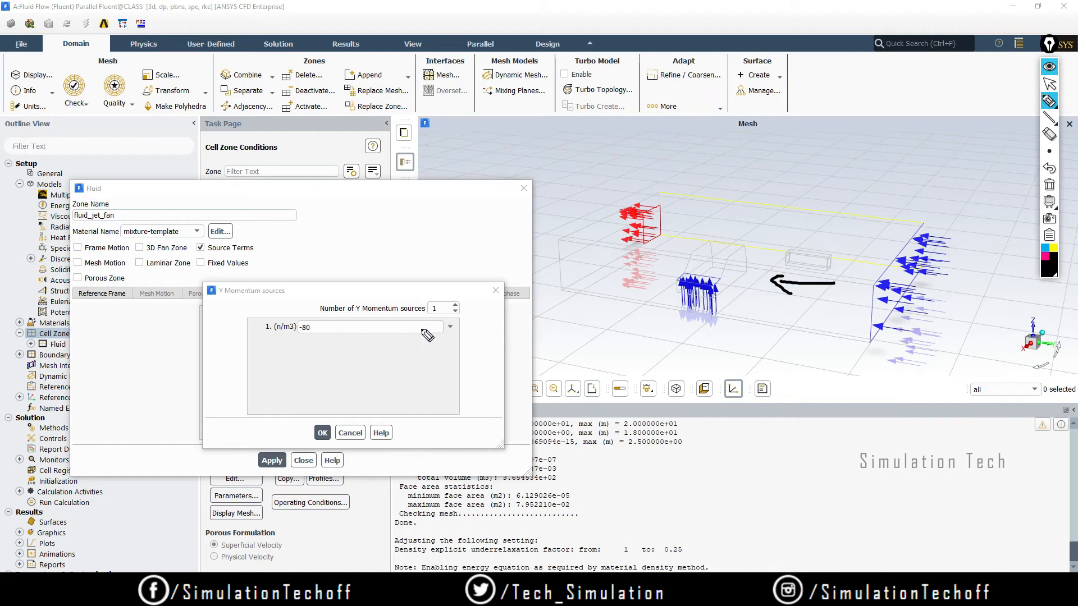
{"action": "mouse_move", "coordinate": [290, 323]}
{"action": "left_mouse_down"}
{"action": "mouse_move", "coordinate": [332, 346]}
{"action": "mouse_move", "coordinate": [324, 310]}
{"action": "left_mouse_up"}
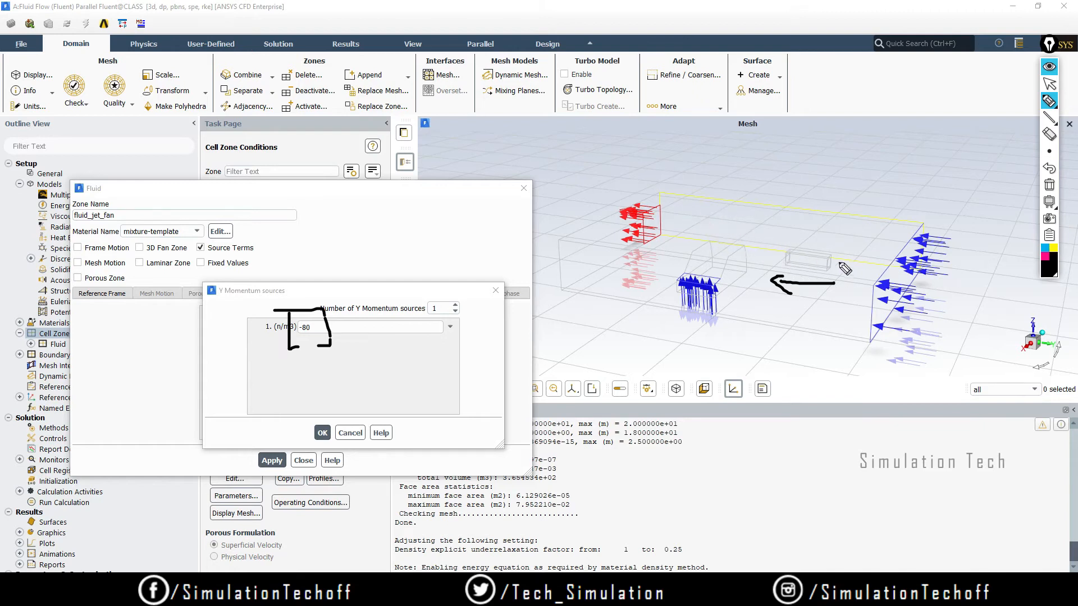
{"action": "left_click_drag", "start_coordinate": [823, 228], "coordinate": [862, 232]}
{"action": "left_click_drag", "start_coordinate": [842, 223], "coordinate": [850, 248]}
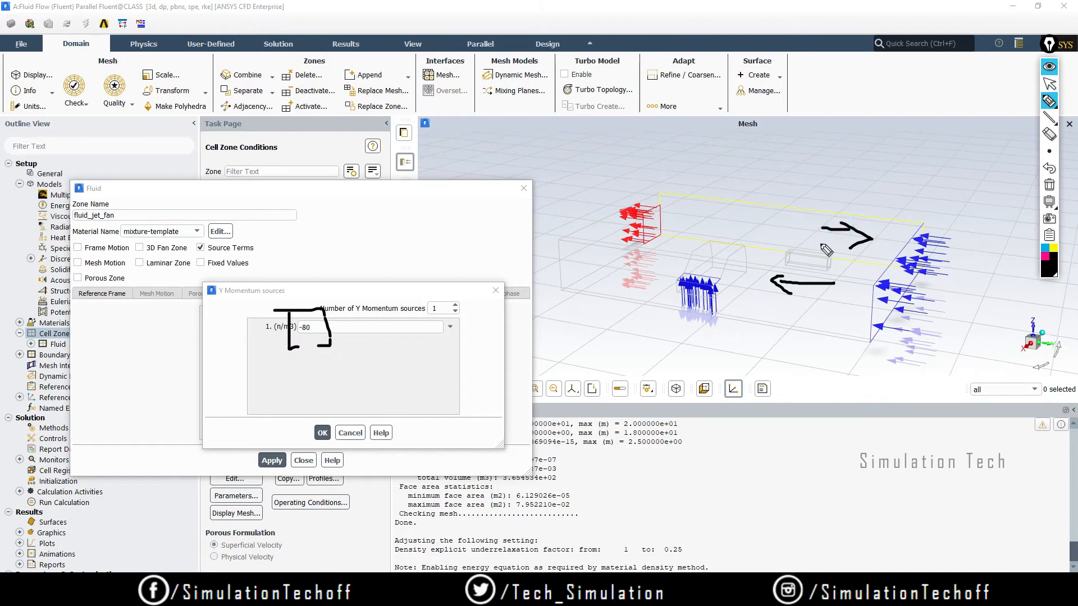
{"action": "left_click", "coordinate": [1049, 184]}
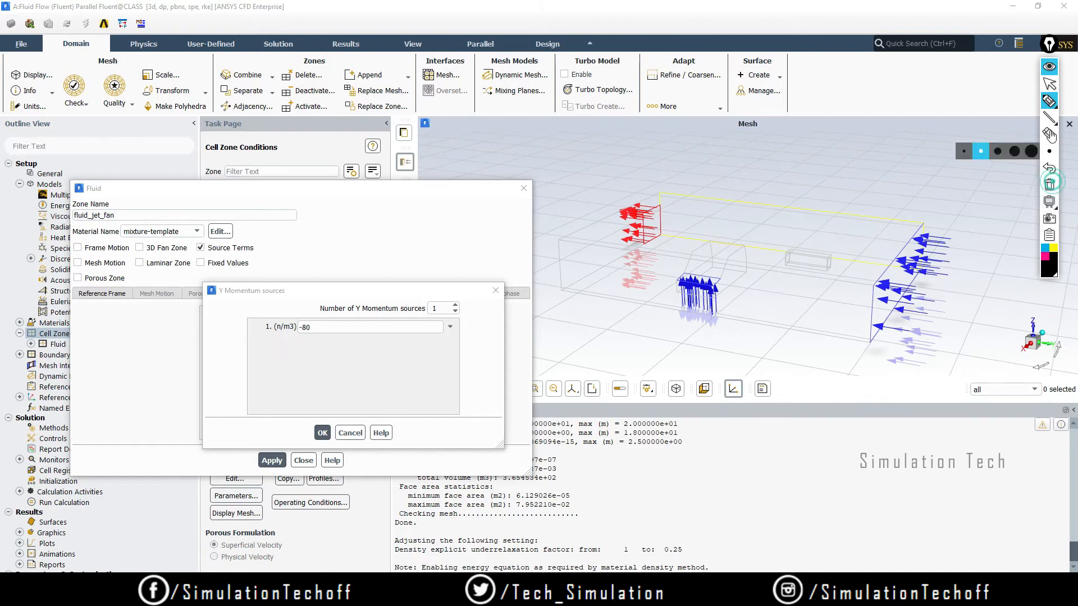
{"action": "left_click", "coordinate": [1048, 82]}
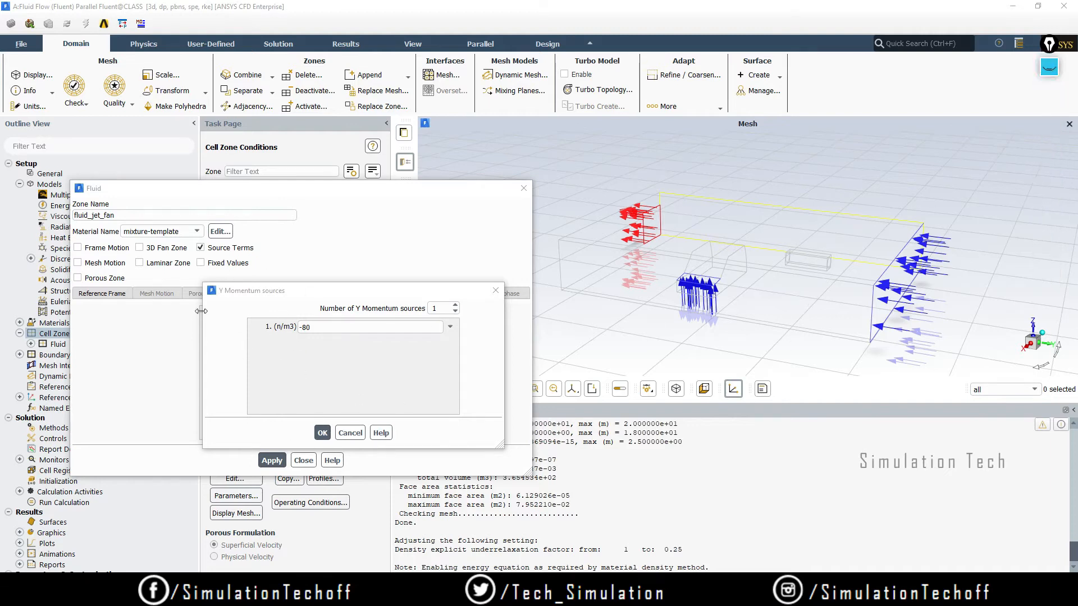
Confirm the Y momentum source, apply the fluid_jet_fan zone settings and close them.
{"action": "left_click", "coordinate": [323, 433]}
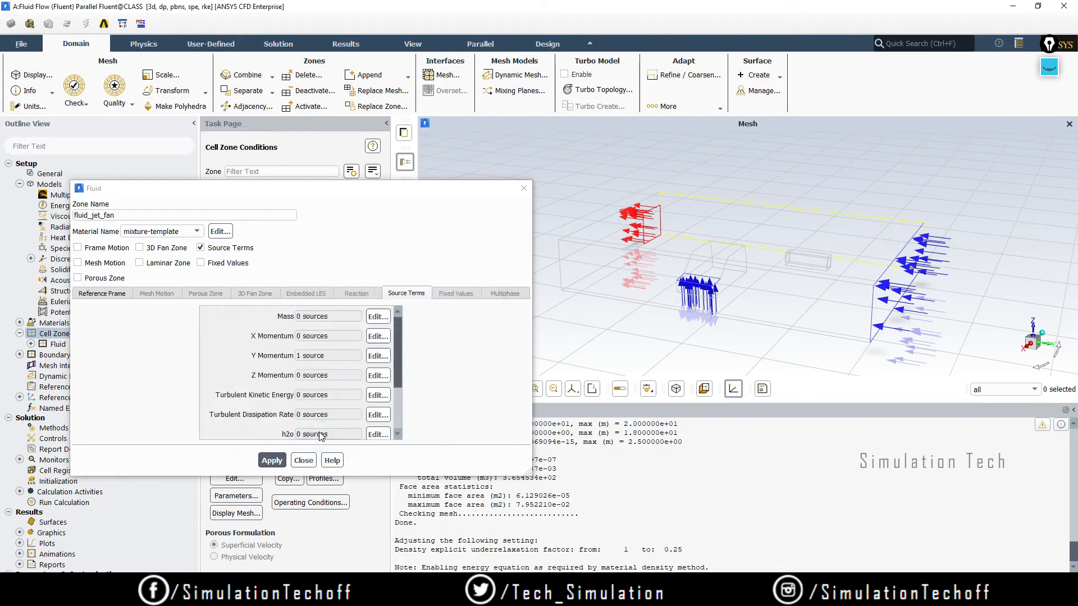
{"action": "left_click", "coordinate": [272, 461]}
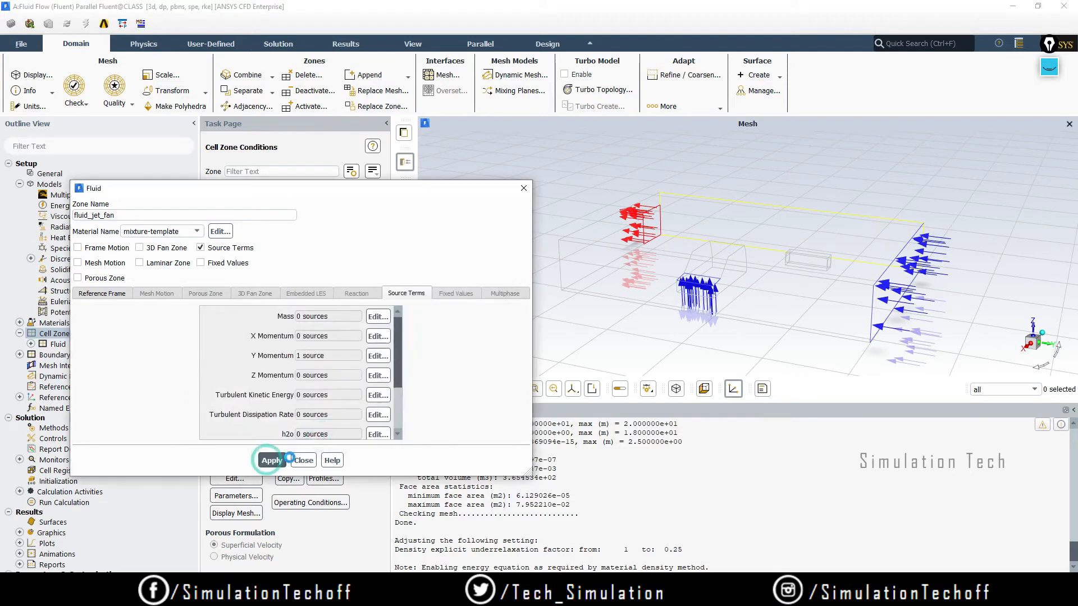
{"action": "left_click", "coordinate": [299, 459]}
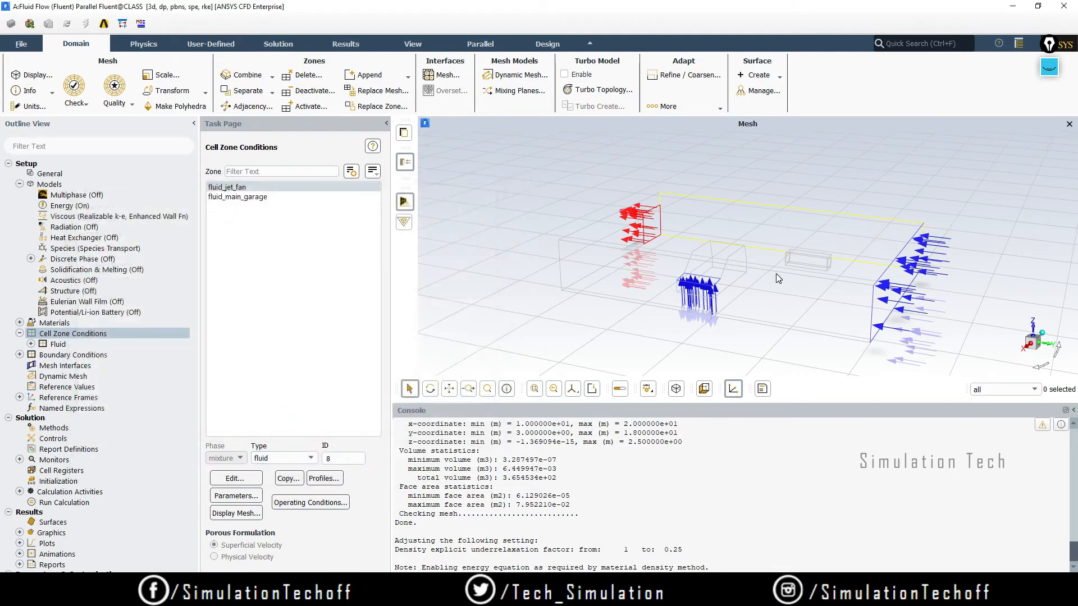
Open the boundary conditions list and turn on zone highlighting with velocity_inlet_fresh_air selected.
{"action": "left_click", "coordinate": [285, 188]}
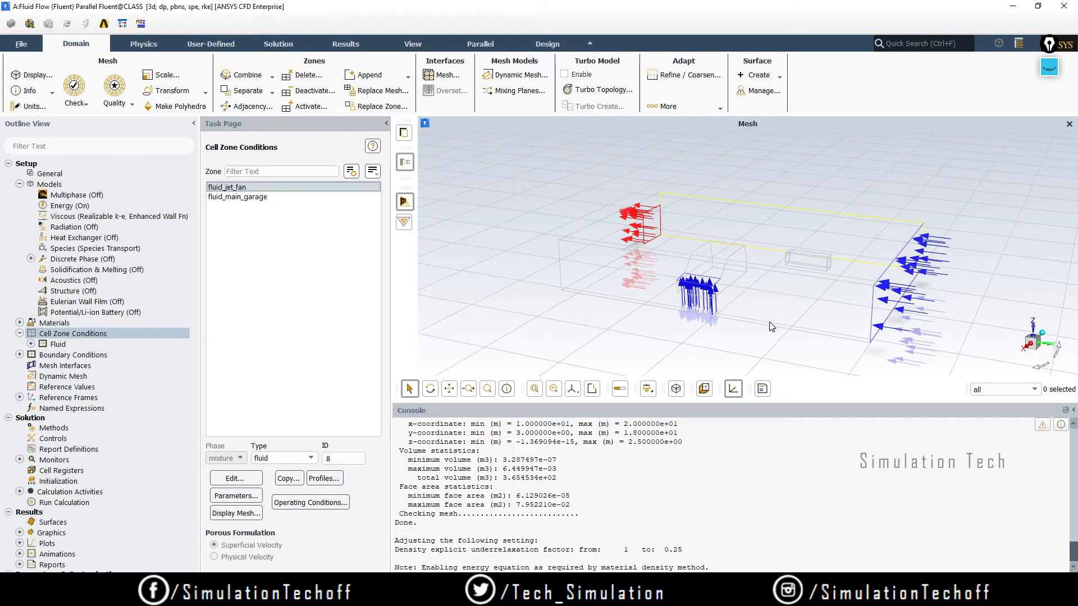
{"action": "double_click", "coordinate": [72, 356]}
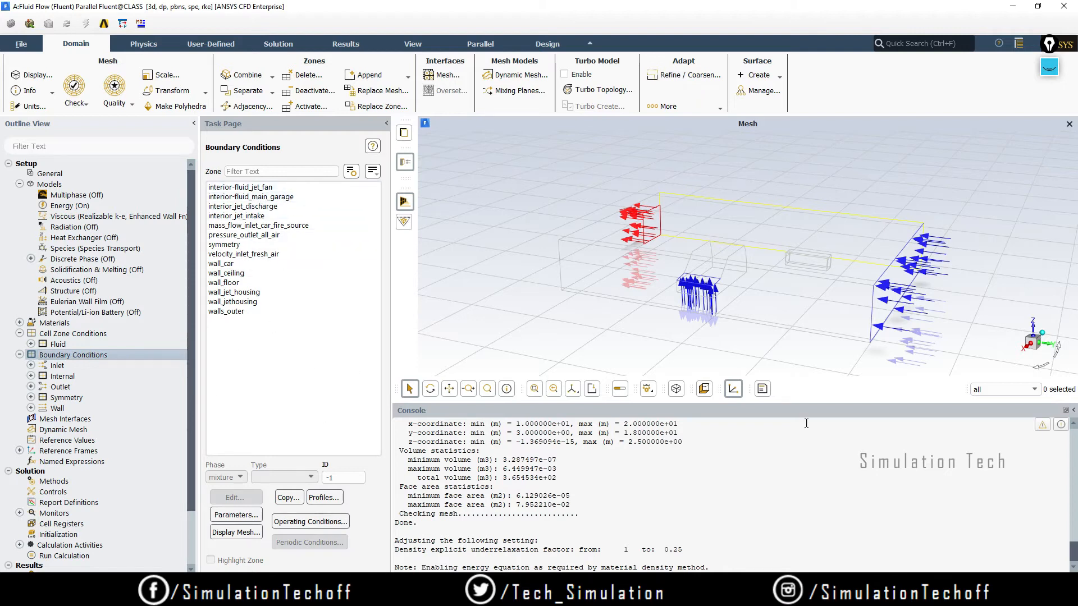
{"action": "left_click", "coordinate": [244, 248]}
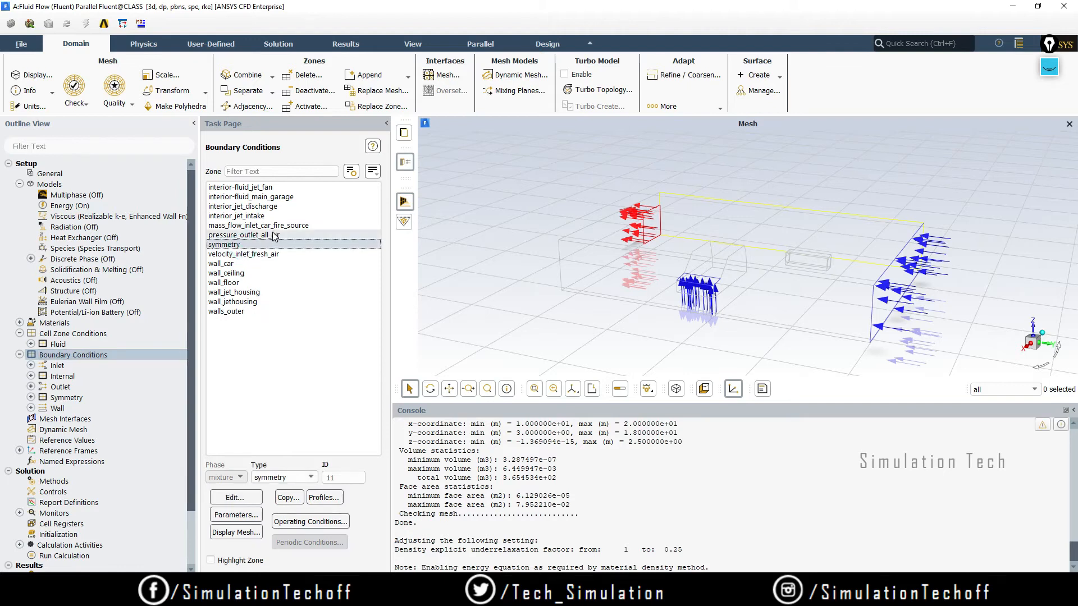
{"action": "left_click", "coordinate": [247, 206]}
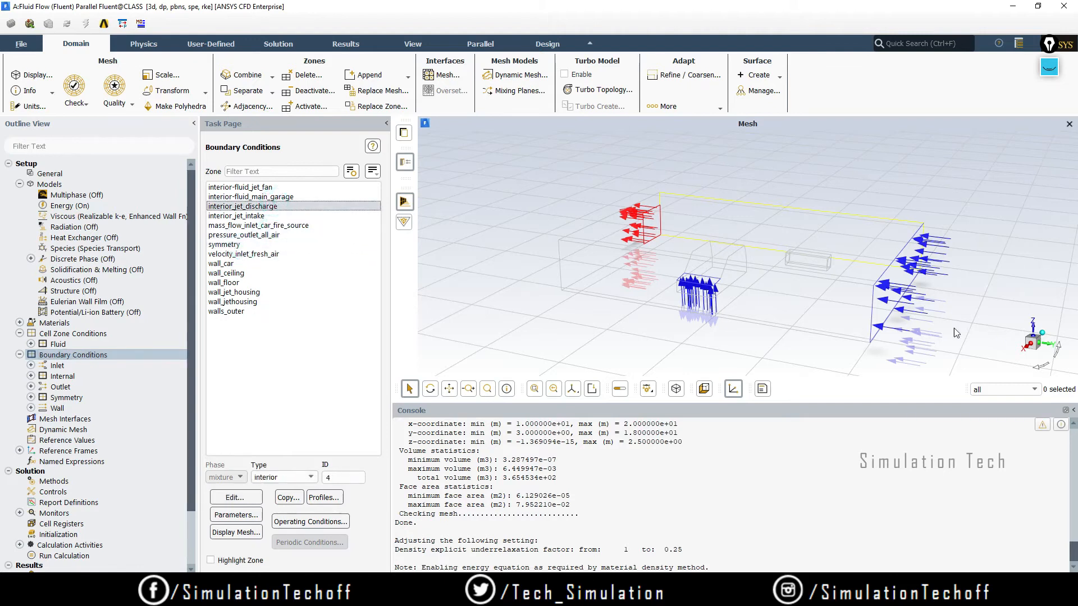
{"action": "left_click", "coordinate": [246, 263]}
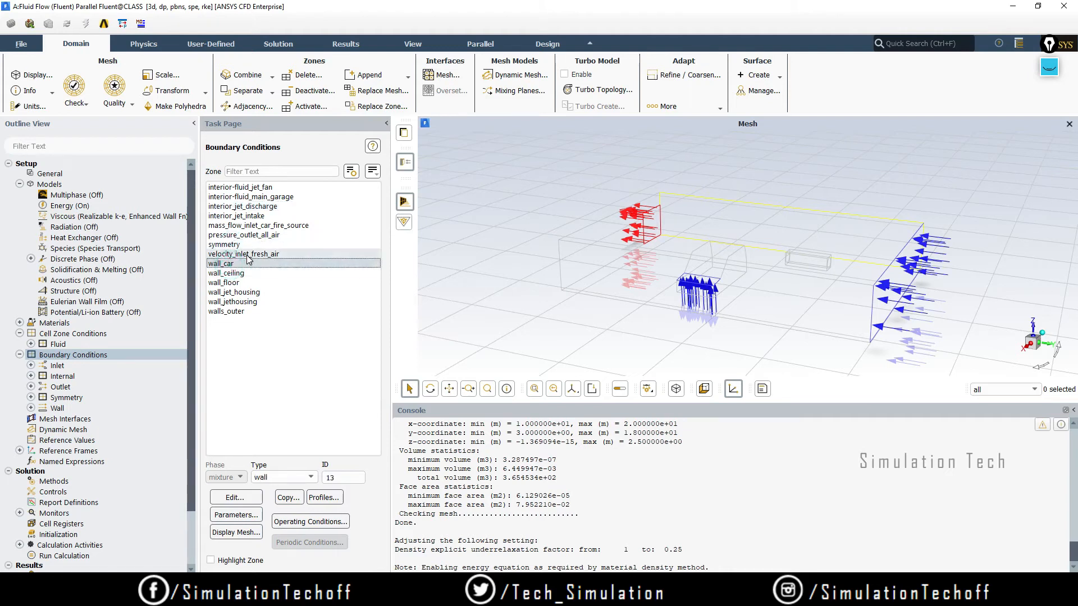
{"action": "left_click", "coordinate": [267, 256]}
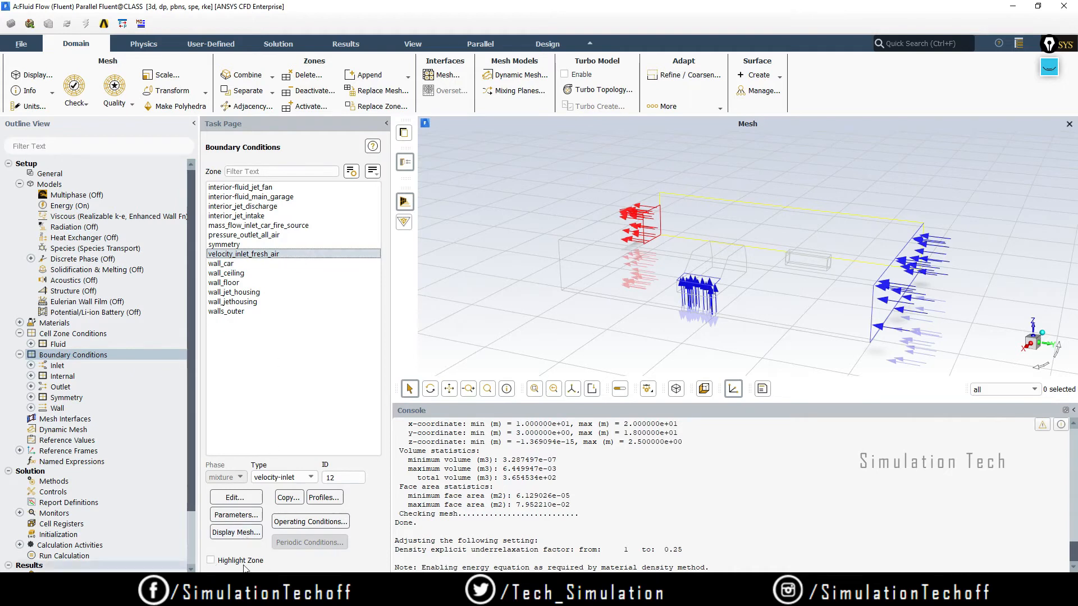
{"action": "left_click", "coordinate": [211, 561]}
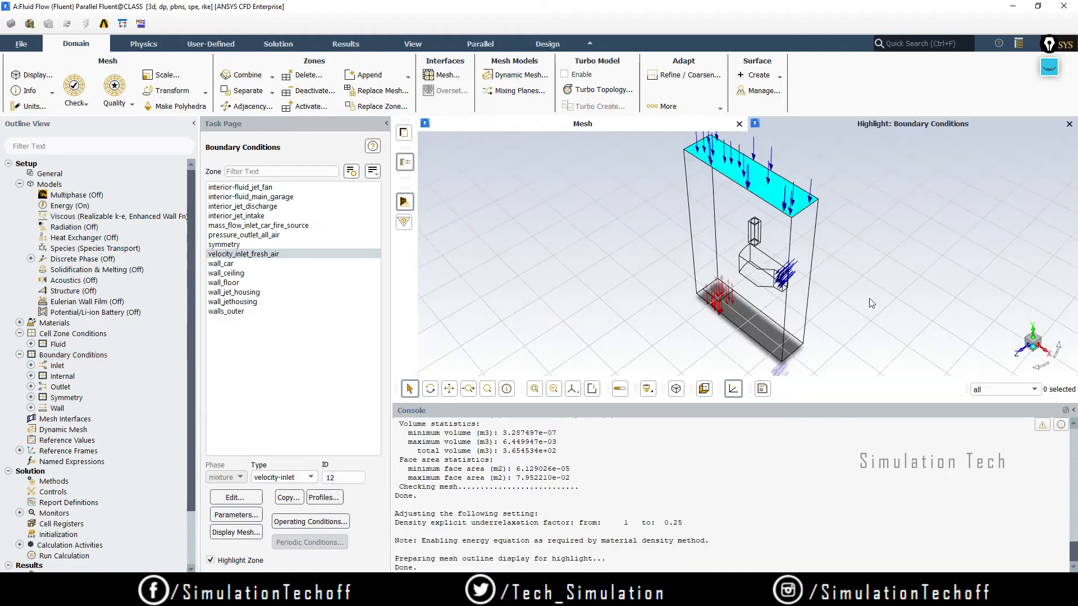
Examine the highlighted fresh-air inlet face and its flow arrows on the garage model from an angled view.
{"action": "left_click_drag", "start_coordinate": [869, 303], "coordinate": [774, 327]}
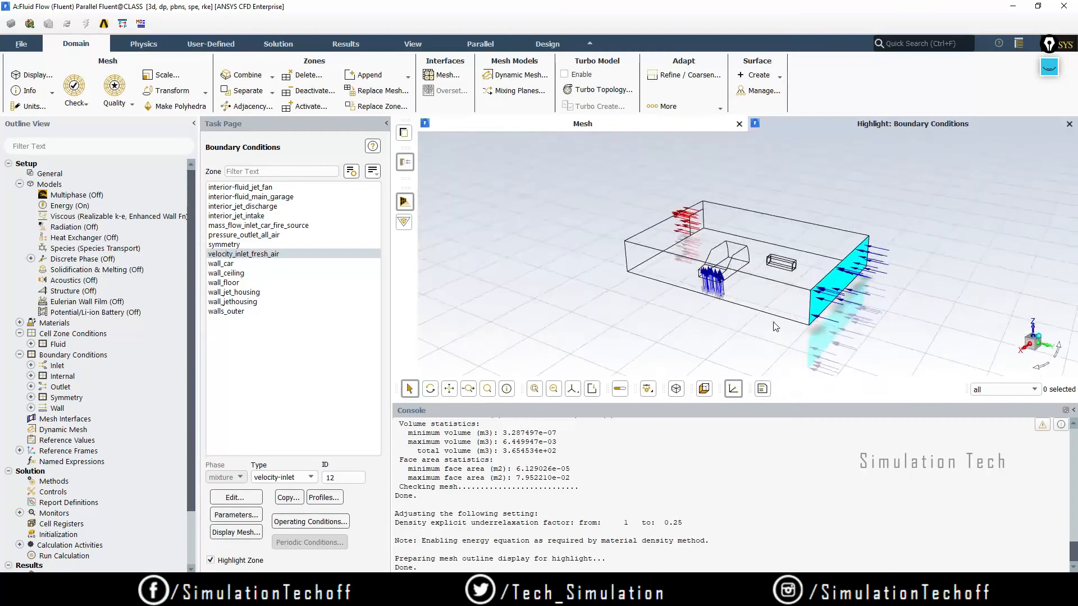
{"action": "middle_click_drag", "start_coordinate": [774, 327], "coordinate": [763, 320]}
{"action": "scroll", "coordinate": [758, 311], "scroll_direction": "up", "scroll_amount": 6}
{"action": "scroll", "coordinate": [782, 307], "scroll_direction": "down", "scroll_amount": 3}
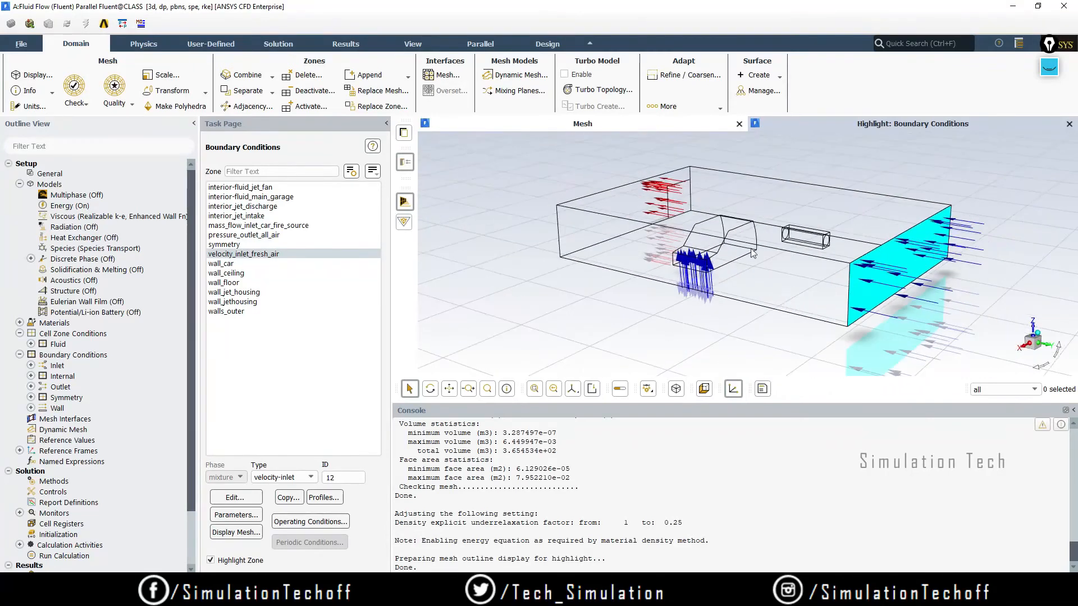
{"action": "scroll", "coordinate": [754, 254], "scroll_direction": "up", "scroll_amount": 2}
{"action": "scroll", "coordinate": [994, 278], "scroll_direction": "down", "scroll_amount": 1}
{"action": "scroll", "coordinate": [991, 285], "scroll_direction": "down", "scroll_amount": 1}
{"action": "scroll", "coordinate": [985, 250], "scroll_direction": "up", "scroll_amount": 2}
{"action": "scroll", "coordinate": [985, 247], "scroll_direction": "down", "scroll_amount": 1}
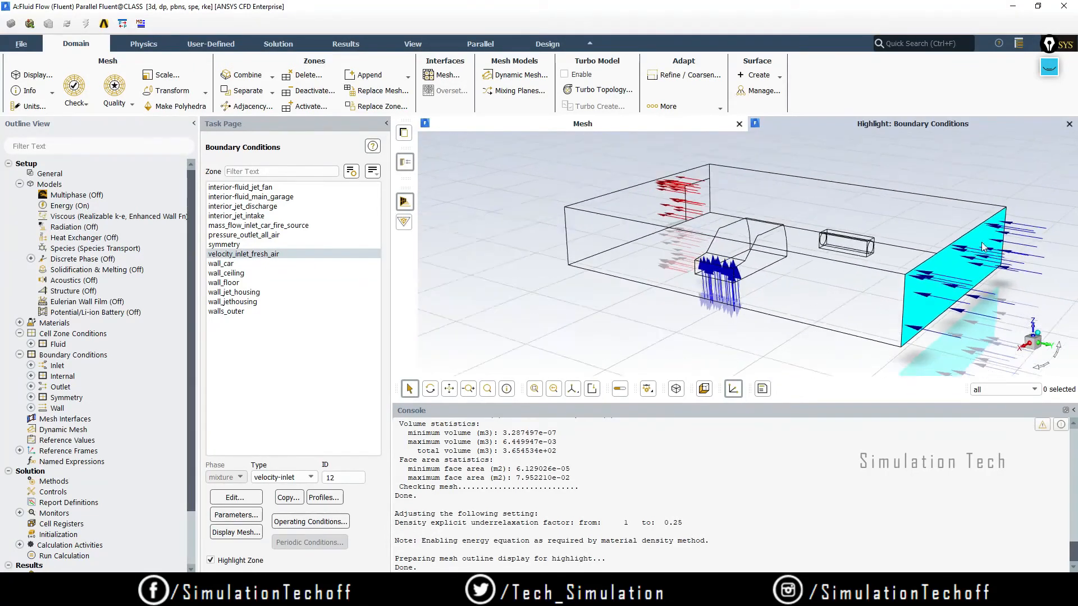
{"action": "scroll", "coordinate": [983, 247], "scroll_direction": "up", "scroll_amount": 1}
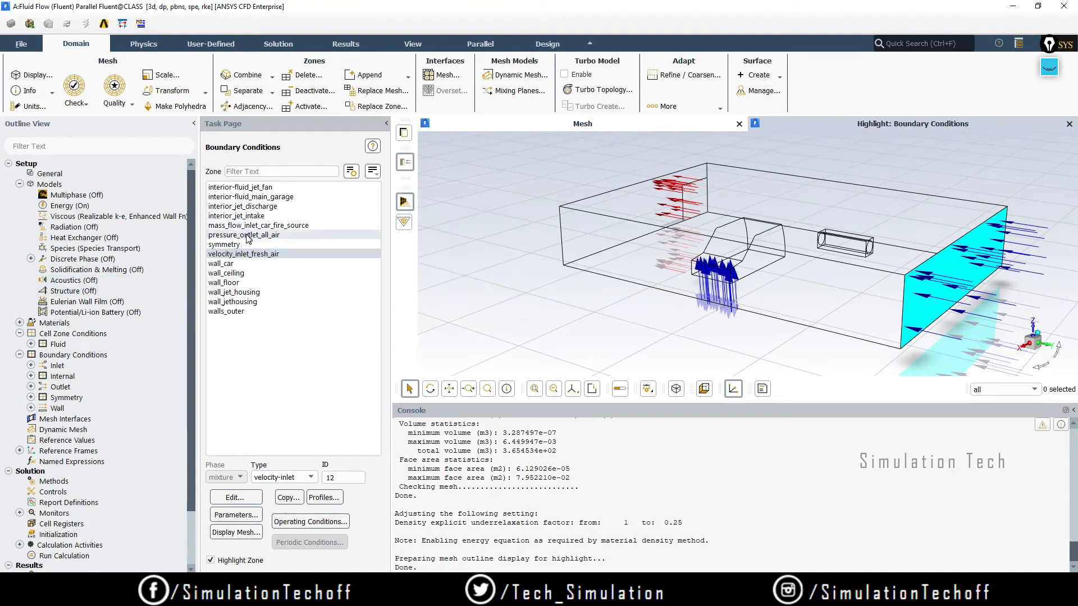
Highlight the pressure outlet, wall_jethousing, interior-fluid_jet_fan, symmetry and wall_car zones in turn to locate them on the model.
{"action": "left_click", "coordinate": [249, 236]}
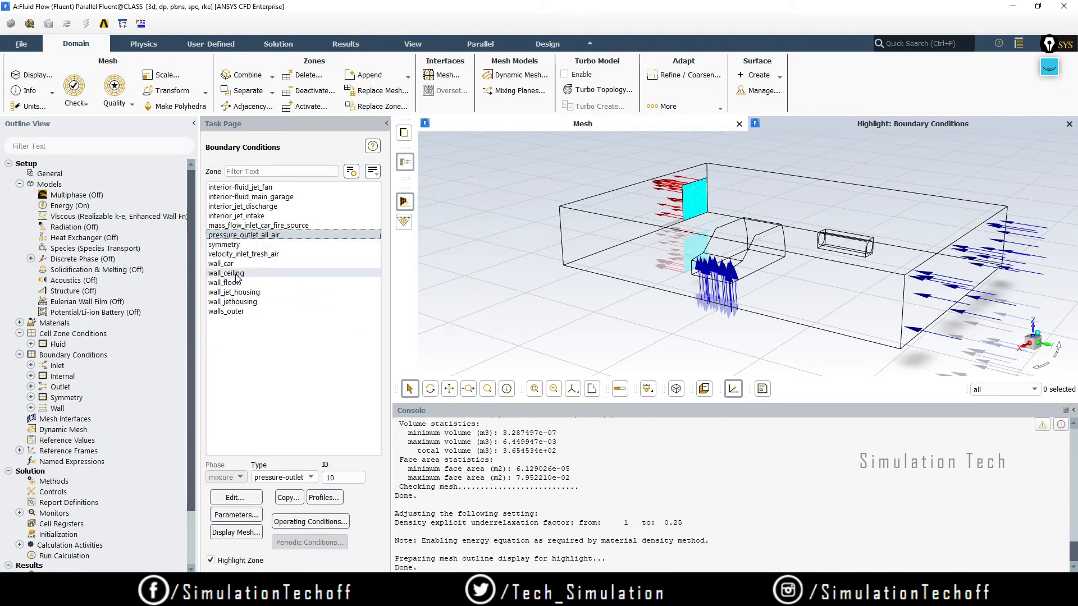
{"action": "left_click", "coordinate": [251, 303]}
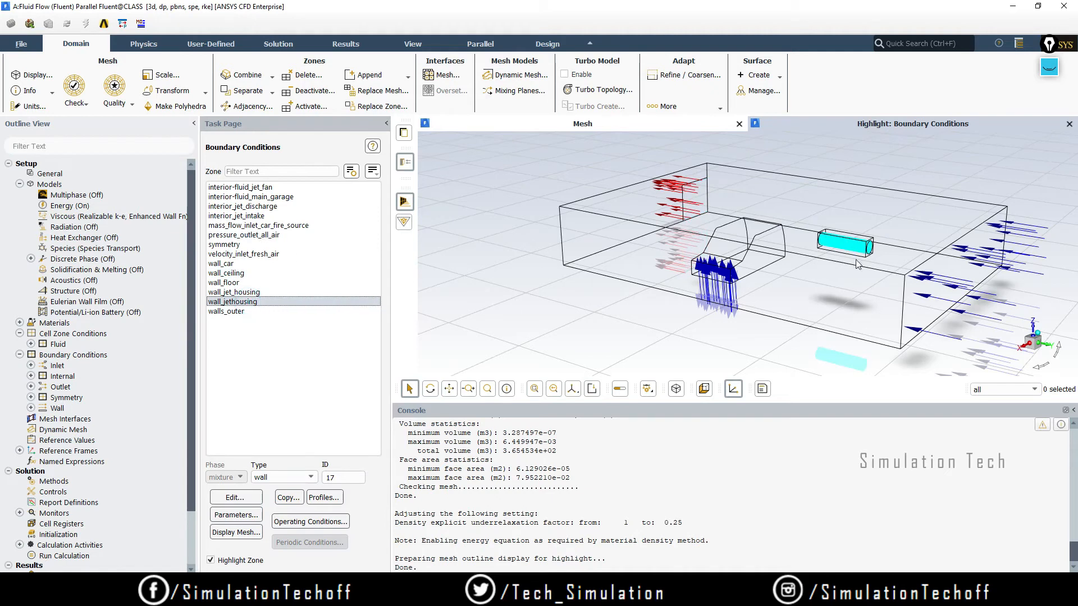
{"action": "left_click", "coordinate": [268, 190]}
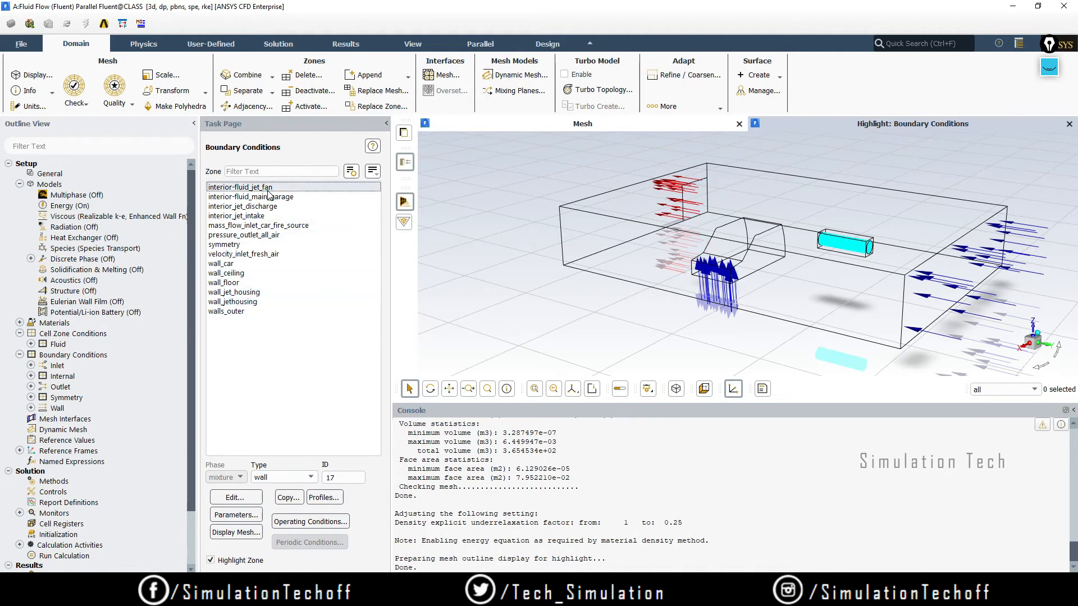
{"action": "left_click", "coordinate": [242, 246]}
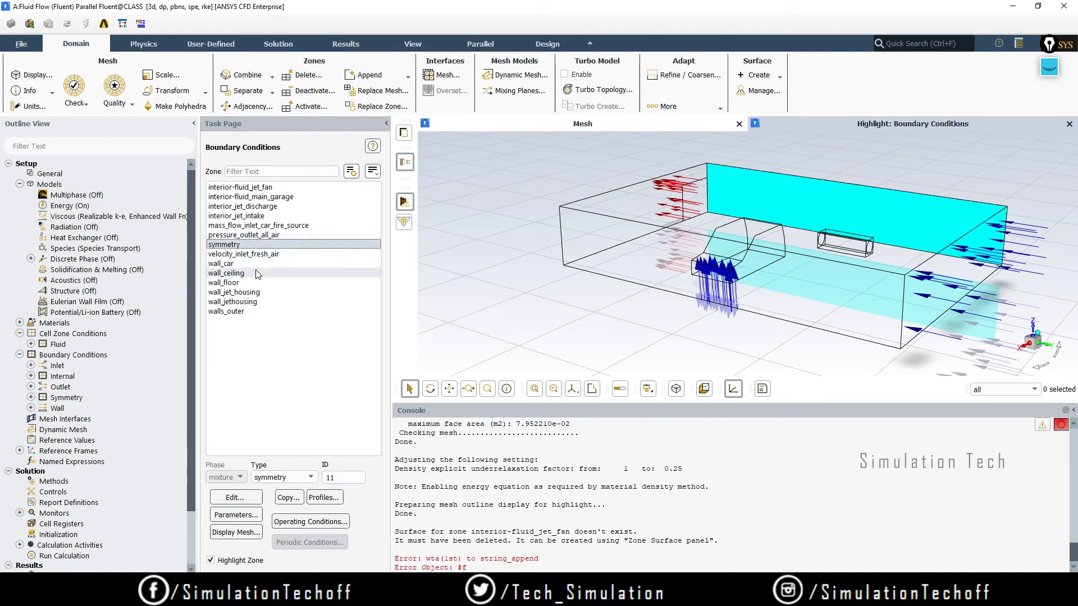
{"action": "left_click", "coordinate": [253, 264]}
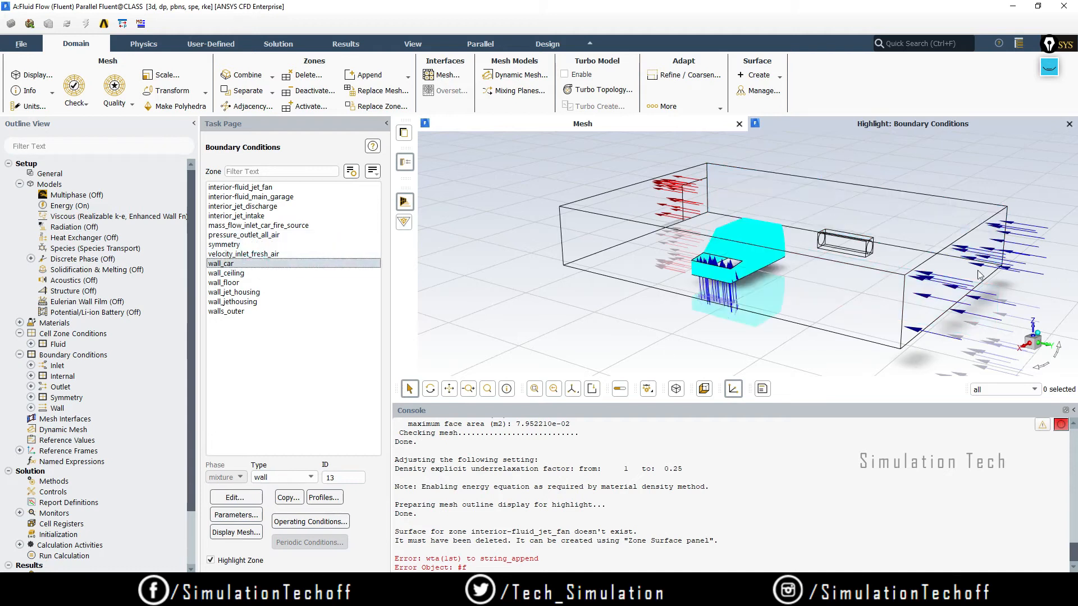
Edit velocity_inlet_fresh_air and set its velocity magnitude to 0.8 m/s and turbulent viscosity ratio to 5.
{"action": "left_click", "coordinate": [257, 255]}
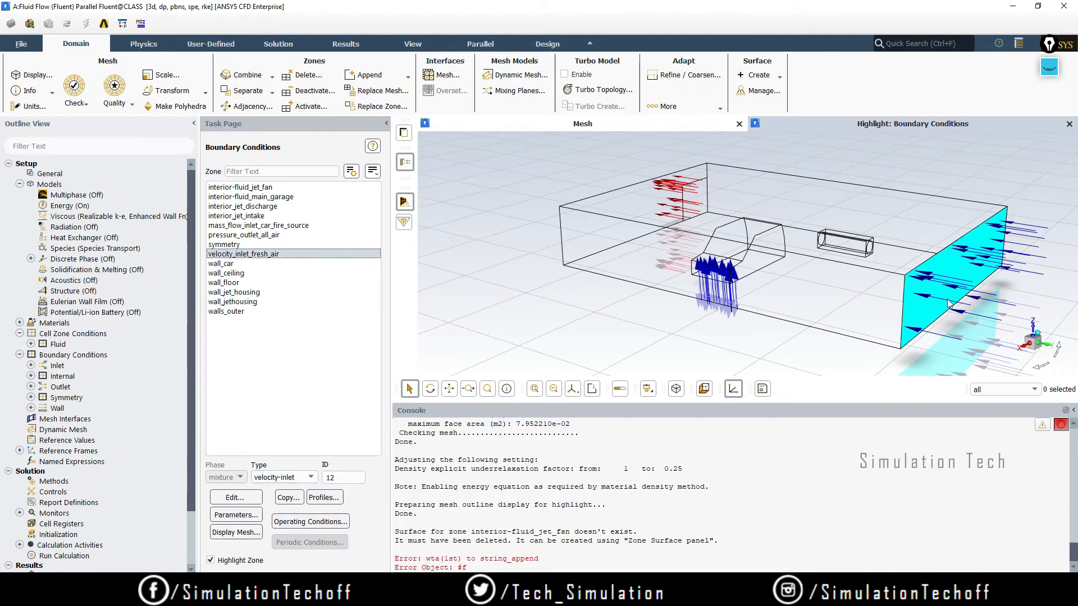
{"action": "left_click", "coordinate": [239, 500]}
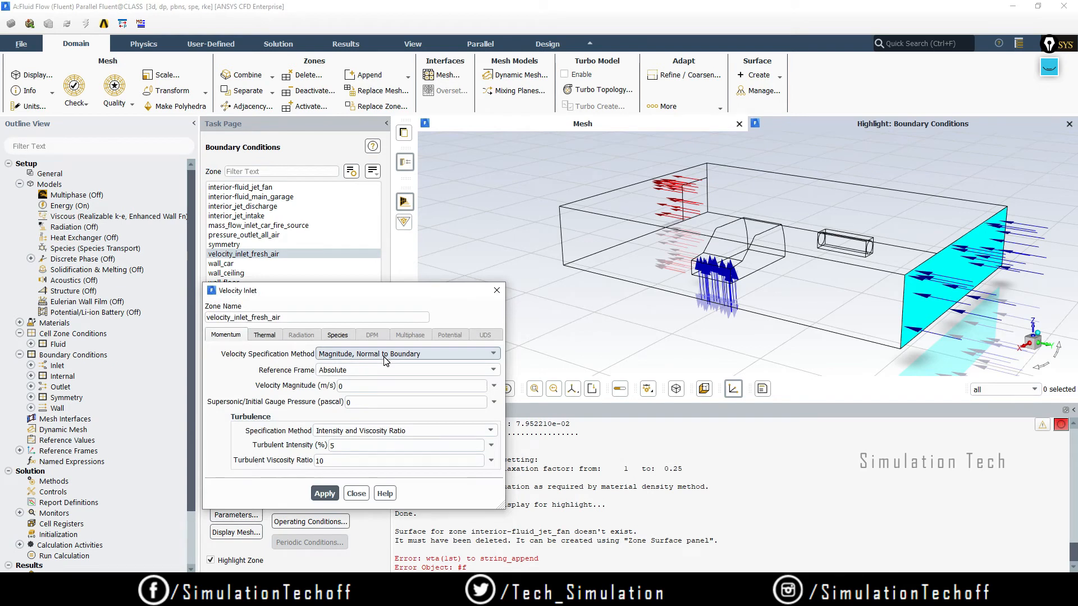
{"action": "left_click_drag", "start_coordinate": [317, 291], "coordinate": [383, 188]}
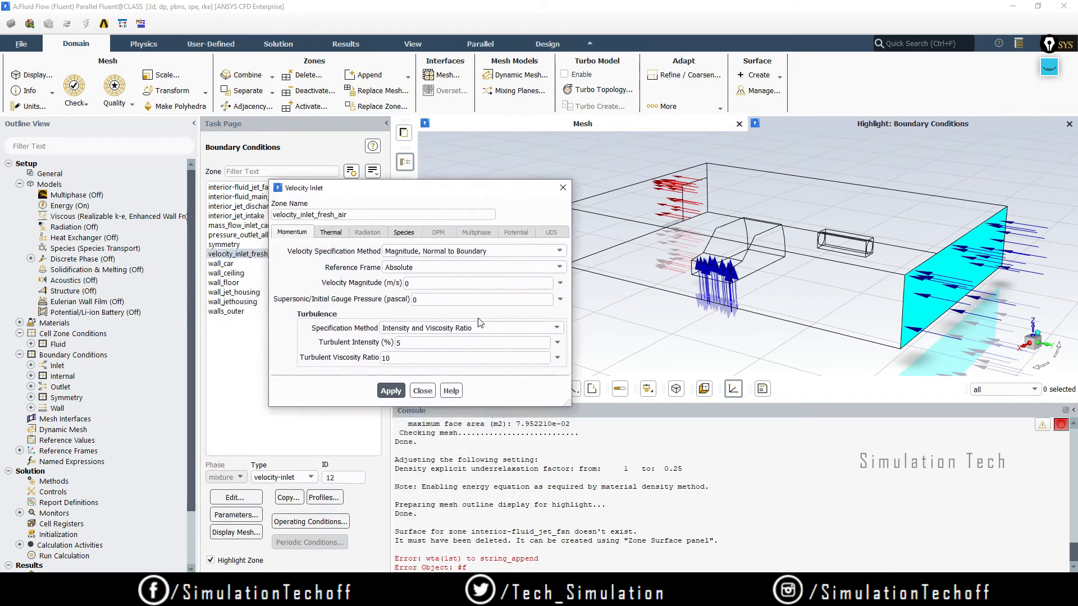
{"action": "left_click", "coordinate": [451, 286]}
{"action": "left_click", "coordinate": [395, 294]}
{"action": "left_click_drag", "start_coordinate": [429, 281], "coordinate": [360, 285]}
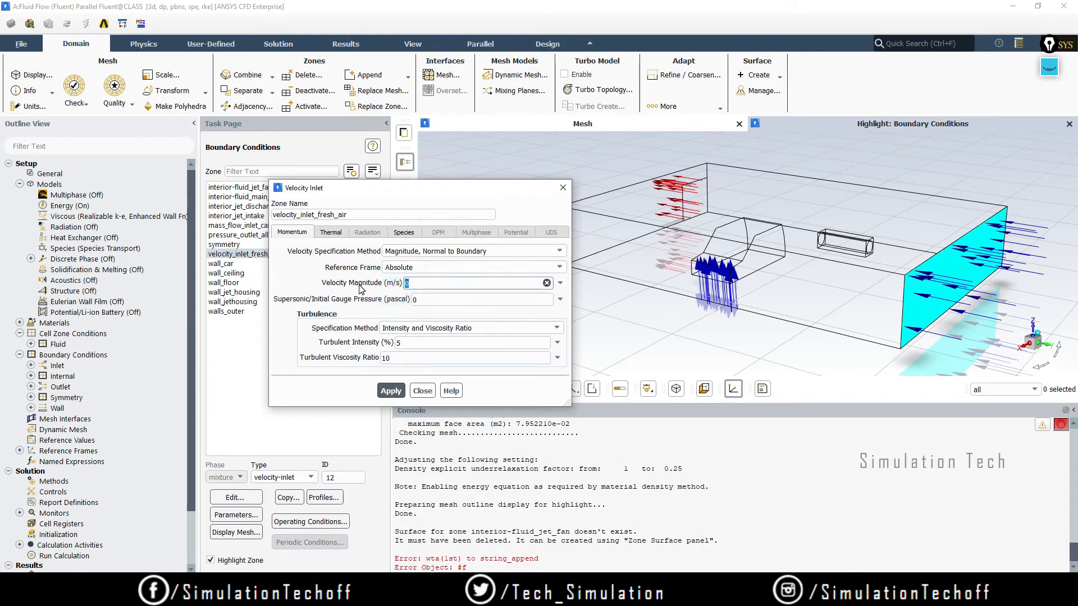
{"action": "type", "text": "0.8"}
{"action": "double_click", "coordinate": [387, 358]}
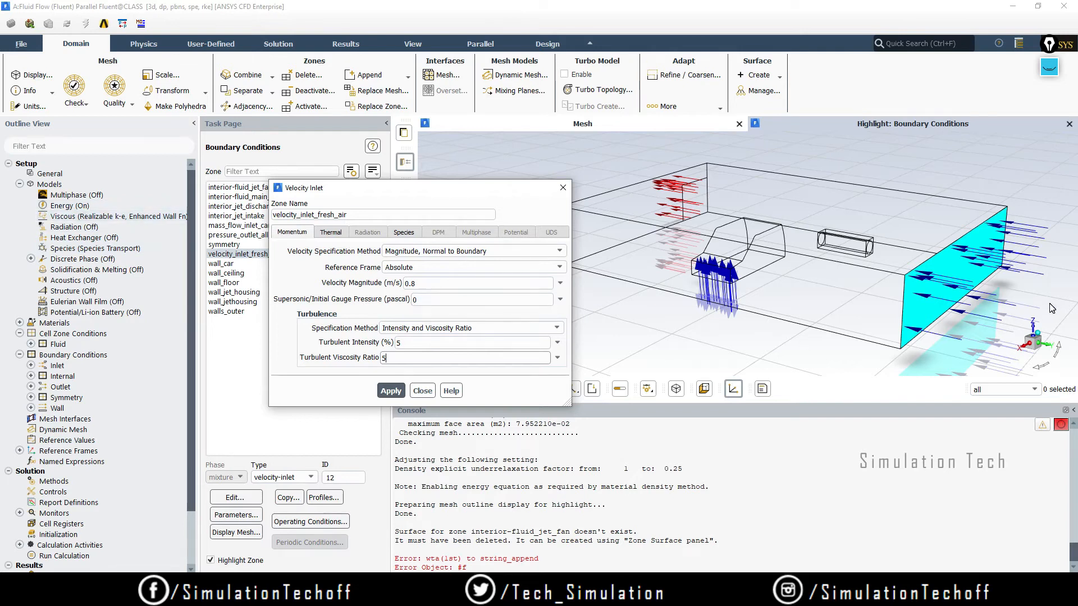
Set the fresh-air inlet's temperature to 293.15 K.
{"action": "left_click", "coordinate": [330, 233]}
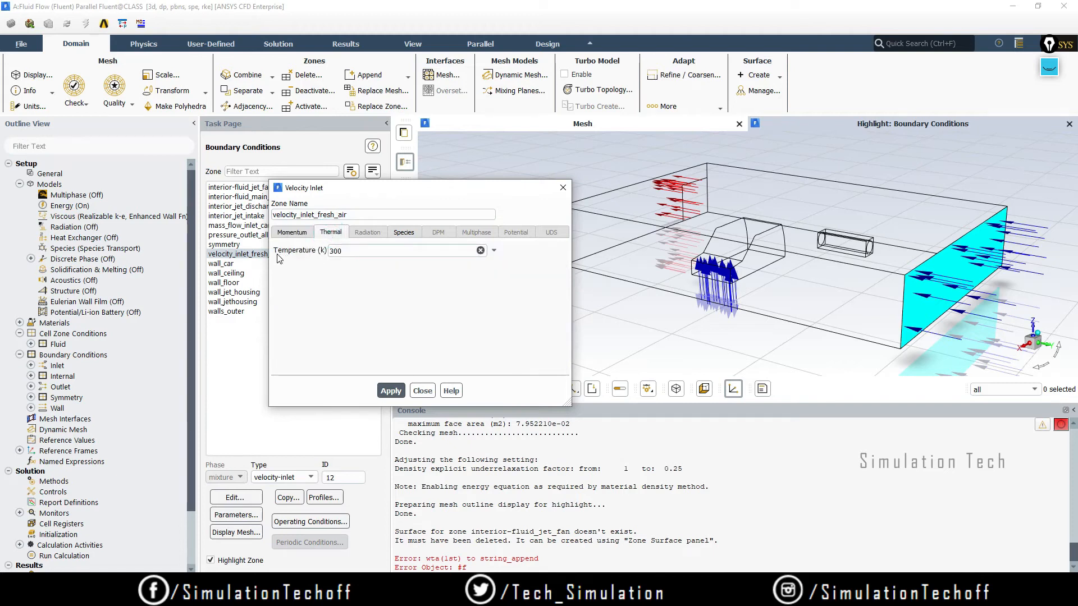
{"action": "double_click", "coordinate": [362, 251]}
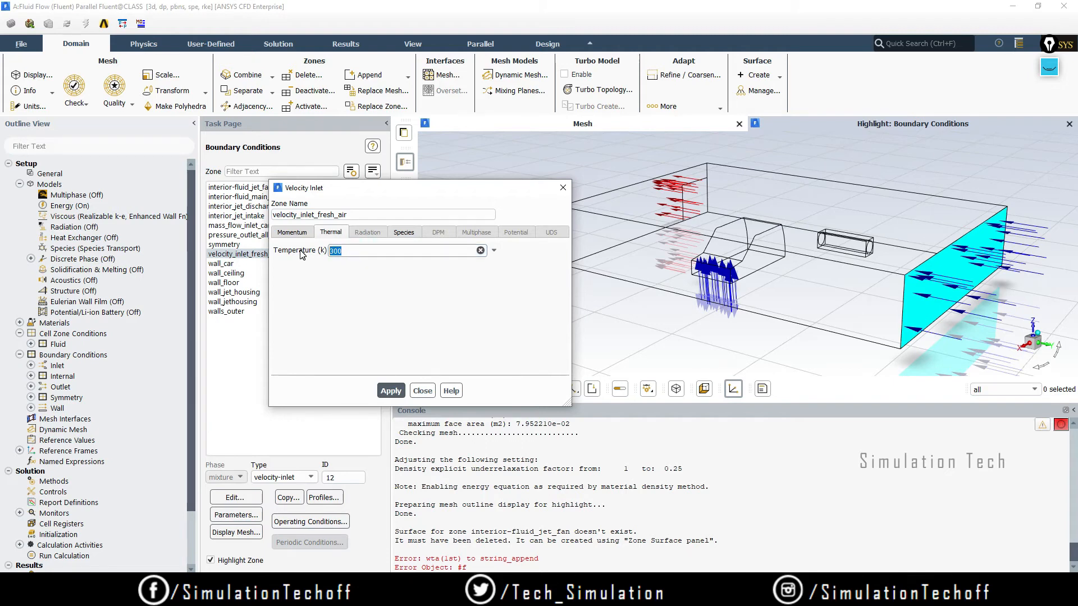
{"action": "type", "text": "293.15"}
Set the fresh-air inlet's o2 mass fraction to 0.23, apply the inlet settings and close them.
{"action": "left_click", "coordinate": [404, 233]}
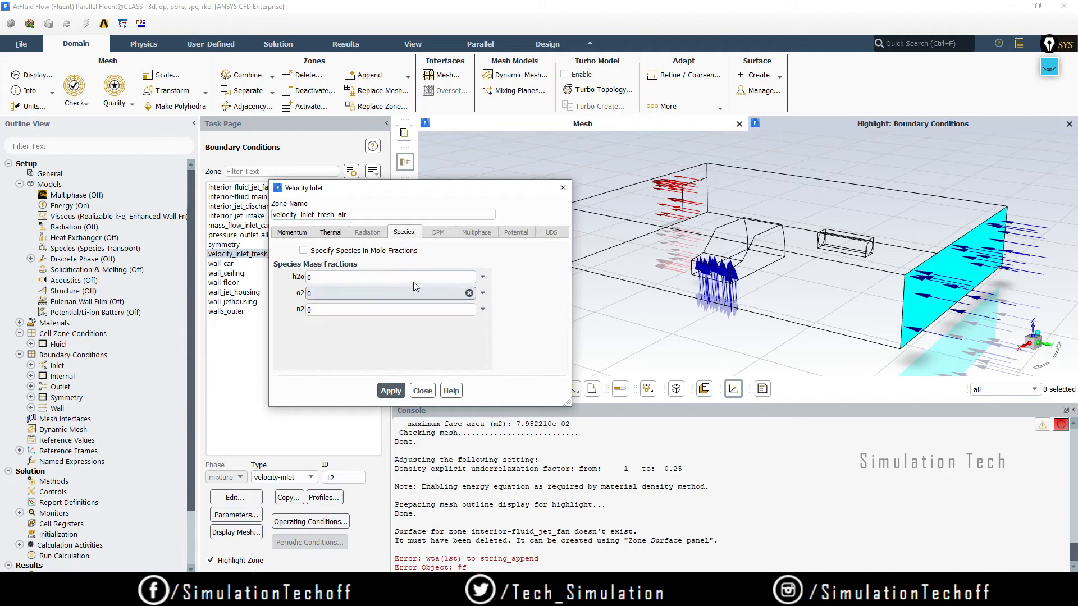
{"action": "left_click", "coordinate": [322, 295]}
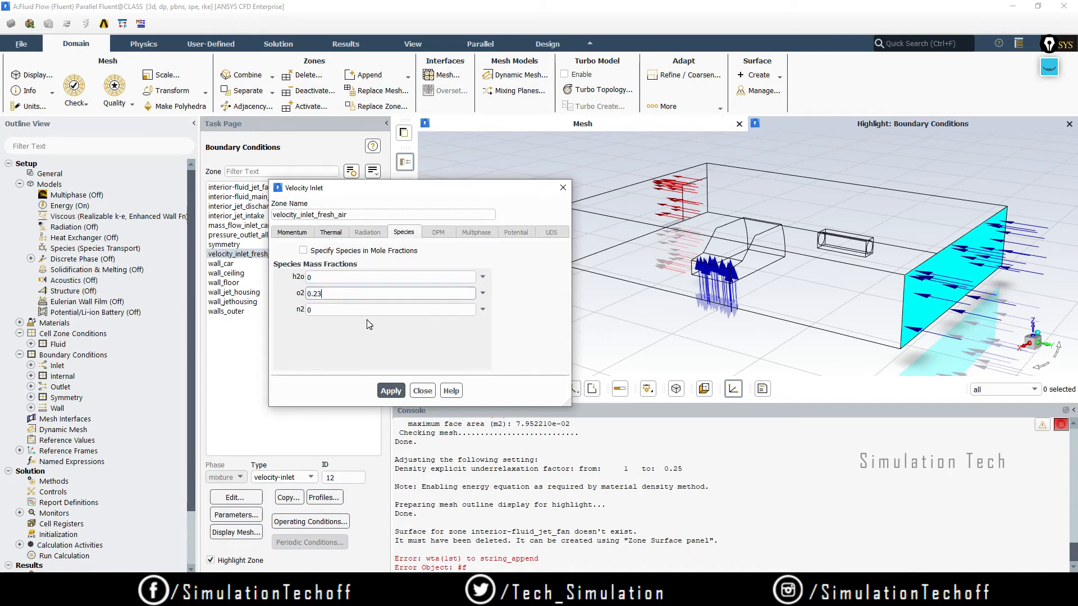
{"action": "left_click", "coordinate": [390, 391]}
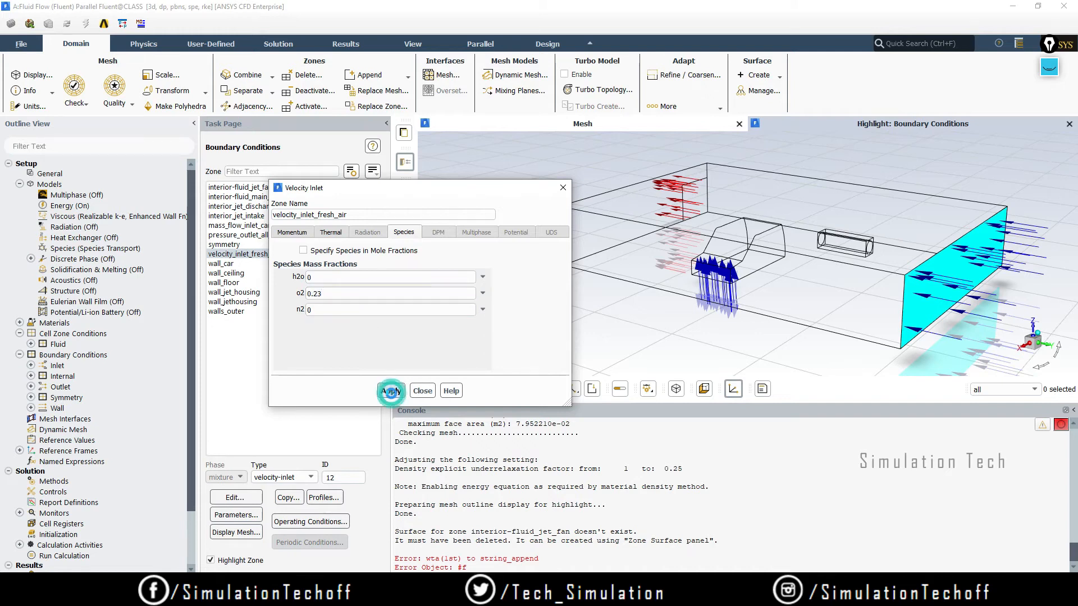
{"action": "left_click", "coordinate": [422, 391]}
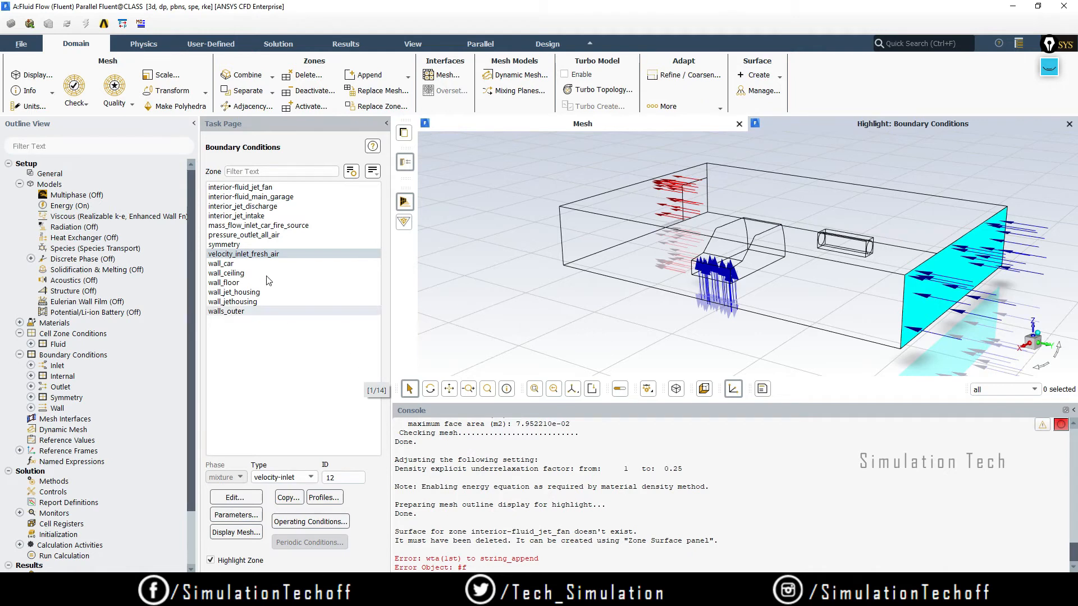
Edit pressure_outlet_all_air and set its backflow turbulent viscosity ratio to 5.
{"action": "left_click", "coordinate": [281, 235]}
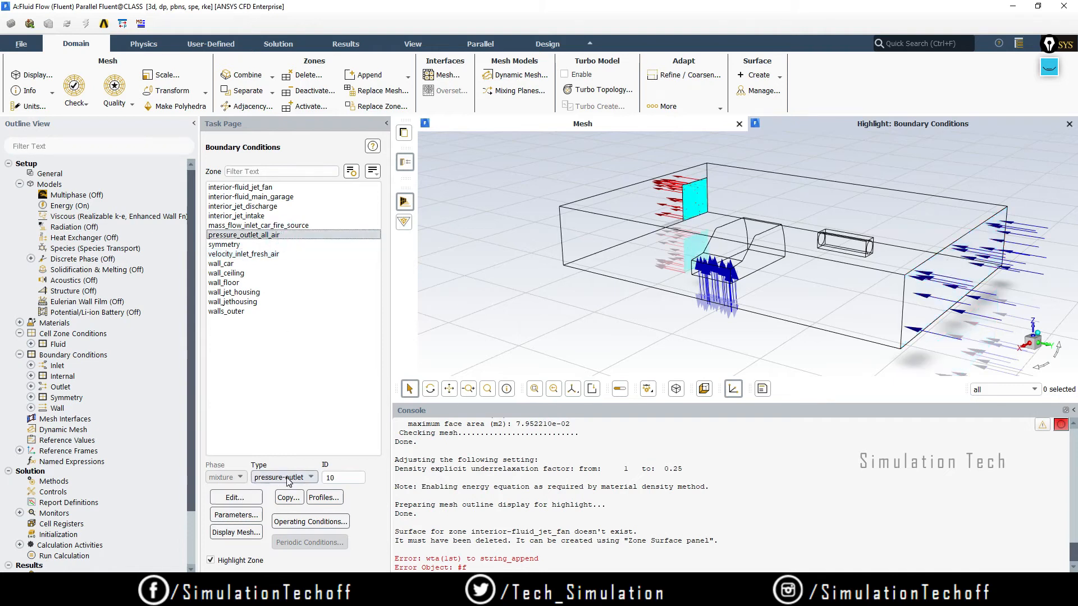
{"action": "left_click", "coordinate": [237, 498]}
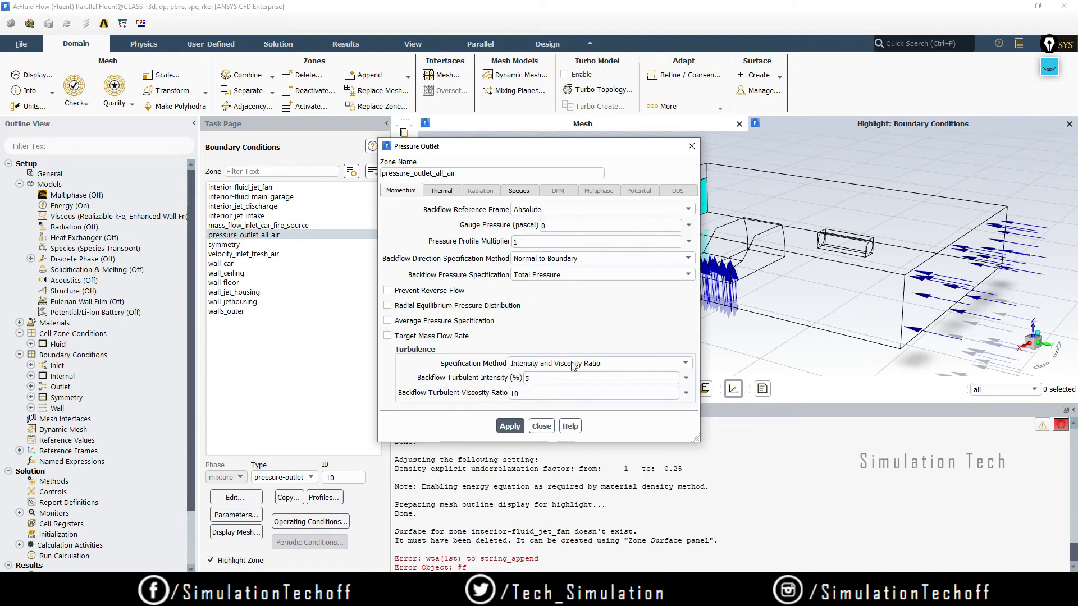
{"action": "double_click", "coordinate": [543, 394]}
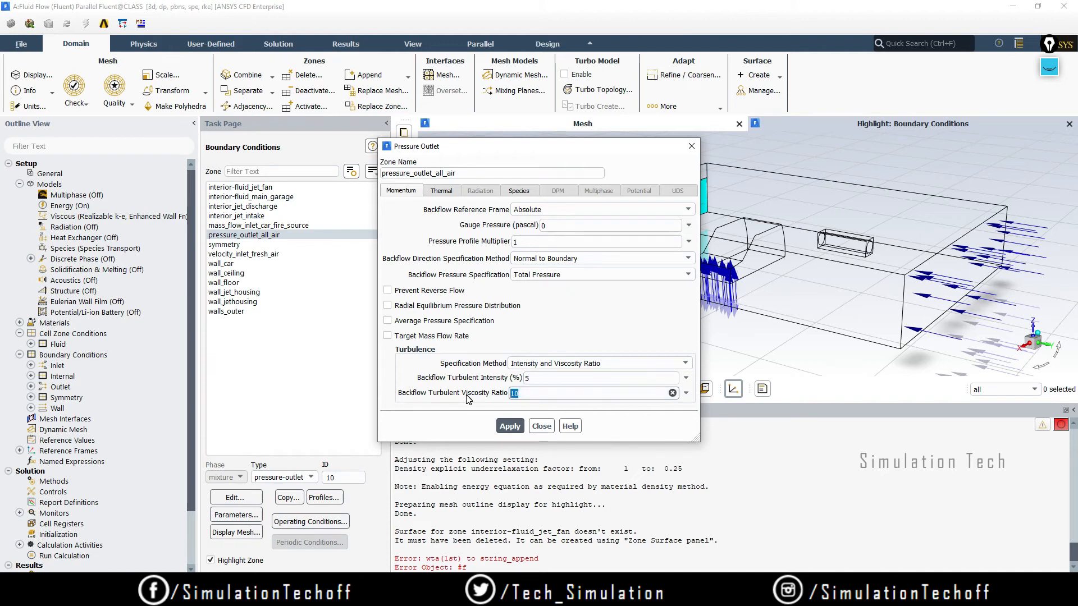
{"action": "type", "text": "5"}
{"action": "left_click", "coordinate": [600, 308]}
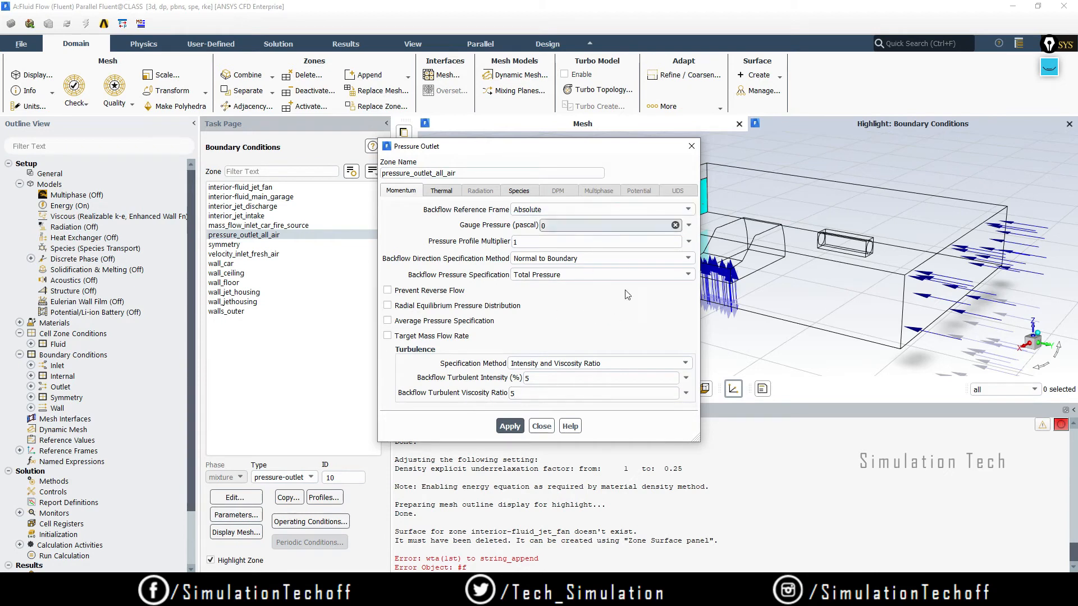
Set the pressure outlet's backflow total temperature to 293.15 K.
{"action": "left_click", "coordinate": [441, 191]}
{"action": "double_click", "coordinate": [522, 209]}
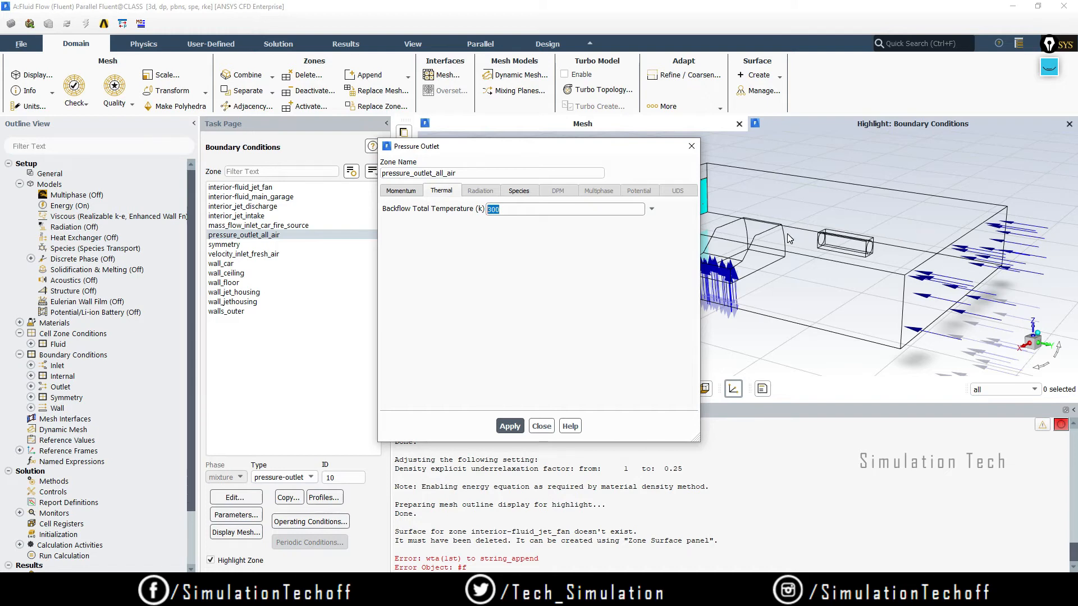
{"action": "type", "text": "293.15"}
Set the pressure outlet's backflow o2 mass fraction to 0.23, apply the outlet settings and close them.
{"action": "left_click", "coordinate": [520, 192]}
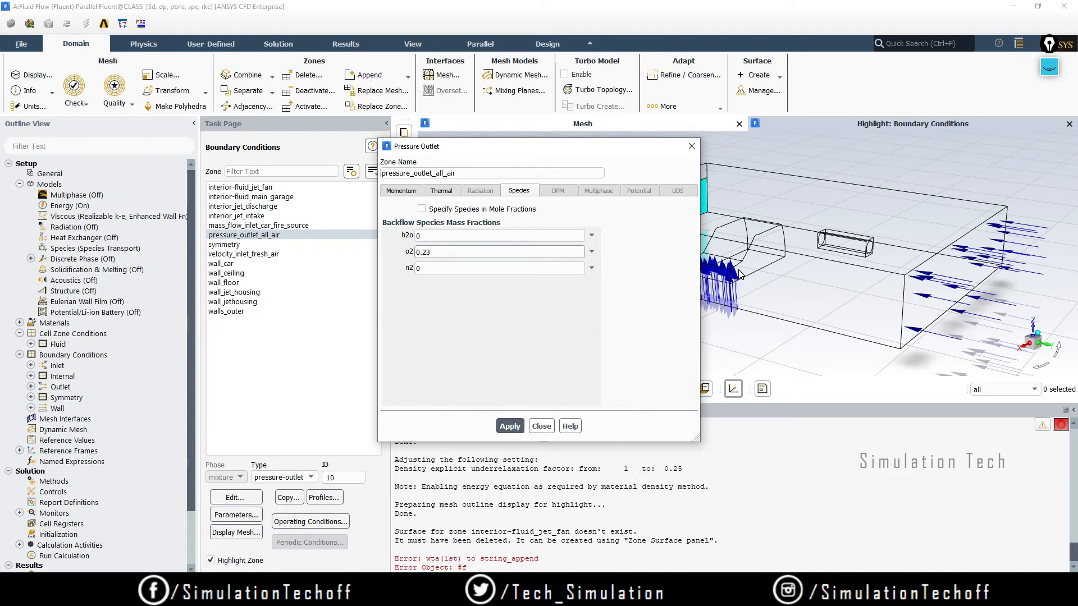
{"action": "left_click", "coordinate": [511, 426]}
{"action": "left_click", "coordinate": [542, 426]}
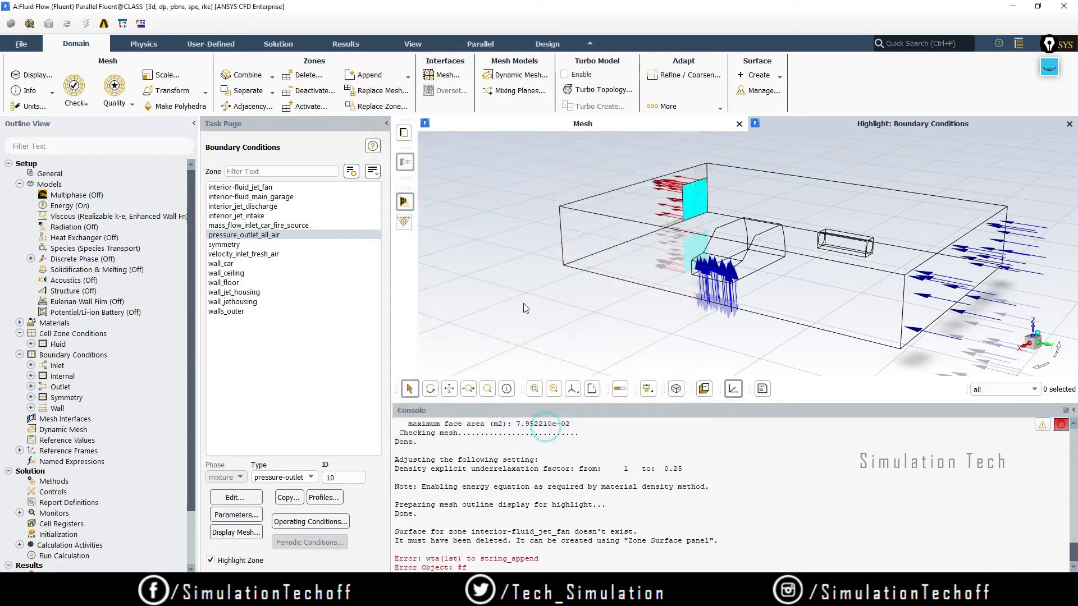
{"action": "left_click_drag", "start_coordinate": [655, 255], "coordinate": [651, 306]}
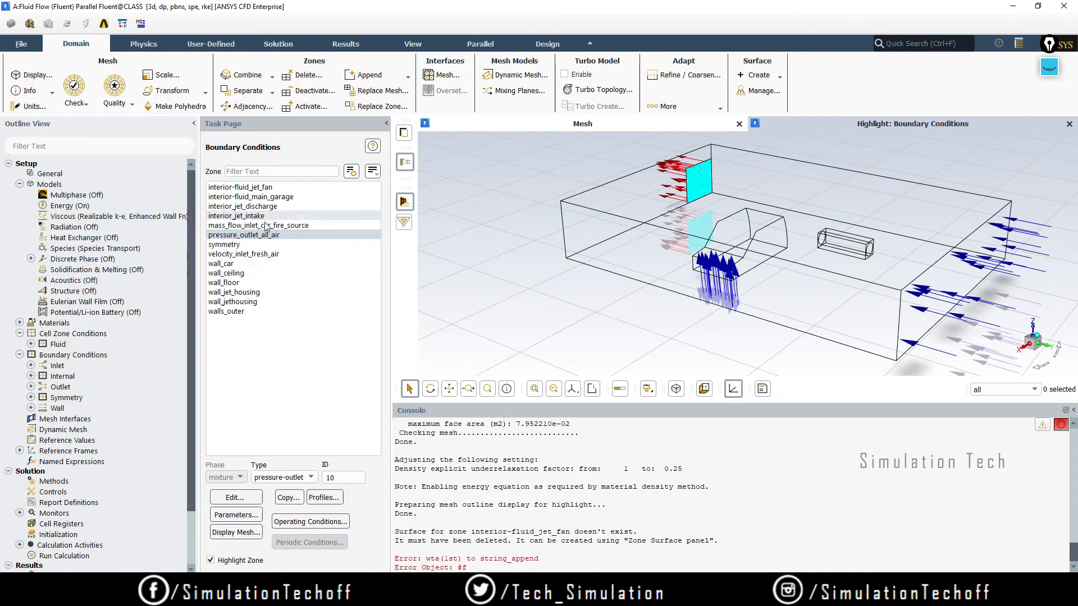
Edit mass_flow_inlet_car_fire_source and set its mass flow rate to 0.1 kg/s.
{"action": "left_click", "coordinate": [227, 226]}
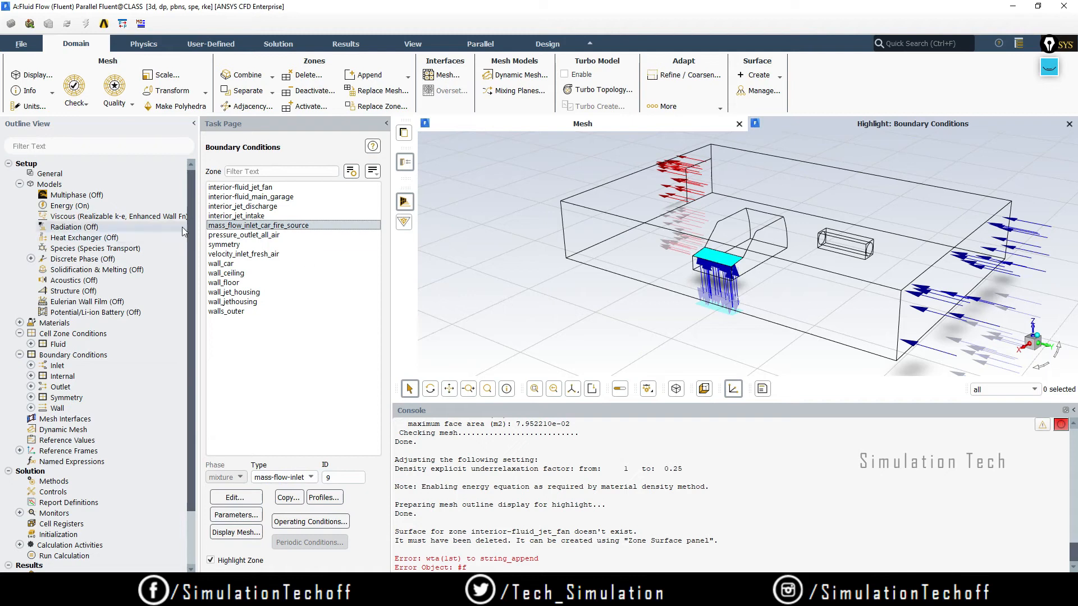
{"action": "left_click", "coordinate": [240, 499]}
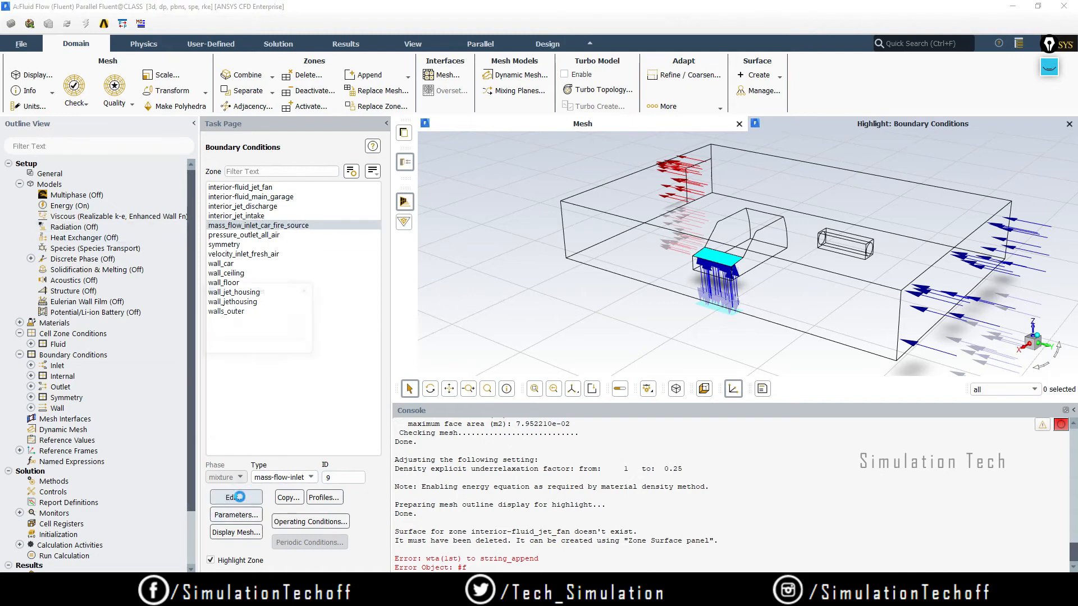
{"action": "left_click_drag", "start_coordinate": [544, 148], "coordinate": [552, 132]}
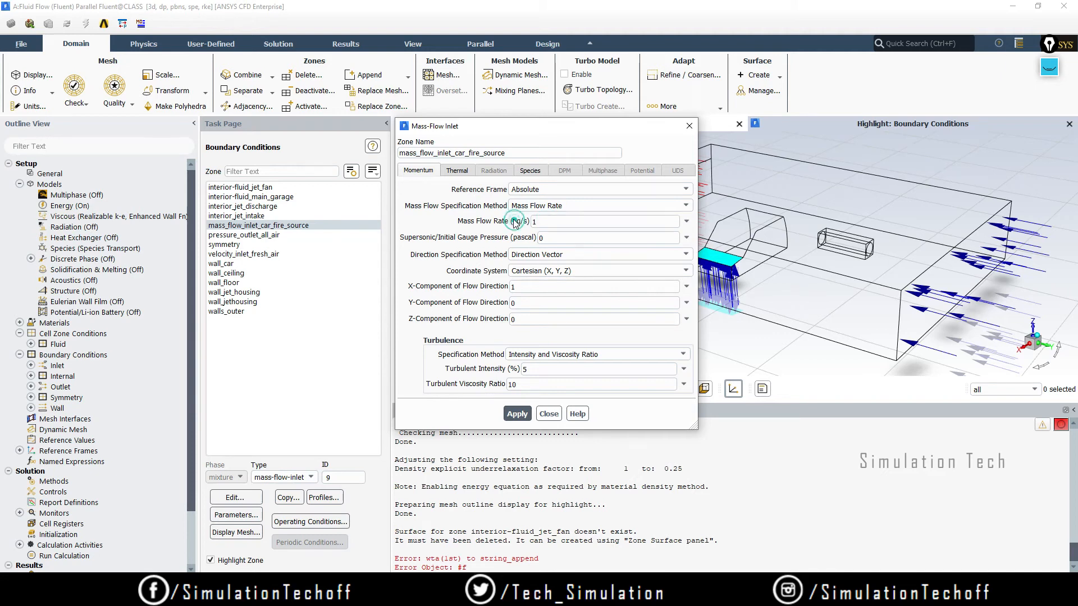
{"action": "left_click", "coordinate": [568, 220]}
{"action": "key", "text": "BackSpace"}
{"action": "type", "text": "0."}
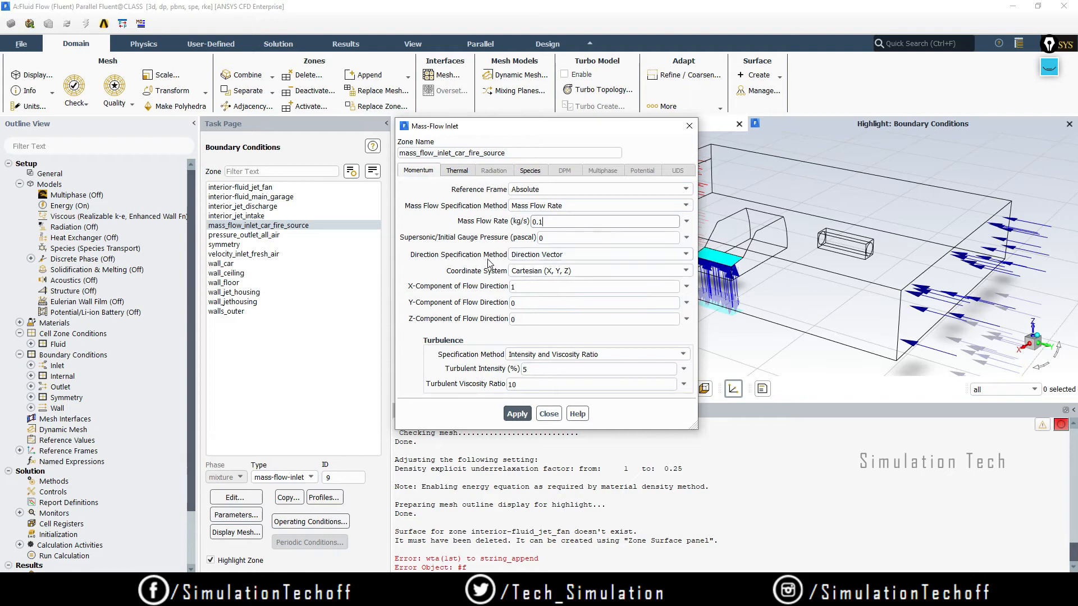
Make the fire source's flow direction normal to the boundary and set its turbulent intensity to 10%.
{"action": "left_click", "coordinate": [584, 254]}
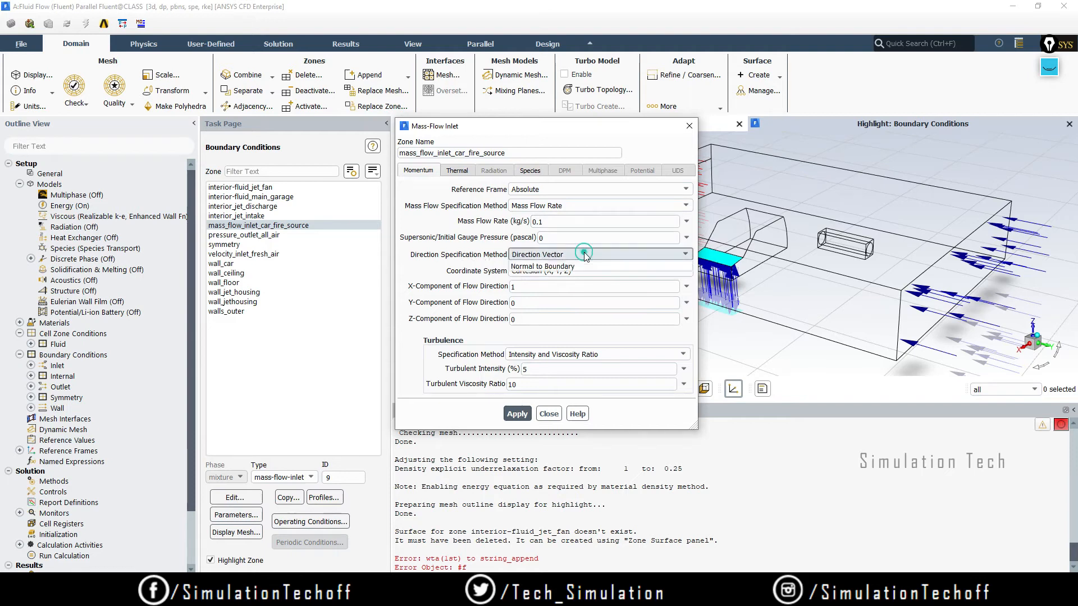
{"action": "left_click", "coordinate": [572, 276]}
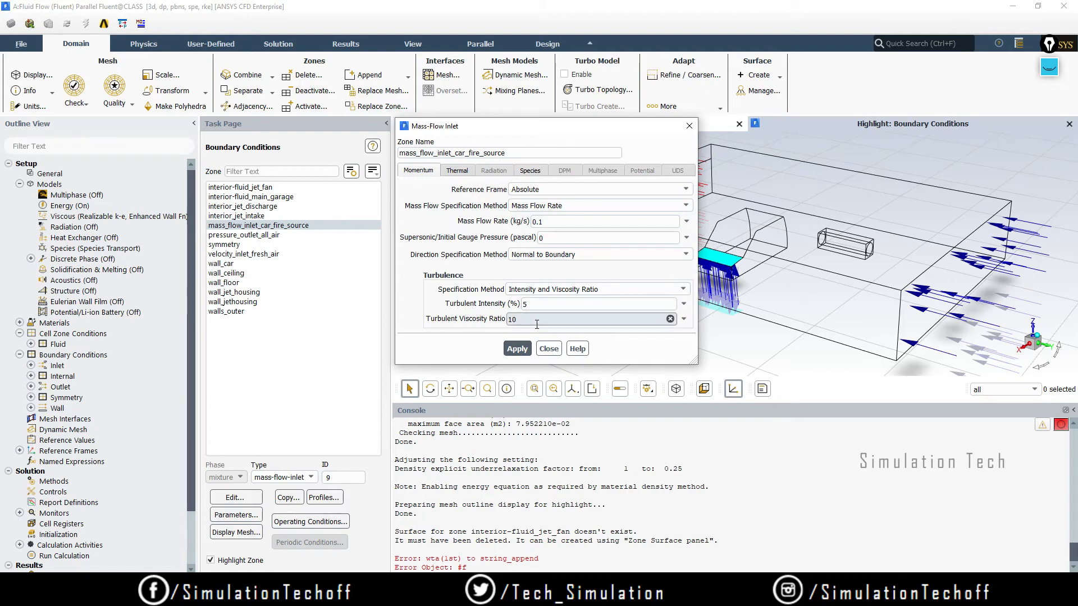
{"action": "double_click", "coordinate": [559, 303]}
{"action": "type", "text": "10"}
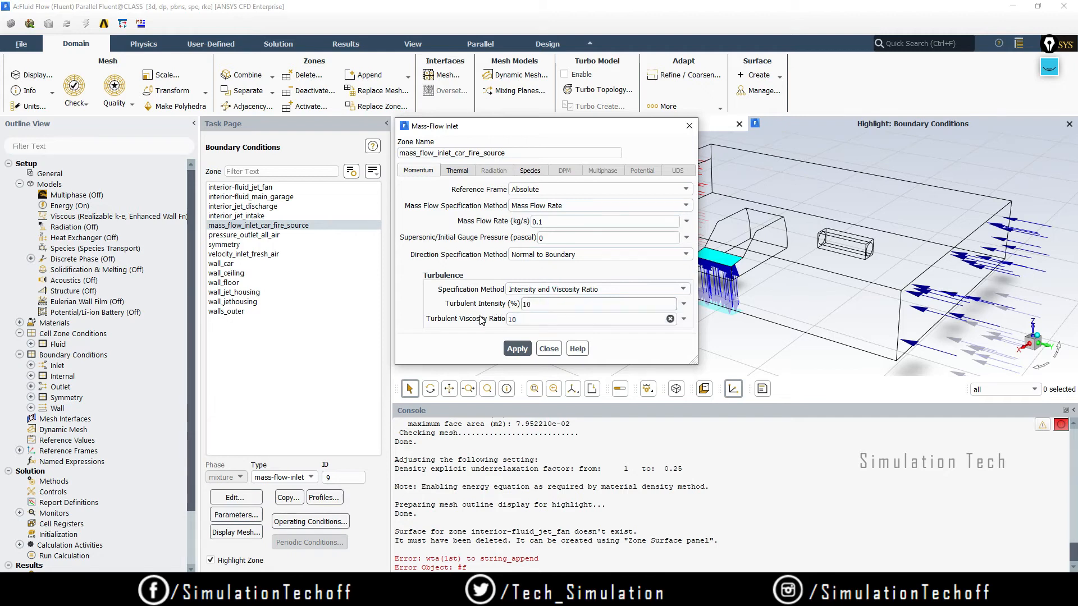
Set the fire source's total temperature to 120 K in its thermal settings.
{"action": "left_click", "coordinate": [457, 171]}
{"action": "left_click_drag", "start_coordinate": [501, 127], "coordinate": [288, 151]}
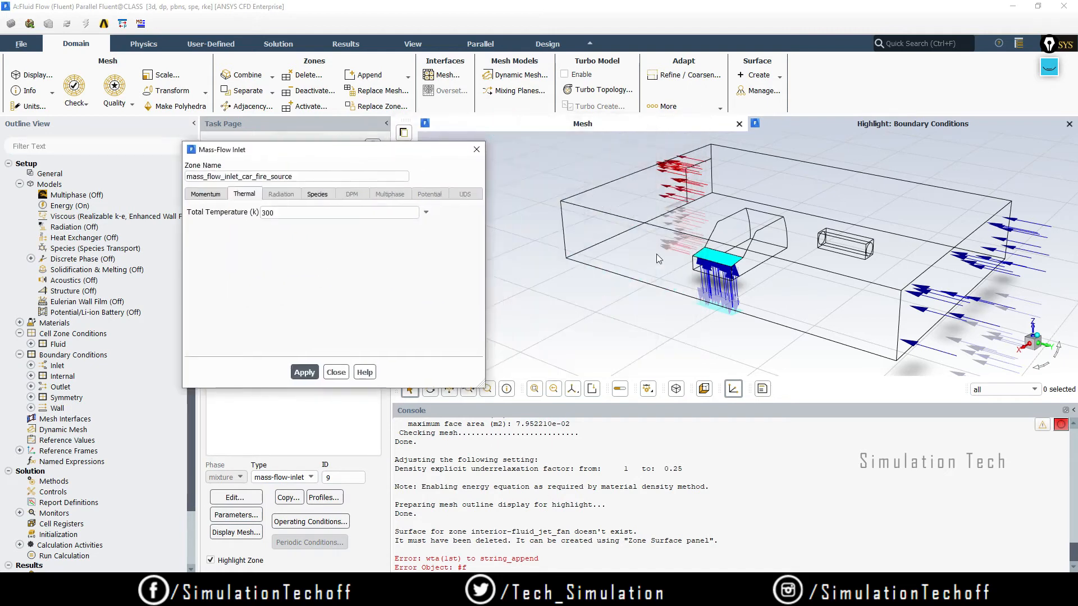
{"action": "double_click", "coordinate": [308, 213]}
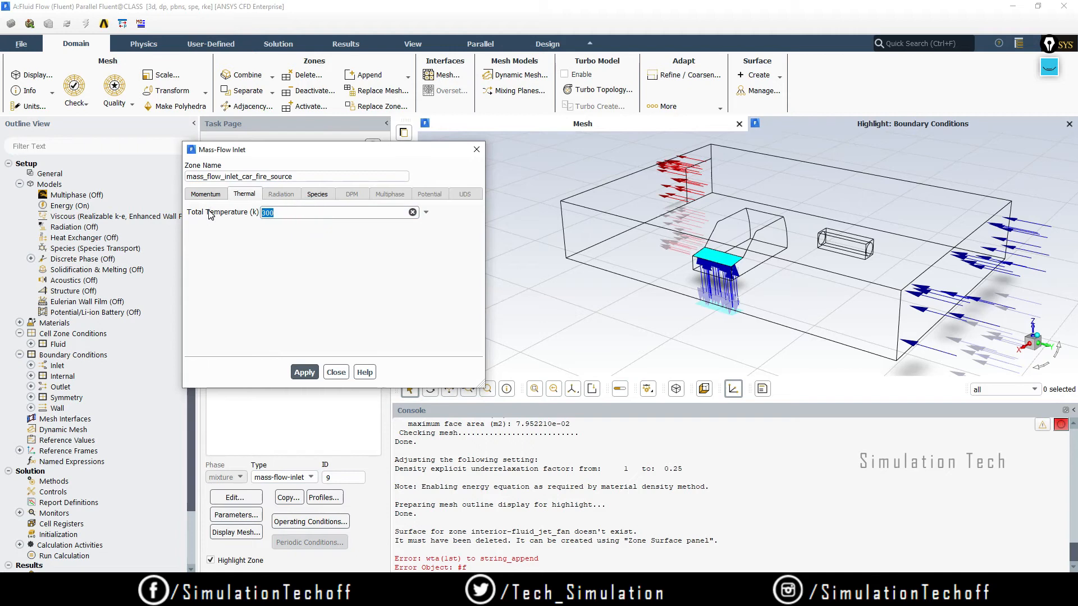
{"action": "type", "text": "120"}
Set the fire source's species mass fractions to 0.65 h2o and 0.35 n2, apply the inlet settings and close them.
{"action": "left_click", "coordinate": [320, 195]}
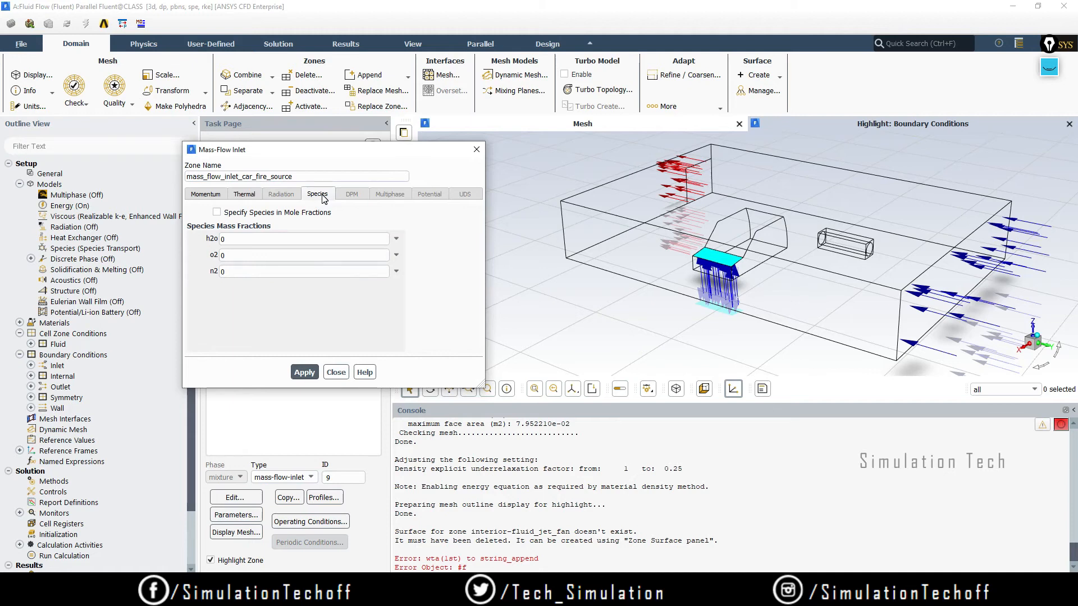
{"action": "double_click", "coordinate": [253, 240]}
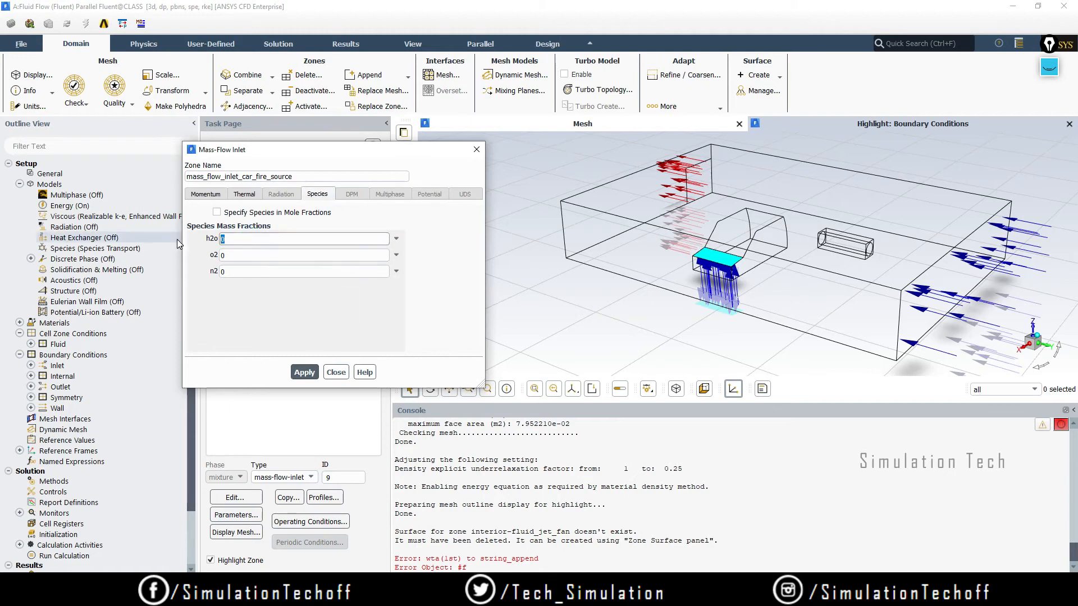
{"action": "type", "text": "0.65"}
{"action": "left_click", "coordinate": [240, 272]}
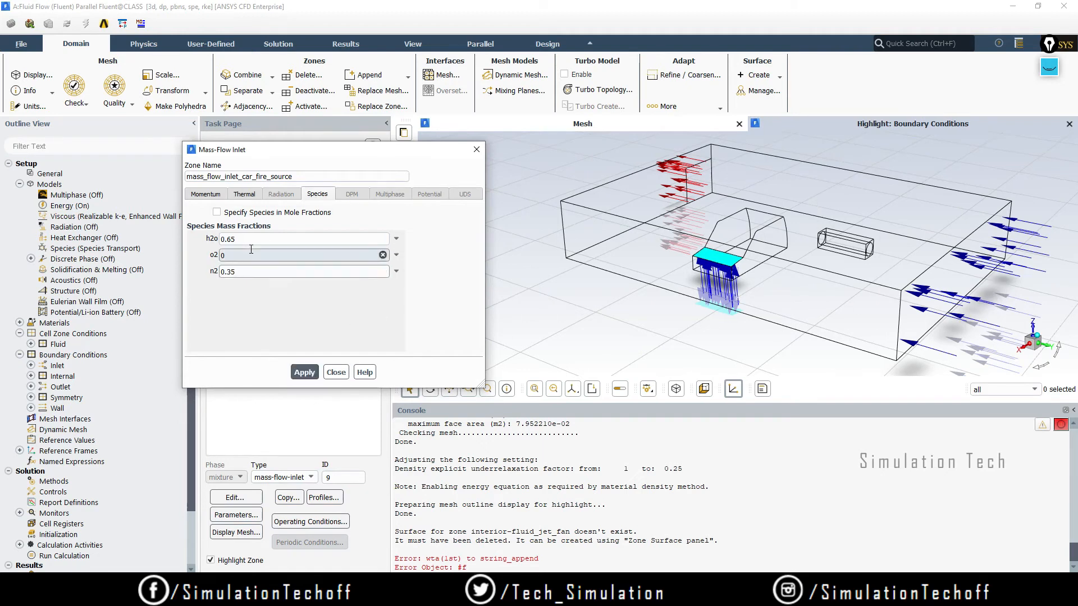
{"action": "left_click", "coordinate": [305, 376]}
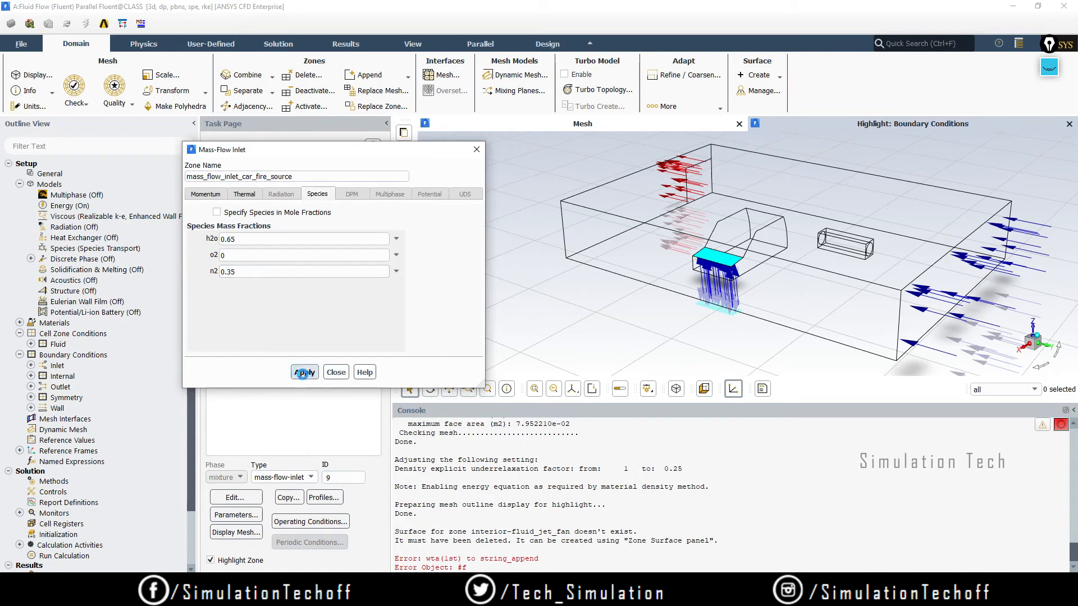
{"action": "left_click", "coordinate": [334, 374]}
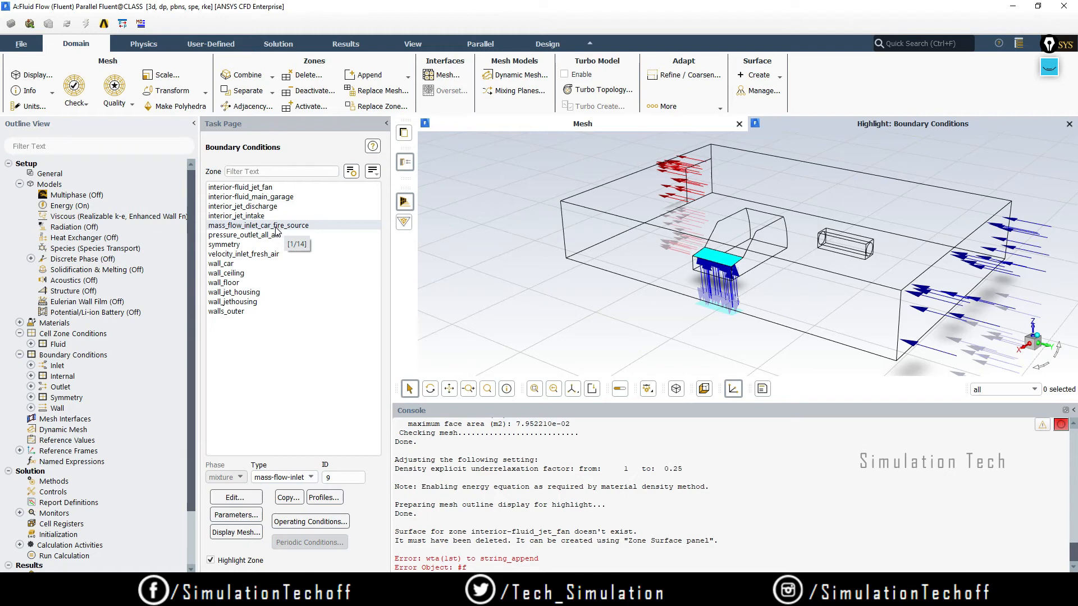
Edit the walls_outer boundary and set its thermal condition to Temperature.
{"action": "left_click", "coordinate": [228, 245]}
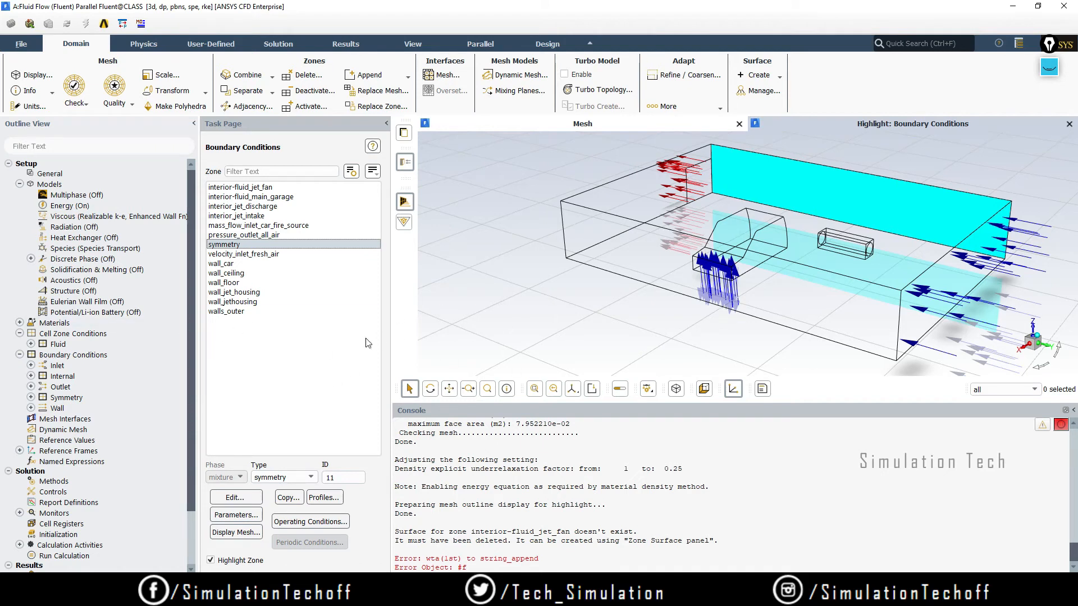
{"action": "left_click", "coordinate": [241, 312]}
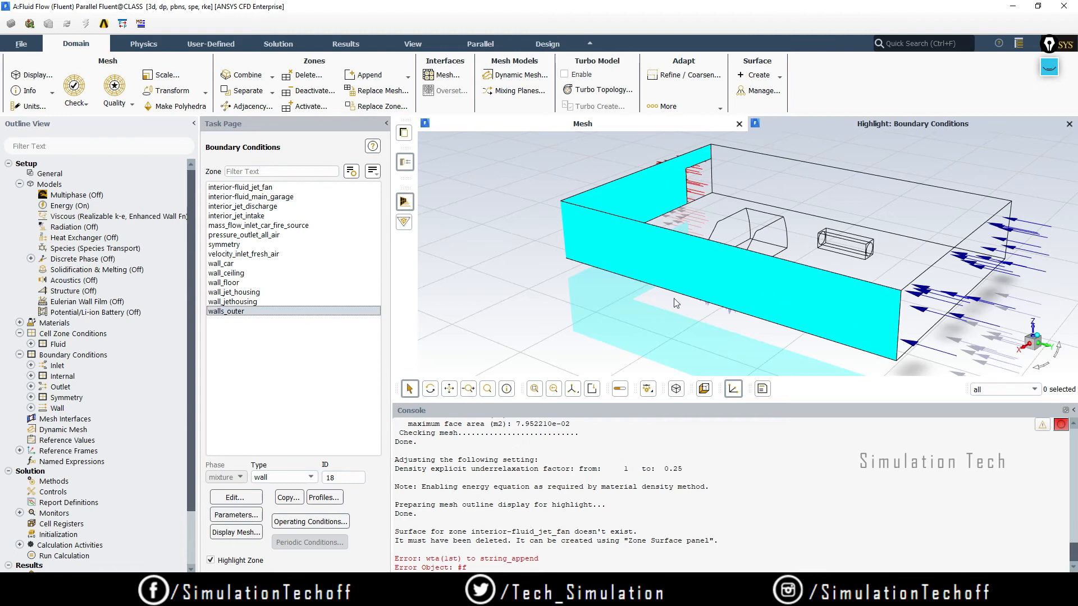
{"action": "mouse_move", "coordinate": [674, 299]}
{"action": "left_mouse_down"}
{"action": "mouse_move", "coordinate": [743, 288]}
{"action": "mouse_move", "coordinate": [648, 301]}
{"action": "mouse_move", "coordinate": [663, 301]}
{"action": "left_mouse_up"}
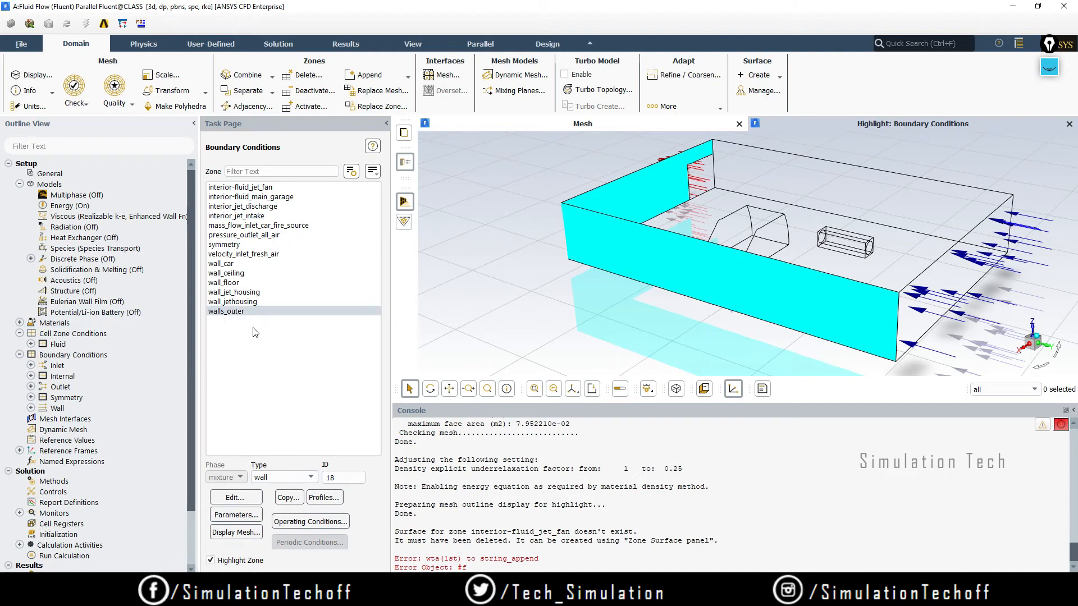
{"action": "left_click", "coordinate": [242, 498]}
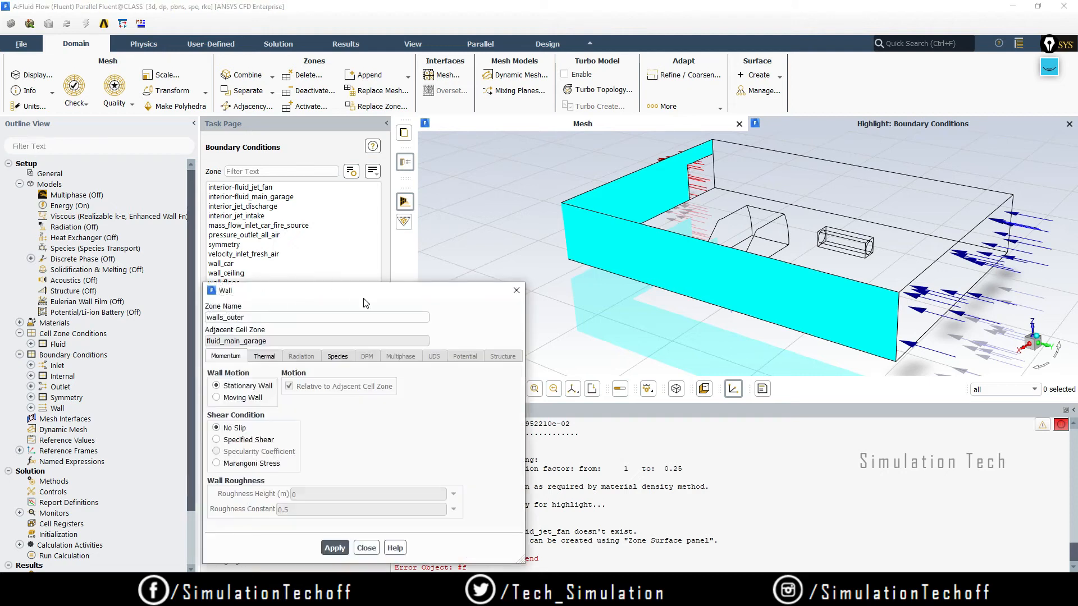
{"action": "left_click_drag", "start_coordinate": [373, 291], "coordinate": [422, 141]}
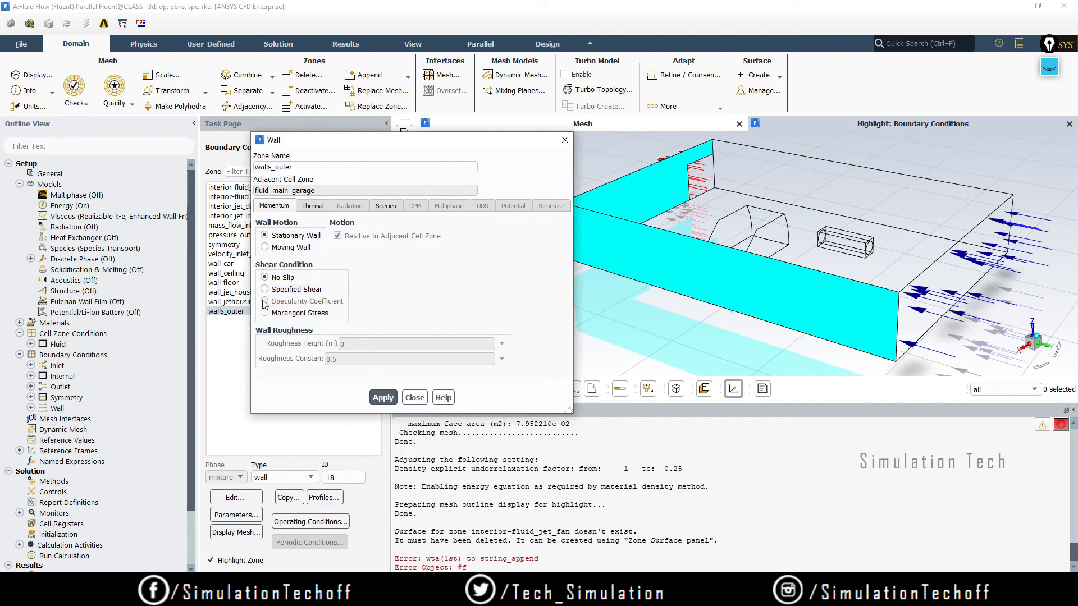
{"action": "left_click", "coordinate": [312, 207]}
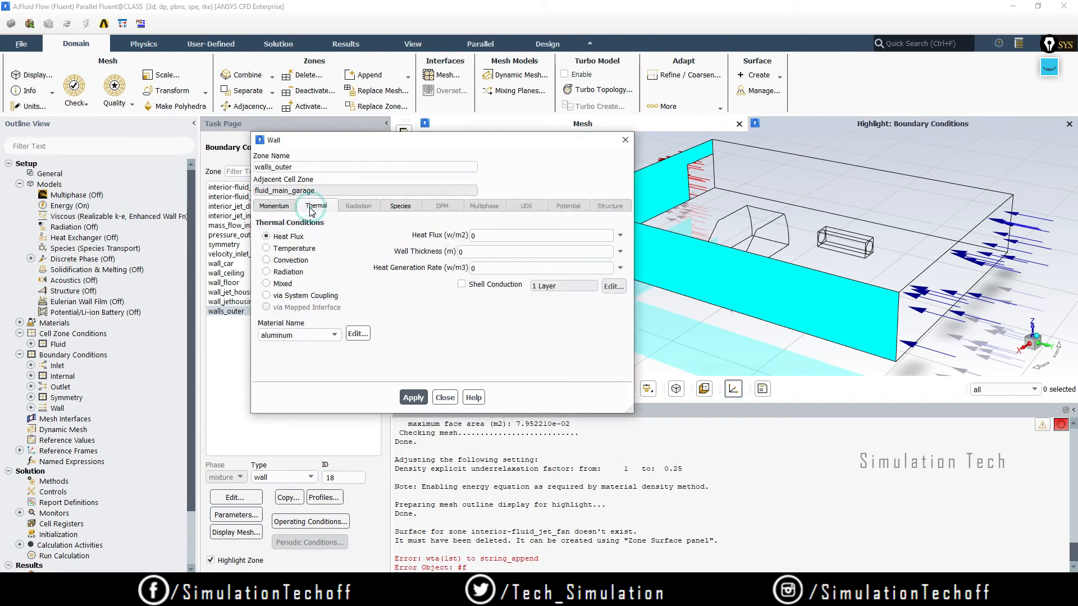
{"action": "left_click", "coordinate": [292, 248]}
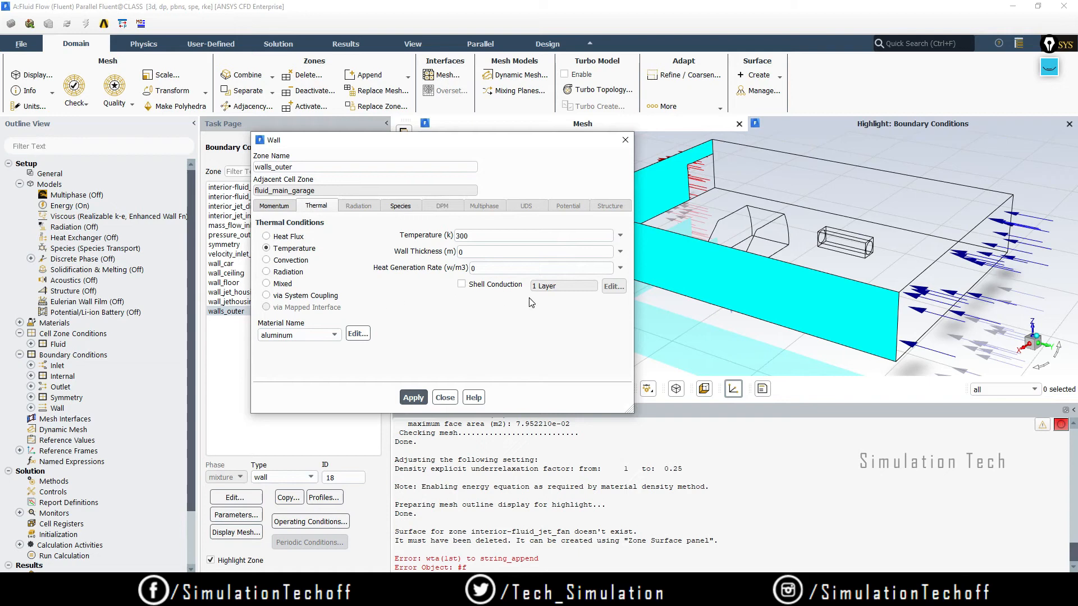
Enable shell conduction on walls_outer with one 0.15 m thick concrete layer, apply the wall settings and close them.
{"action": "left_click", "coordinate": [461, 285]}
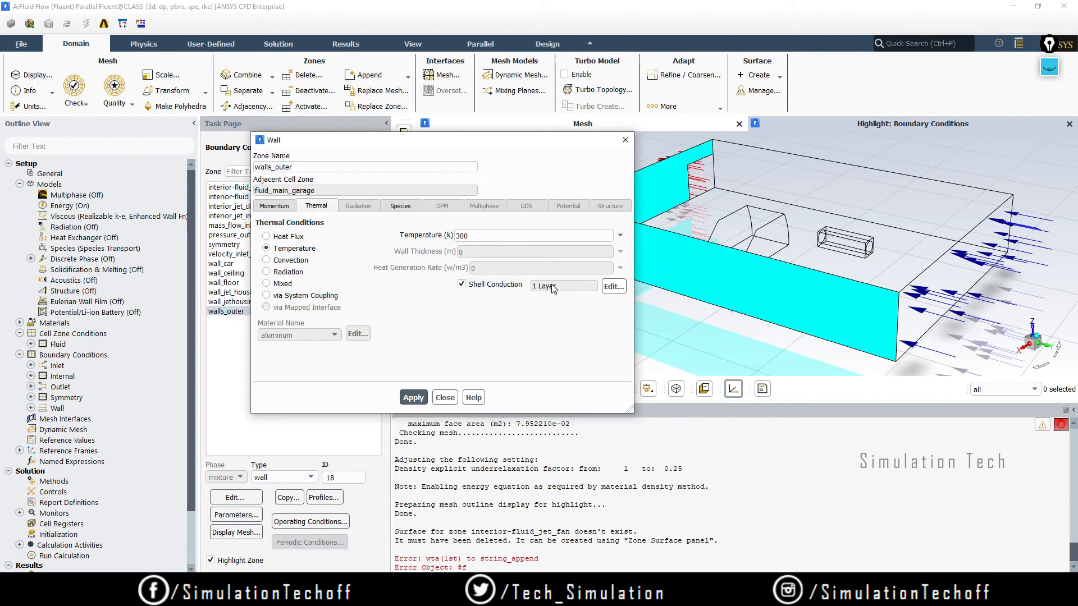
{"action": "left_click", "coordinate": [614, 286]}
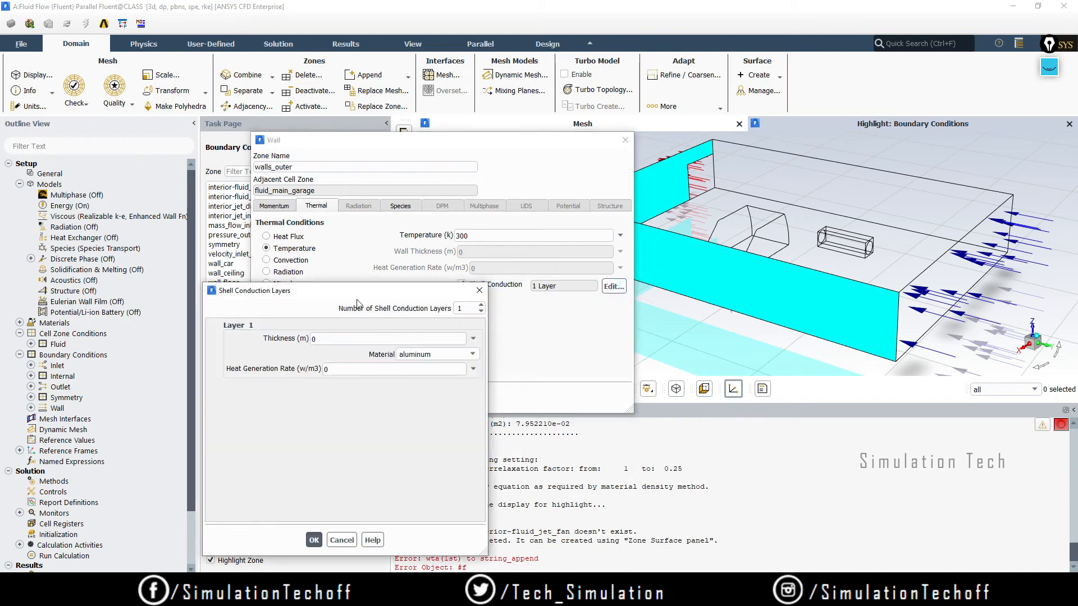
{"action": "left_click_drag", "start_coordinate": [356, 296], "coordinate": [435, 272]}
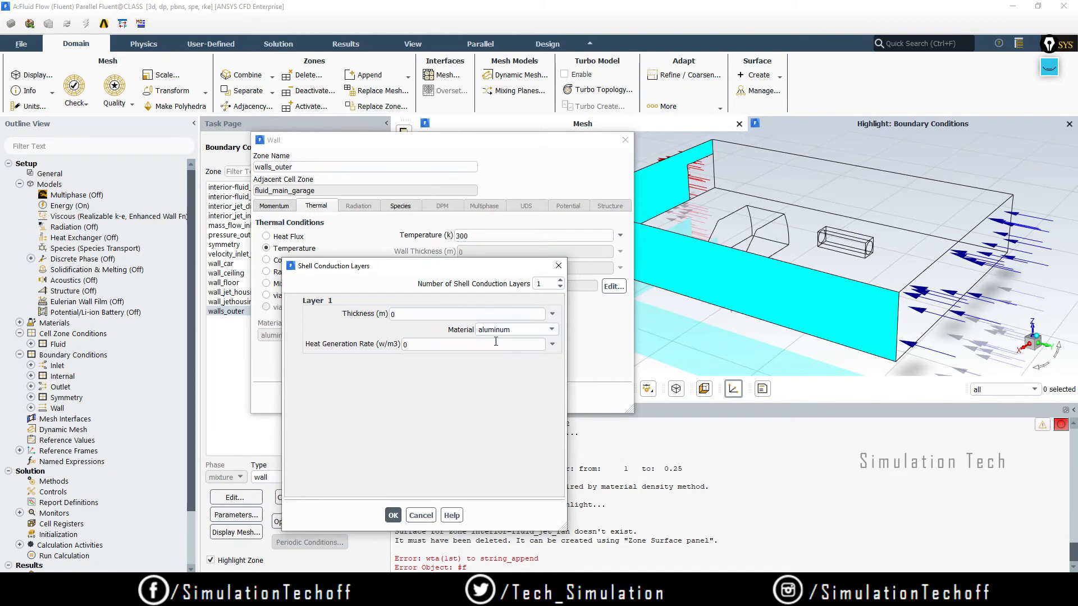
{"action": "double_click", "coordinate": [418, 315]}
{"action": "type", "text": ".15"}
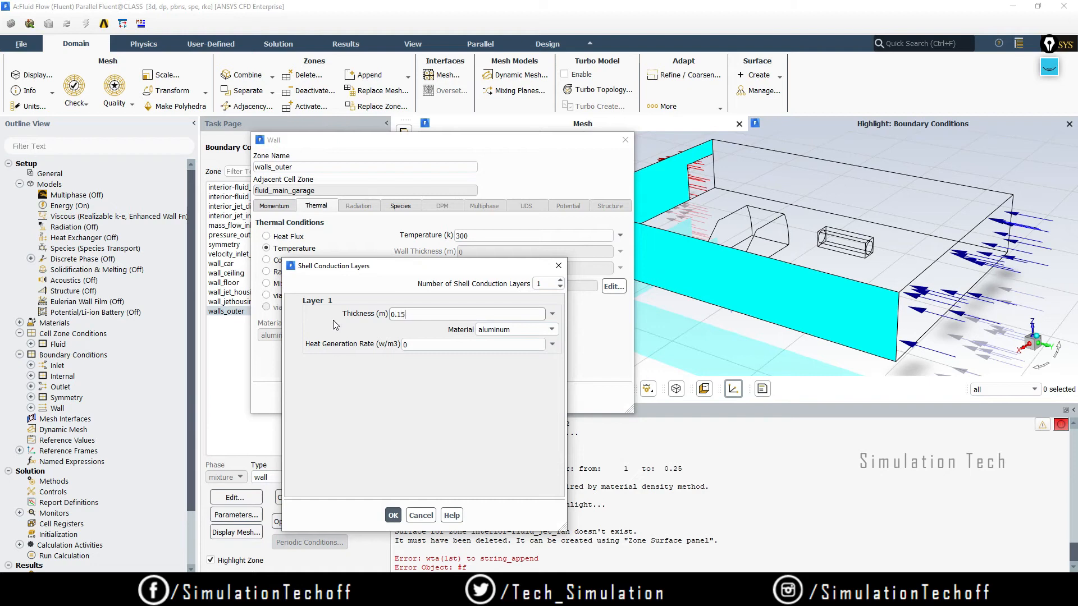
{"action": "left_click", "coordinate": [541, 330]}
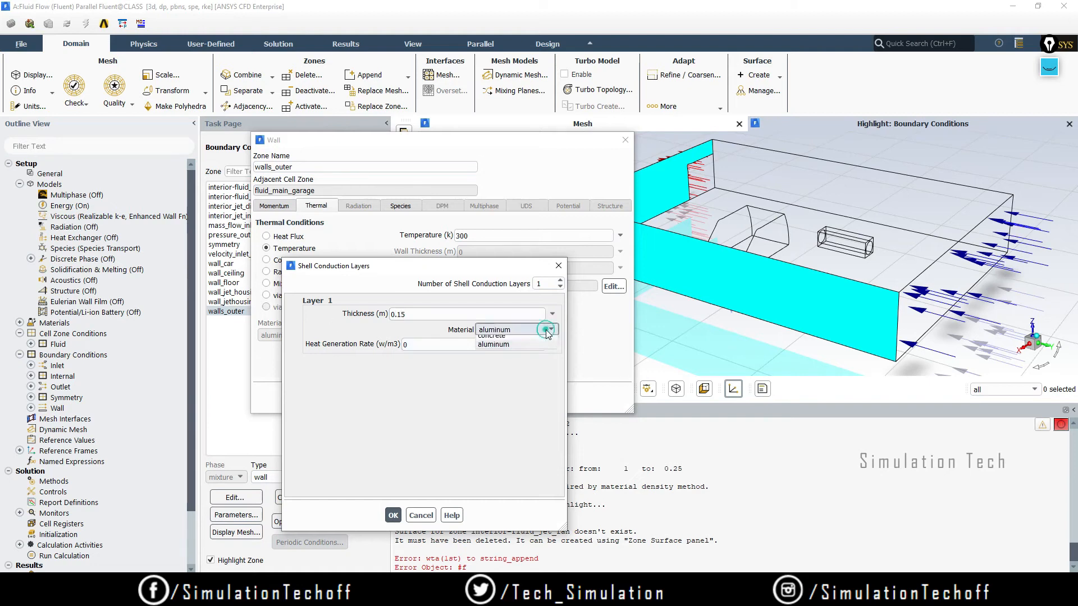
{"action": "left_click", "coordinate": [510, 341]}
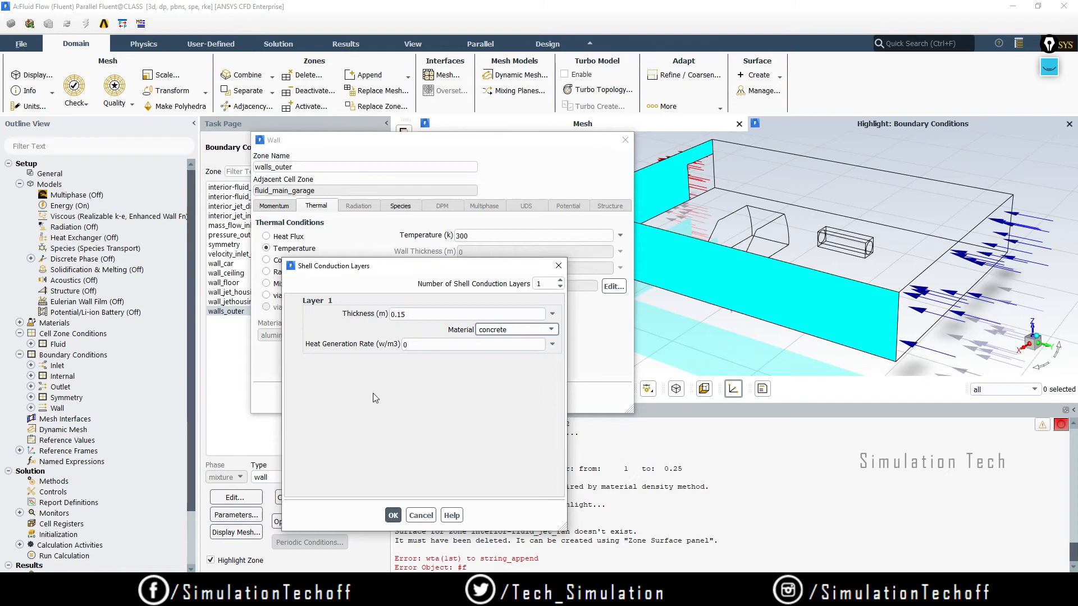
{"action": "left_click", "coordinate": [393, 516]}
{"action": "left_click", "coordinate": [414, 398]}
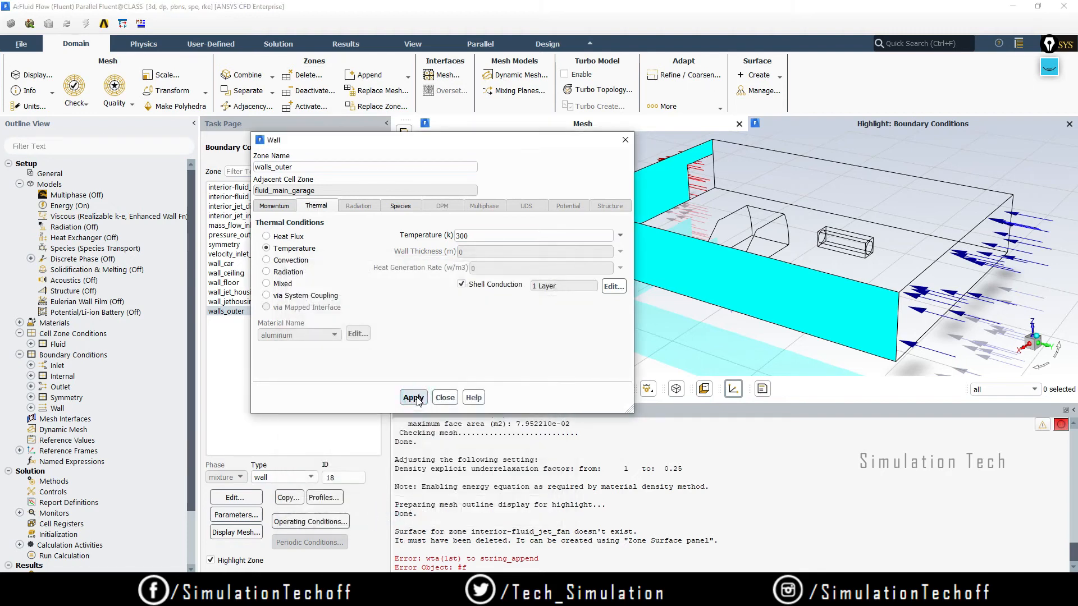
{"action": "left_click", "coordinate": [444, 399]}
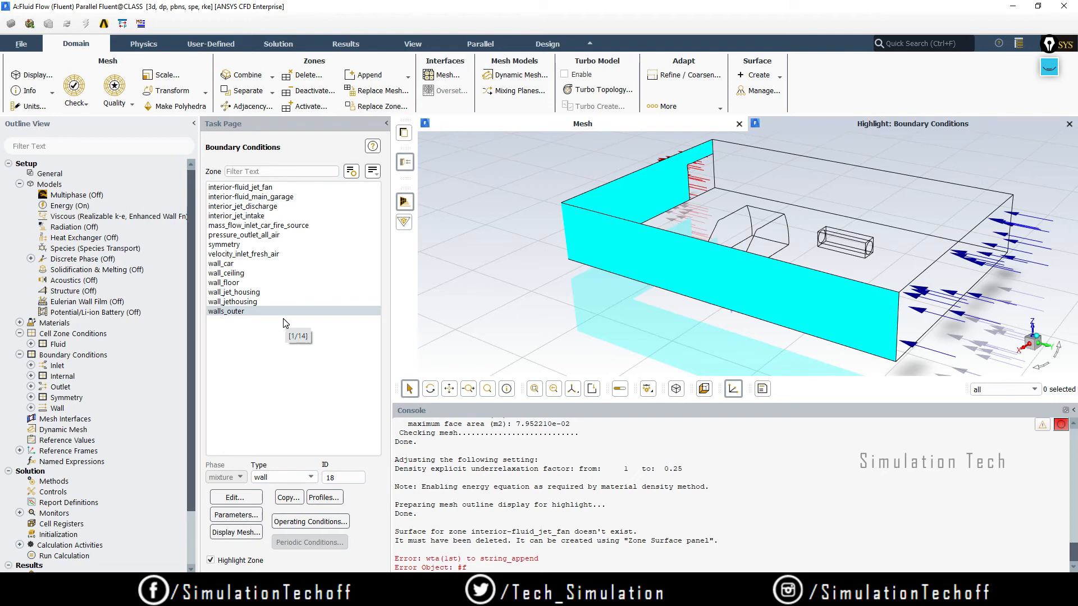
Highlight the wall_floor, wall_ceiling and velocity_inlet_fresh_air zones in turn to examine where each lies in the garage model.
{"action": "left_click", "coordinate": [244, 284]}
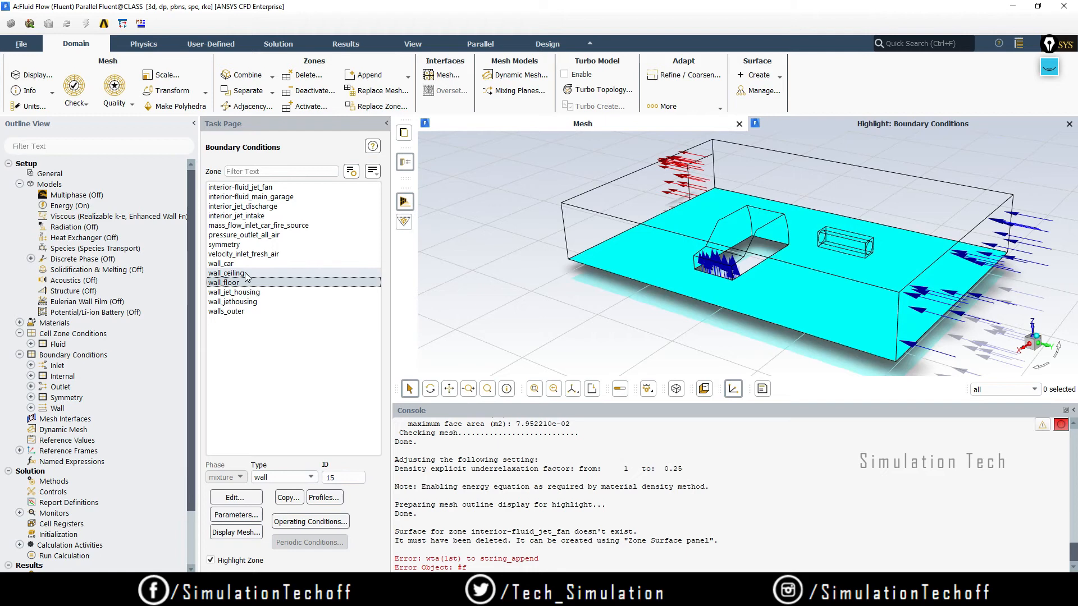
{"action": "left_click", "coordinate": [245, 274]}
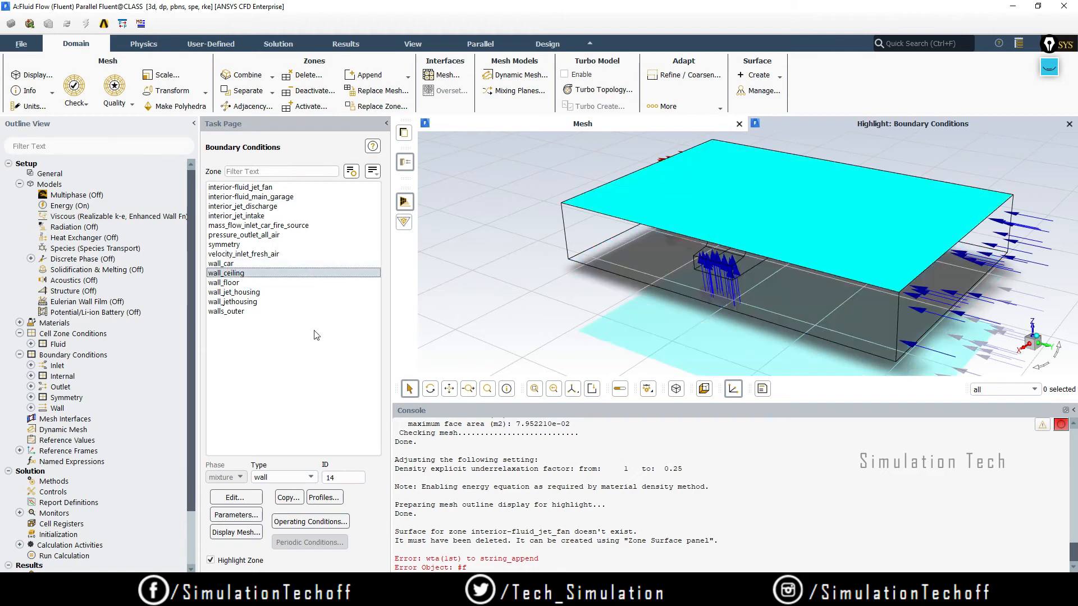
{"action": "left_click", "coordinate": [265, 255]}
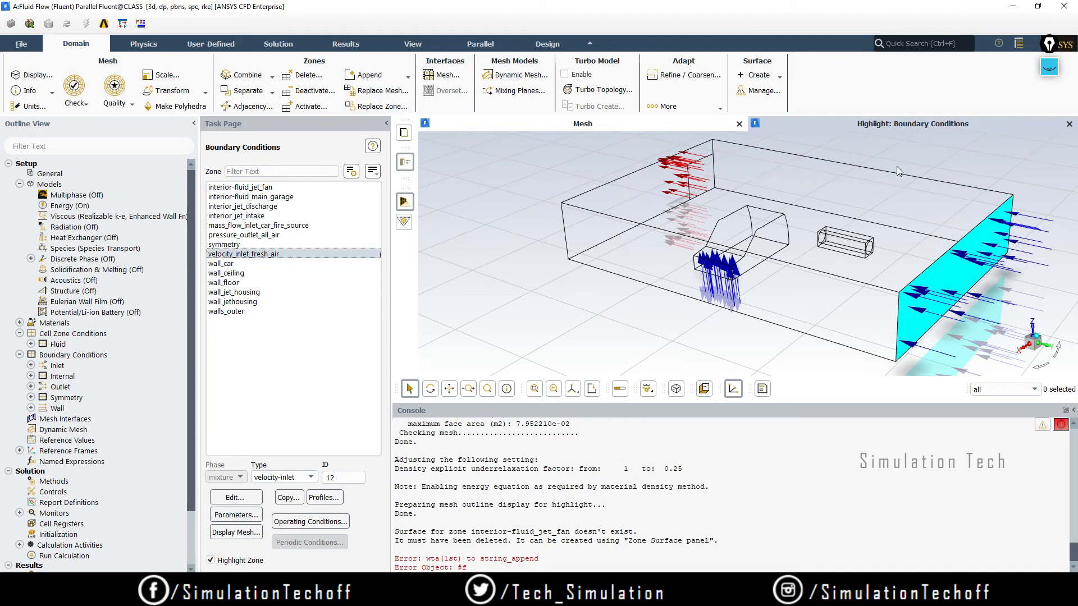
{"action": "left_click", "coordinate": [241, 274]}
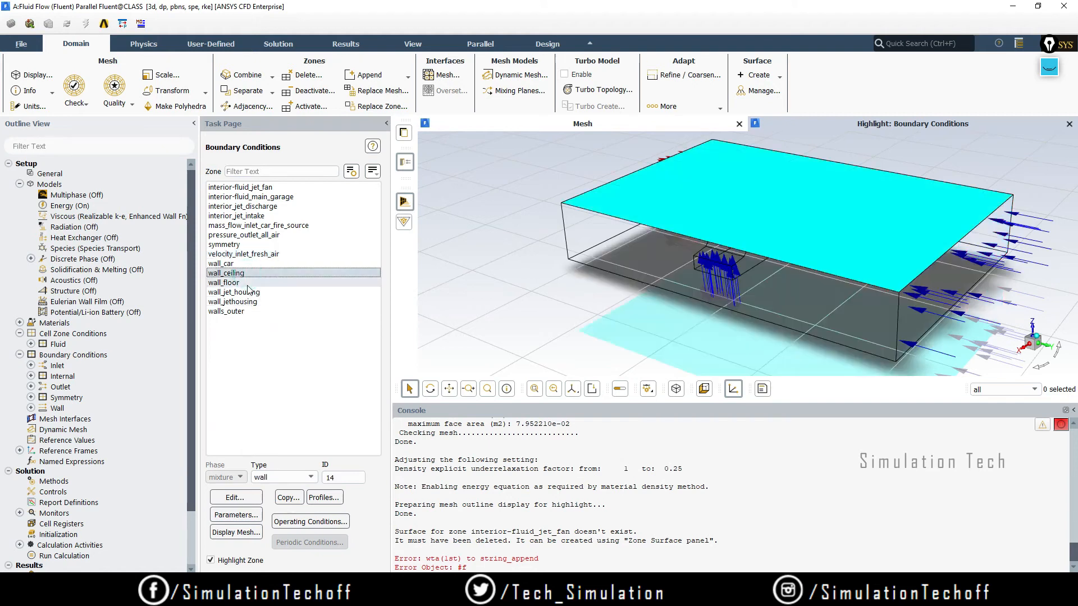
{"action": "left_click", "coordinate": [242, 283]}
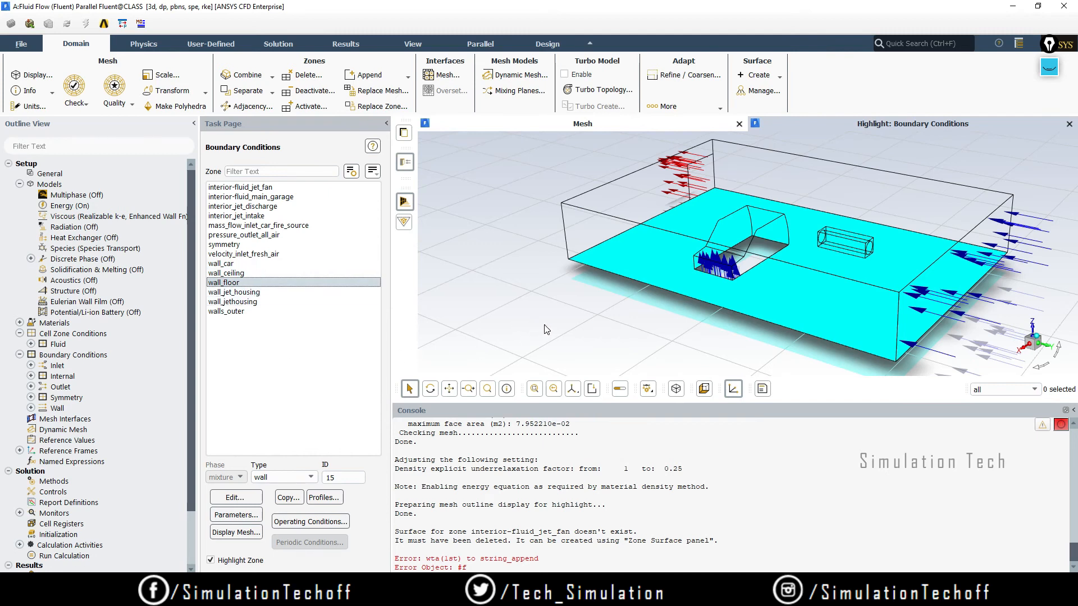
Copy the walls_outer boundary conditions to wall_ceiling and wall_floor, then close the copy dialog.
{"action": "left_click", "coordinate": [288, 498]}
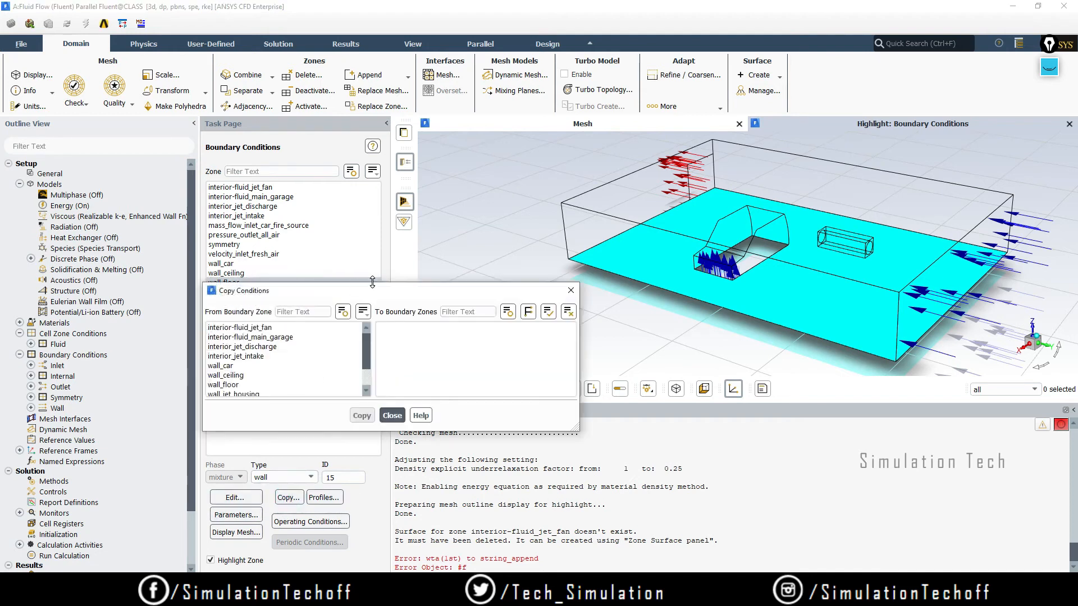
{"action": "left_click_drag", "start_coordinate": [372, 282], "coordinate": [372, 218]}
{"action": "left_click", "coordinate": [368, 206]}
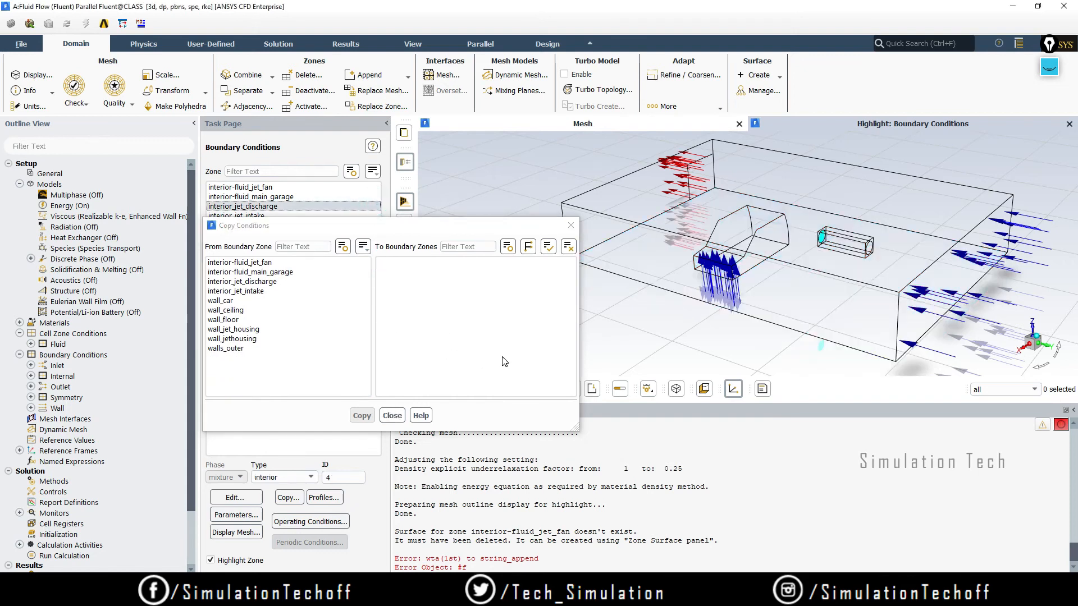
{"action": "left_click", "coordinate": [235, 349]}
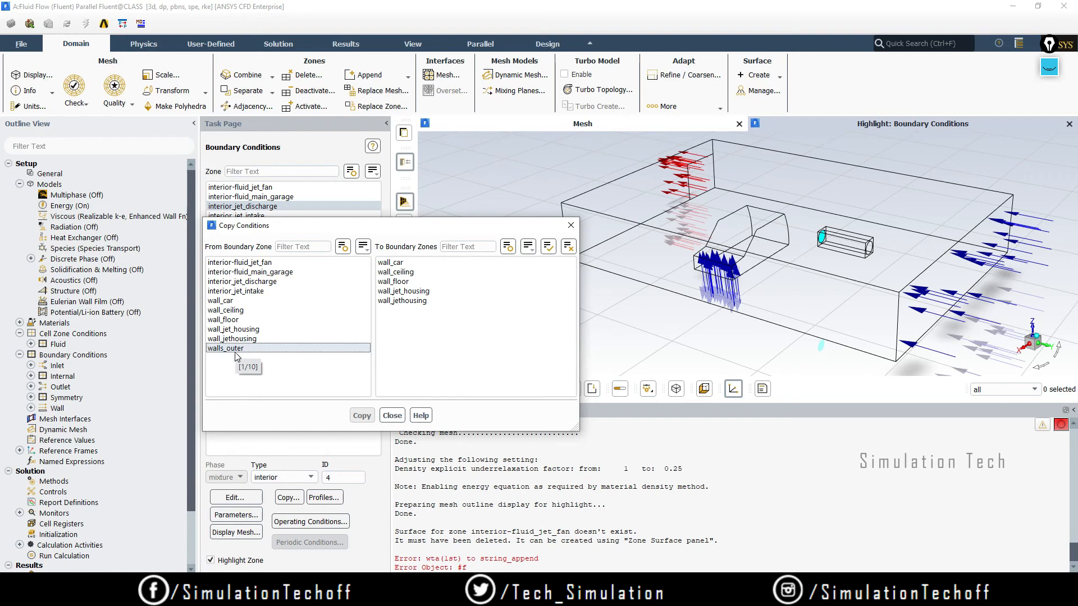
{"action": "left_click", "coordinate": [457, 275]}
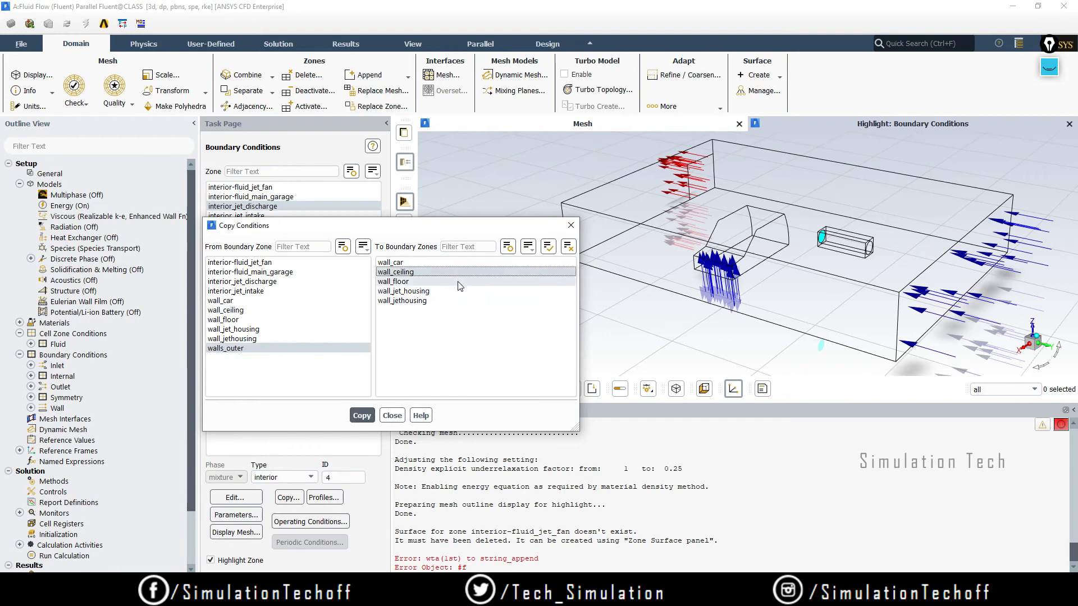
{"action": "left_click", "coordinate": [459, 283]}
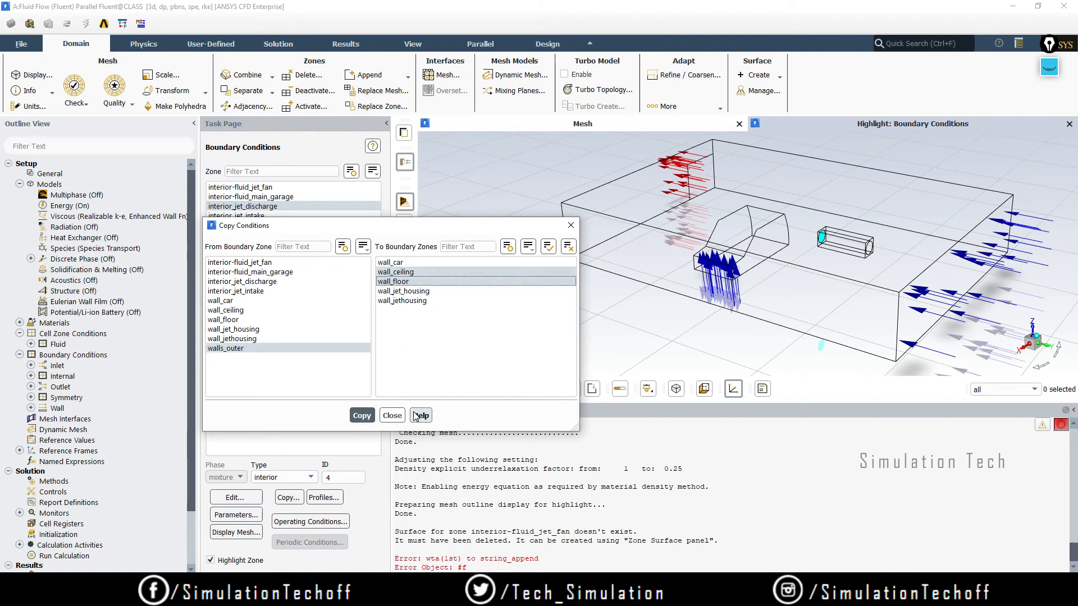
{"action": "left_click", "coordinate": [363, 416]}
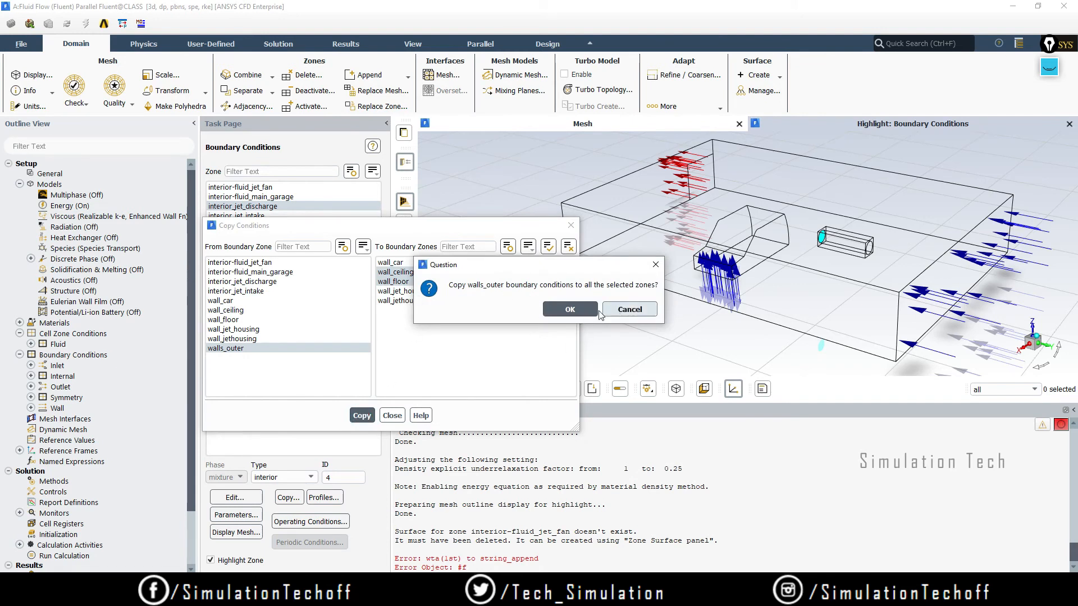
{"action": "left_click", "coordinate": [570, 310]}
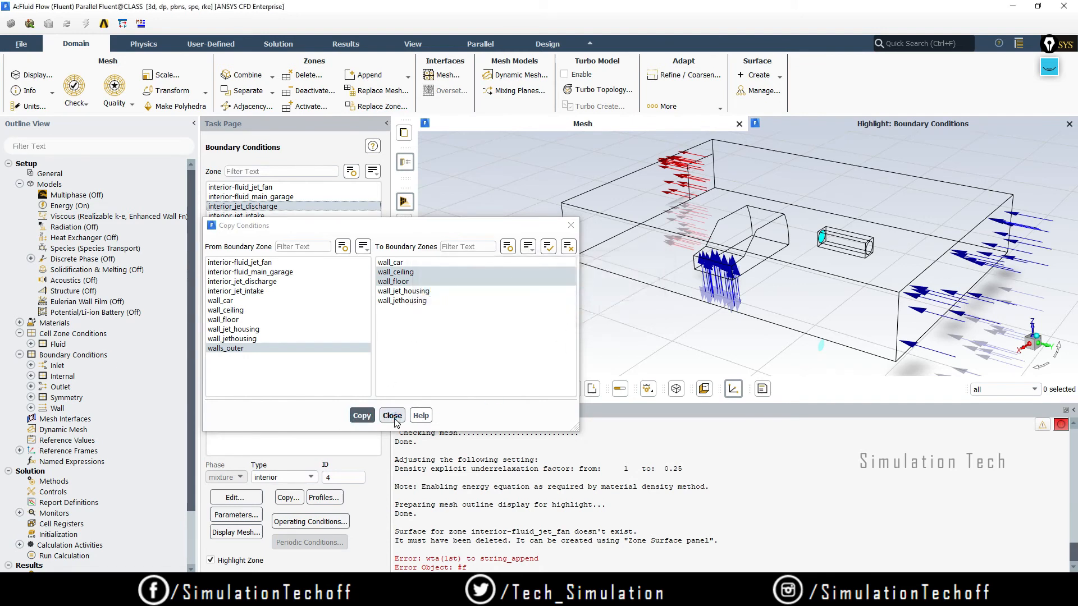
{"action": "left_click", "coordinate": [234, 350]}
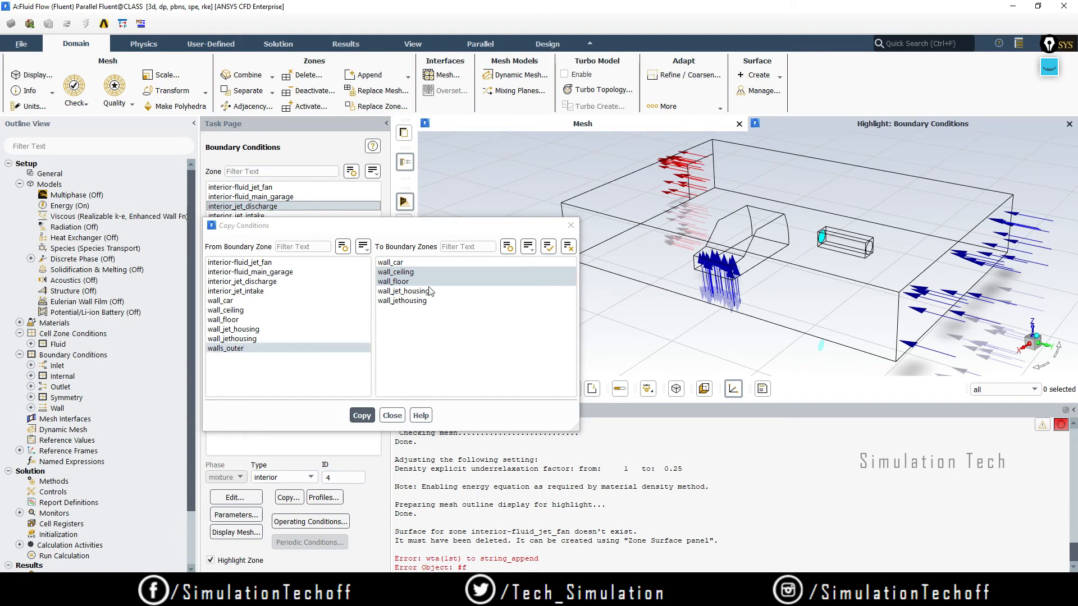
{"action": "left_click", "coordinate": [393, 415]}
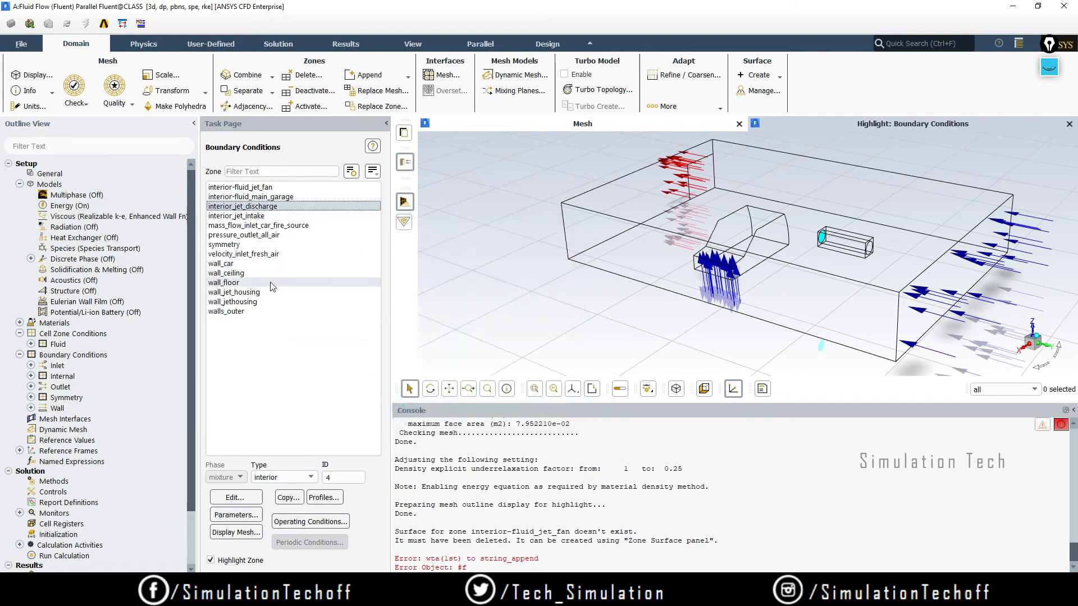
Check the thermal condition and shell conduction layer of wall_ceiling, then close its settings without changes.
{"action": "left_click", "coordinate": [254, 273]}
{"action": "left_click", "coordinate": [234, 497]}
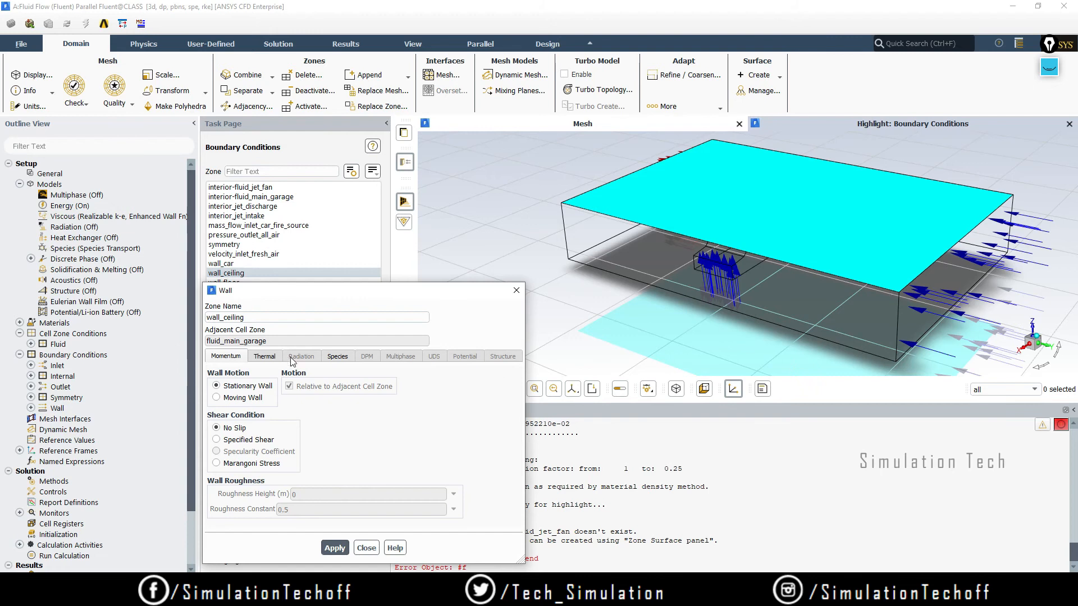
{"action": "left_click", "coordinate": [265, 356]}
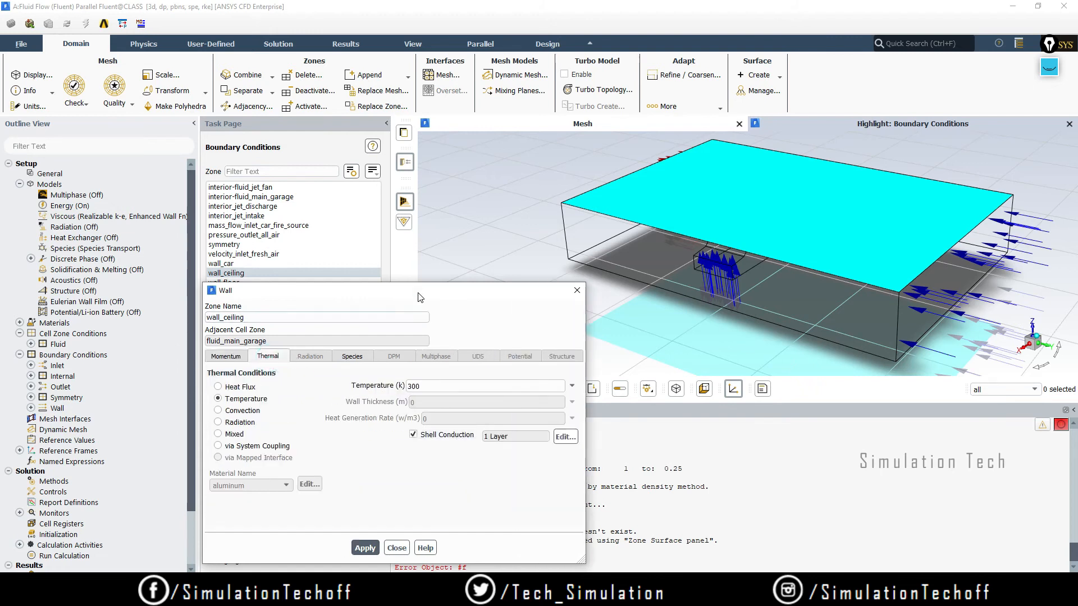
{"action": "left_click_drag", "start_coordinate": [418, 296], "coordinate": [432, 163]}
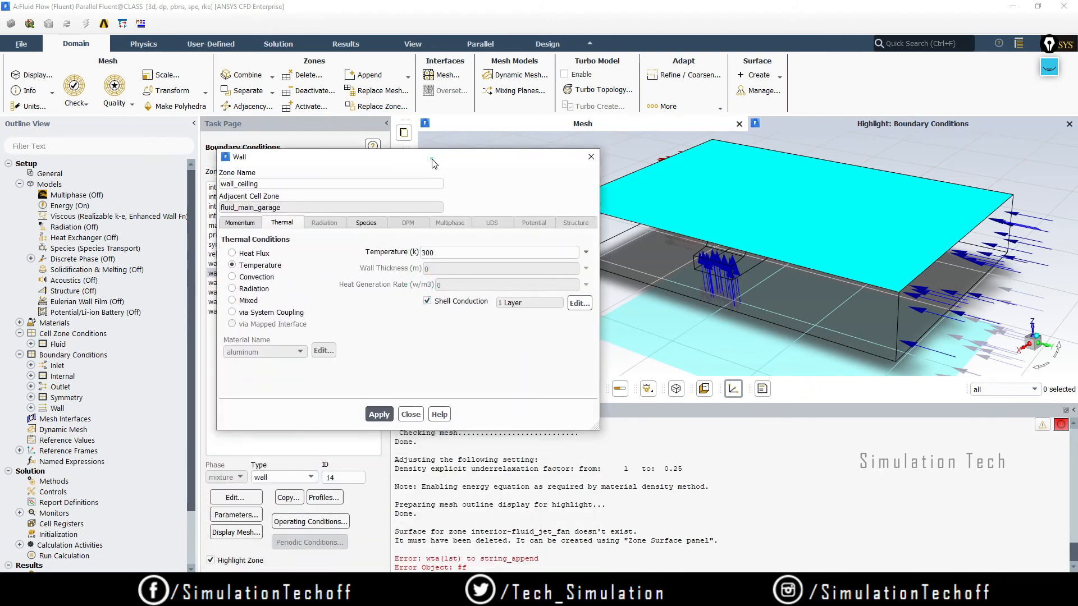
{"action": "left_click", "coordinate": [577, 304]}
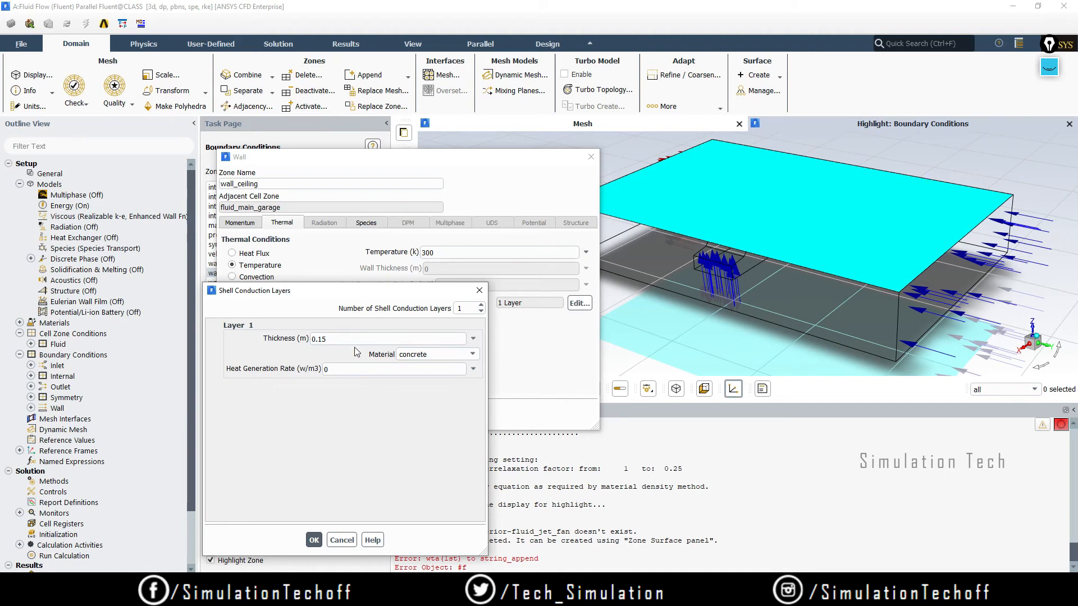
{"action": "left_click", "coordinate": [480, 292]}
{"action": "left_click", "coordinate": [591, 157]}
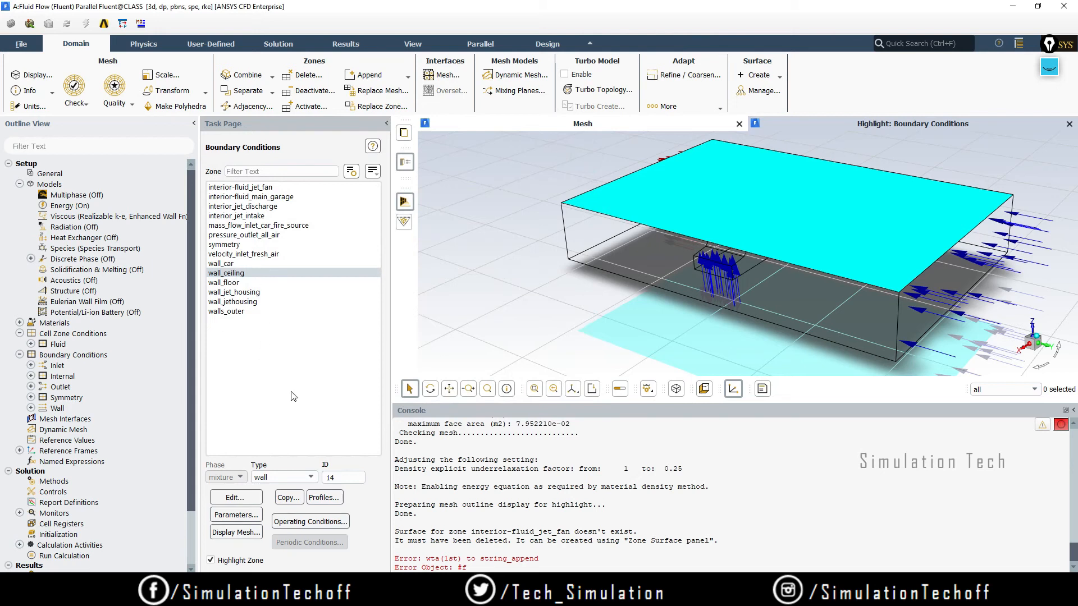
Collapse the models, cell zone and boundary condition branches of the outline and open the solution methods.
{"action": "left_click", "coordinate": [266, 368]}
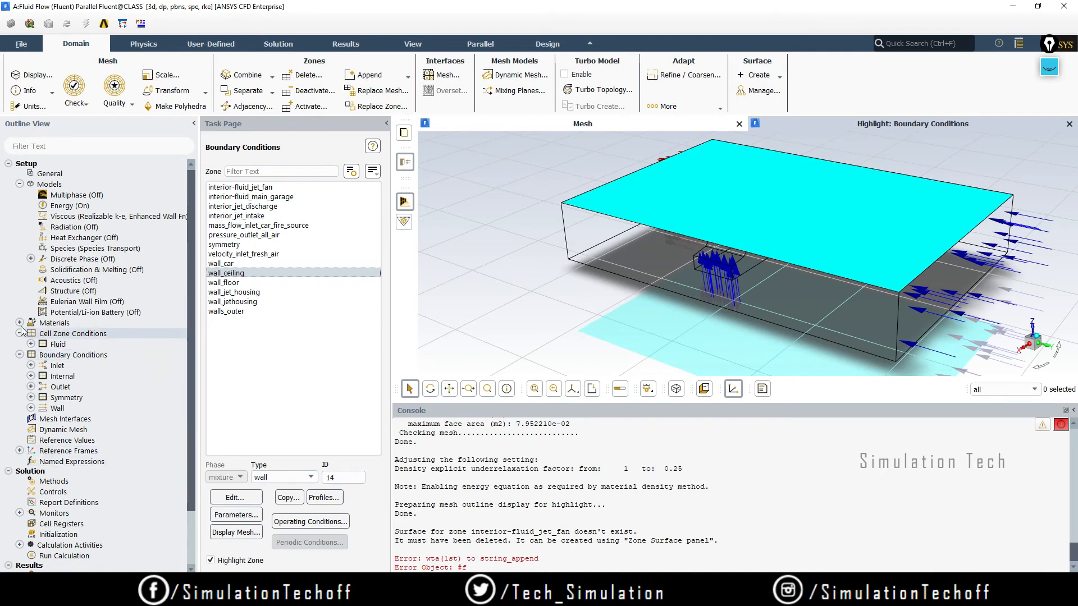
{"action": "left_click", "coordinate": [20, 184]}
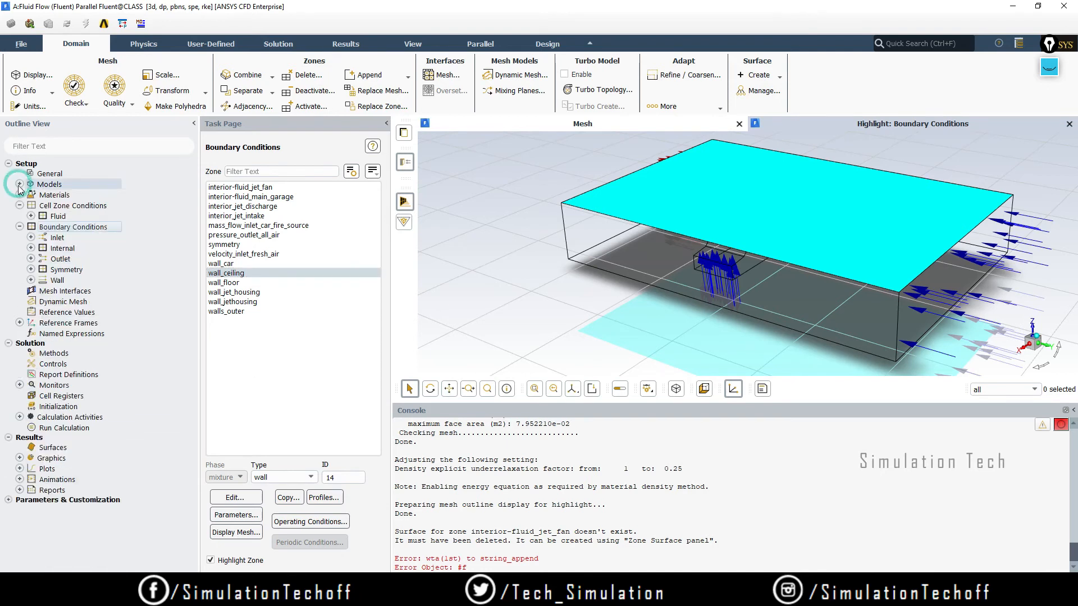
{"action": "left_click", "coordinate": [20, 206]}
{"action": "left_click", "coordinate": [20, 216]}
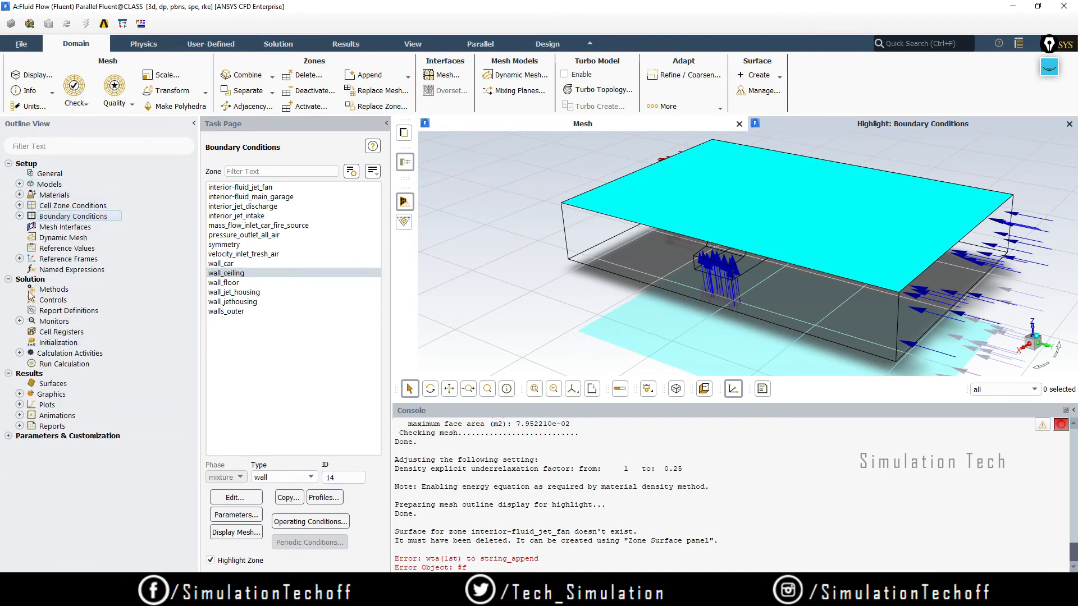
{"action": "left_click", "coordinate": [43, 281]}
{"action": "double_click", "coordinate": [45, 281]}
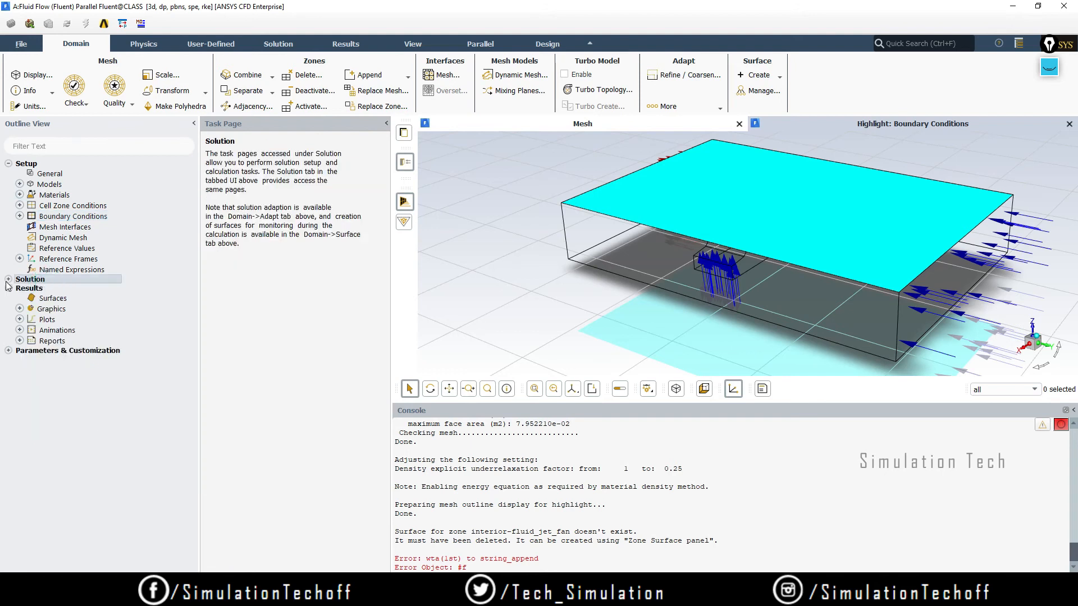
{"action": "left_click", "coordinate": [9, 279]}
{"action": "left_click", "coordinate": [64, 291]}
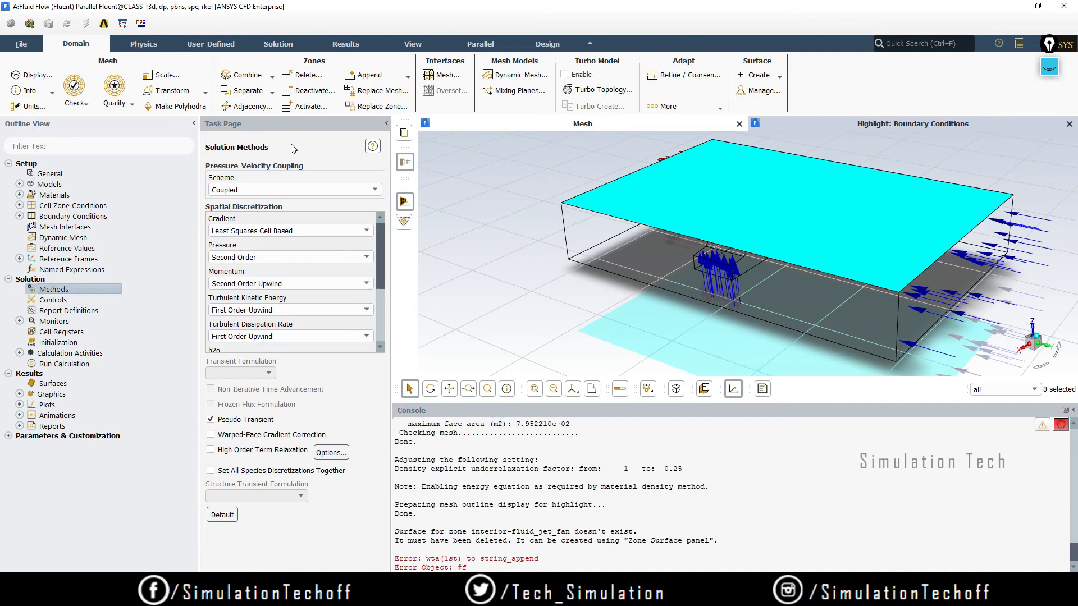
Try the SIMPLE pressure-velocity coupling scheme and return to Coupled.
{"action": "left_click", "coordinate": [295, 192]}
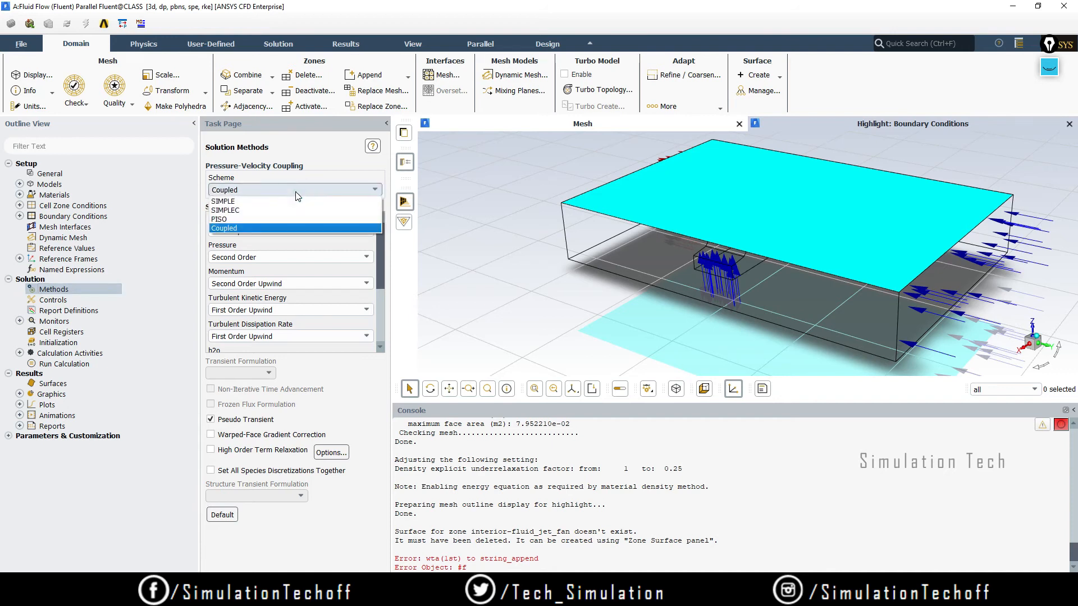
{"action": "left_click", "coordinate": [267, 201]}
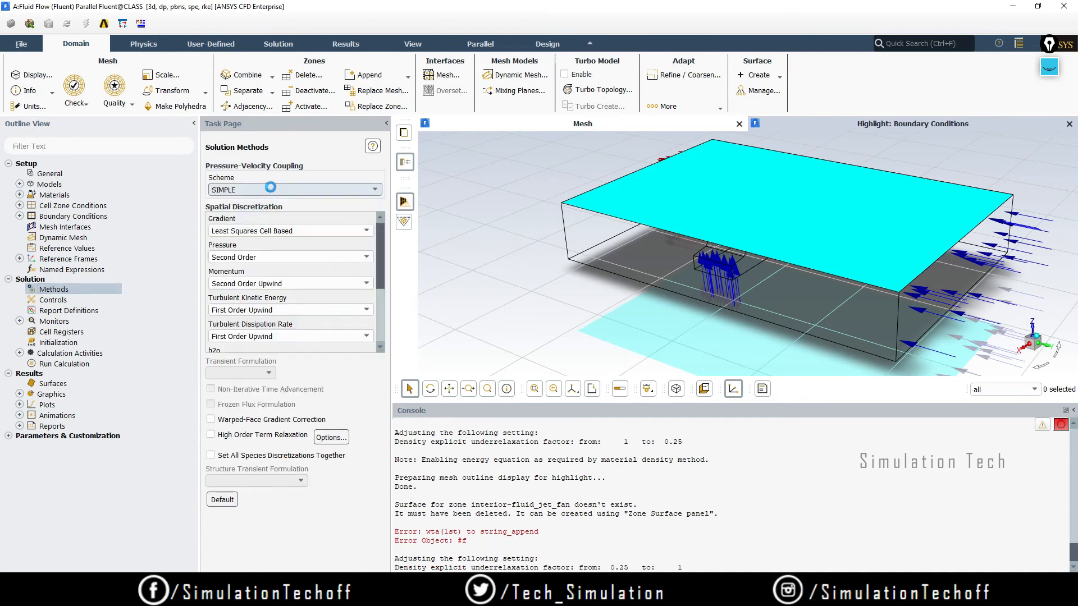
{"action": "left_click", "coordinate": [268, 190]}
{"action": "left_click", "coordinate": [266, 224]}
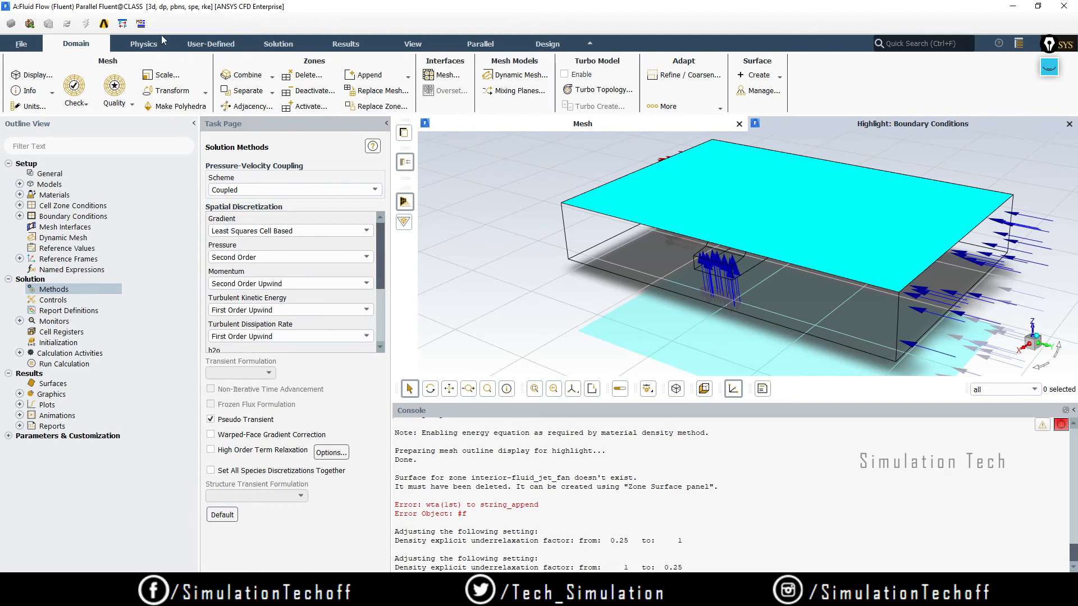
Enable gravity in the operating conditions and set the Z gravitational acceleration to -9.81 m/s2.
{"action": "left_click", "coordinate": [141, 44]}
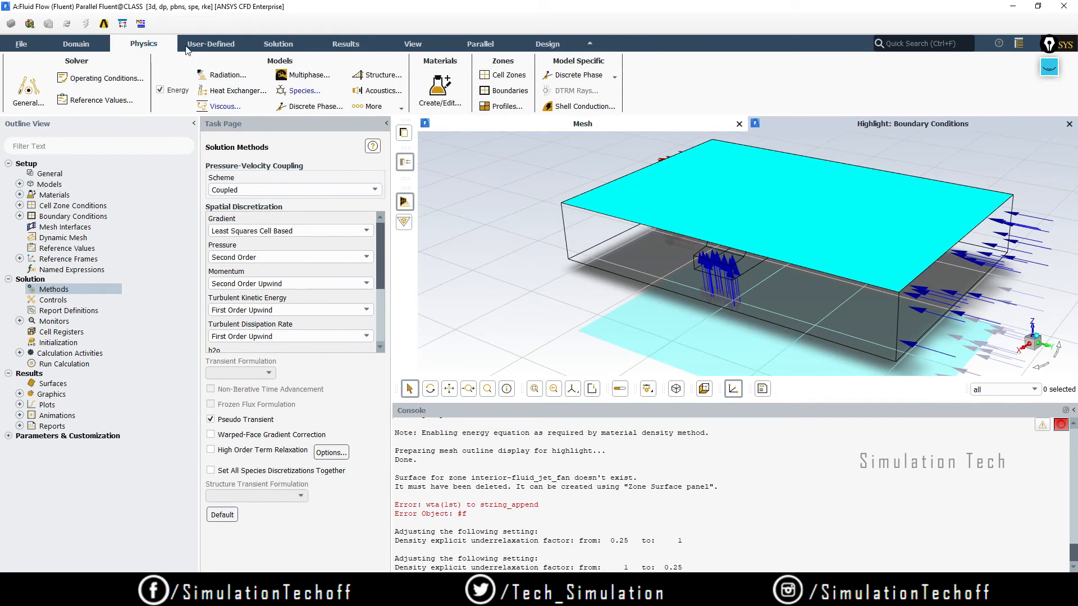
{"action": "left_click", "coordinate": [99, 84]}
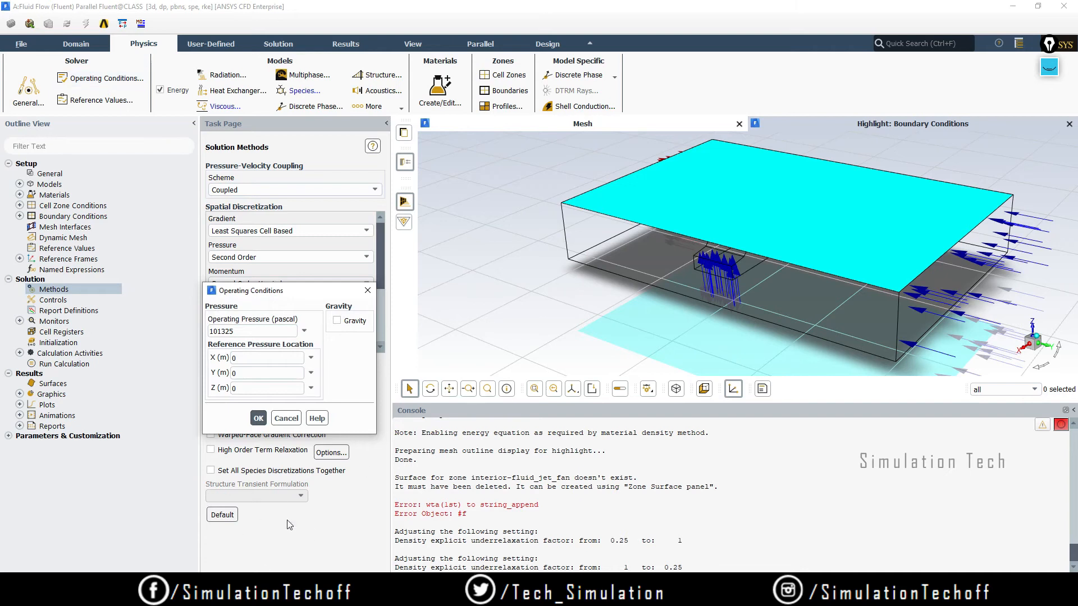
{"action": "left_click_drag", "start_coordinate": [283, 292], "coordinate": [265, 204]}
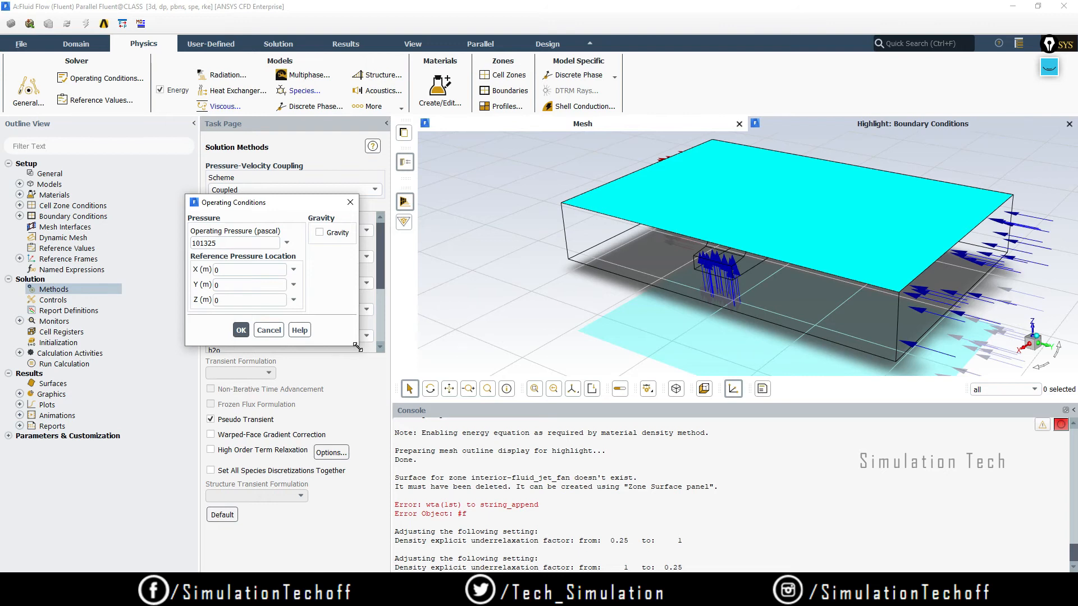
{"action": "left_click_drag", "start_coordinate": [357, 347], "coordinate": [419, 420]}
{"action": "left_click_drag", "start_coordinate": [357, 347], "coordinate": [416, 427]}
{"action": "left_click", "coordinate": [319, 232]}
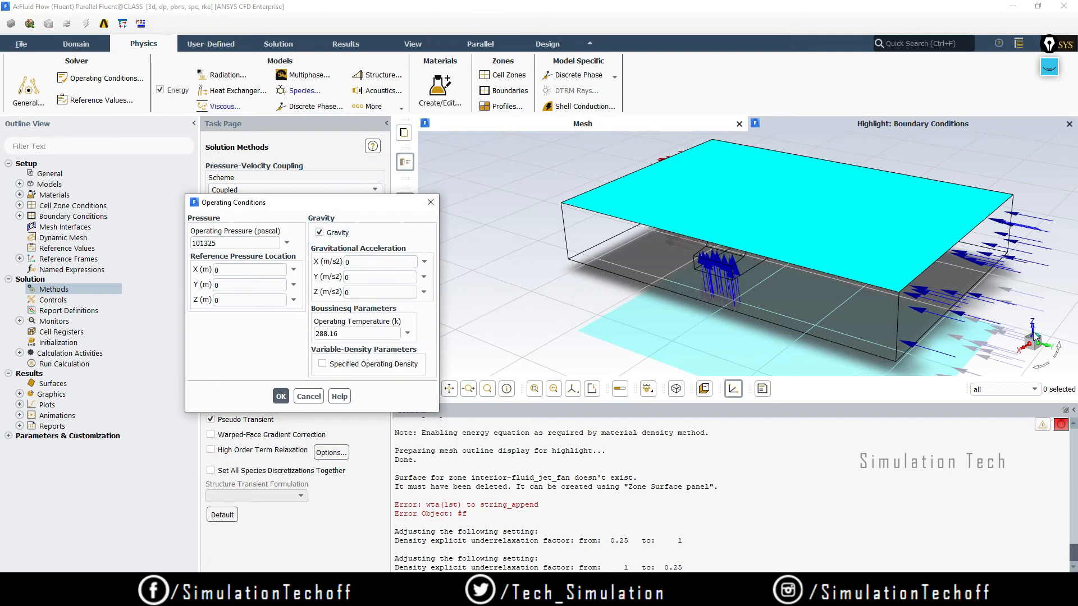
{"action": "double_click", "coordinate": [388, 292]}
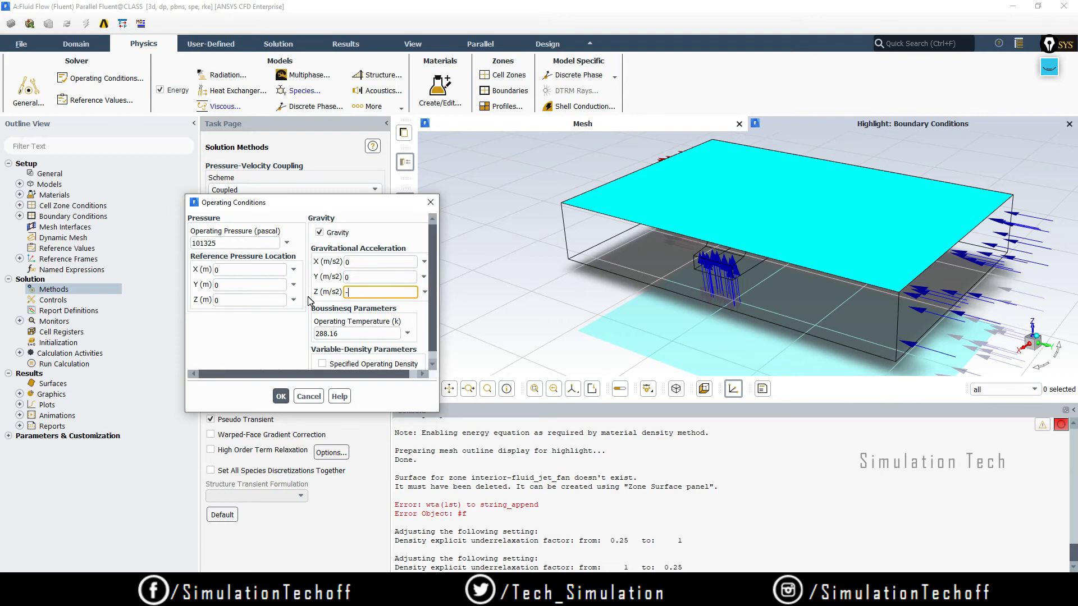
{"action": "type", "text": "-9.81"}
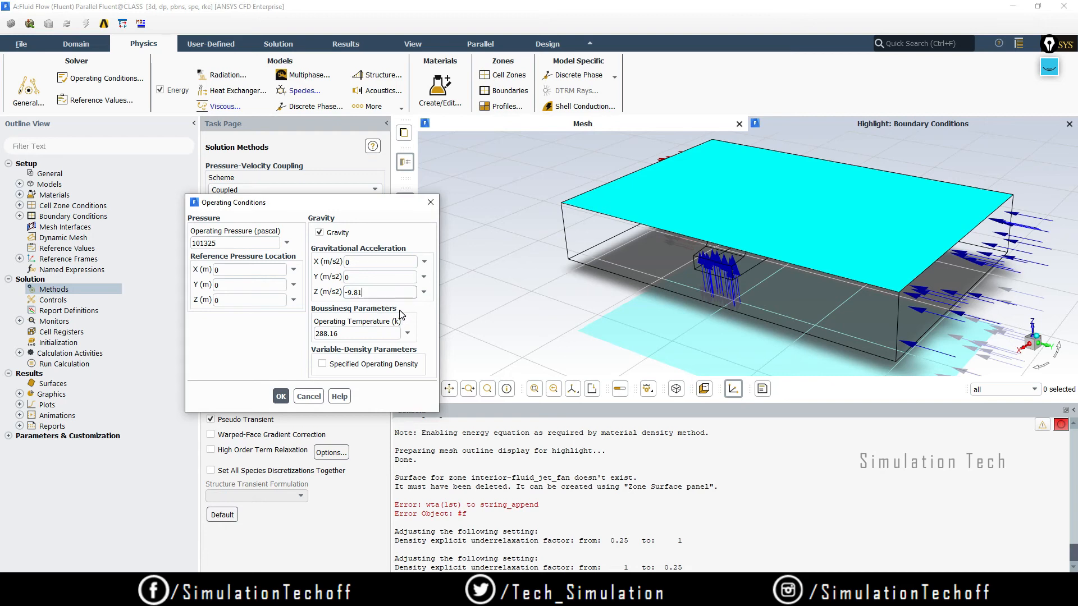
Enable a specified operating density of 1.1989 kg/m3 and apply the operating conditions.
{"action": "left_click", "coordinate": [323, 365]}
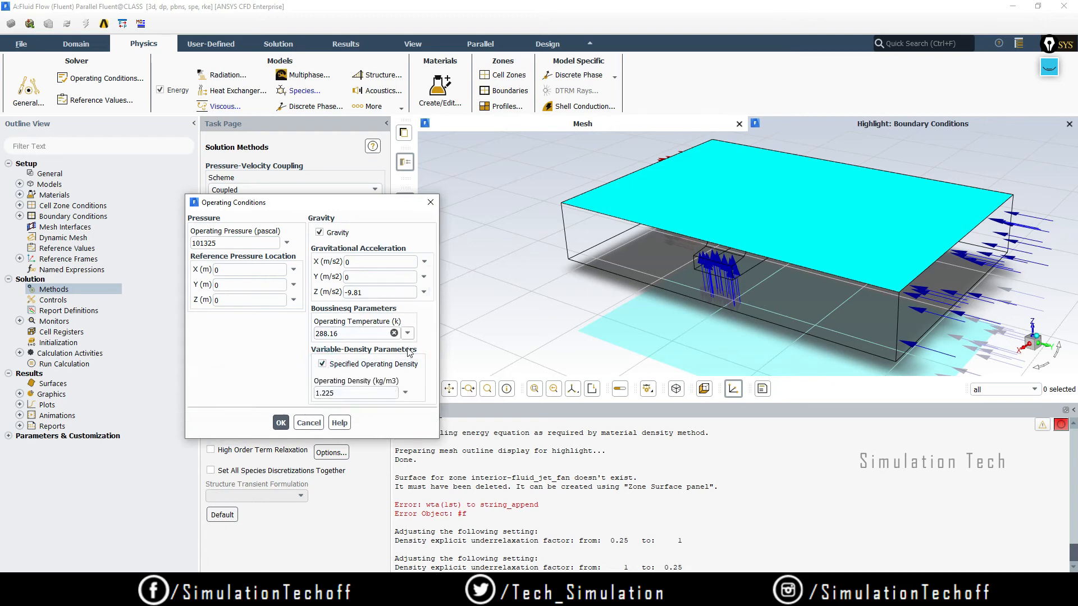
{"action": "left_click", "coordinate": [351, 393]}
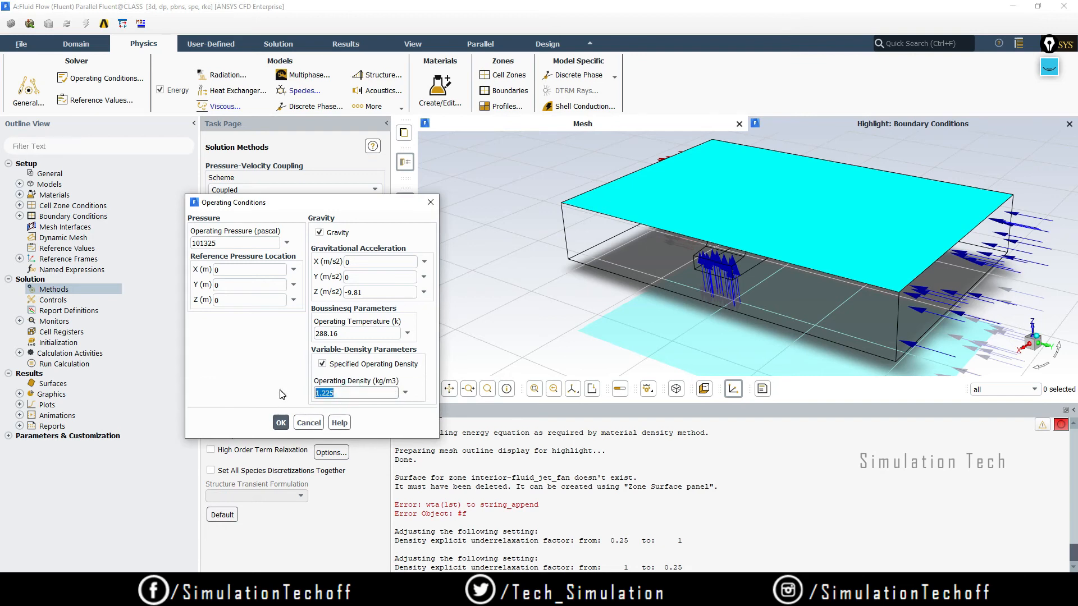
{"action": "type", "text": "1.1989"}
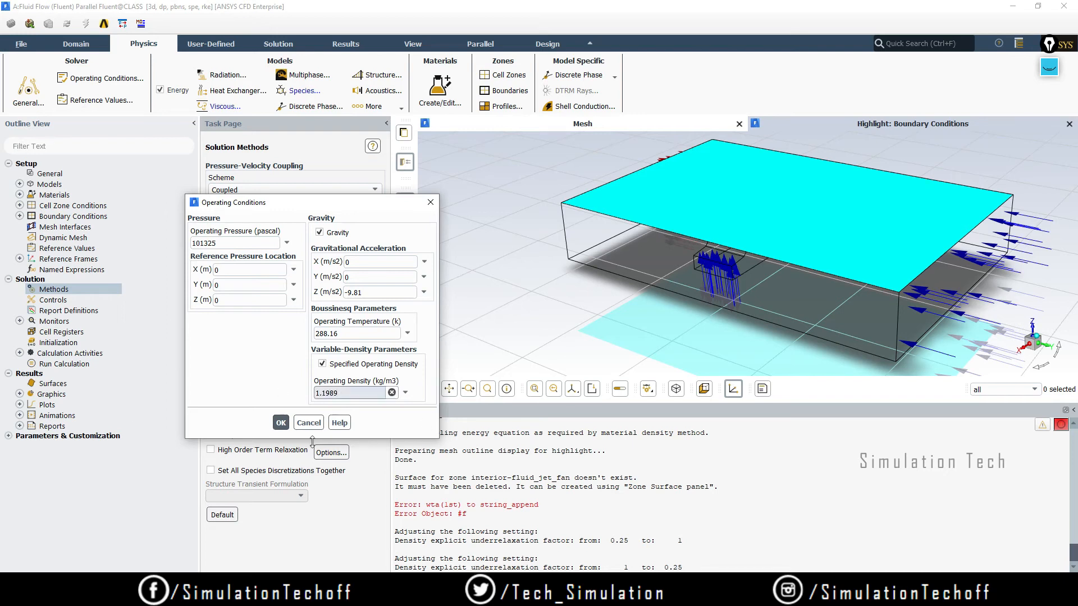
{"action": "left_click", "coordinate": [283, 425]}
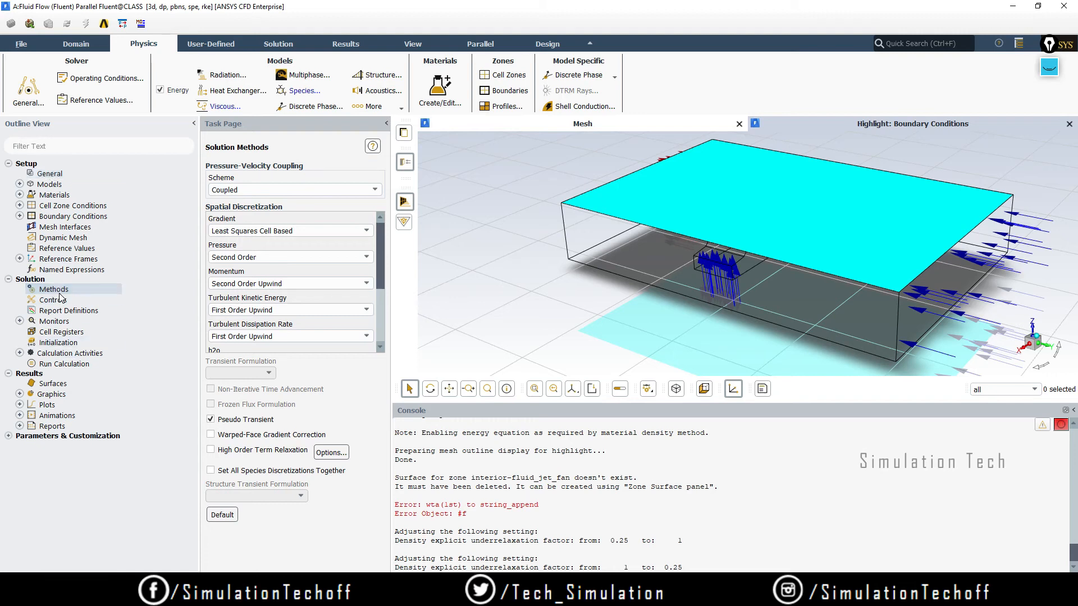
Set the pressure discretization to Body Force Weighted and disable the pseudo transient option in the solution methods.
{"action": "left_click", "coordinate": [285, 257]}
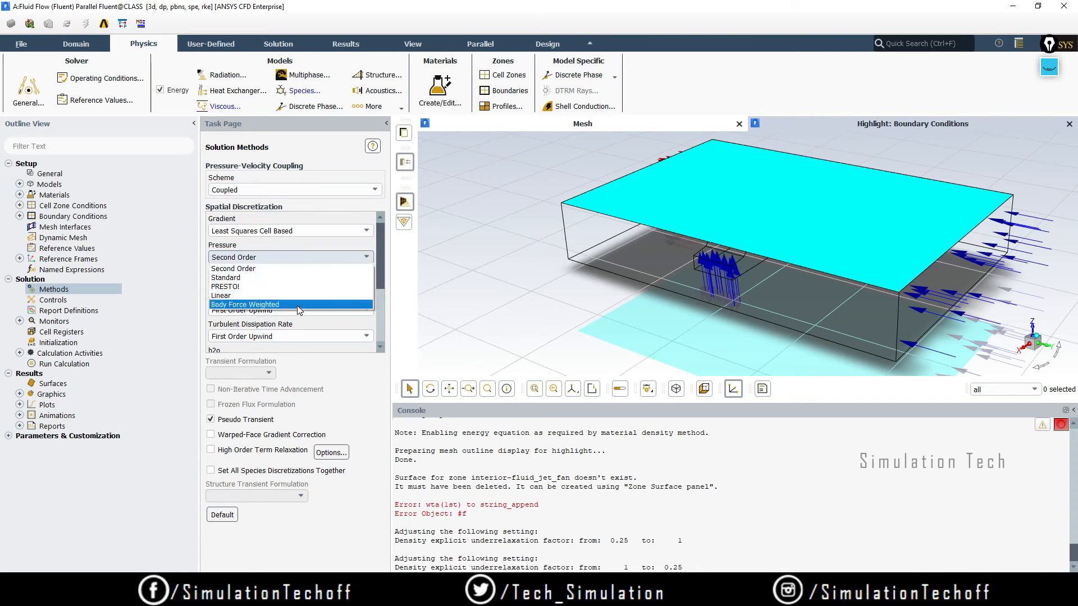
{"action": "left_click", "coordinate": [298, 305]}
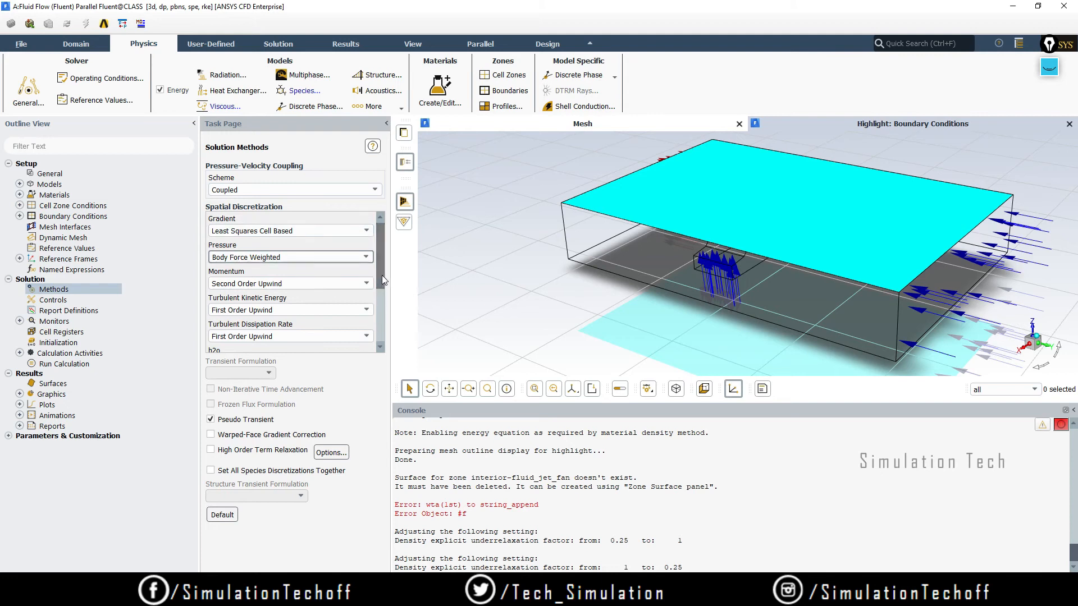
{"action": "left_click_drag", "start_coordinate": [382, 275], "coordinate": [379, 245]}
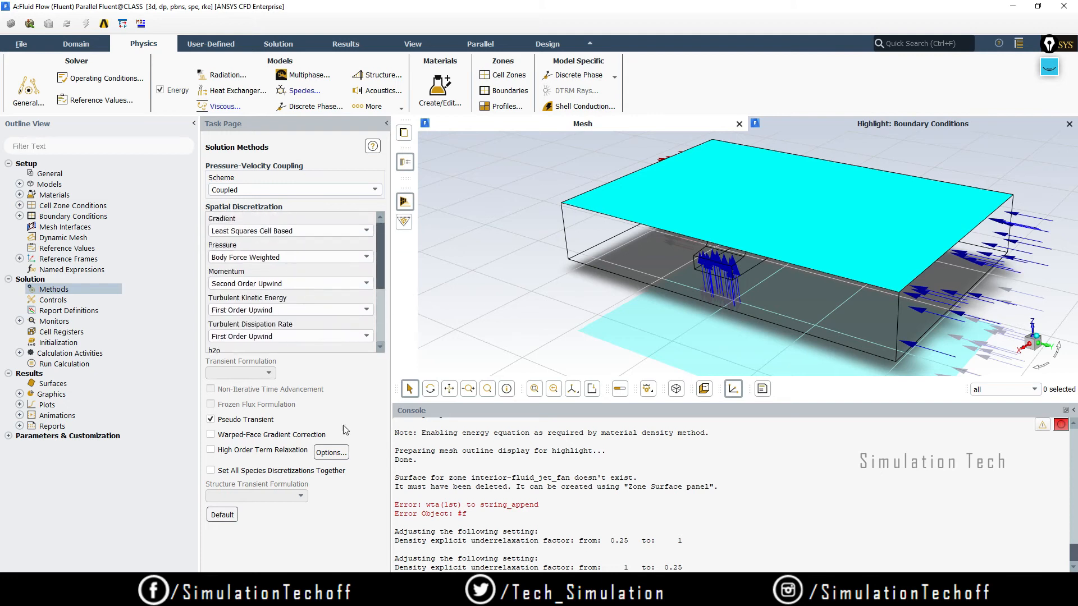
{"action": "left_click", "coordinate": [212, 420]}
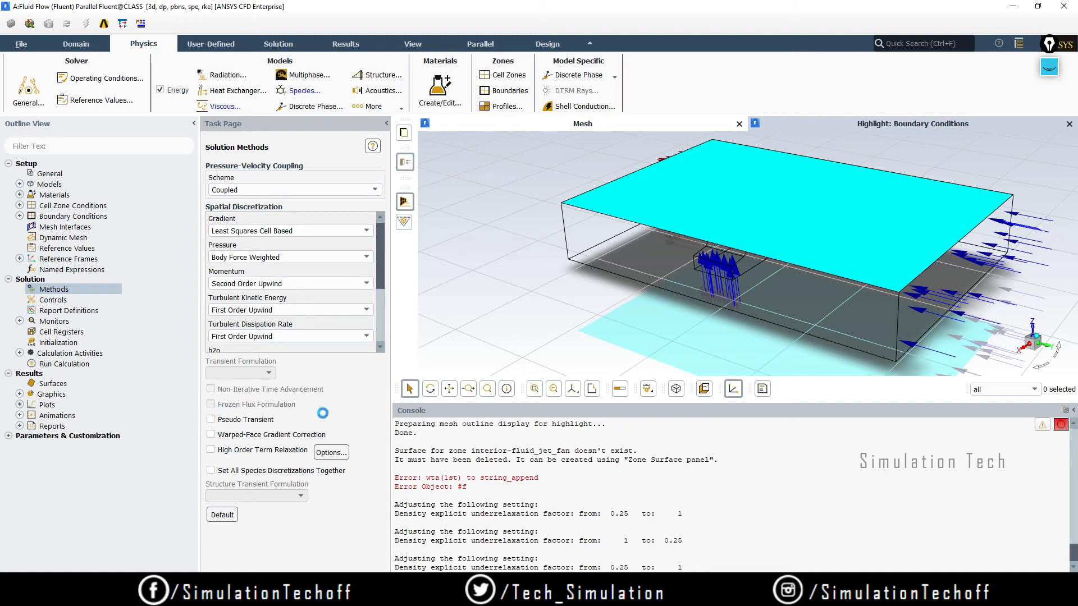
{"action": "left_click_drag", "start_coordinate": [381, 281], "coordinate": [380, 313]}
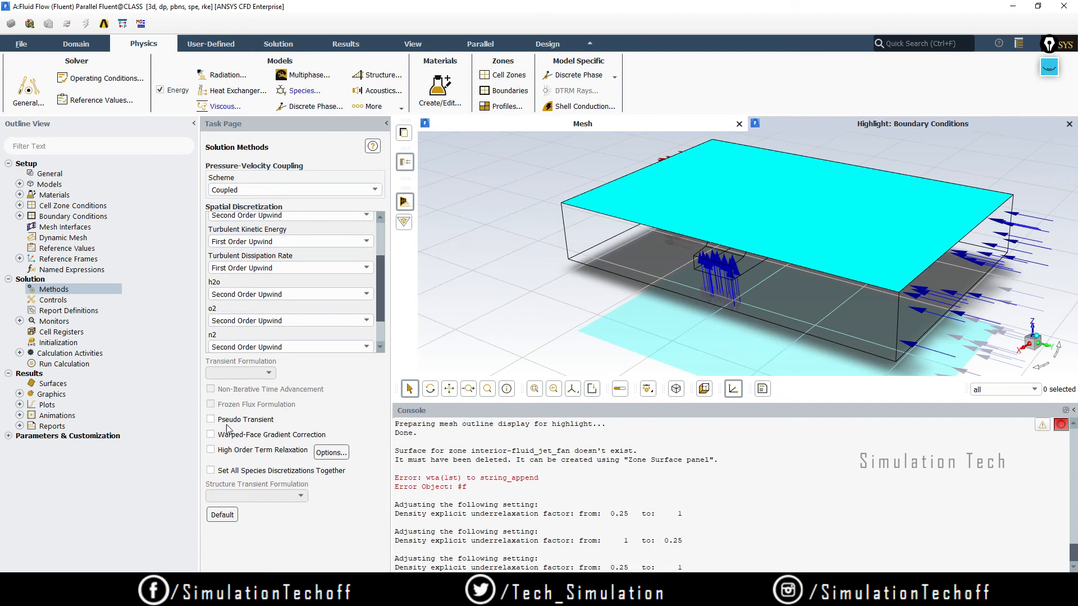
Set the flow Courant number to 50 in the solution controls.
{"action": "left_click", "coordinate": [52, 301]}
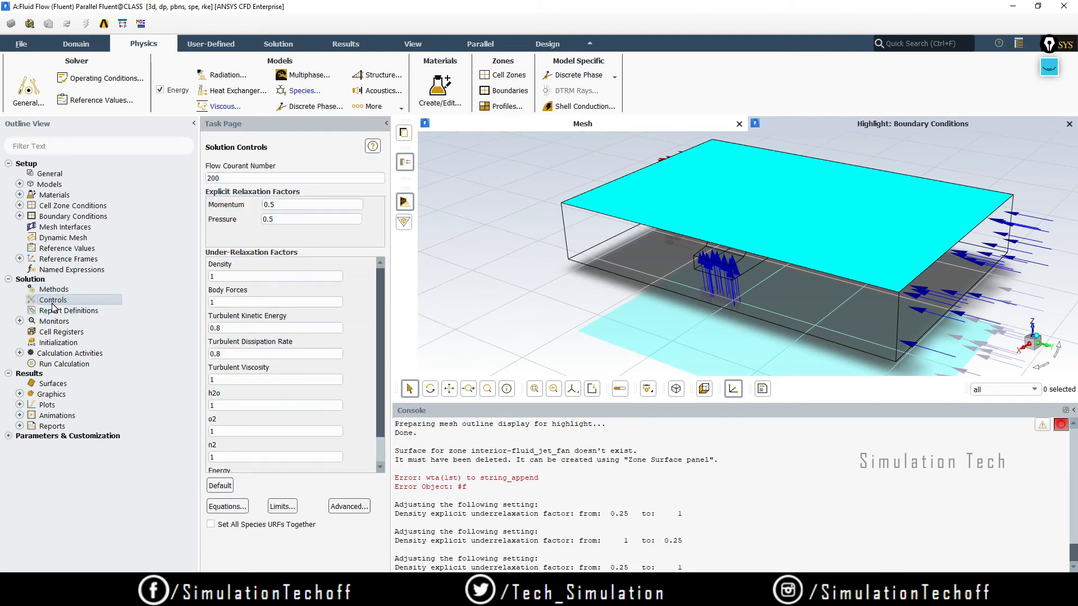
{"action": "double_click", "coordinate": [249, 178]}
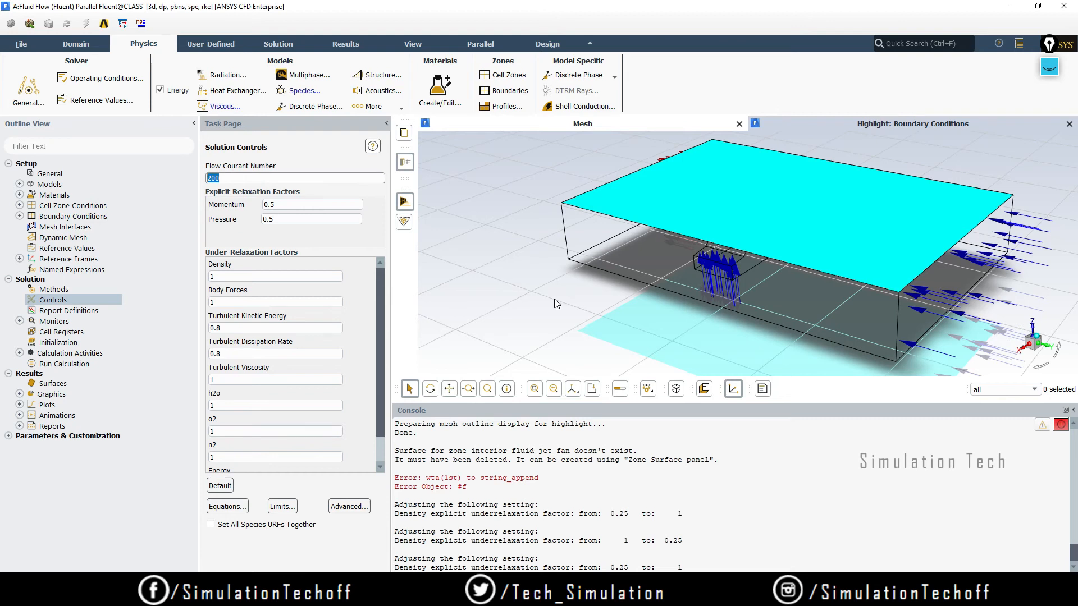
{"action": "type", "text": "50"}
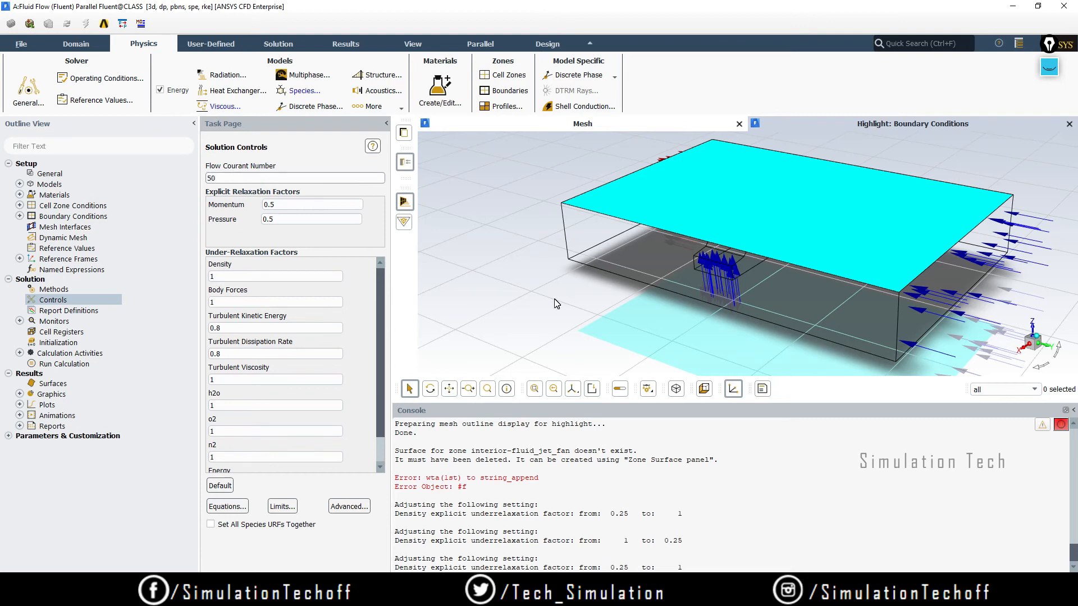
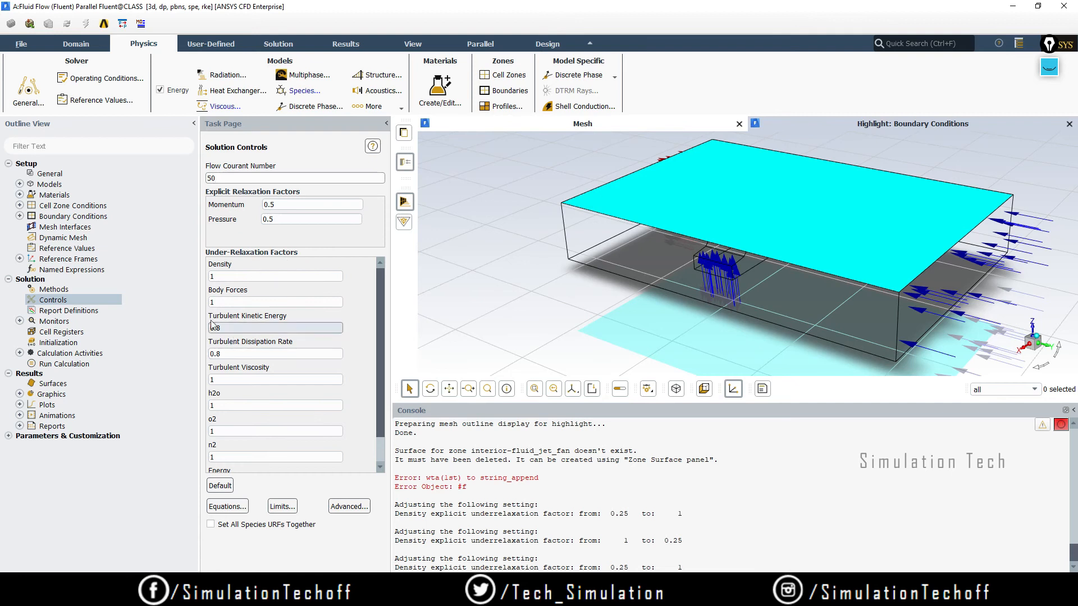
Set the under-relaxation factors to 0.5 for turbulent kinetic energy and dissipation rate, and 0.7 for turbulent viscosity.
{"action": "left_click_drag", "start_coordinate": [240, 330], "coordinate": [175, 326]}
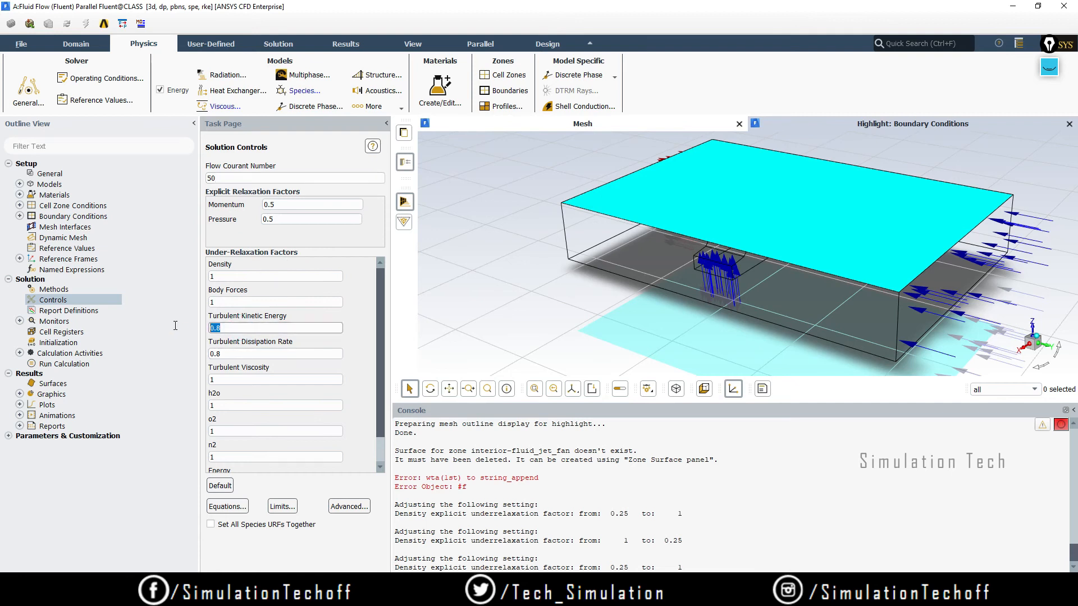
{"action": "type", "text": "0.5"}
{"action": "left_click_drag", "start_coordinate": [238, 354], "coordinate": [149, 354]}
{"action": "type", "text": "0"}
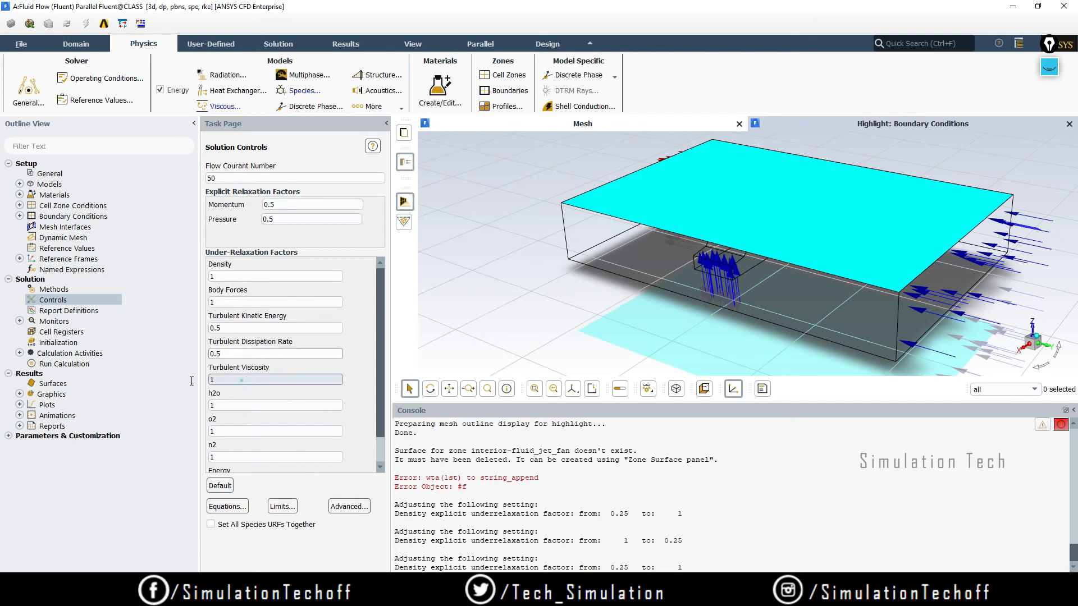
{"action": "left_click_drag", "start_coordinate": [241, 380], "coordinate": [157, 385]}
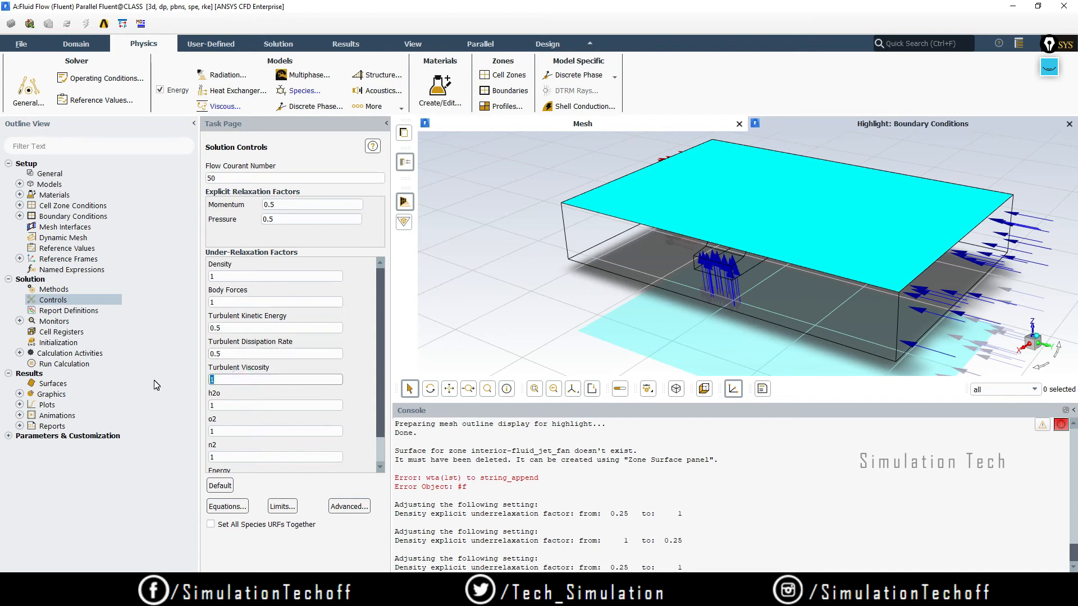
{"action": "type", "text": "0.7"}
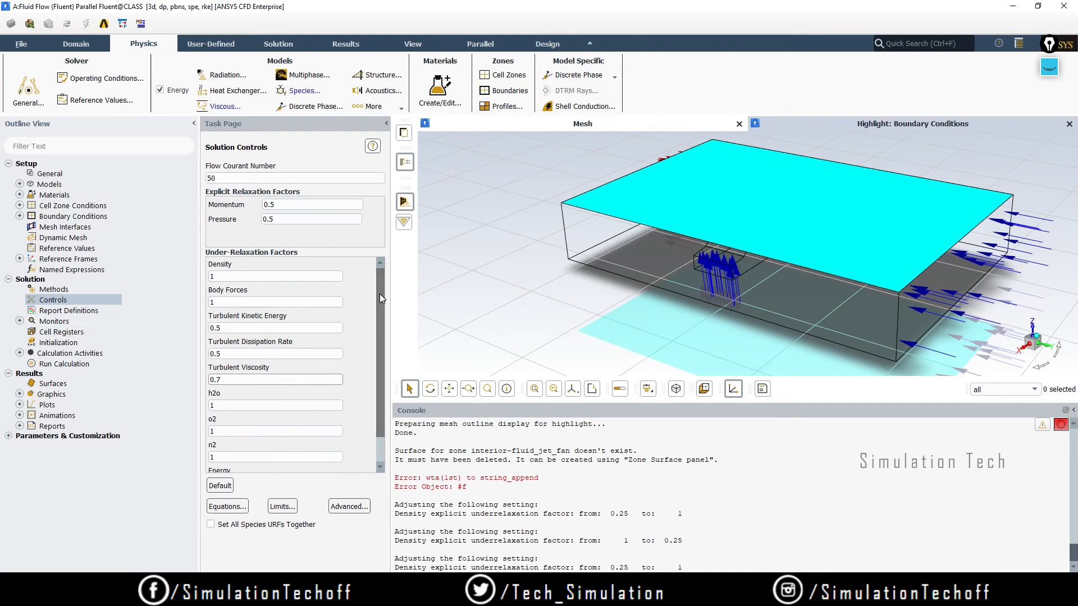
Expand the monitors branch of the outline and look at the report plot definitions, closing them without changes.
{"action": "left_click", "coordinate": [19, 322]}
{"action": "left_click", "coordinate": [21, 321]}
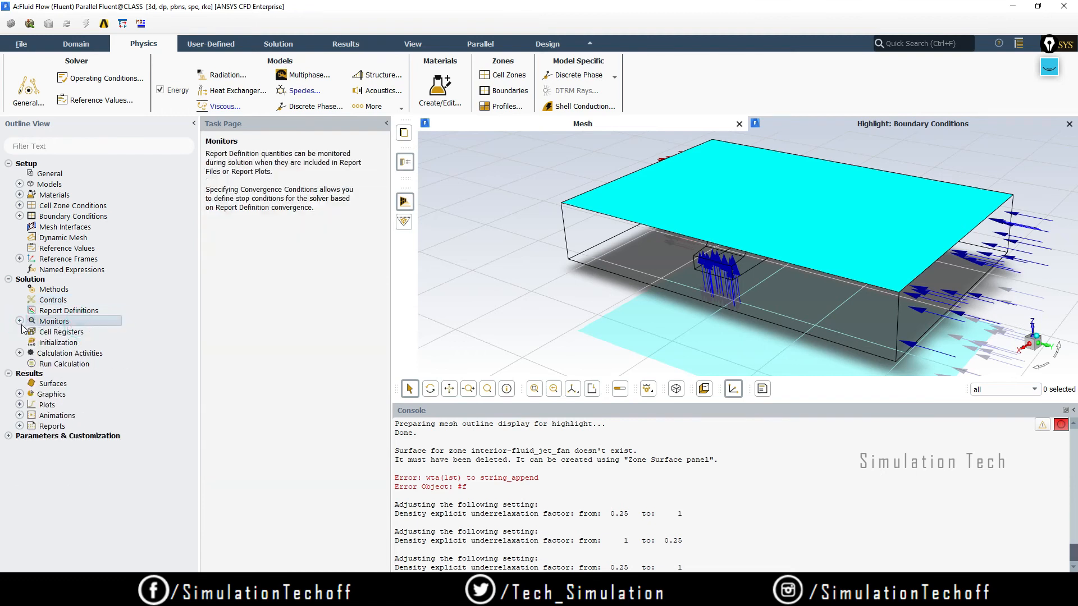
{"action": "left_click", "coordinate": [20, 321]}
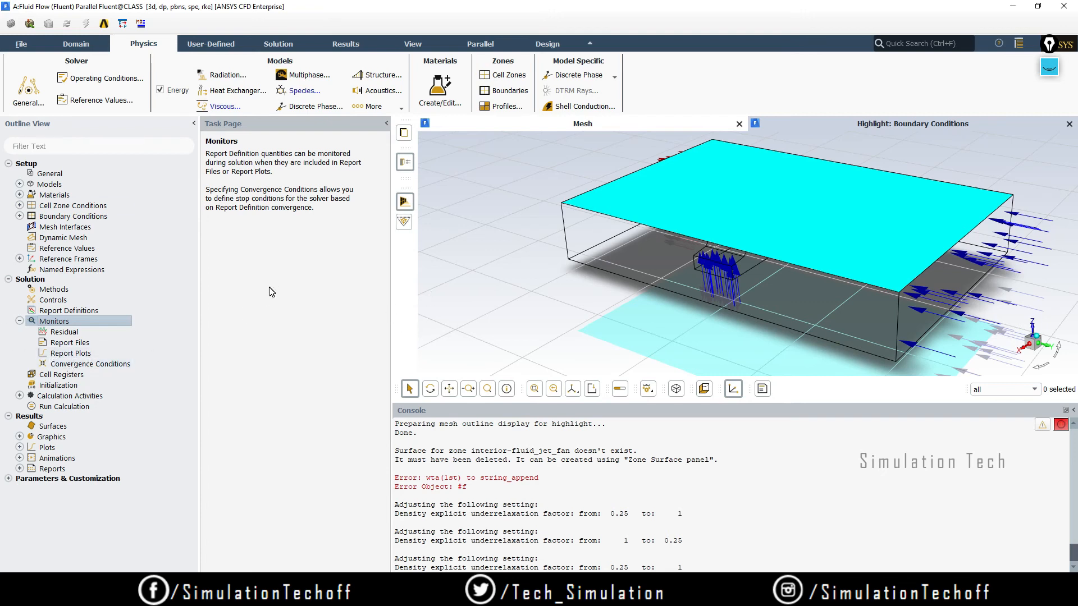
{"action": "left_click", "coordinate": [80, 353]}
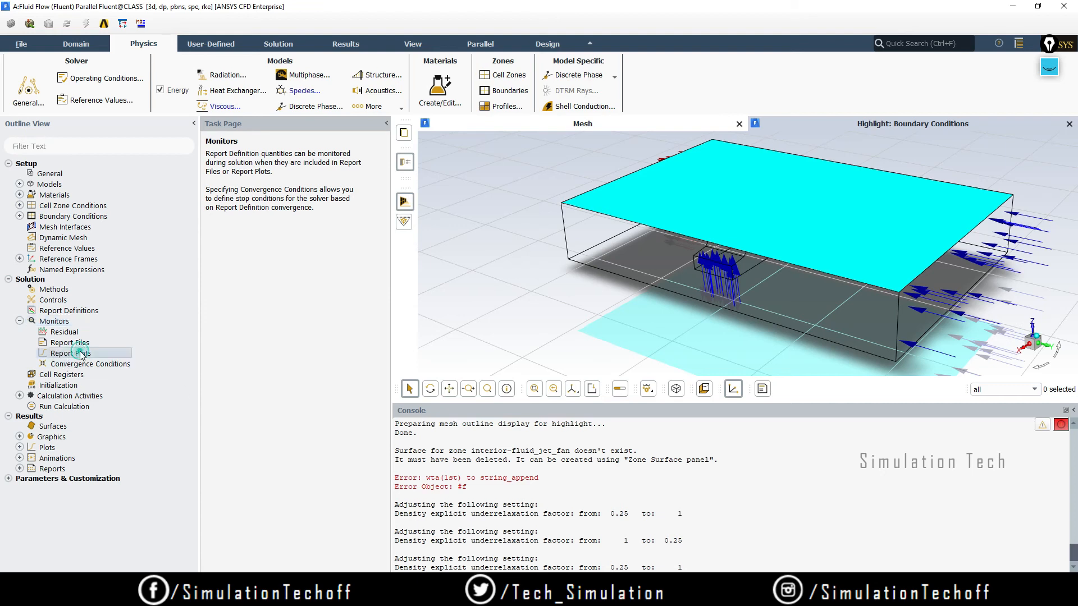
{"action": "double_click", "coordinate": [81, 353]}
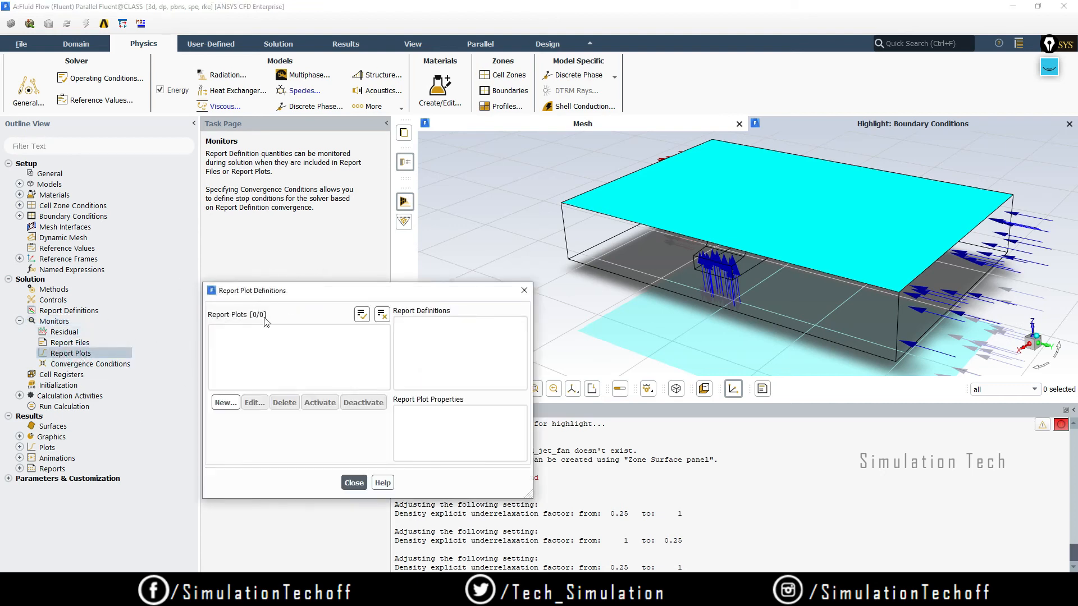
{"action": "left_click", "coordinate": [524, 290]}
Check the residual monitors' plotting options and convergence criteria for all equations, leaving them unchanged.
{"action": "left_click", "coordinate": [53, 333]}
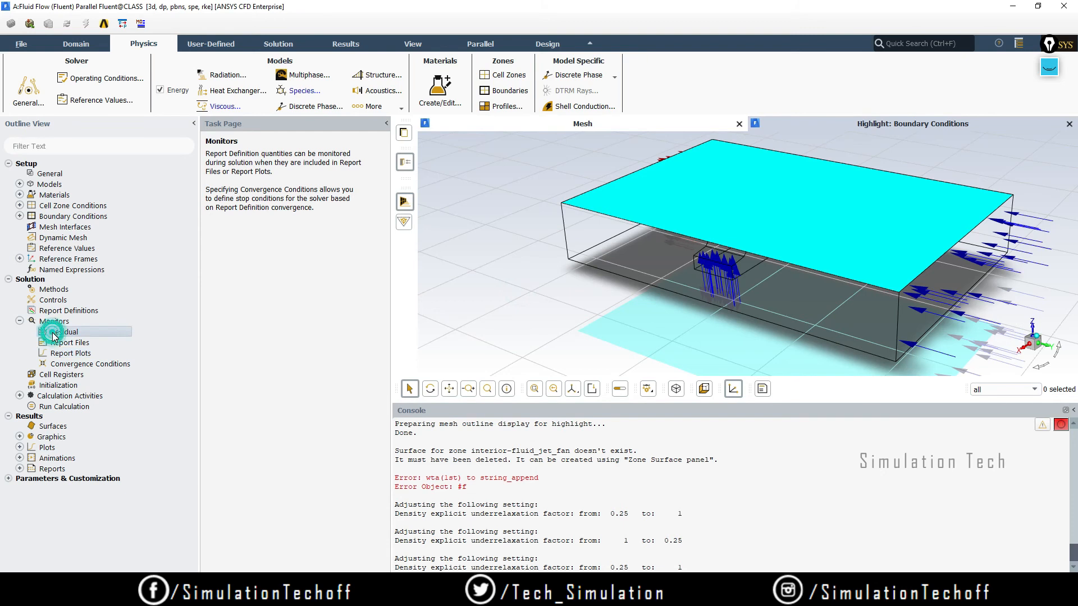
{"action": "double_click", "coordinate": [54, 333]}
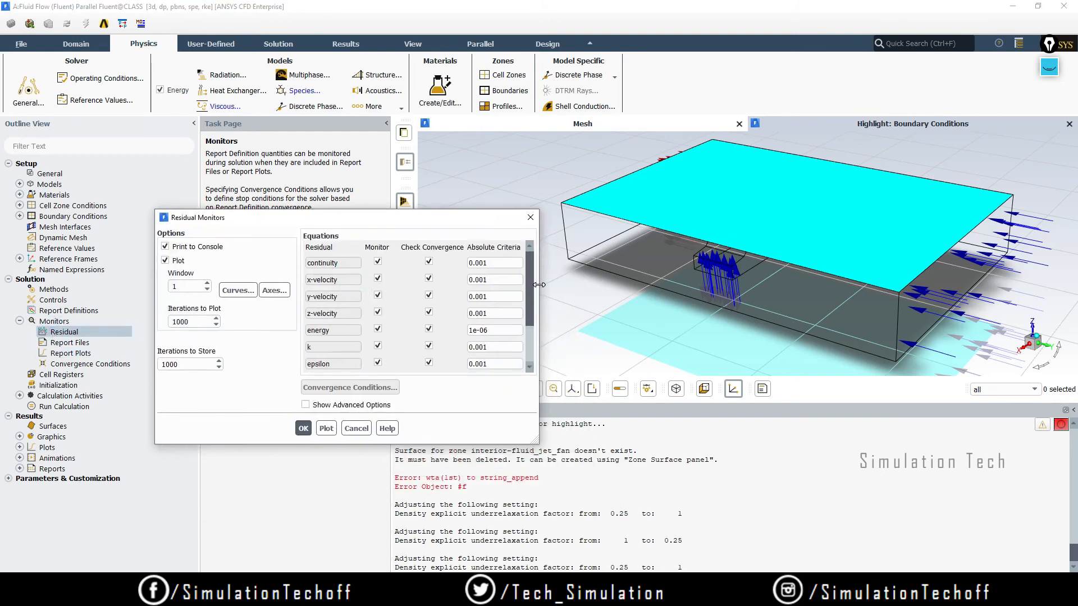
{"action": "mouse_move", "coordinate": [529, 278]}
{"action": "left_mouse_down"}
{"action": "mouse_move", "coordinate": [527, 356]}
{"action": "mouse_move", "coordinate": [525, 275]}
{"action": "left_mouse_up"}
{"action": "left_click_drag", "start_coordinate": [530, 327], "coordinate": [530, 363]}
{"action": "left_click", "coordinate": [304, 428]}
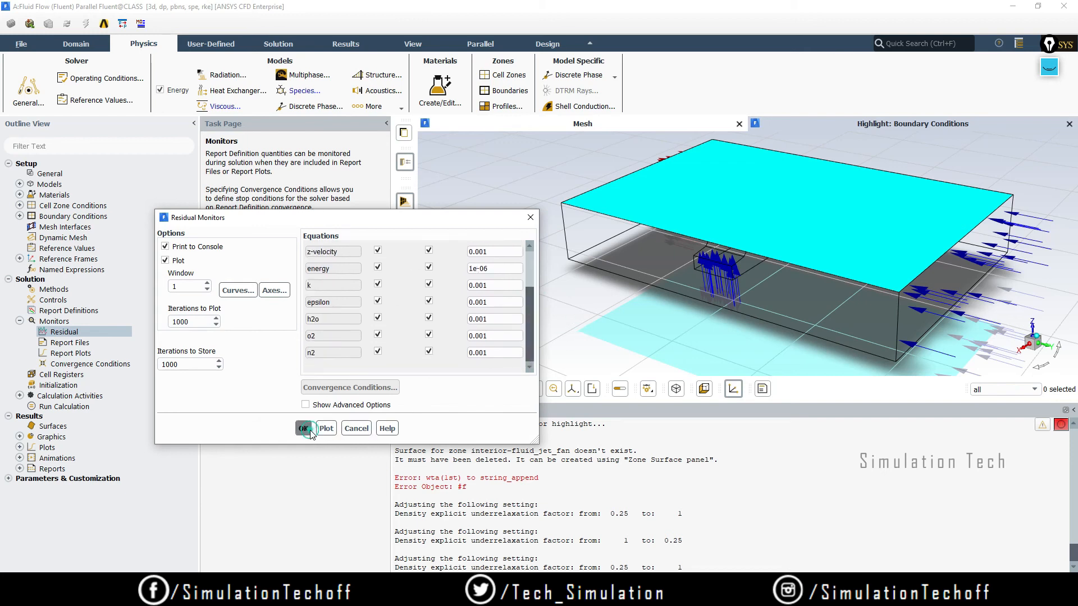
{"action": "left_click", "coordinate": [66, 333]}
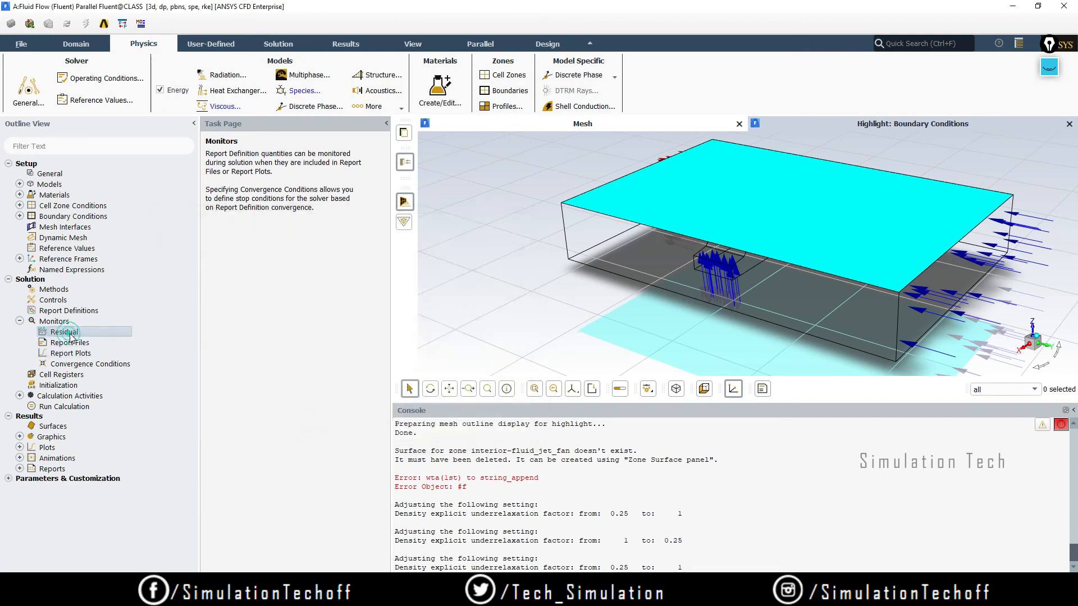
{"action": "double_click", "coordinate": [69, 334]}
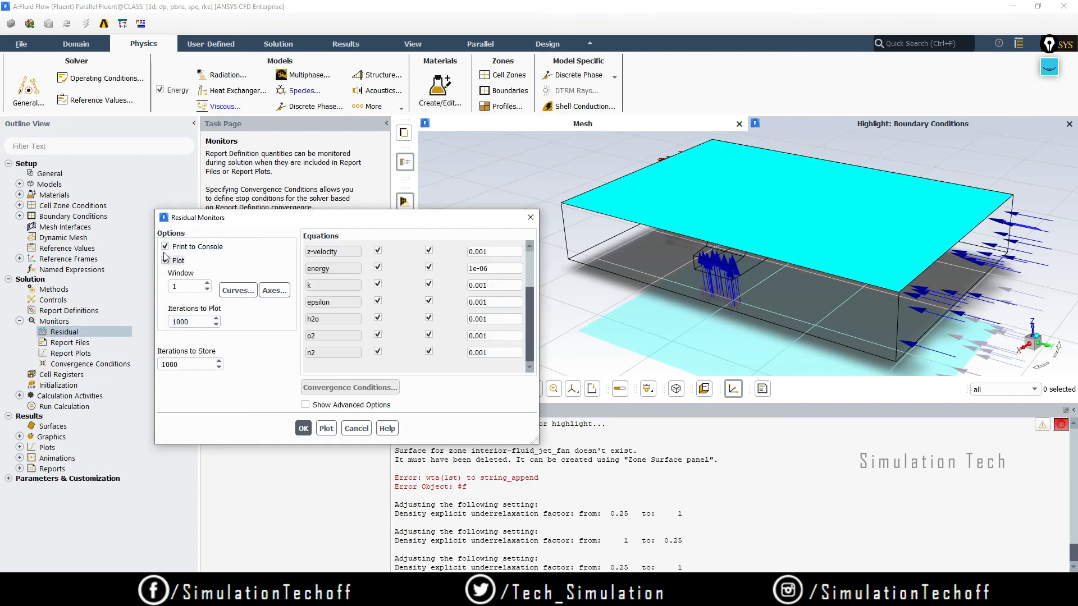
{"action": "left_click", "coordinate": [357, 429]}
Start a new report plot and add a mass flow rate surface report definition to it.
{"action": "left_click", "coordinate": [96, 352]}
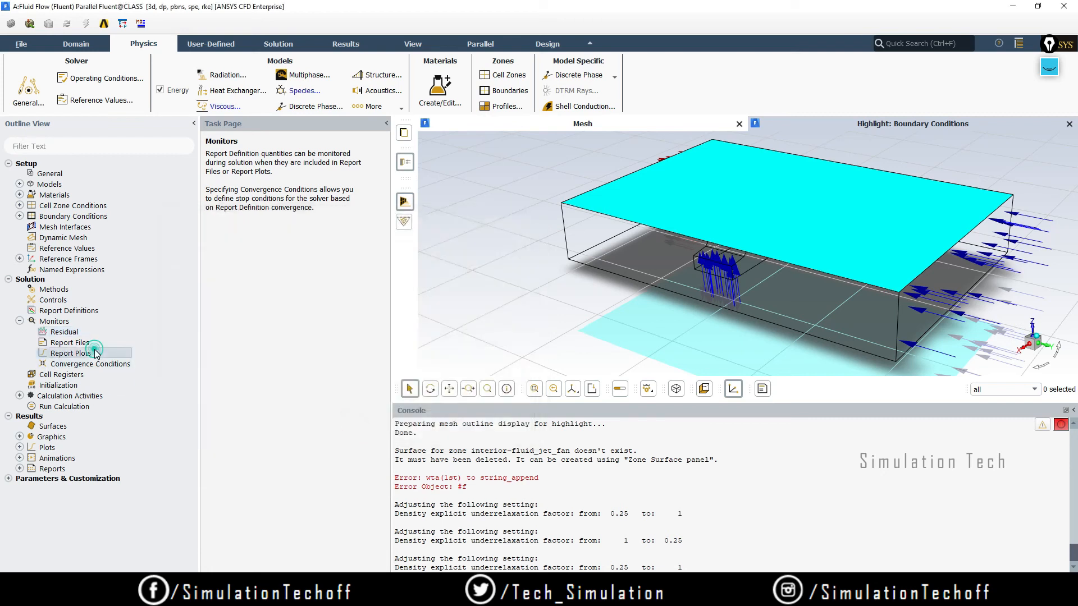
{"action": "double_click", "coordinate": [94, 352]}
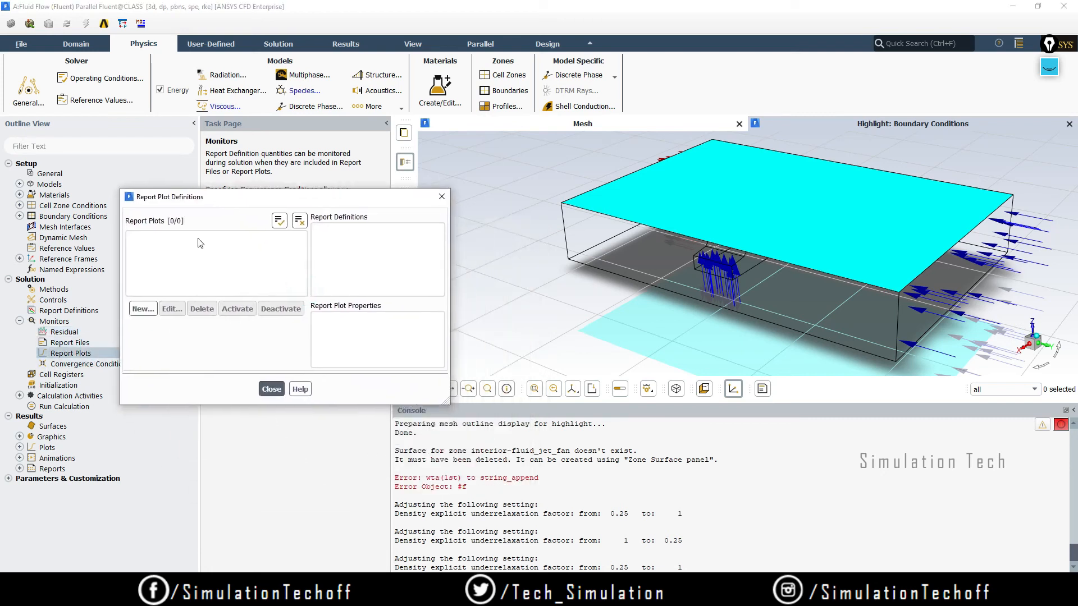
{"action": "left_click", "coordinate": [142, 309]}
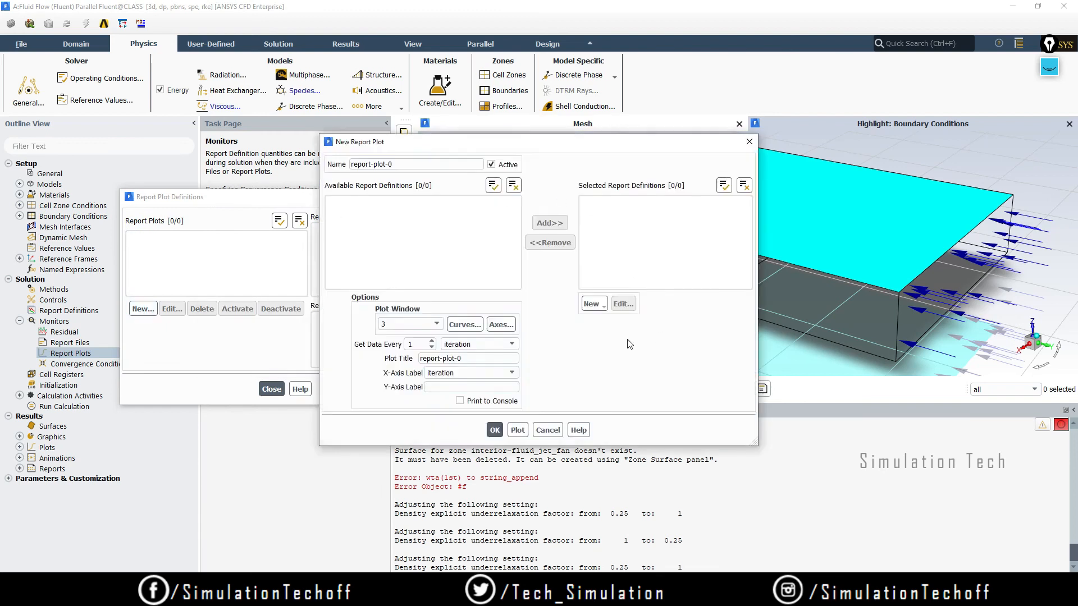
{"action": "left_click", "coordinate": [594, 304]}
{"action": "mouse_move", "coordinate": [604, 334]}
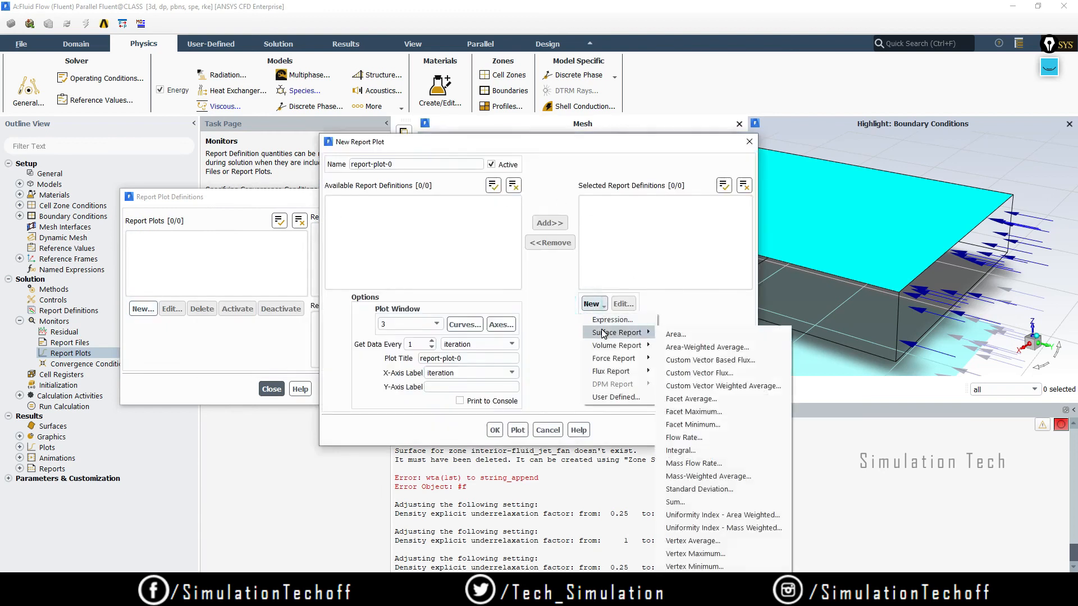
{"action": "left_click", "coordinate": [702, 463]}
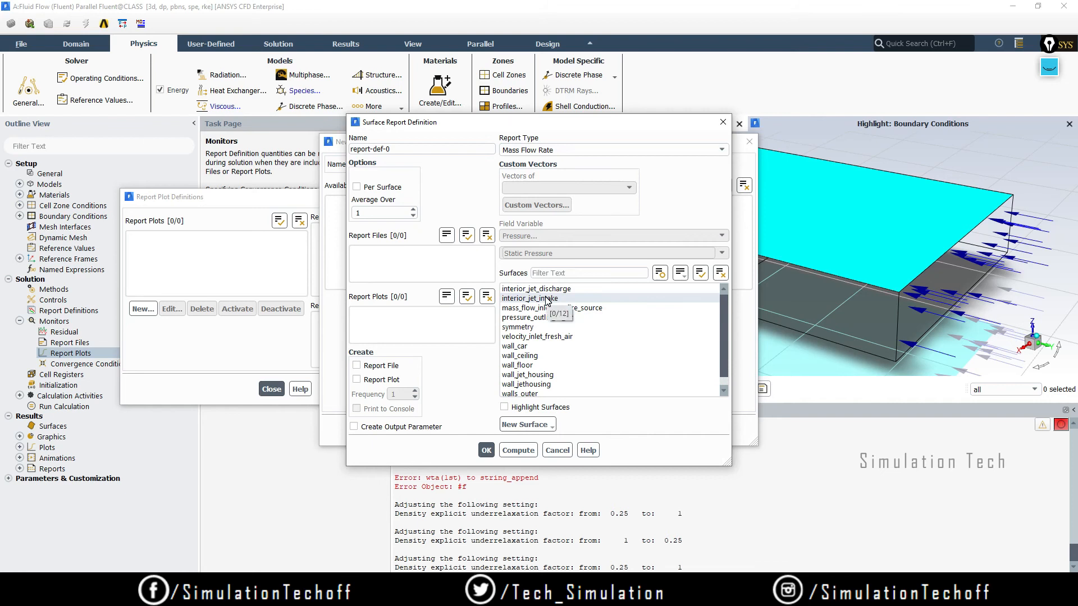
Select the interior_jet_intake surface for the report definition and name it mass-flow-rate.
{"action": "mouse_move", "coordinate": [723, 325]}
{"action": "left_mouse_down"}
{"action": "mouse_move", "coordinate": [725, 355]}
{"action": "mouse_move", "coordinate": [725, 309]}
{"action": "left_mouse_up"}
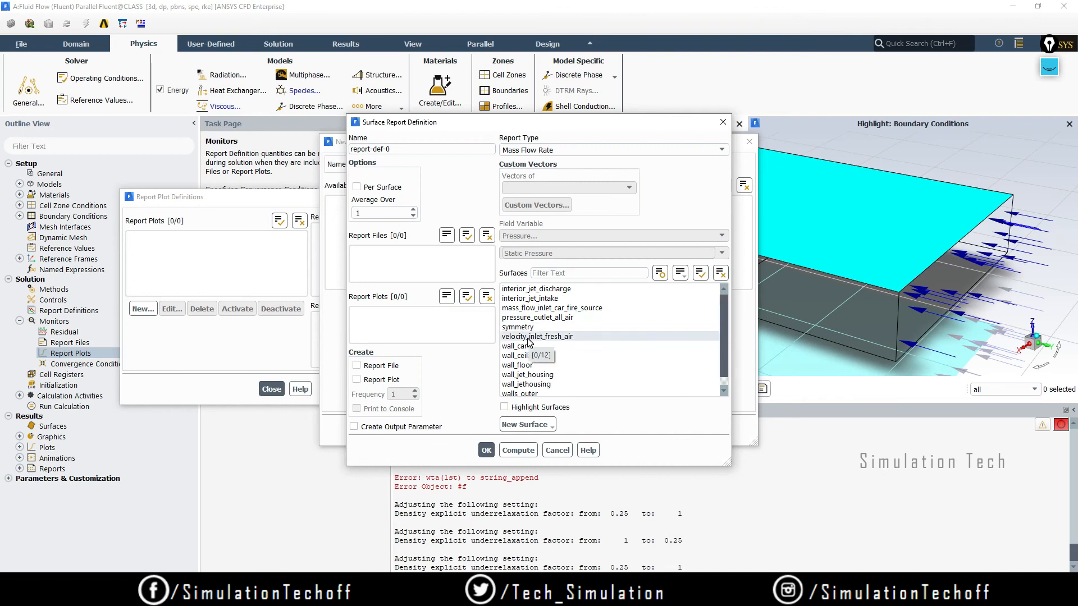
{"action": "left_click", "coordinate": [542, 299]}
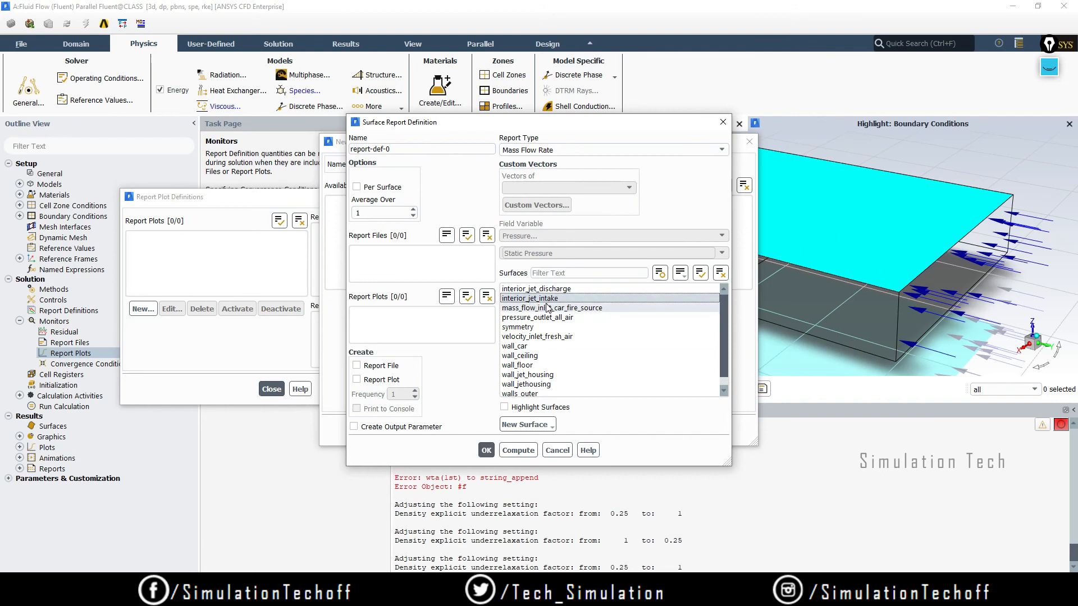
{"action": "triple_click", "coordinate": [421, 148]}
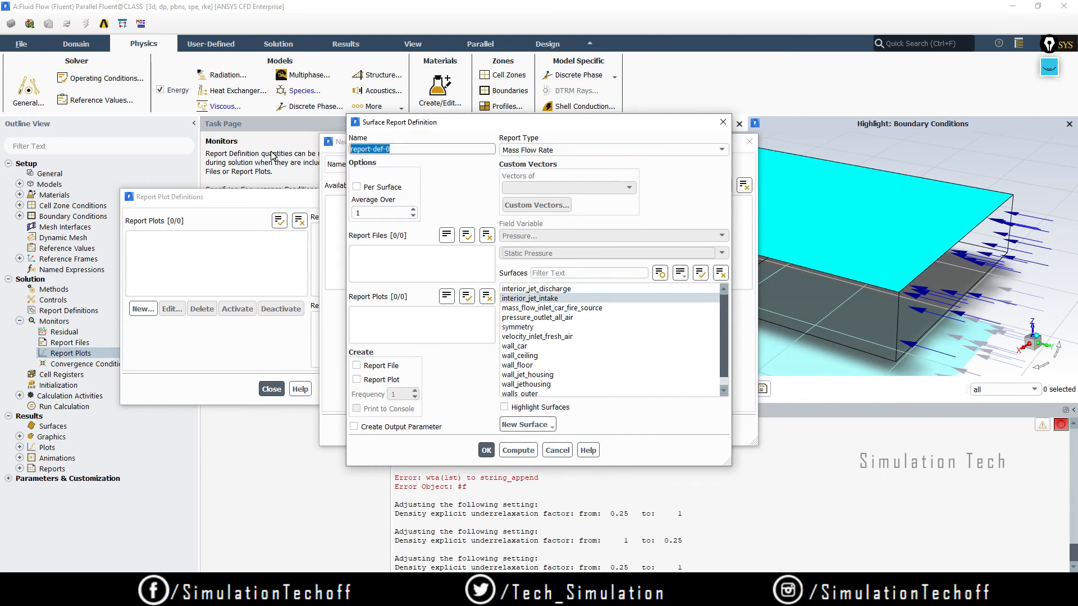
{"action": "type", "text": "mass-flow-rate"}
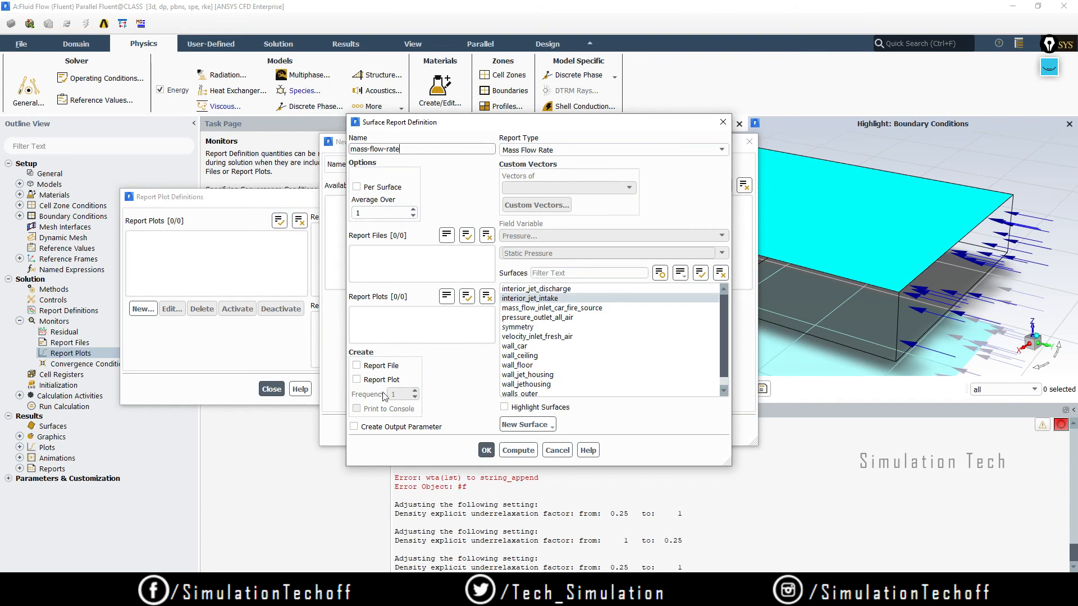
Enable a report file, a report plot and console printing for the mass-flow-rate report definition and accept it.
{"action": "left_click", "coordinate": [358, 368]}
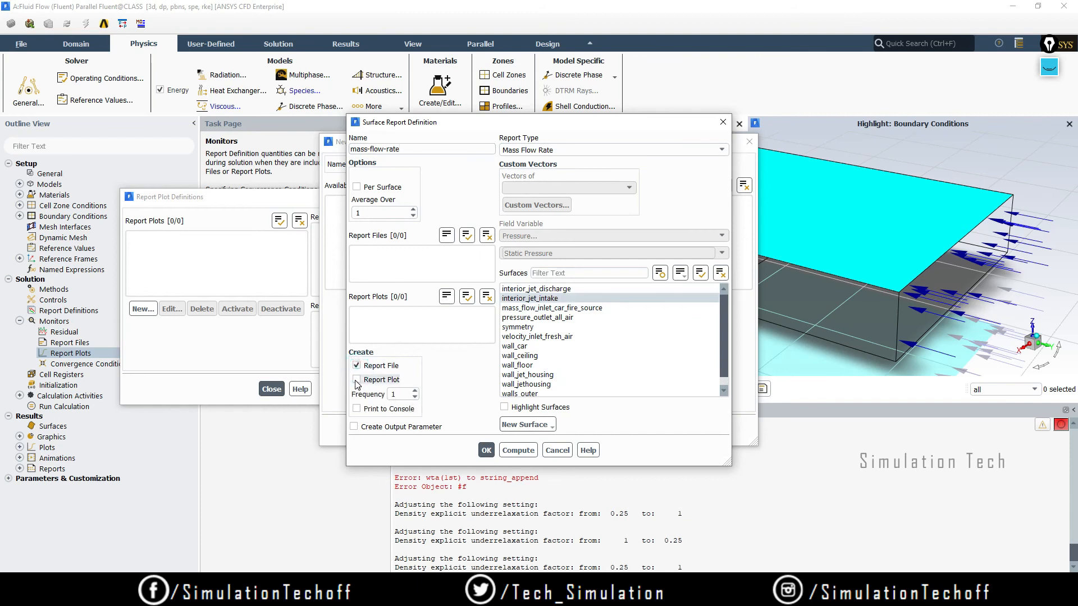
{"action": "left_click", "coordinate": [357, 382]}
{"action": "left_click", "coordinate": [357, 408]}
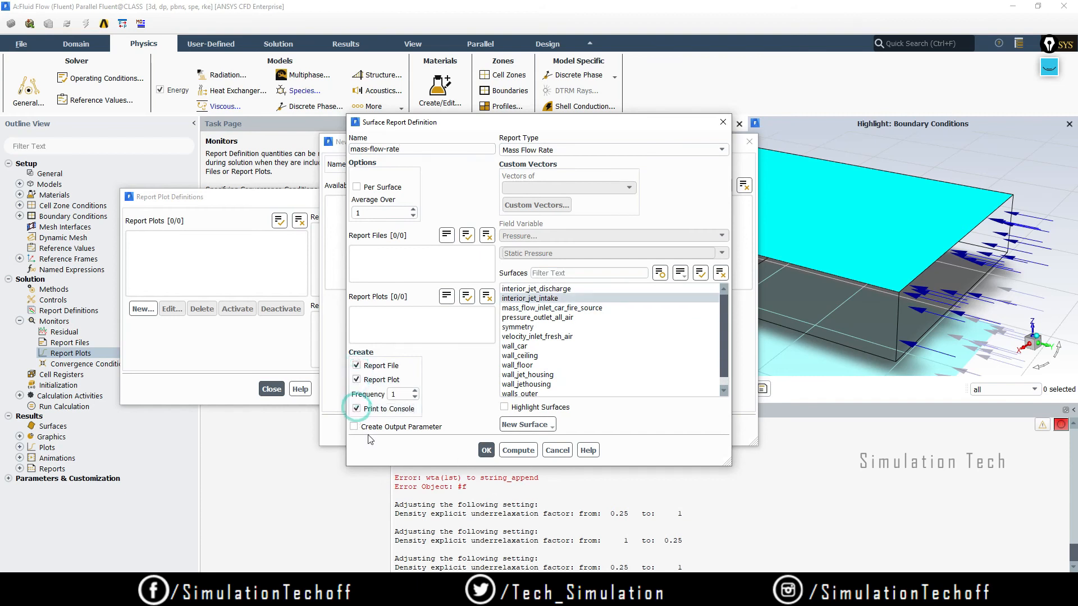
{"action": "left_click", "coordinate": [487, 451]}
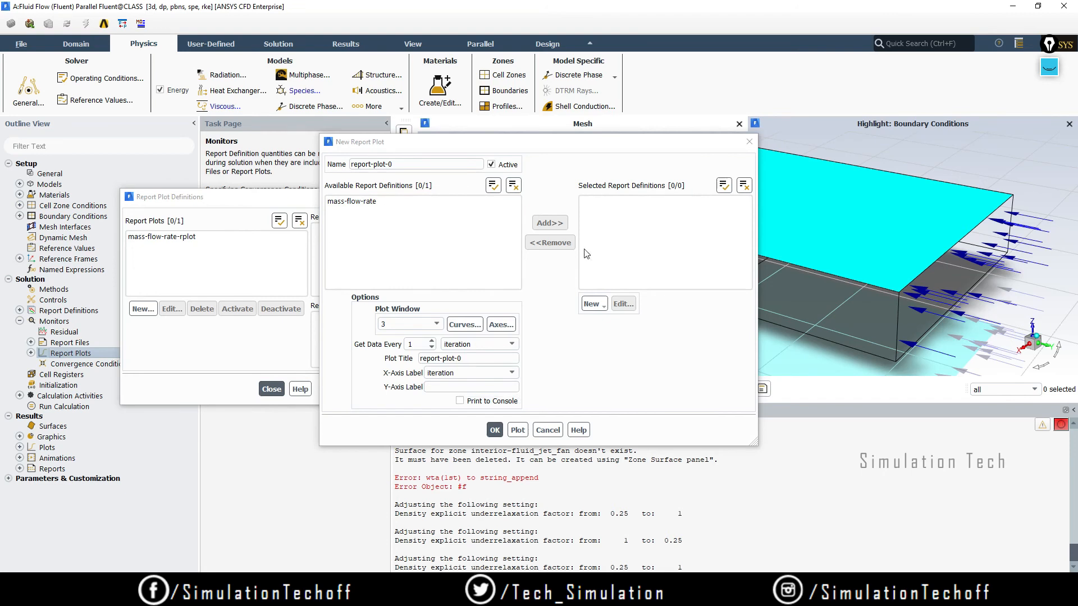
Add another surface report definition to the report plot and set its report type to Integral.
{"action": "left_click", "coordinate": [592, 303]}
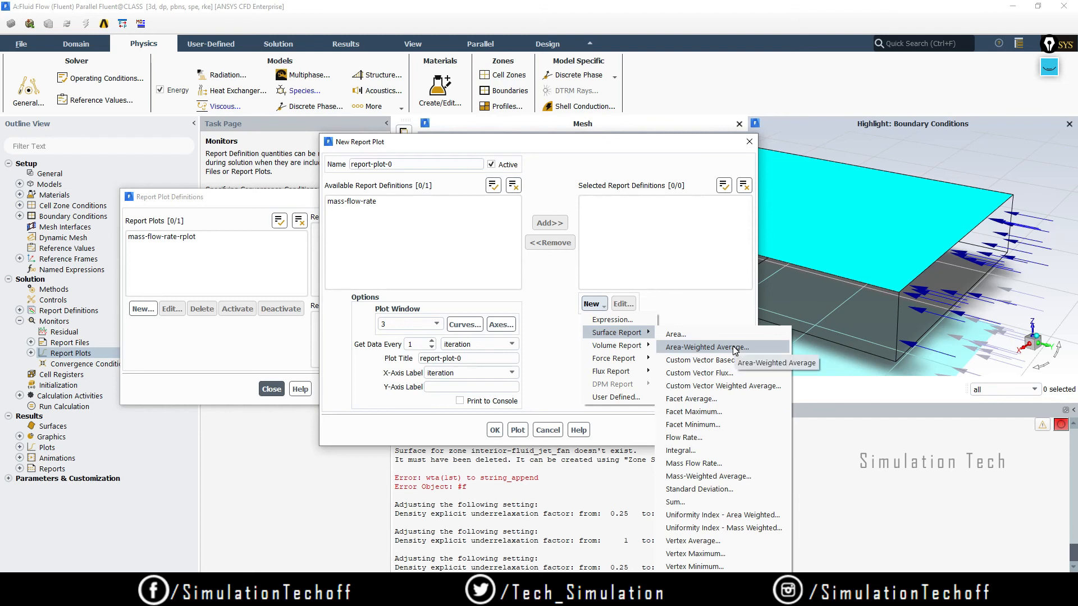
{"action": "left_click", "coordinate": [734, 348]}
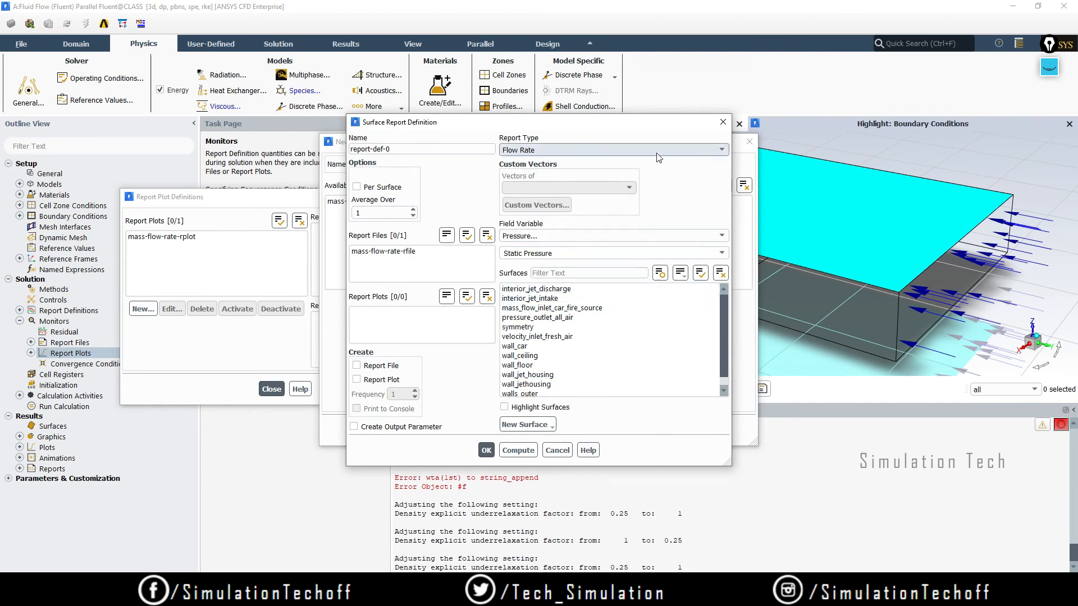
{"action": "left_click", "coordinate": [628, 151]}
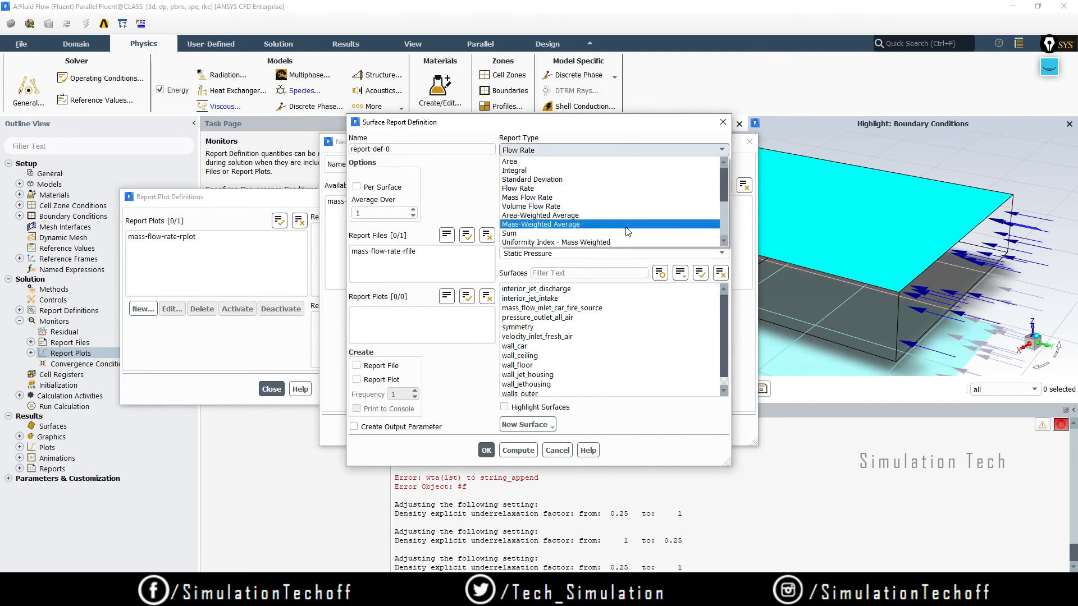
{"action": "scroll", "coordinate": [627, 232], "scroll_direction": "down", "scroll_amount": 3}
{"action": "scroll", "coordinate": [618, 213], "scroll_direction": "up", "scroll_amount": 3}
{"action": "left_click", "coordinate": [578, 176]}
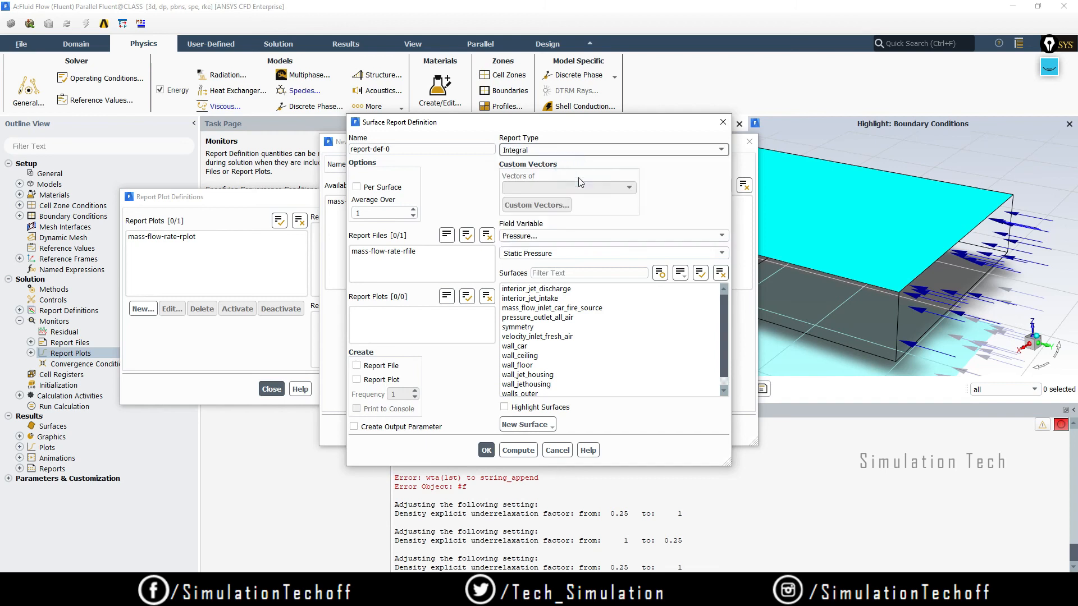
Name the integral surface report definition heat-flux.
{"action": "double_click", "coordinate": [417, 149]}
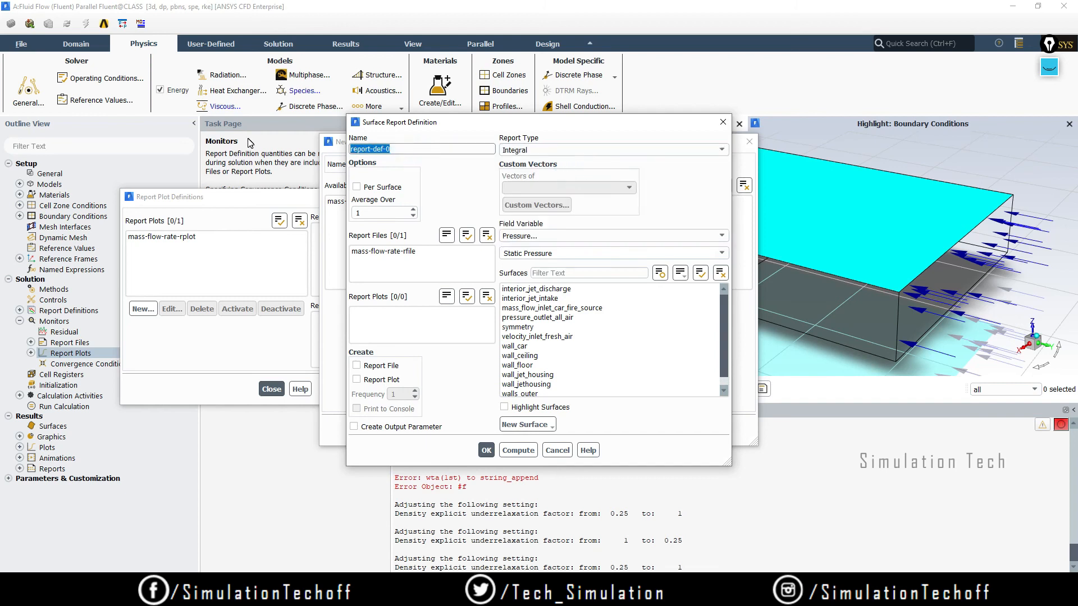
{"action": "type", "text": "ha"}
{"action": "type", "text": "at"}
{"action": "type", "text": "-flux"}
{"action": "left_click", "coordinate": [352, 149]}
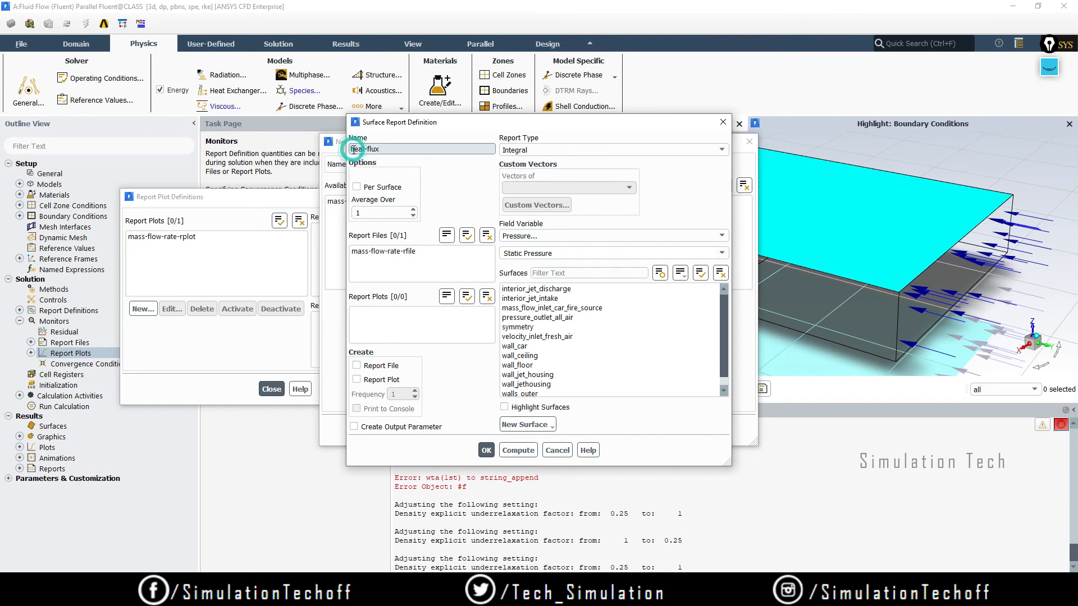
{"action": "left_click", "coordinate": [390, 149]}
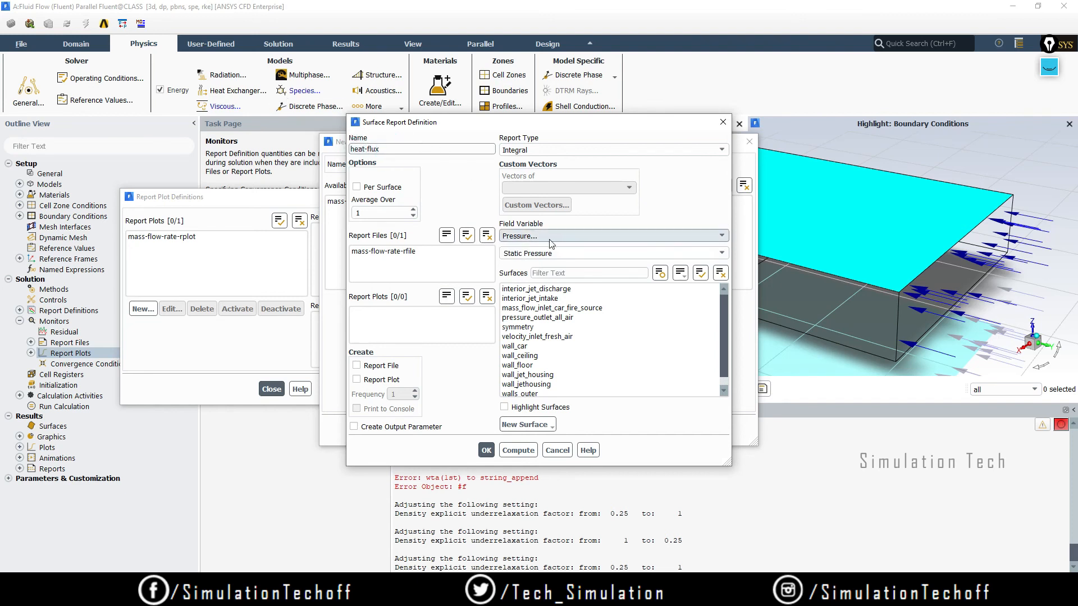
Set the heat-flux report's field variable to Wall Fluxes, Total Surface Heat Flux, and select the wall_ceiling surface.
{"action": "left_click", "coordinate": [578, 236]}
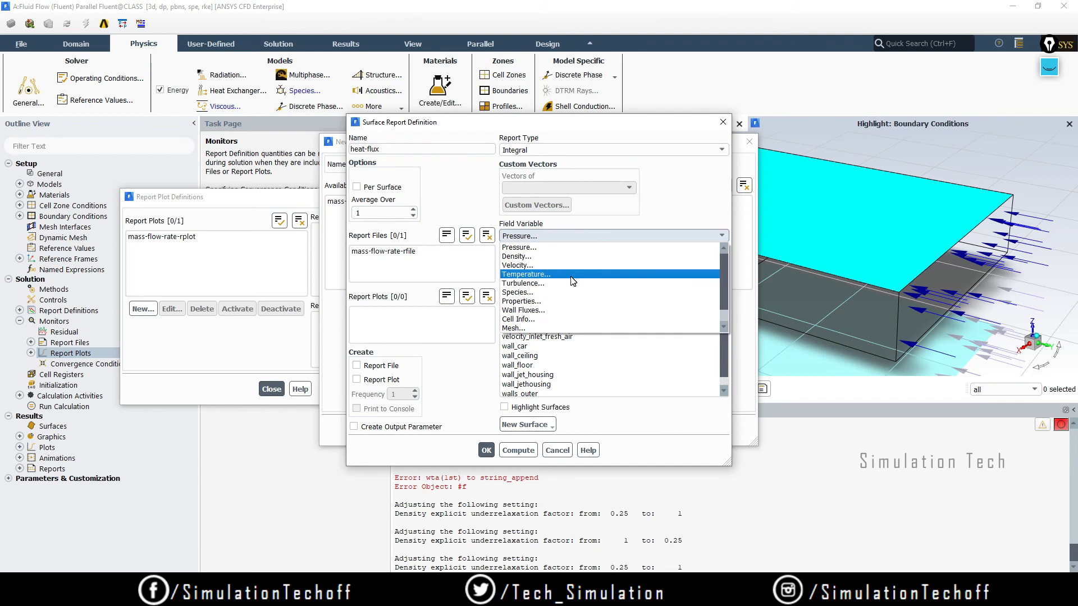
{"action": "left_click", "coordinate": [567, 310]}
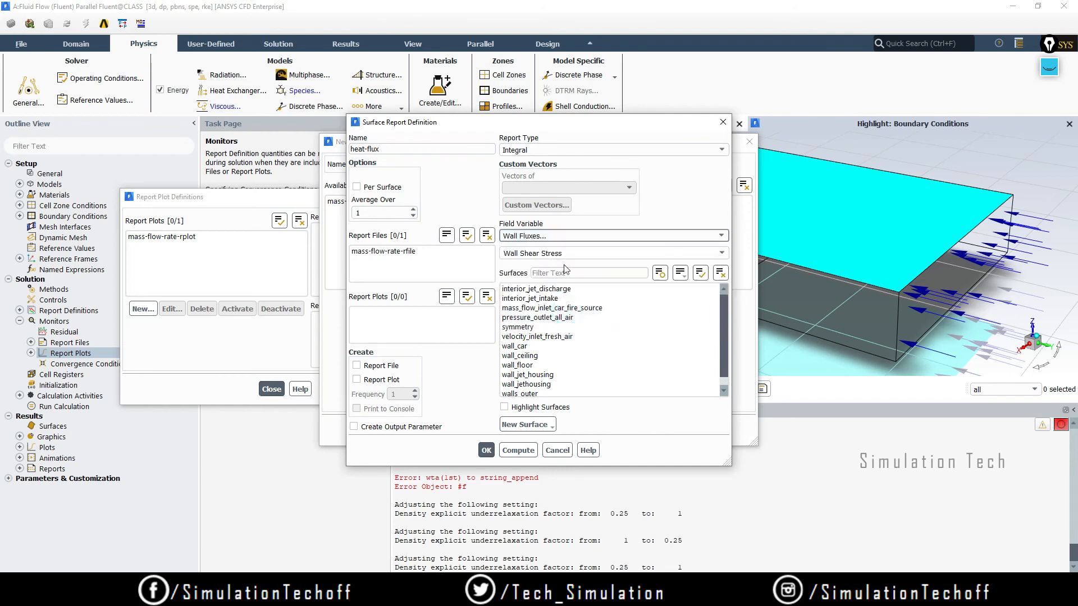
{"action": "left_click", "coordinate": [723, 253]}
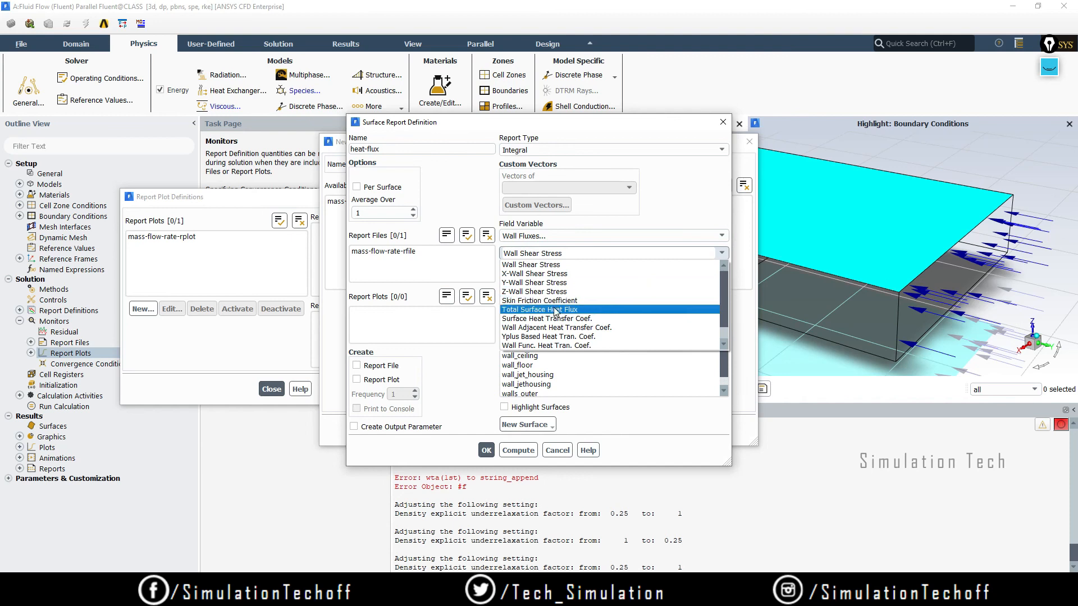
{"action": "left_click", "coordinate": [589, 310]}
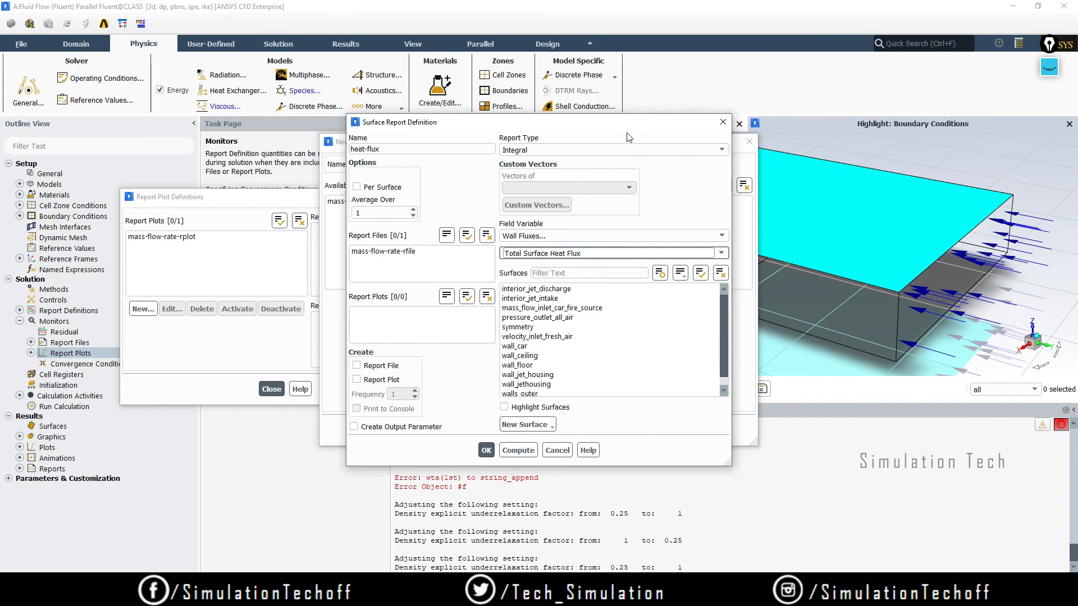
{"action": "left_click_drag", "start_coordinate": [628, 122], "coordinate": [457, 123]}
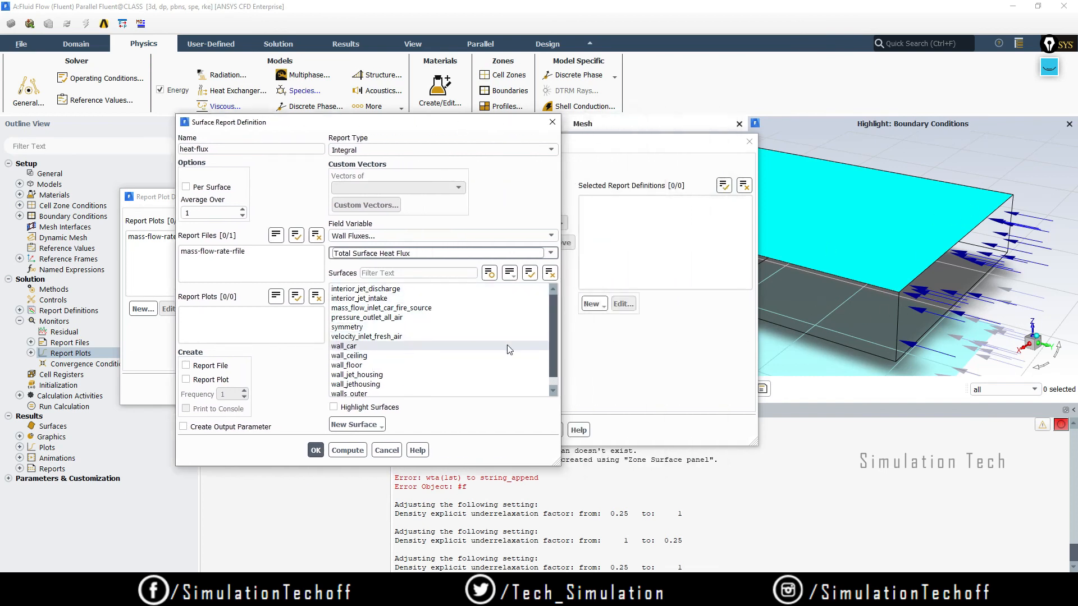
{"action": "left_click", "coordinate": [393, 356]}
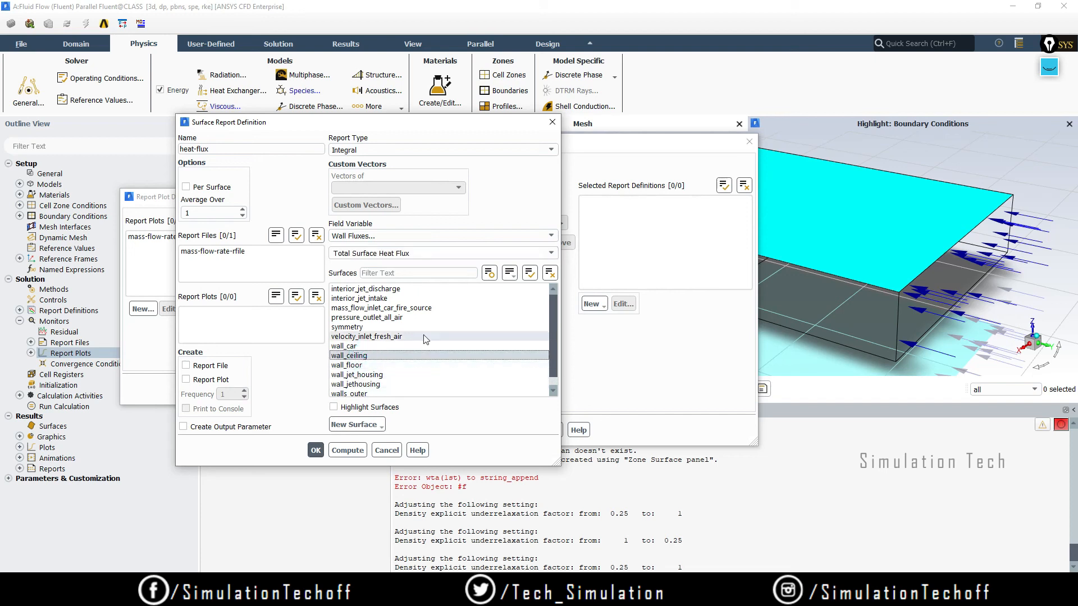
Enable a report file, a report plot and console printing for heat-flux, accept it and close the report plot definitions.
{"action": "left_click", "coordinate": [186, 365]}
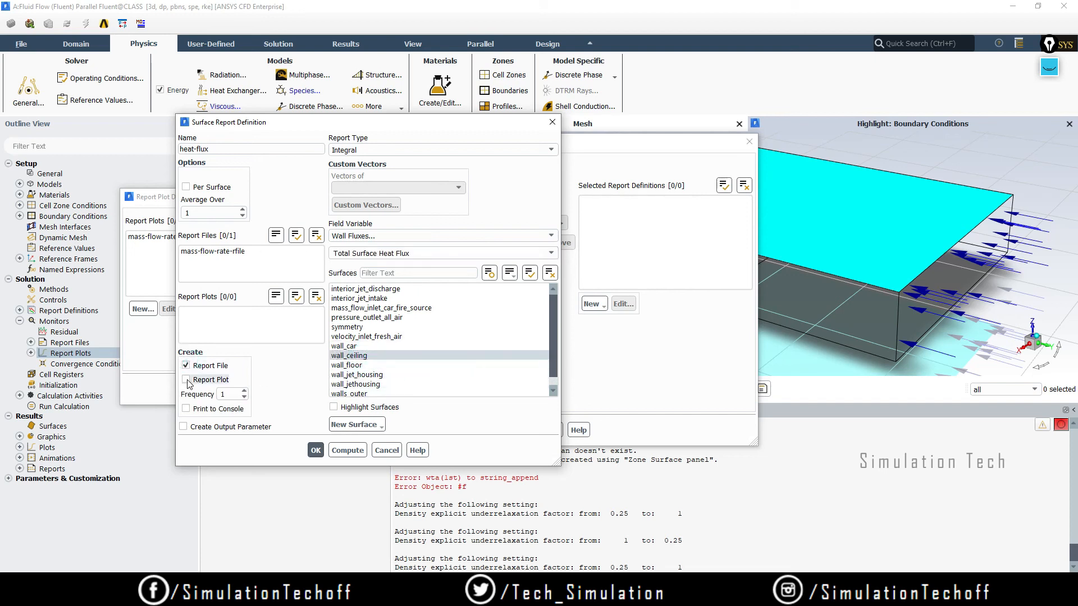
{"action": "left_click", "coordinate": [186, 380]}
{"action": "left_click", "coordinate": [185, 410]}
{"action": "left_click", "coordinate": [316, 451]}
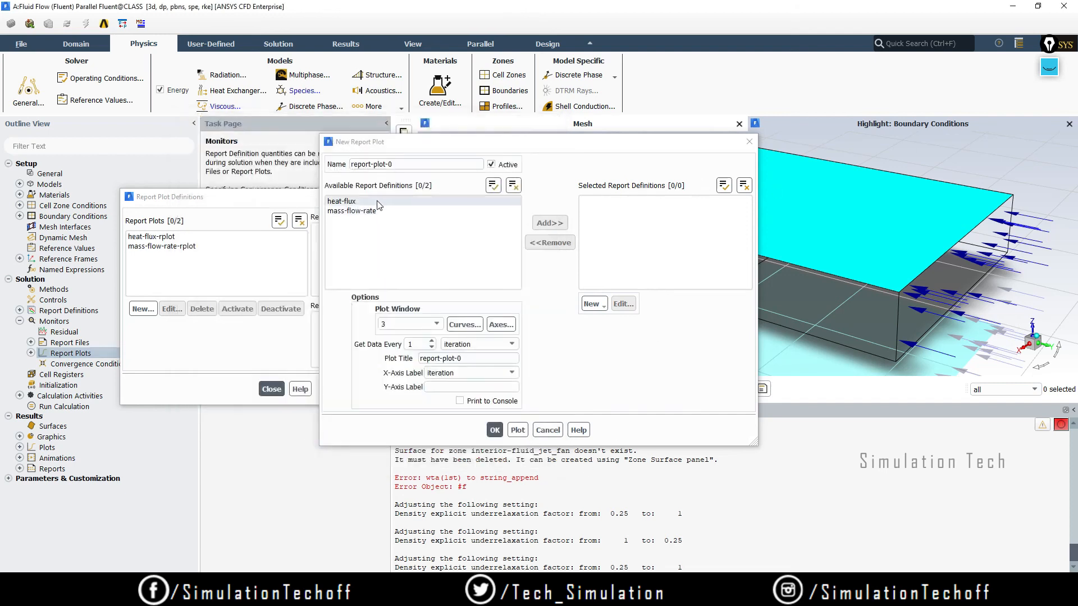
{"action": "left_click", "coordinate": [496, 430]}
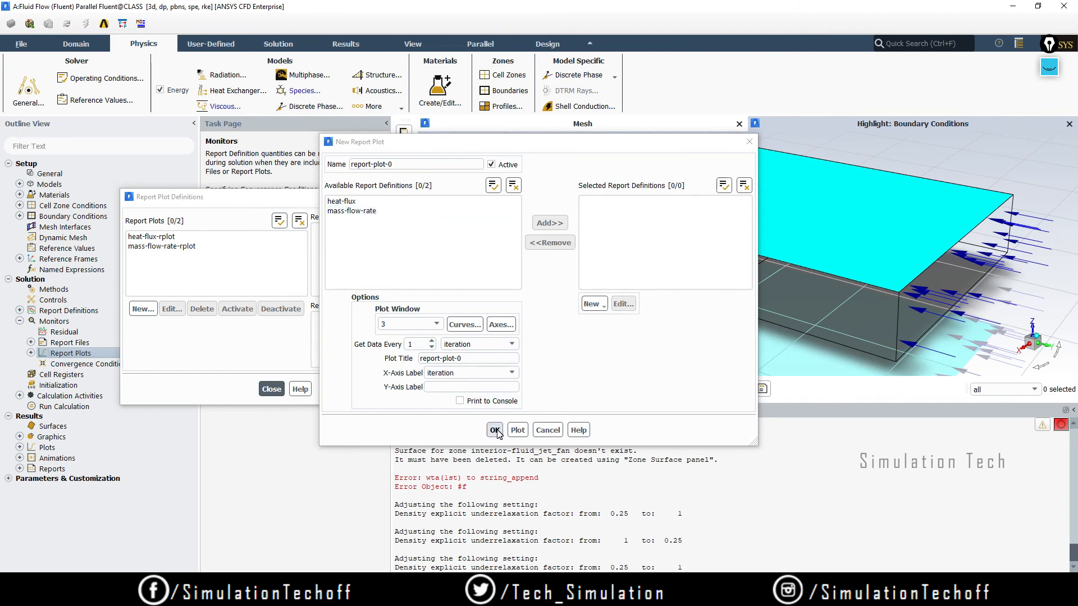
{"action": "left_click", "coordinate": [282, 392]}
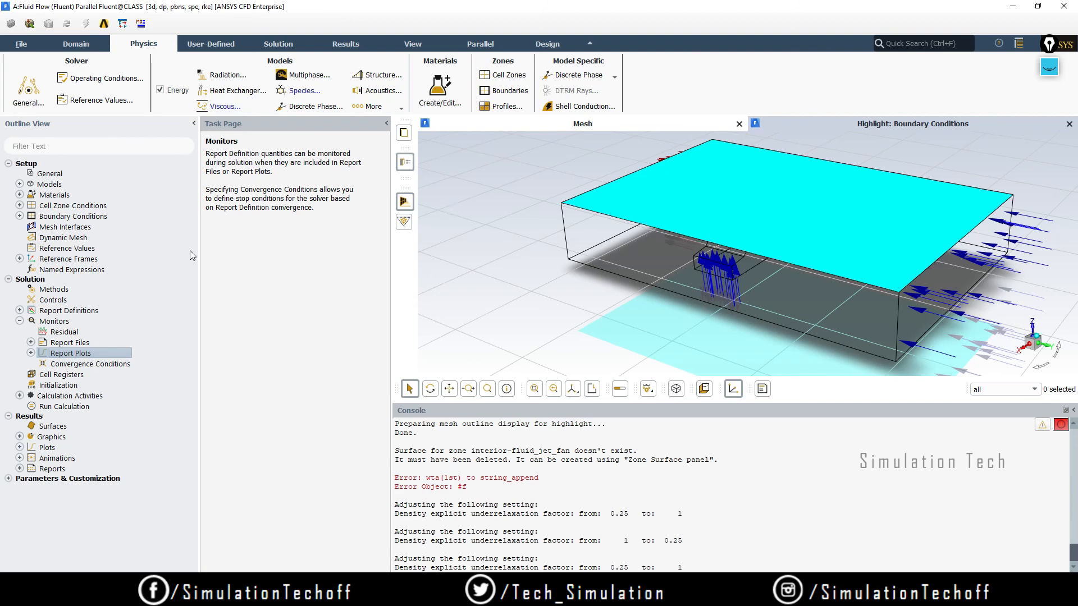
Initialize the solution with Standard Initialization, computing the initial values from velocity_inlet_fresh_air.
{"action": "left_click", "coordinate": [65, 386]}
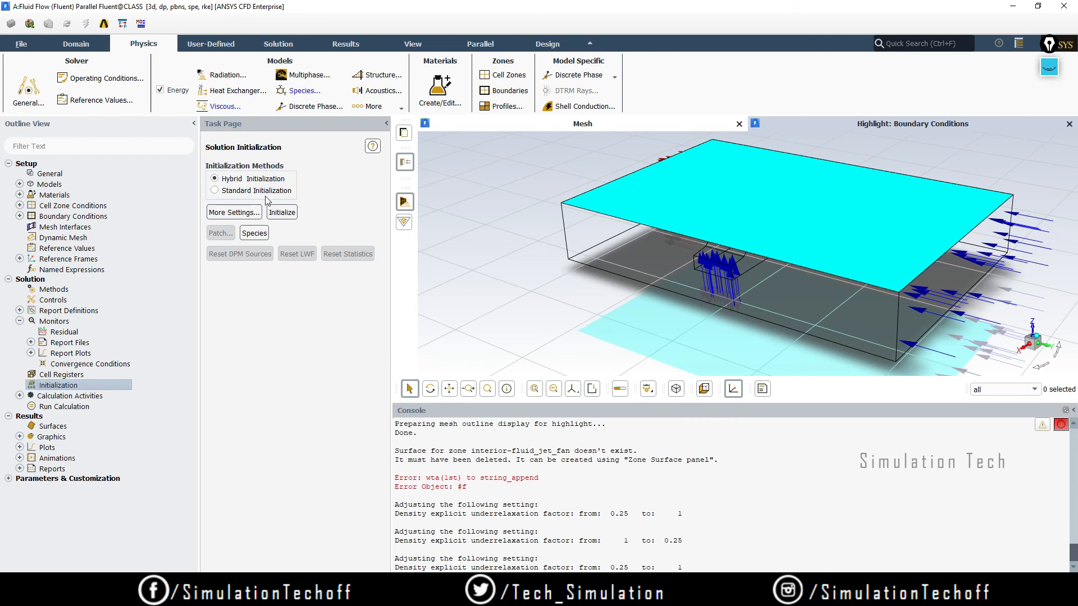
{"action": "left_click", "coordinate": [247, 191]}
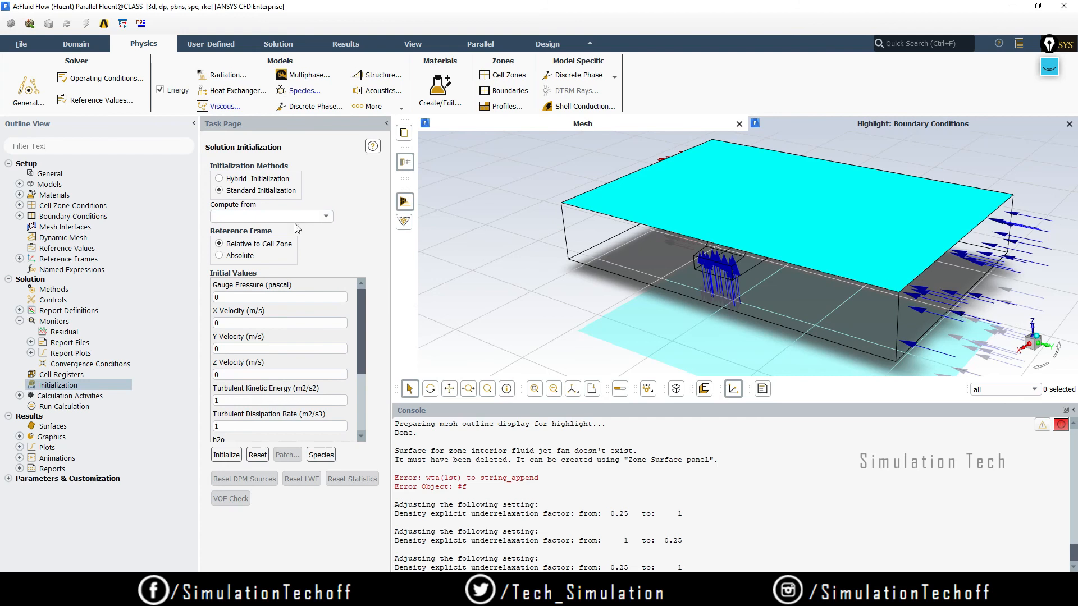
{"action": "left_click", "coordinate": [325, 217]}
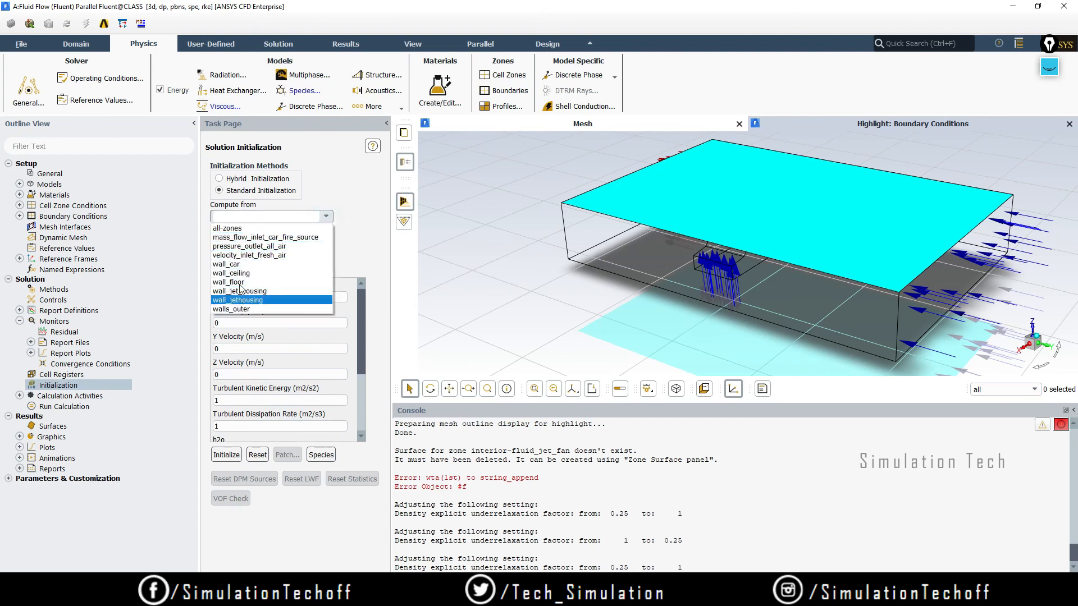
{"action": "left_click", "coordinate": [240, 255]}
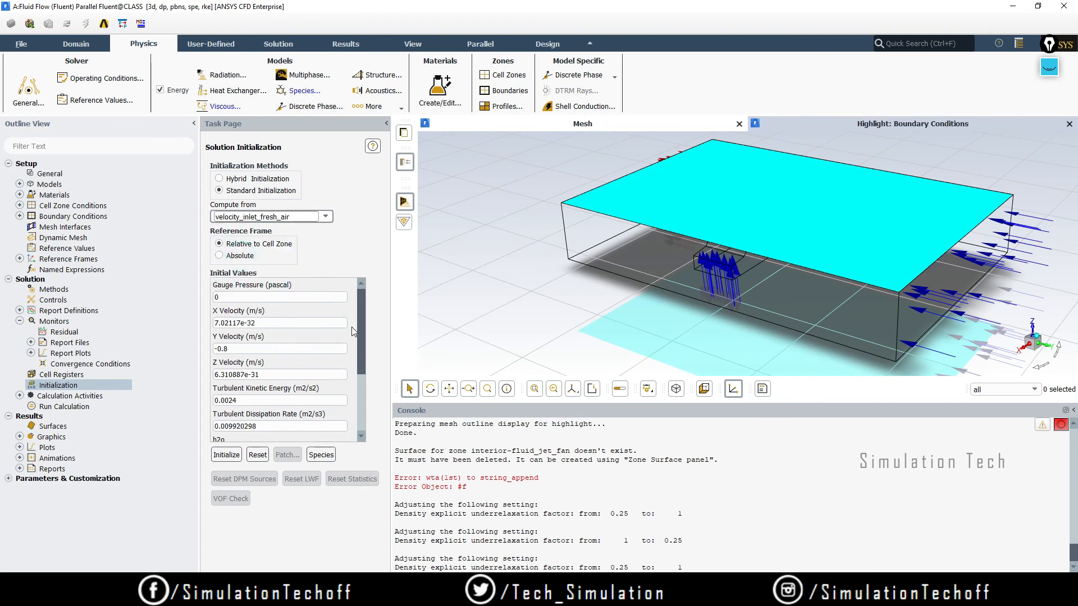
{"action": "left_click_drag", "start_coordinate": [360, 321], "coordinate": [348, 291]}
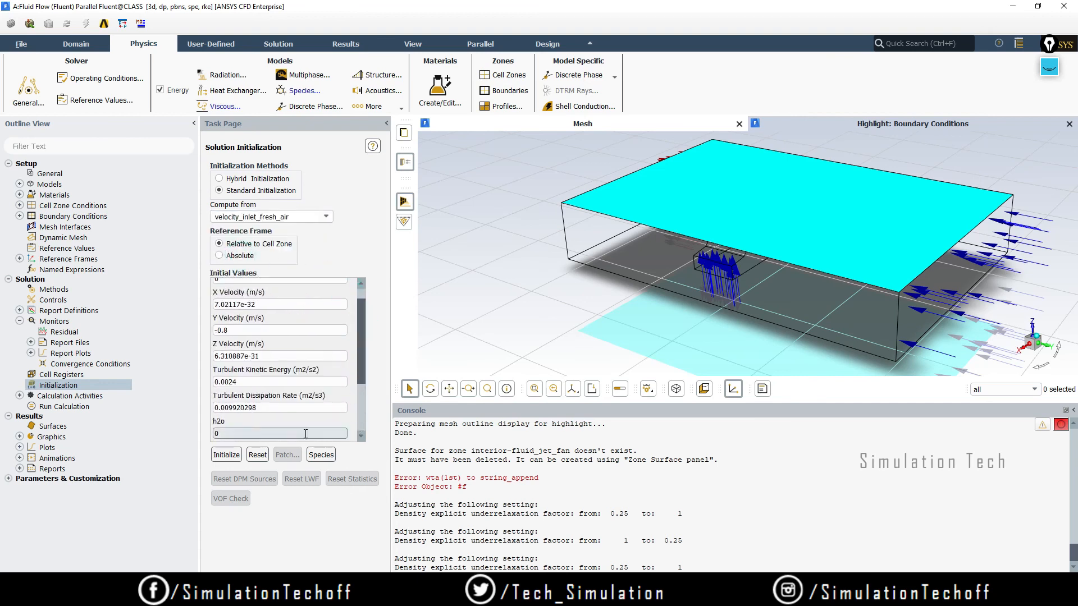
{"action": "left_click", "coordinate": [222, 456]}
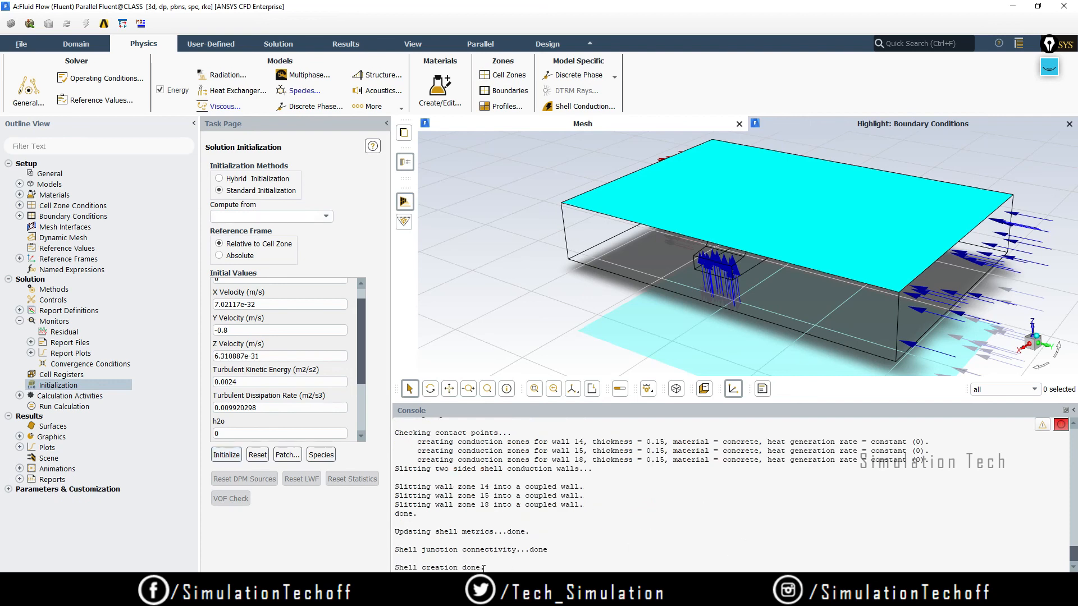
{"action": "left_click_drag", "start_coordinate": [486, 568], "coordinate": [396, 526]}
{"action": "left_click", "coordinate": [671, 544]}
Write the case and data over the existing car_and_garage-r17.cas, interrupting the export while the data file is being written.
{"action": "left_click", "coordinate": [14, 47]}
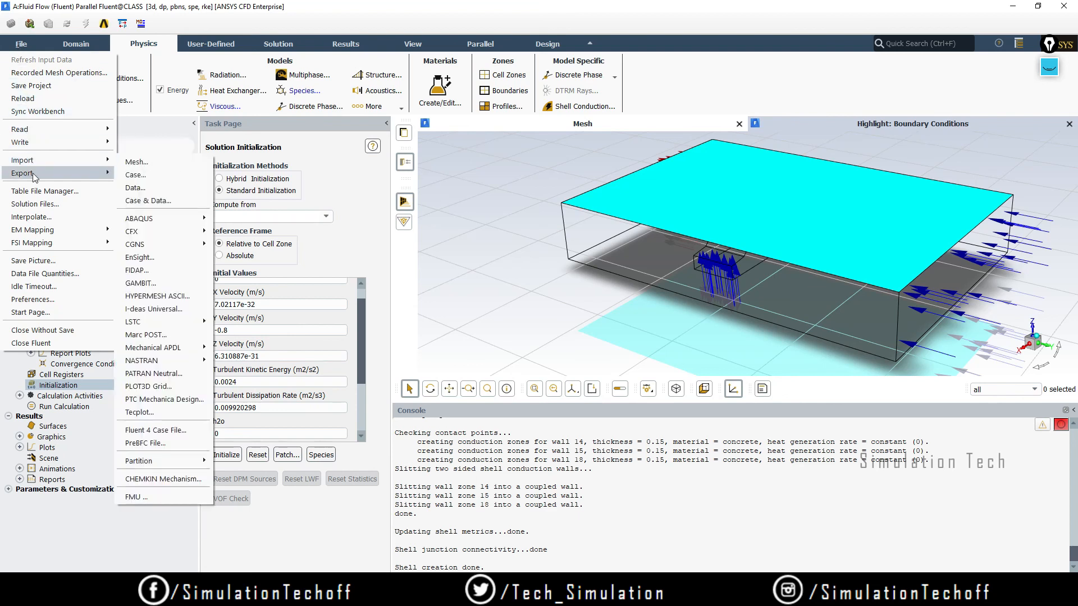
{"action": "mouse_move", "coordinate": [34, 173]}
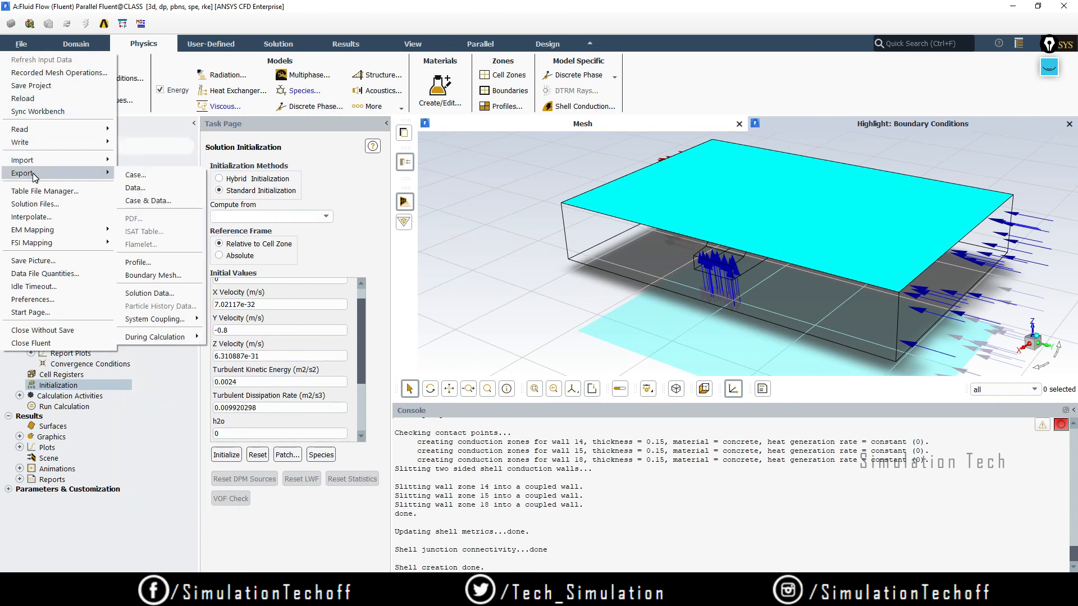
{"action": "left_click", "coordinate": [155, 201]}
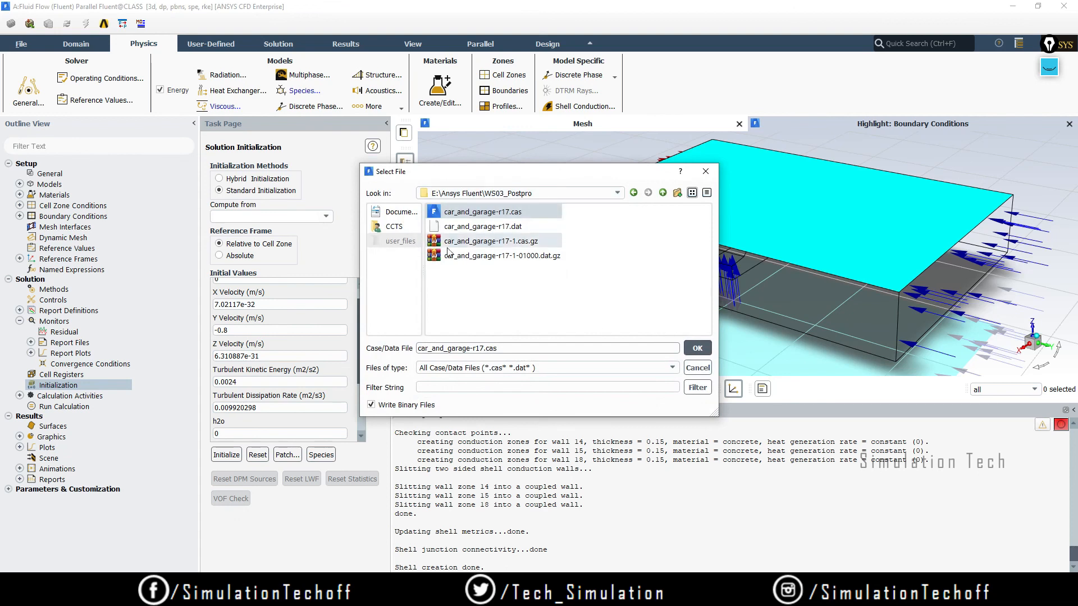
{"action": "left_click", "coordinate": [697, 349]}
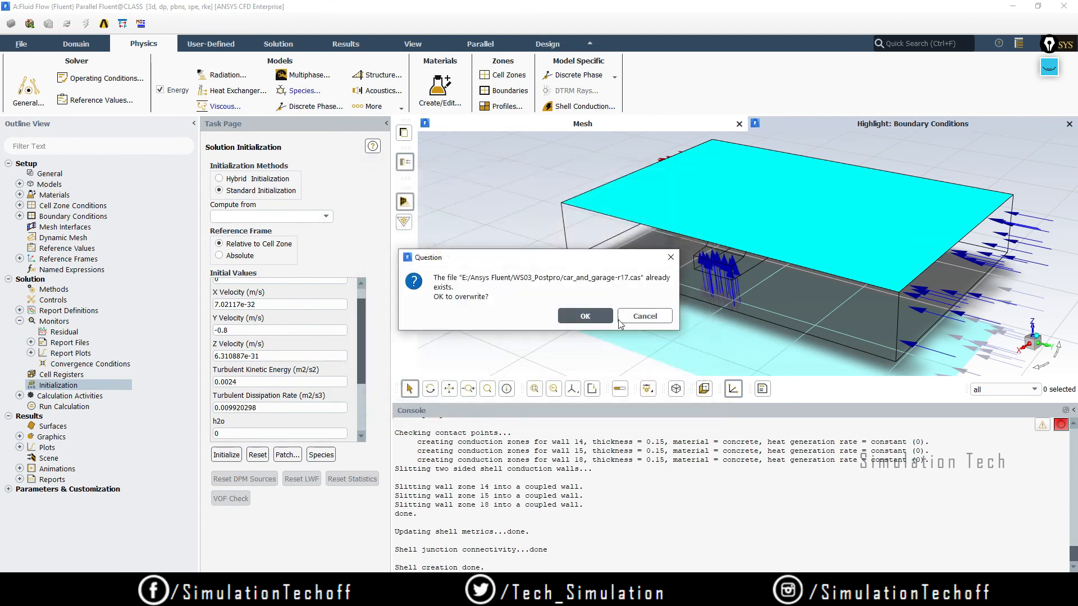
{"action": "left_click", "coordinate": [585, 317]}
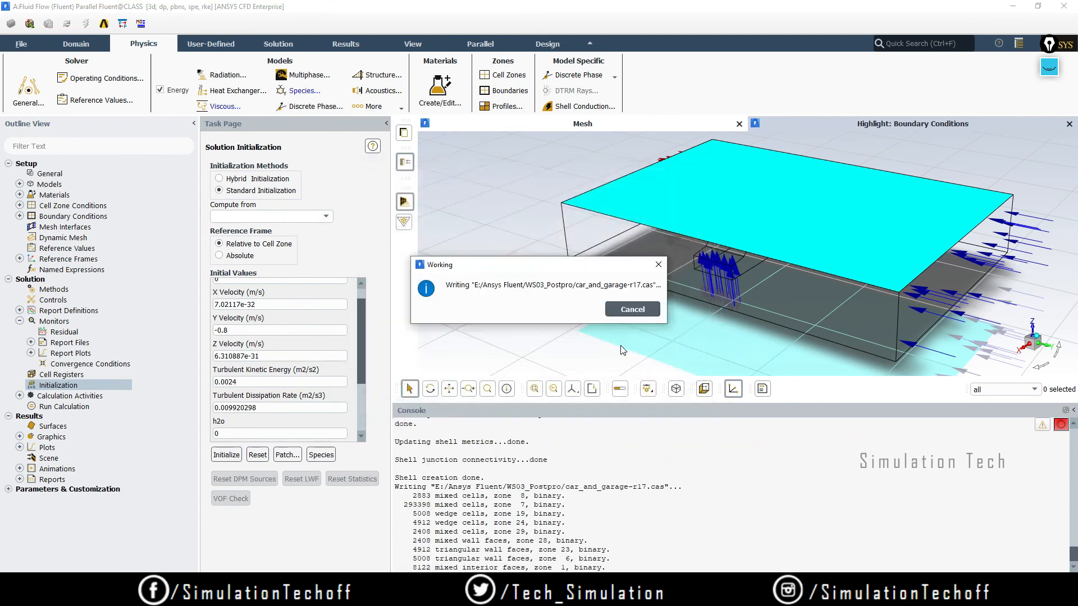
{"action": "left_click", "coordinate": [656, 269]}
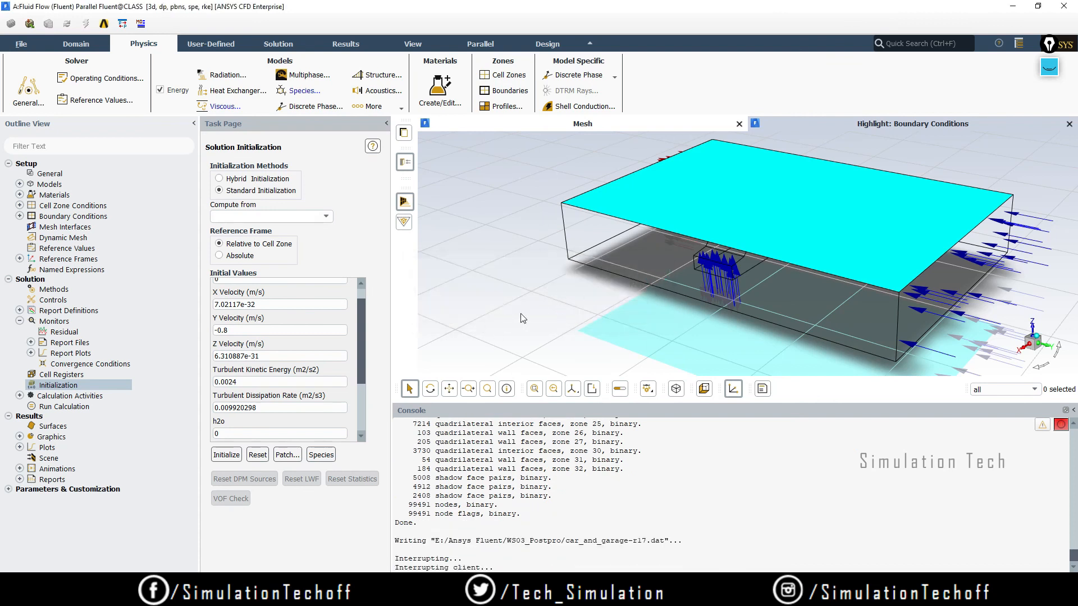
{"action": "left_click", "coordinate": [633, 313]}
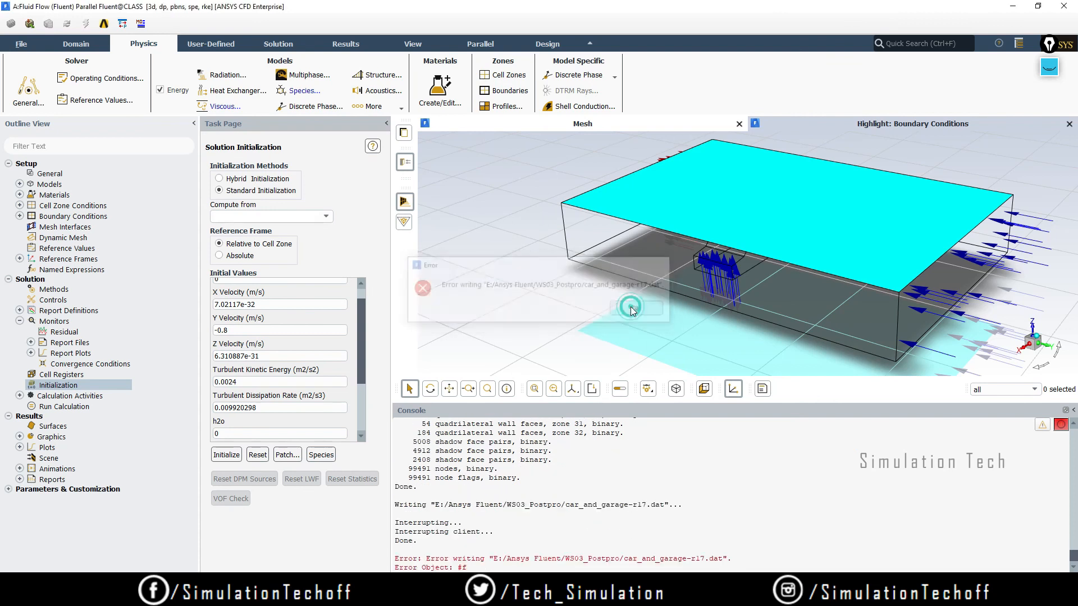
Set the number of iterations to 2000 in Run Calculation and start the calculation.
{"action": "scroll", "coordinate": [503, 519], "scroll_direction": "up", "scroll_amount": 3}
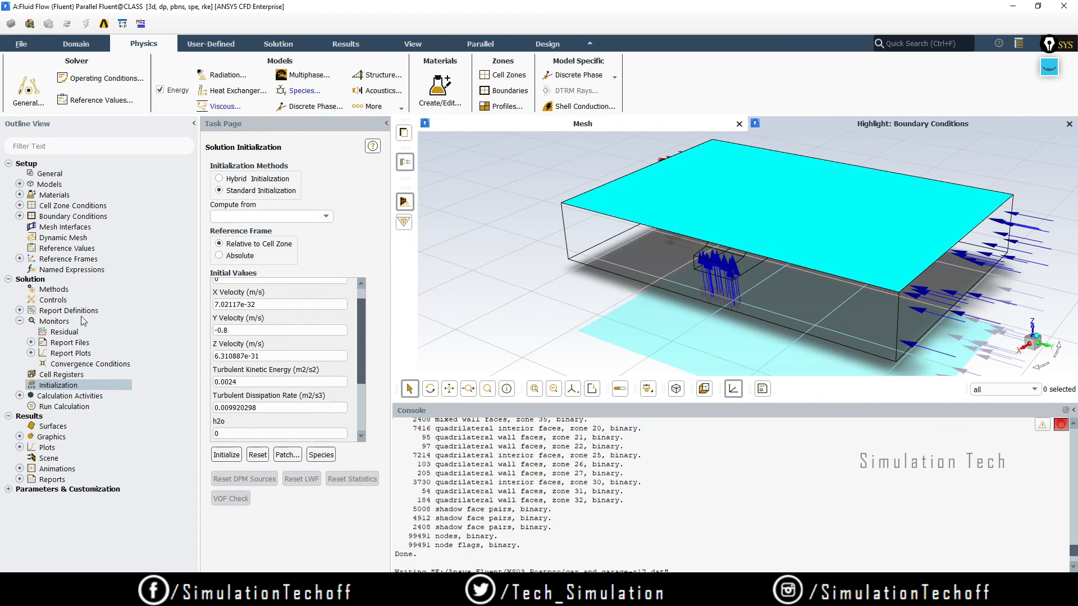
{"action": "left_click", "coordinate": [60, 407]}
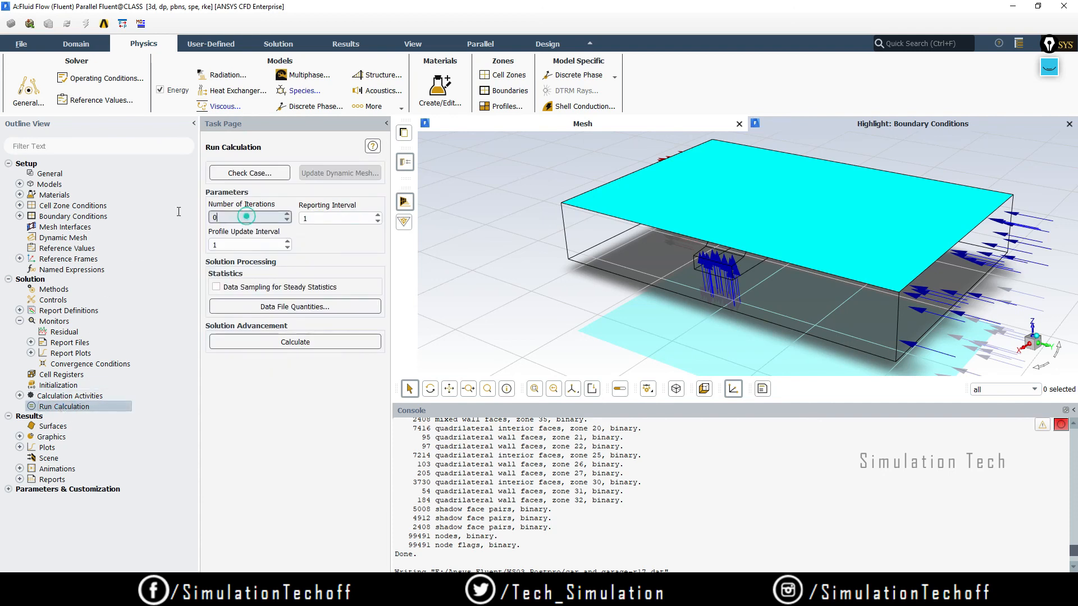
{"action": "left_click", "coordinate": [159, 215]}
{"action": "double_click", "coordinate": [221, 217]}
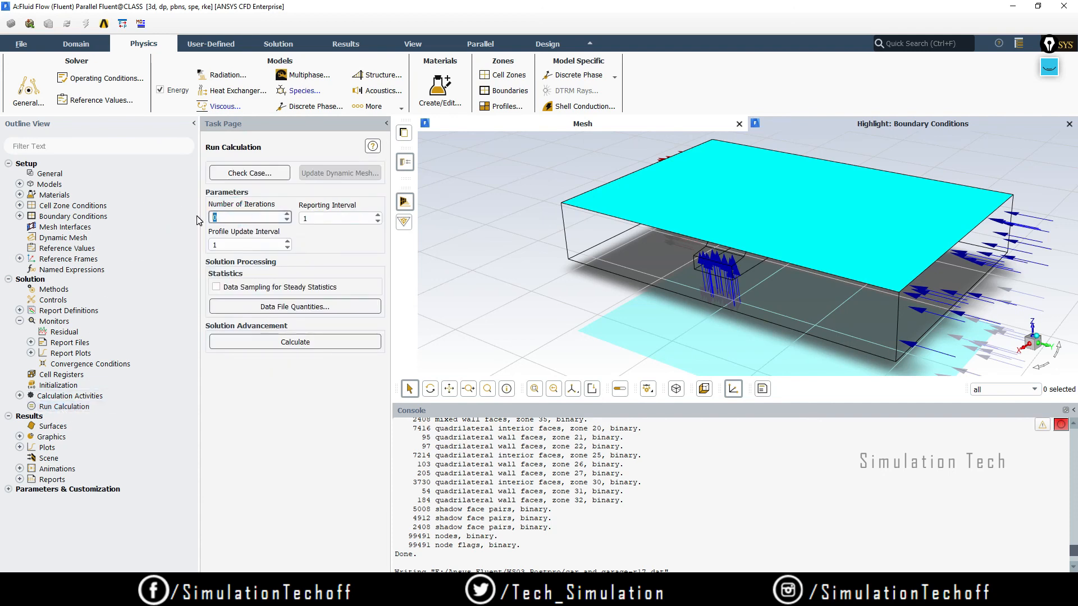
{"action": "type", "text": "2000"}
{"action": "left_click", "coordinate": [296, 343]}
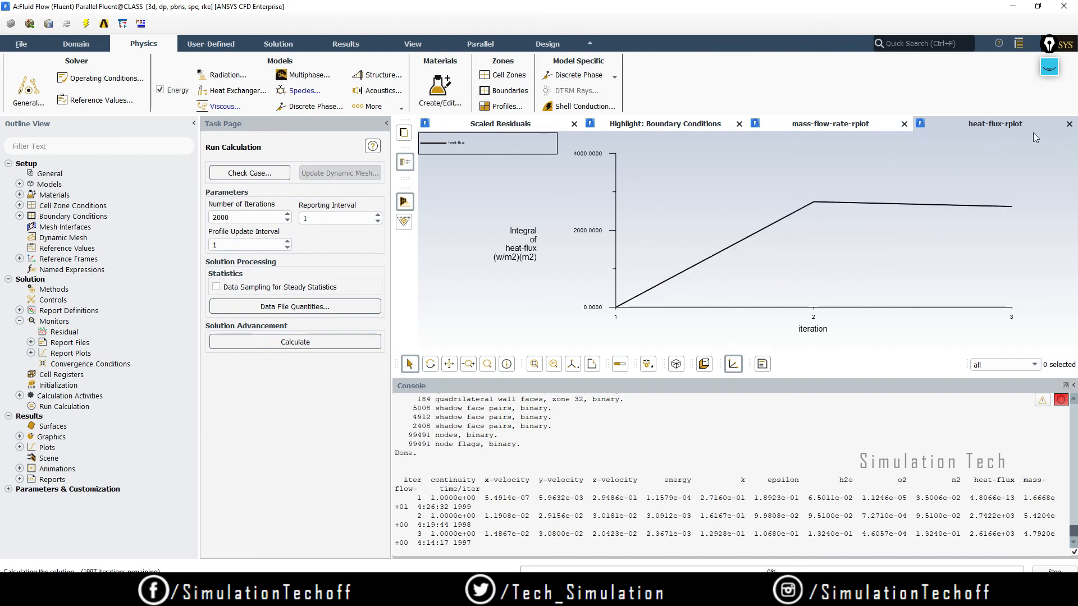
Monitor the running solution by examining the mass-flow-rate and heat-flux plots, the boundary conditions view, the scaled residuals and the console iteration history.
{"action": "left_click", "coordinate": [836, 123]}
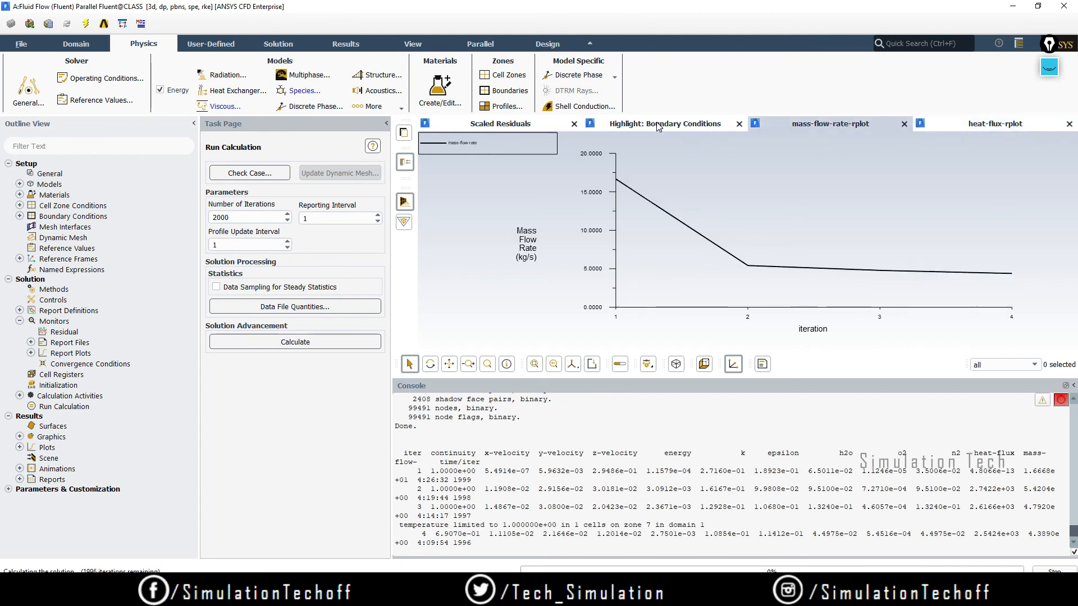
{"action": "left_click", "coordinate": [657, 123]}
{"action": "left_click_drag", "start_coordinate": [910, 277], "coordinate": [856, 308]}
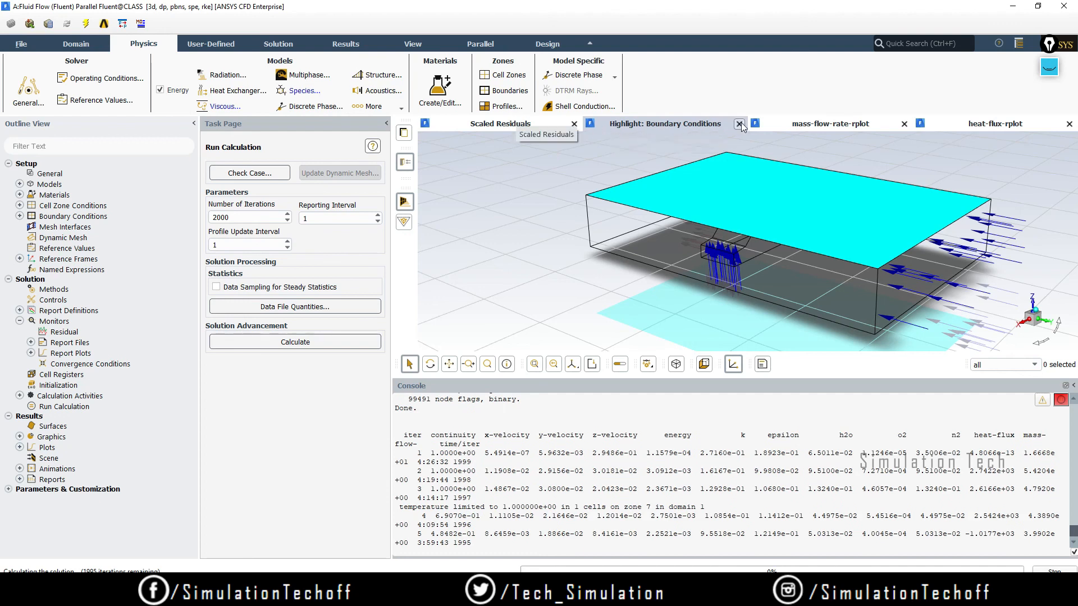
{"action": "left_click", "coordinate": [499, 127]}
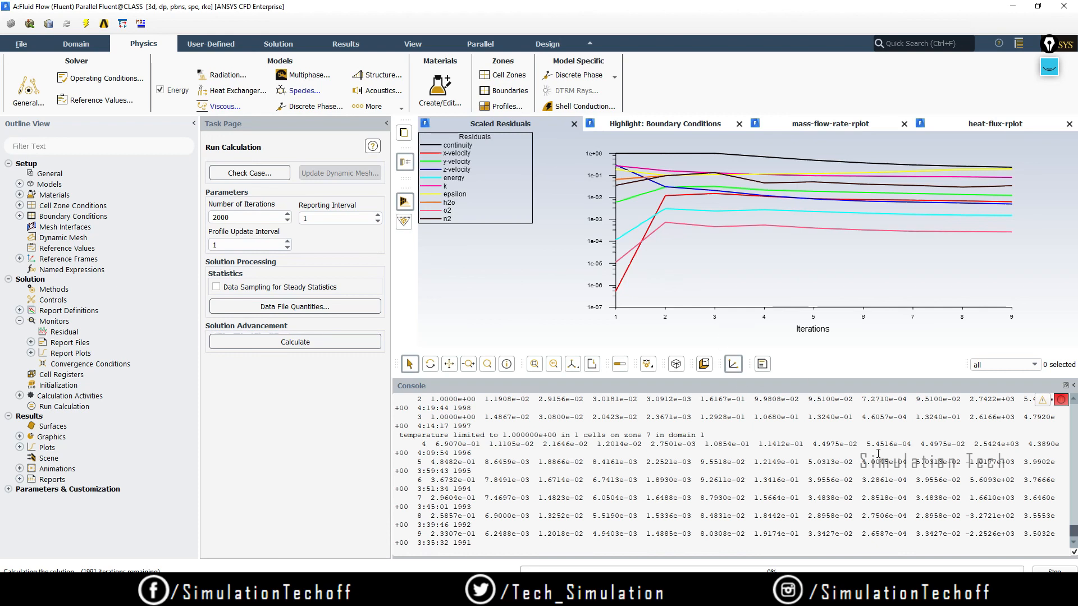
{"action": "scroll", "coordinate": [901, 467], "scroll_direction": "up", "scroll_amount": 4}
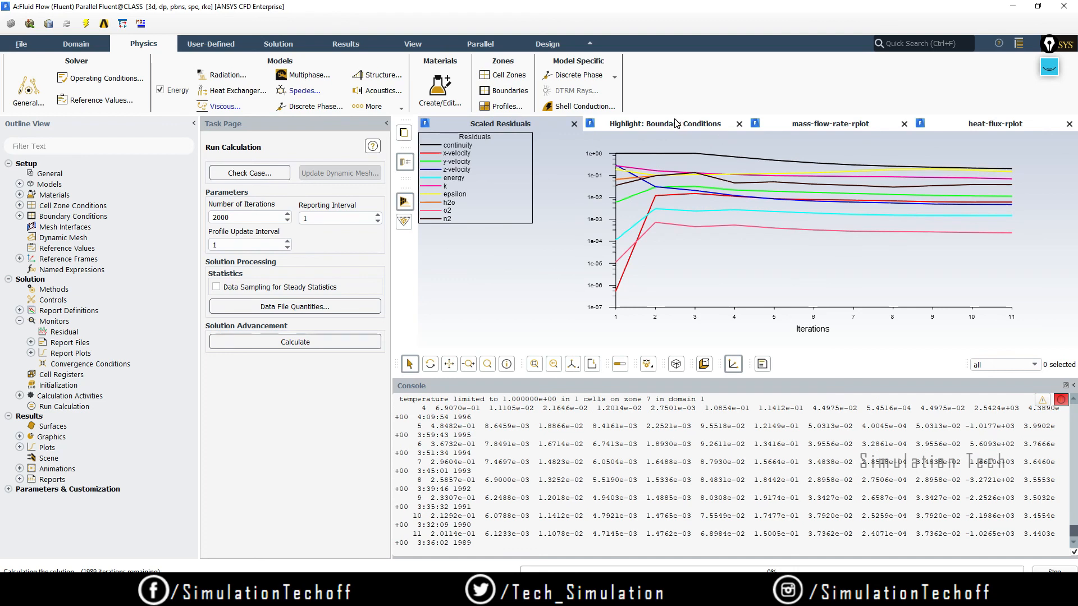
{"action": "left_click", "coordinate": [846, 124]}
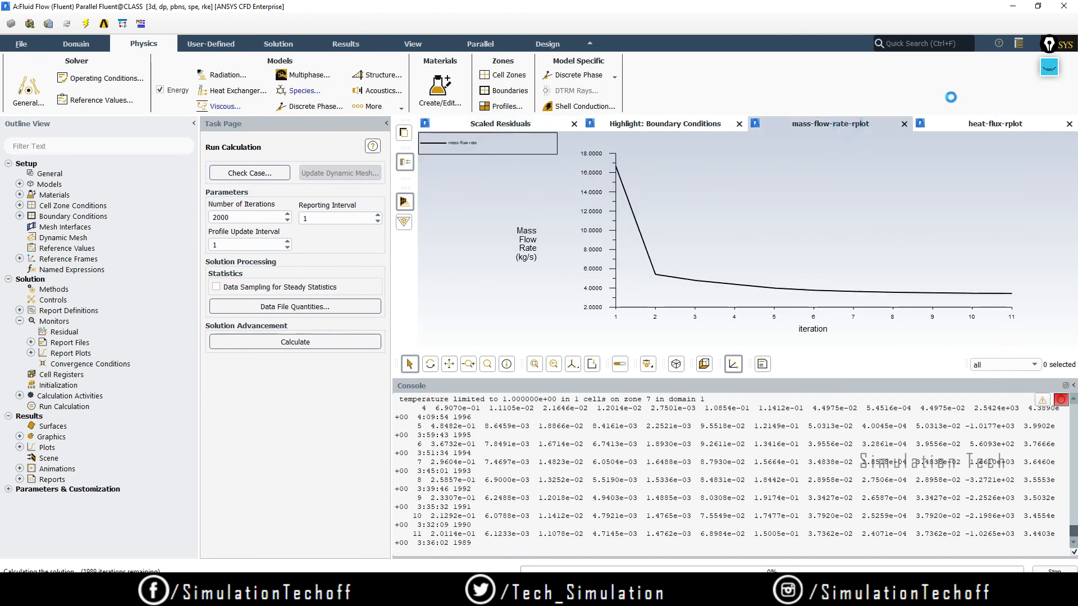
{"action": "left_click", "coordinate": [995, 125]}
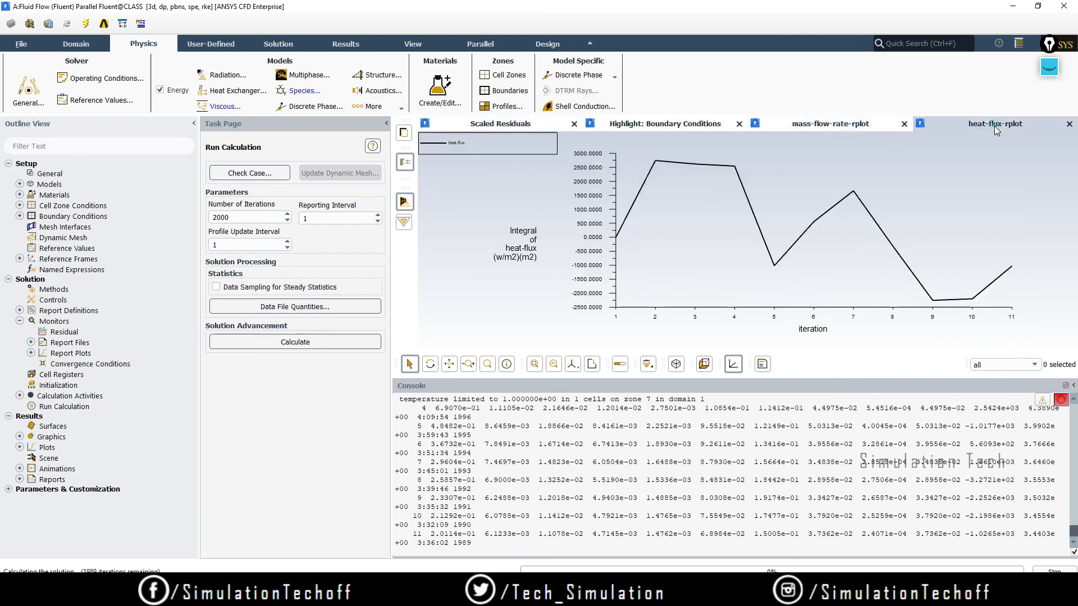
{"action": "left_click", "coordinate": [510, 124]}
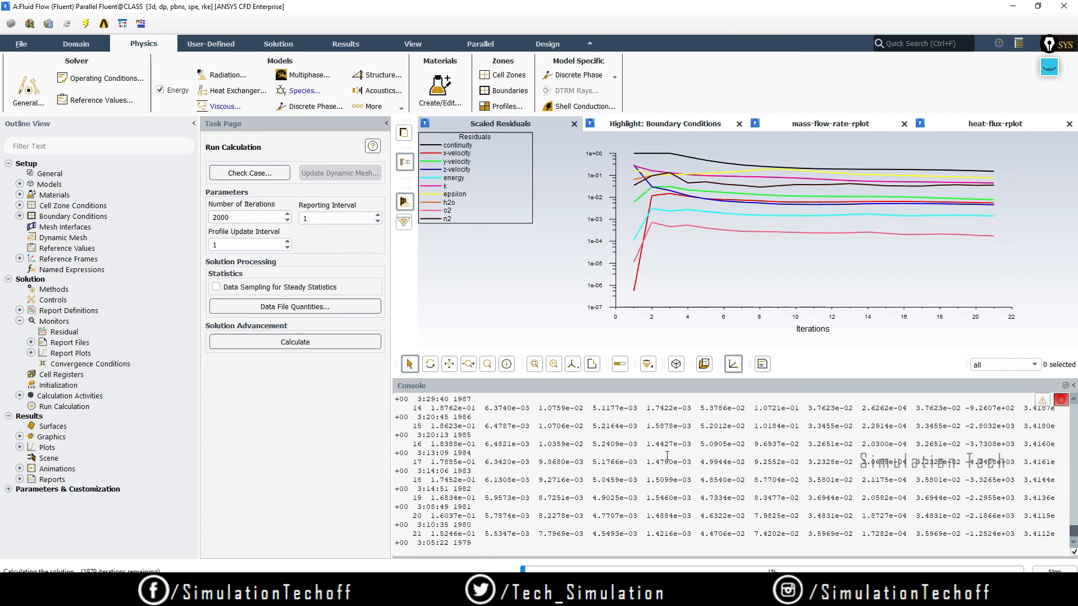
{"action": "left_click", "coordinate": [827, 126]}
{"action": "left_click", "coordinate": [993, 123]}
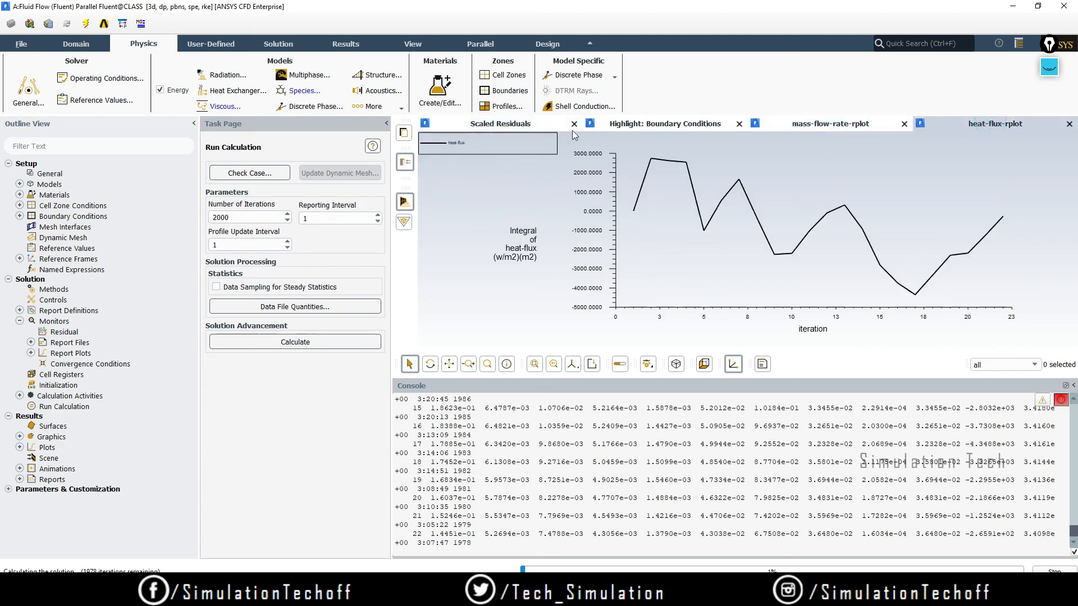
{"action": "left_click", "coordinate": [493, 125]}
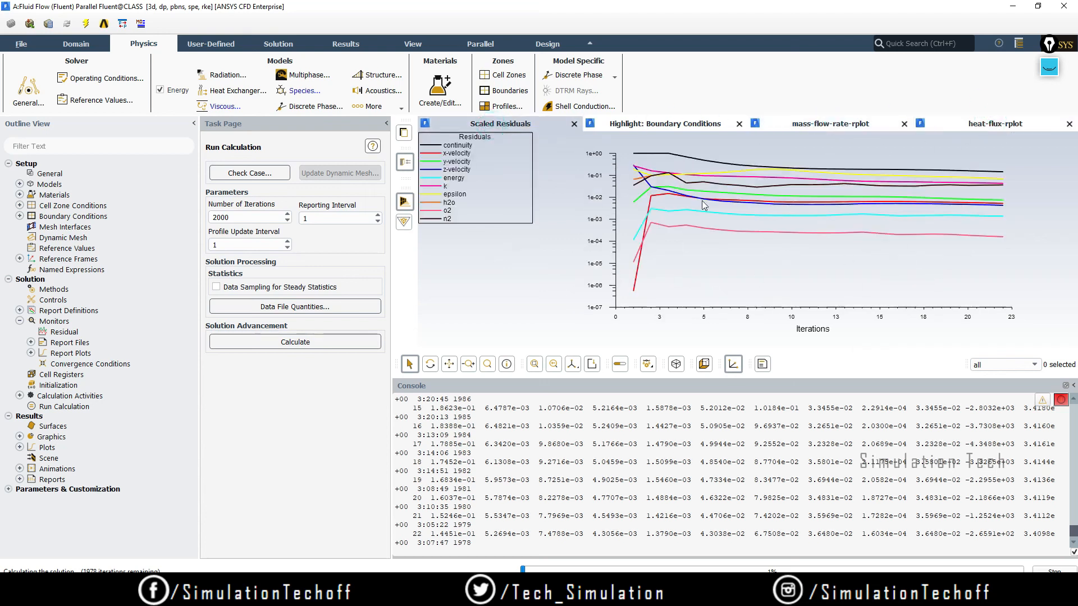